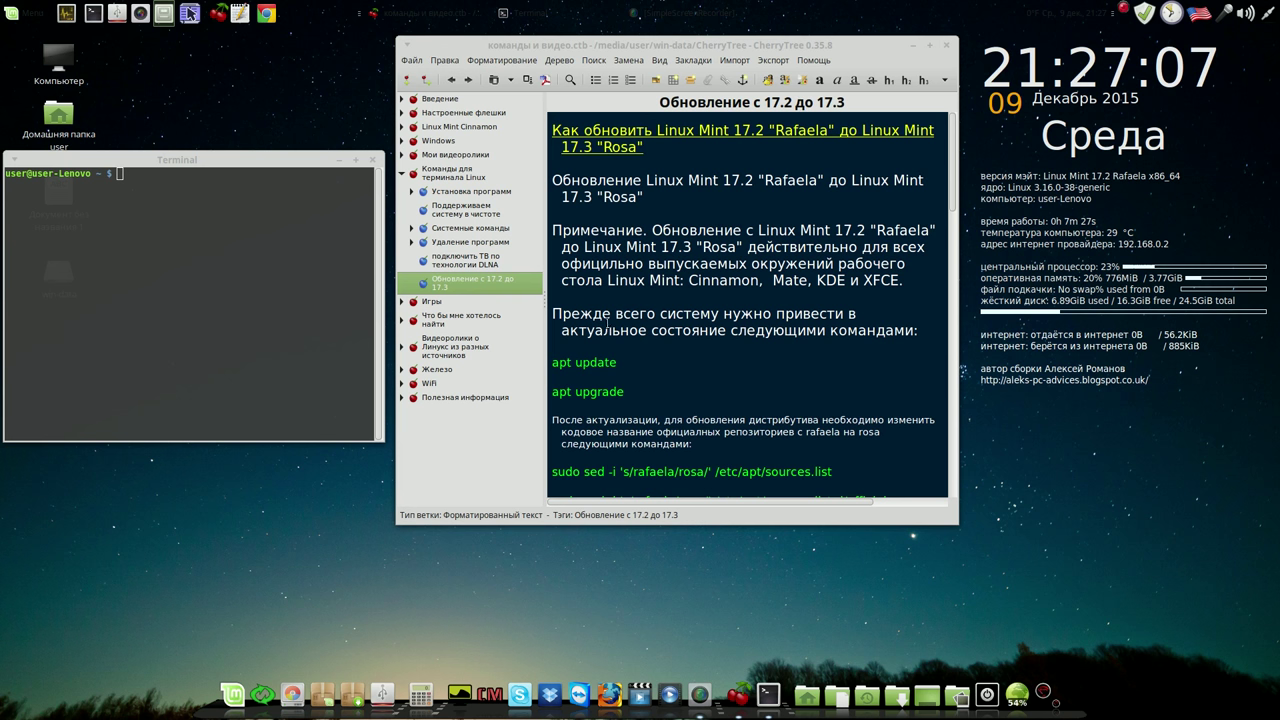
# Run sudo apt update from the CherryTree notes and let it refresh the package lists (4,905 kB)
pyautogui.moveTo(621, 365); pyautogui.dragTo(168, 174)
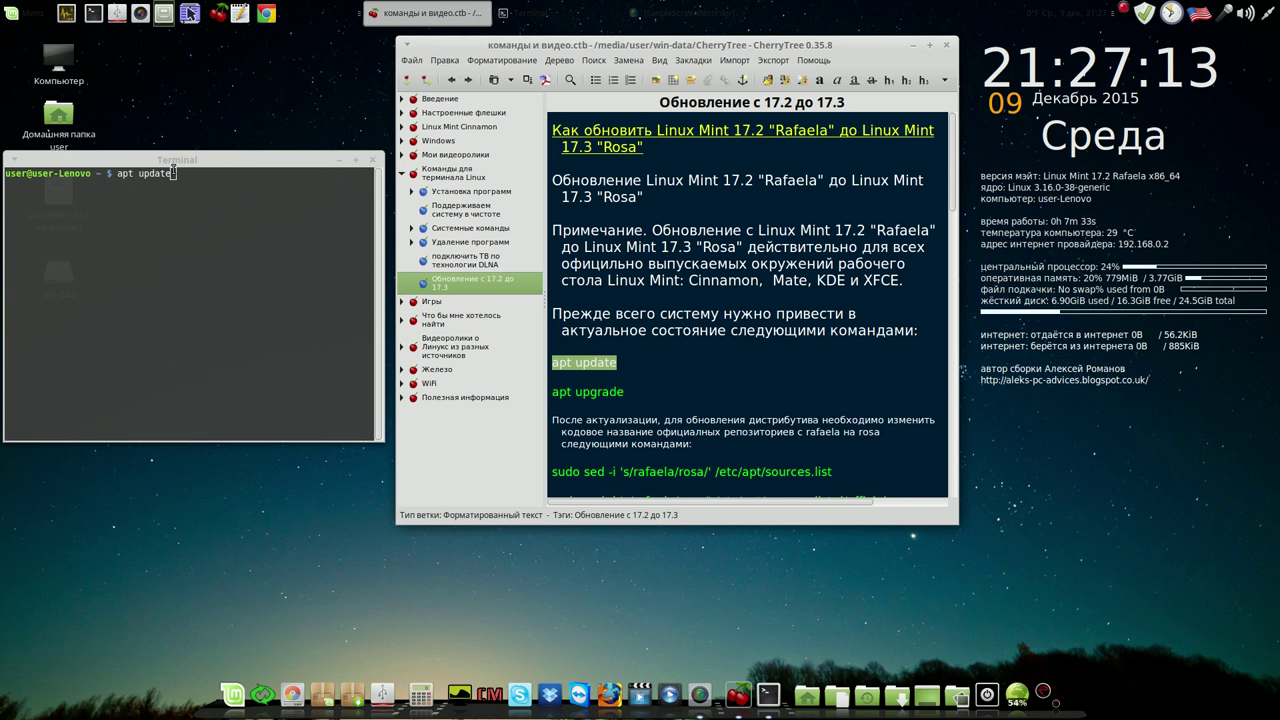
pyautogui.click(173, 173)
pyautogui.press('Return')
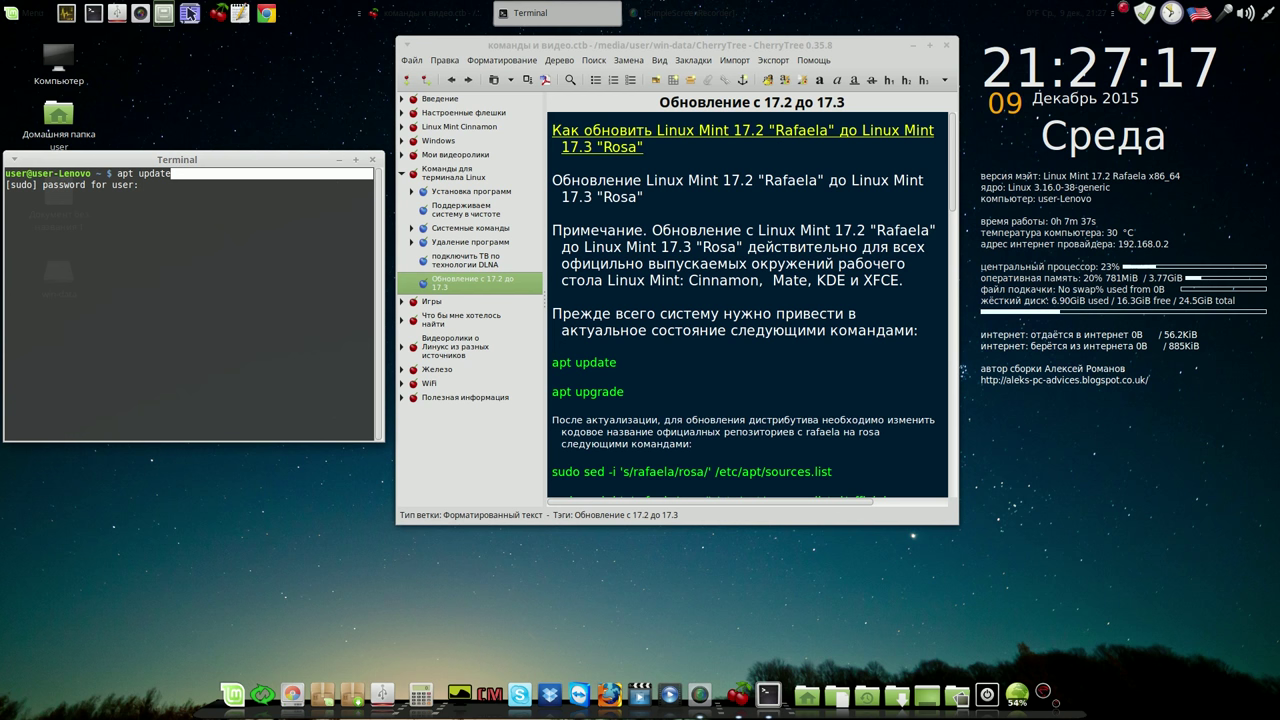
pyautogui.press('Return')
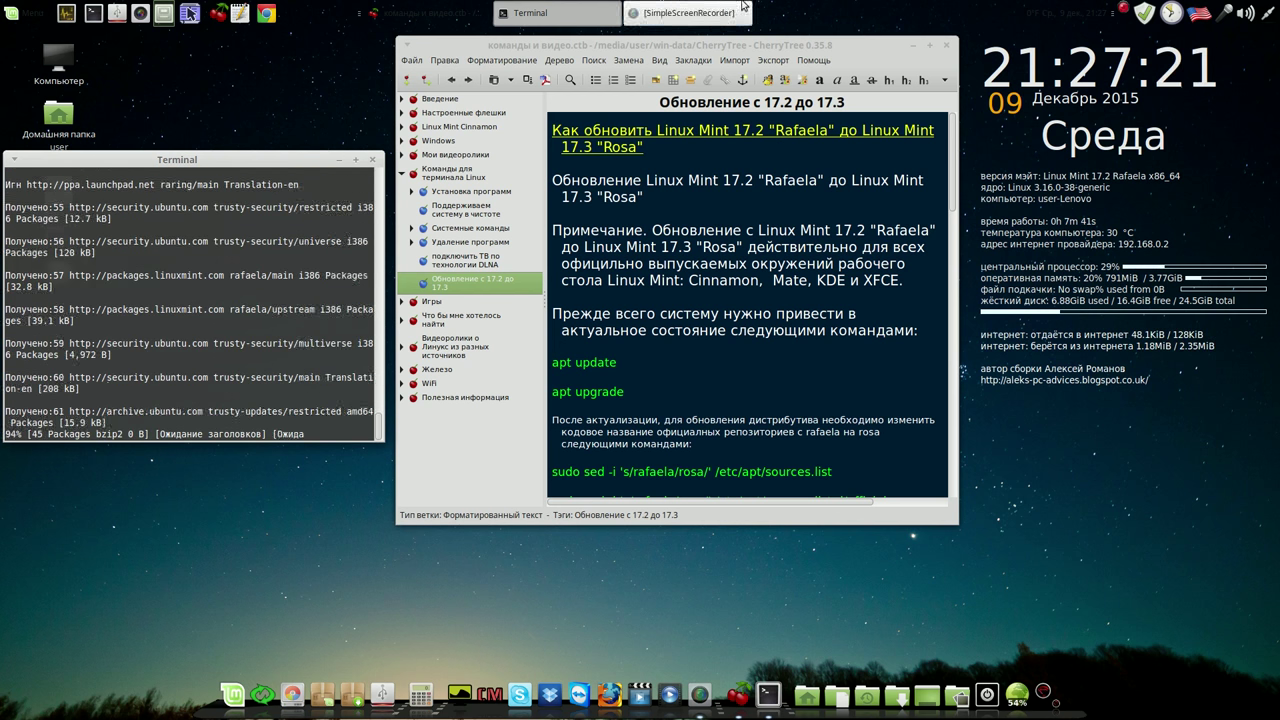
pyautogui.click(1123, 9)
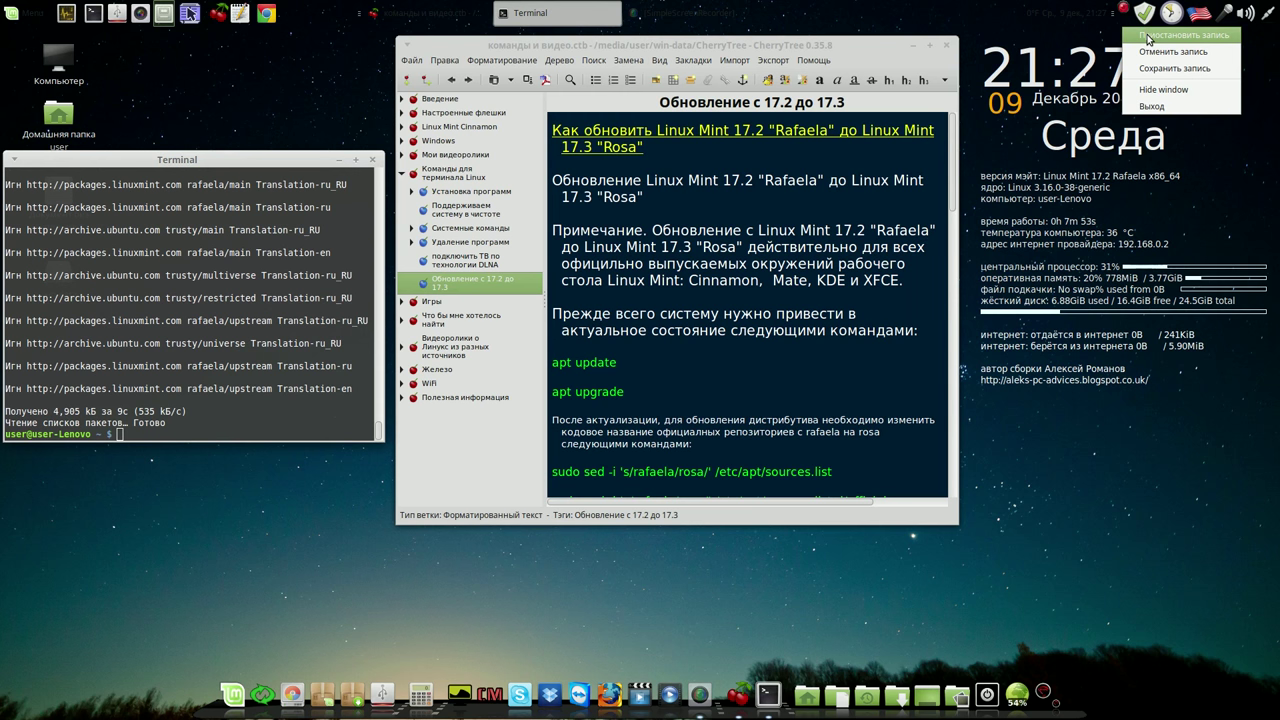
# Start apt upgrade and confirm downloading and installing the updates
pyautogui.click(1147, 38)
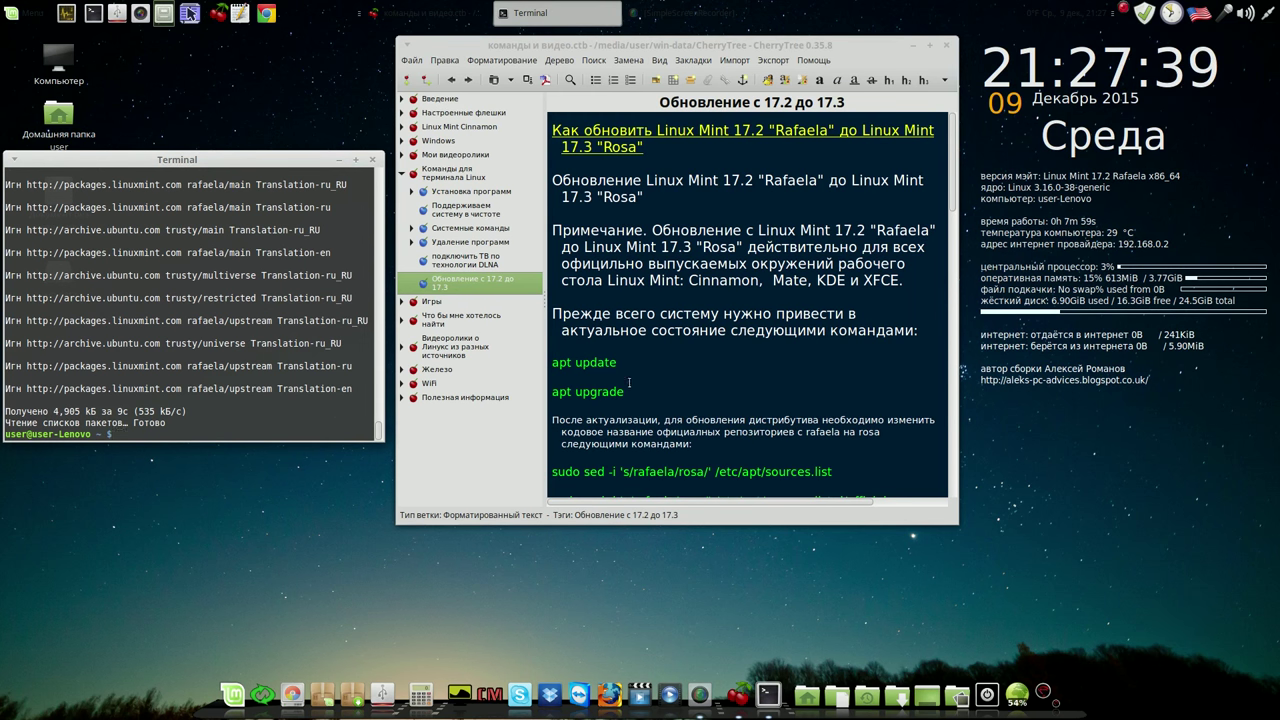
pyautogui.moveTo(625, 391); pyautogui.dragTo(295, 422)
pyautogui.click(293, 421)
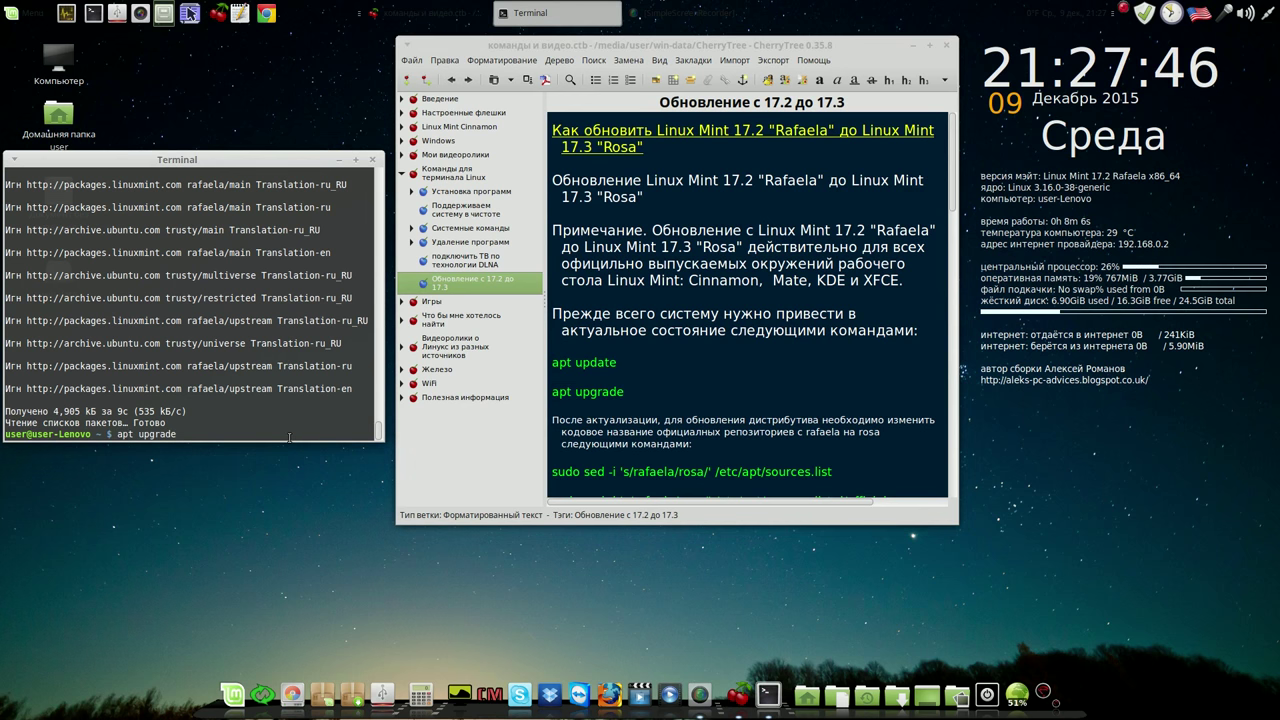
pyautogui.press('Return')
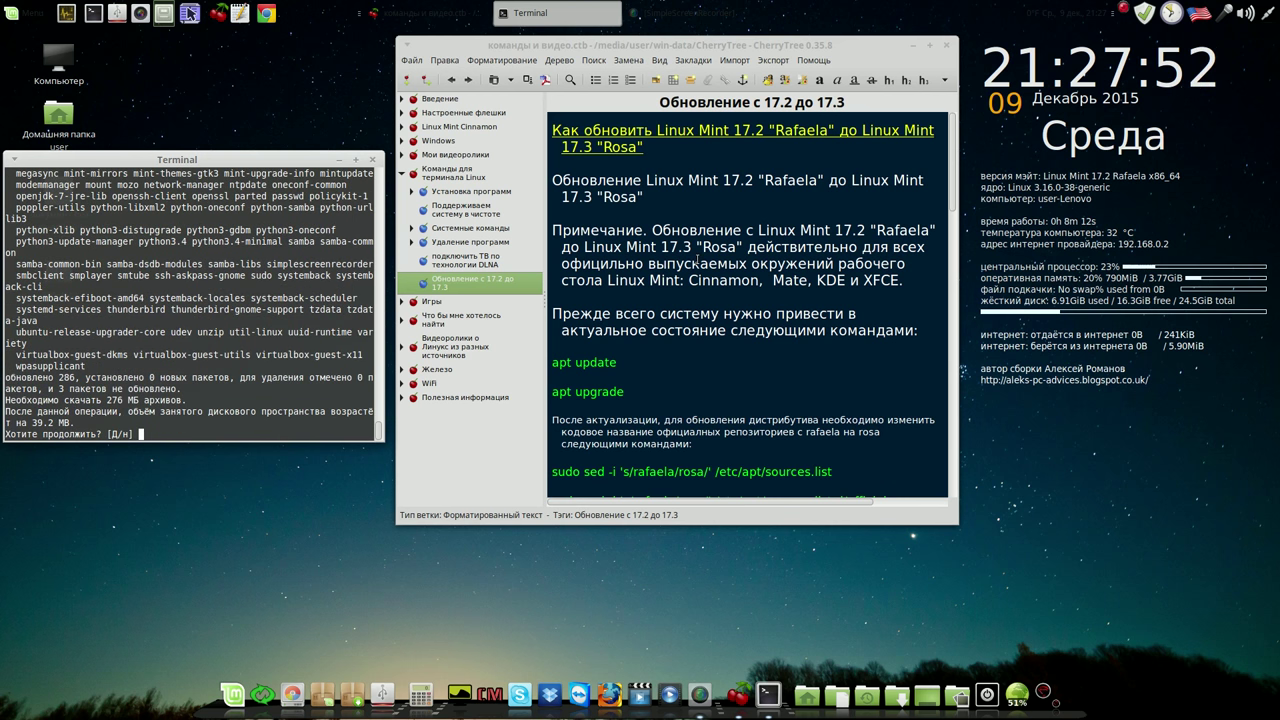
pyautogui.press('Return')
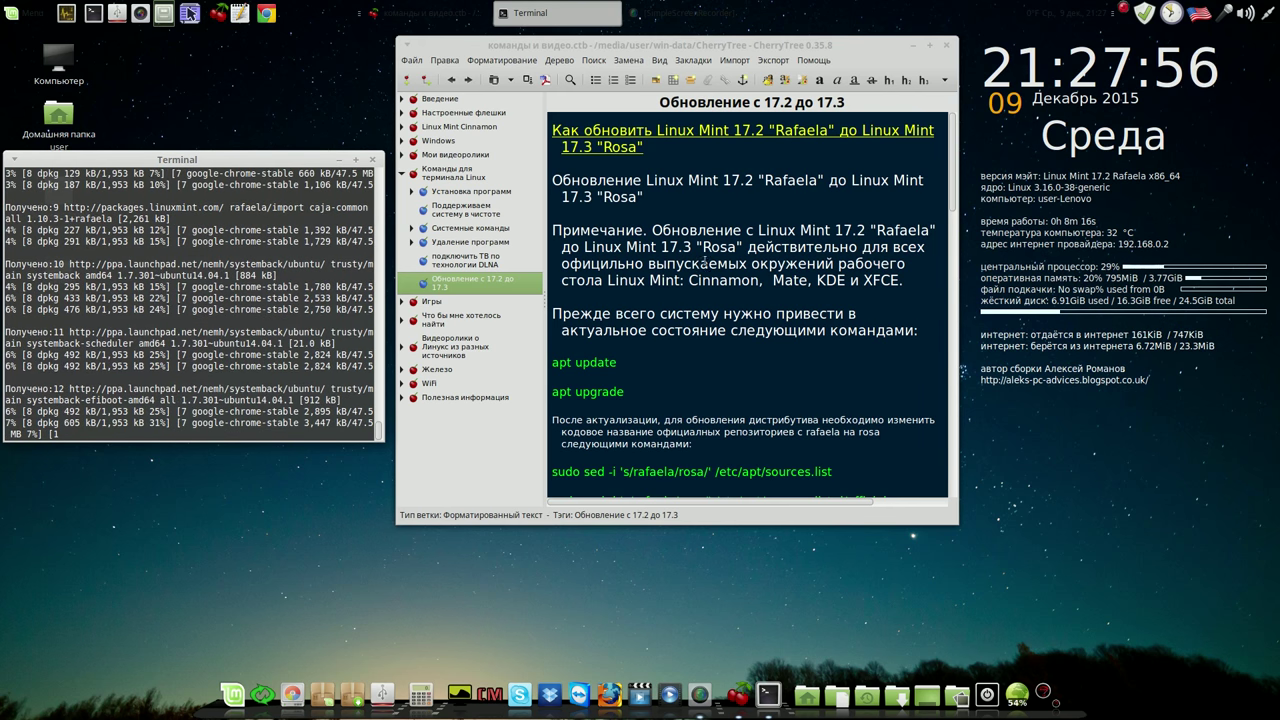
pyautogui.moveTo(877, 46); pyautogui.dragTo(887, 39)
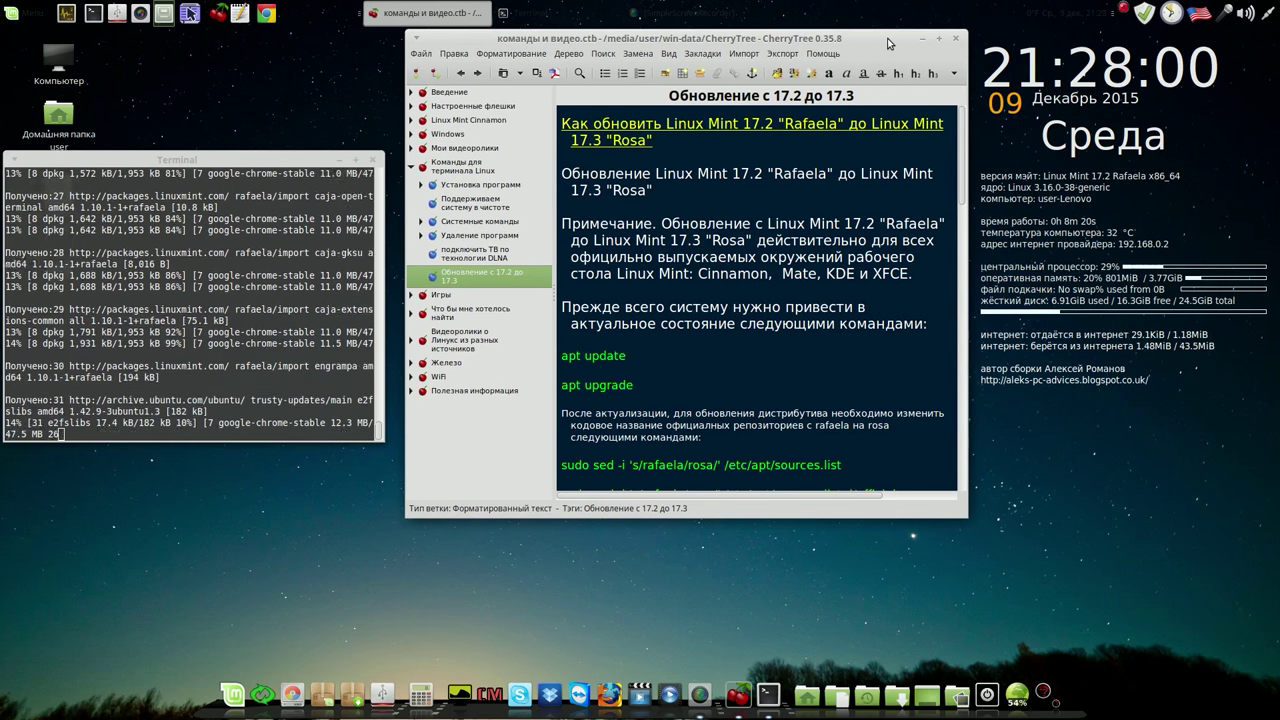
pyautogui.click(1124, 12)
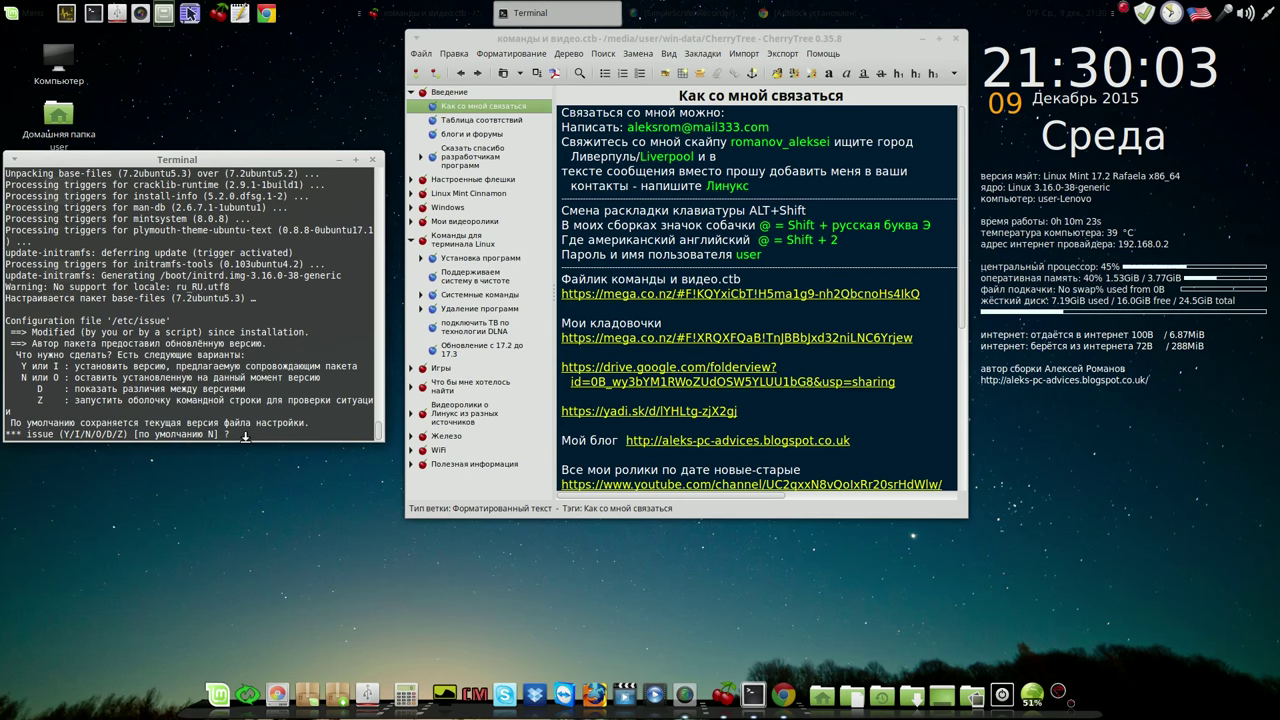
# Accept new /etc/issue, /etc/issue.net and /etc/lsb-release configs, then stage the first rafaela-to-rosa sed command
pyautogui.press('Return')
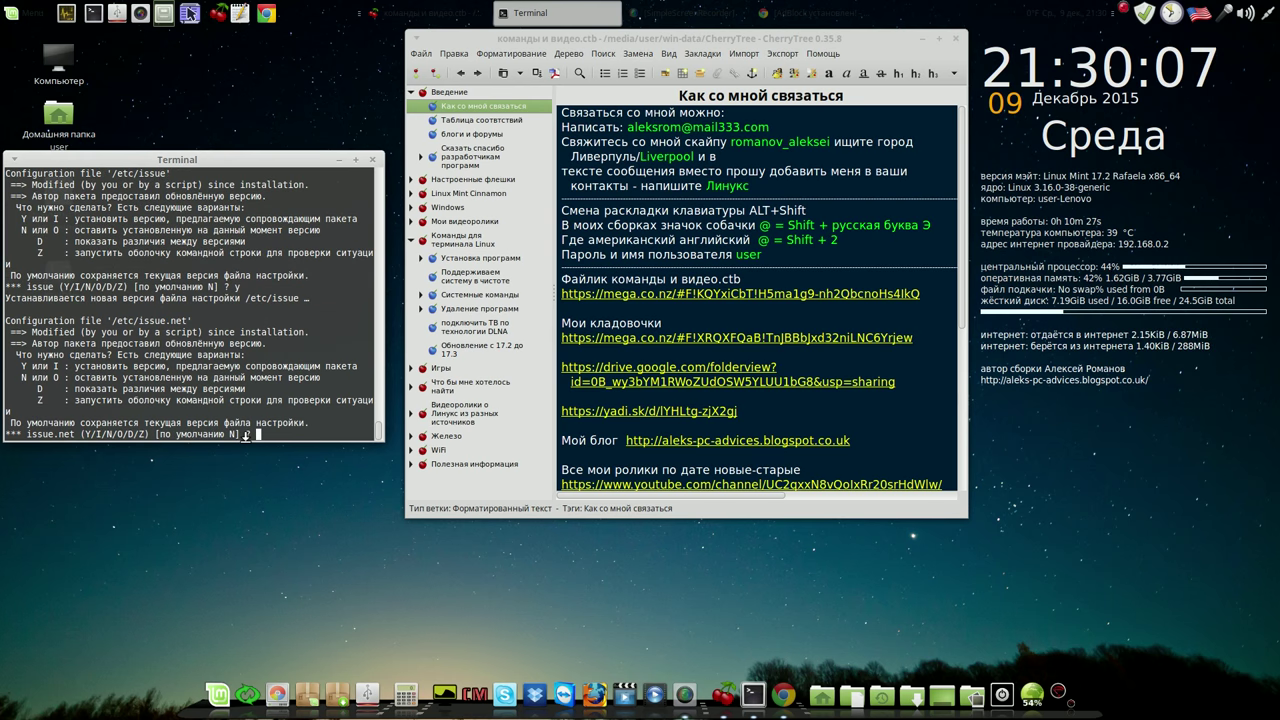
pyautogui.write('y')
pyautogui.press('Return')
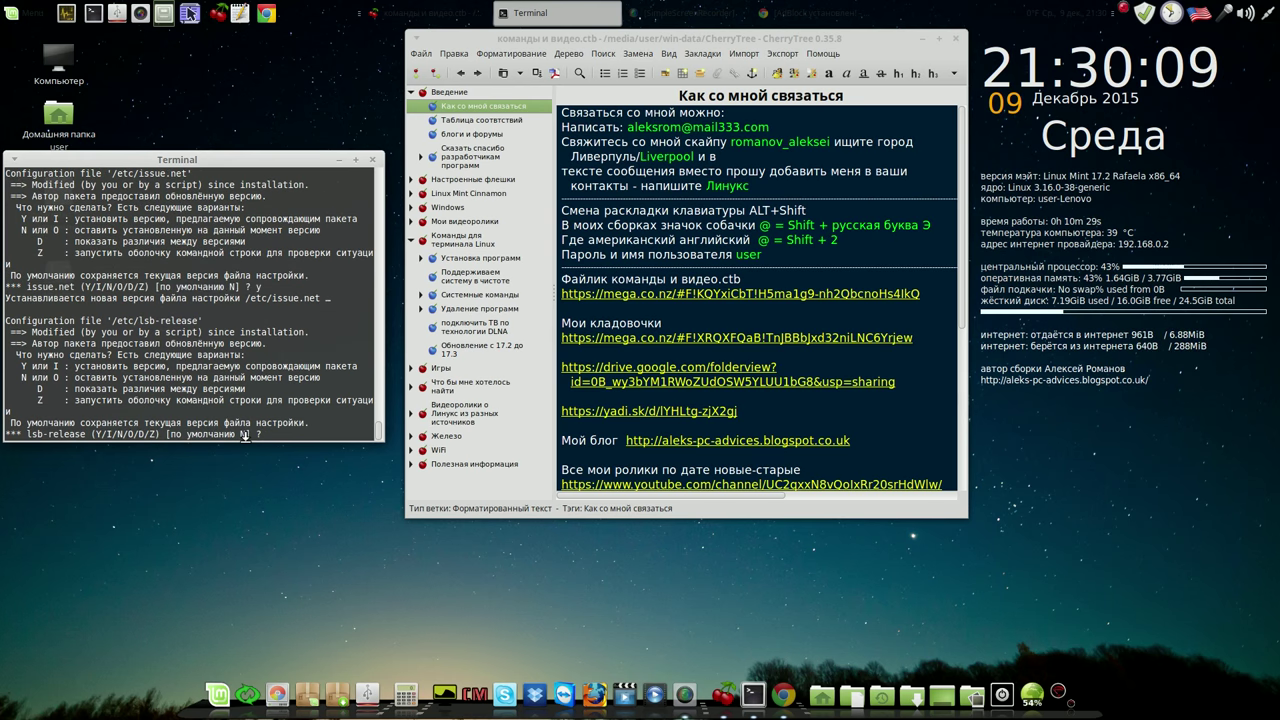
pyautogui.write('y')
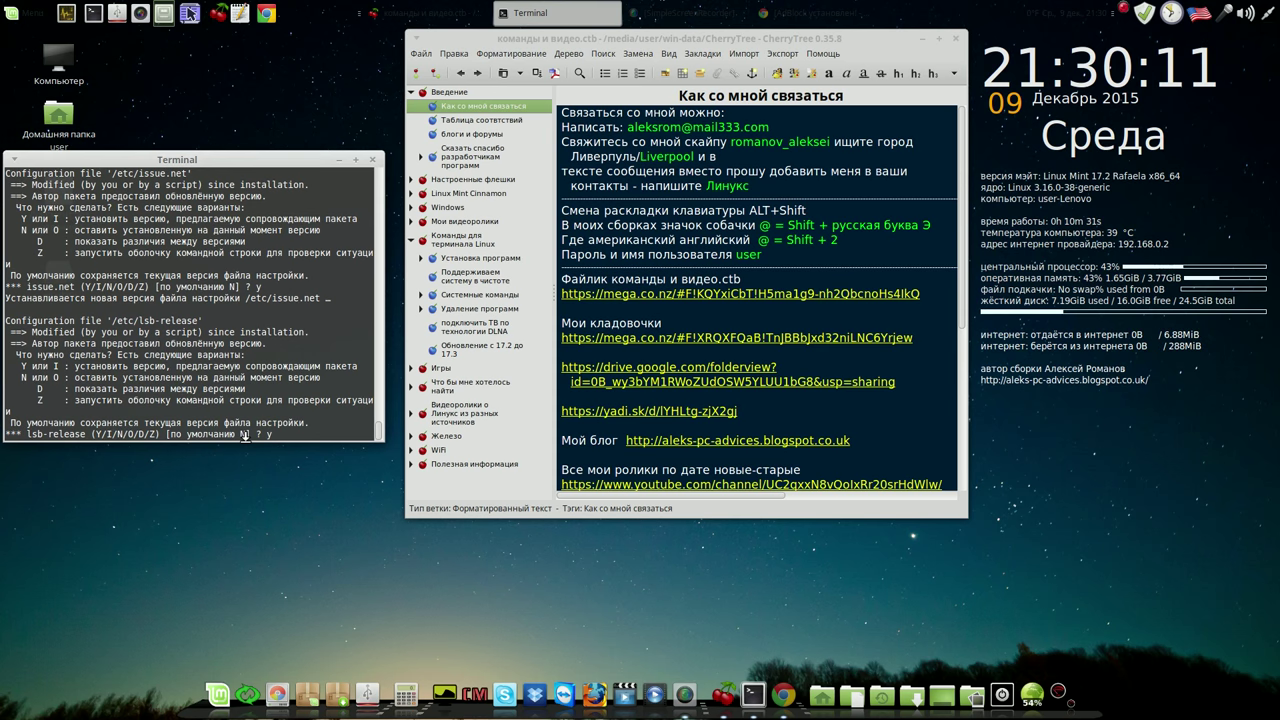
pyautogui.press('Return')
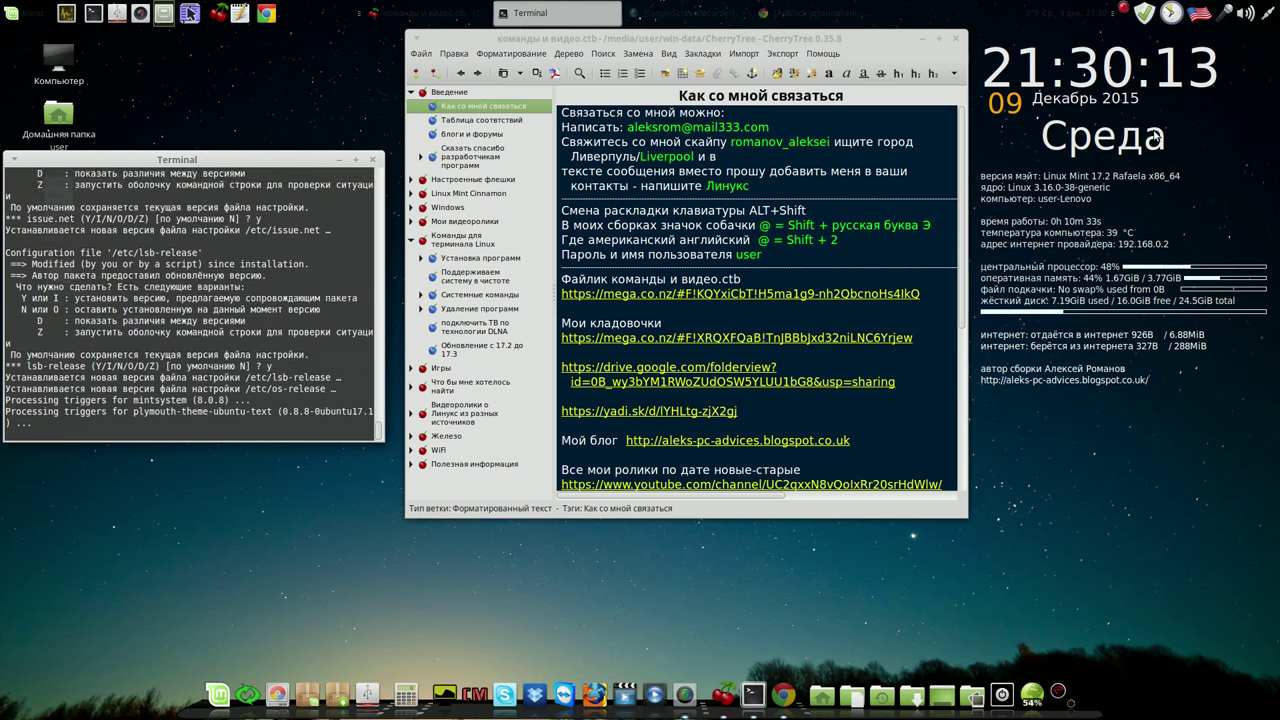
pyautogui.click(1124, 12)
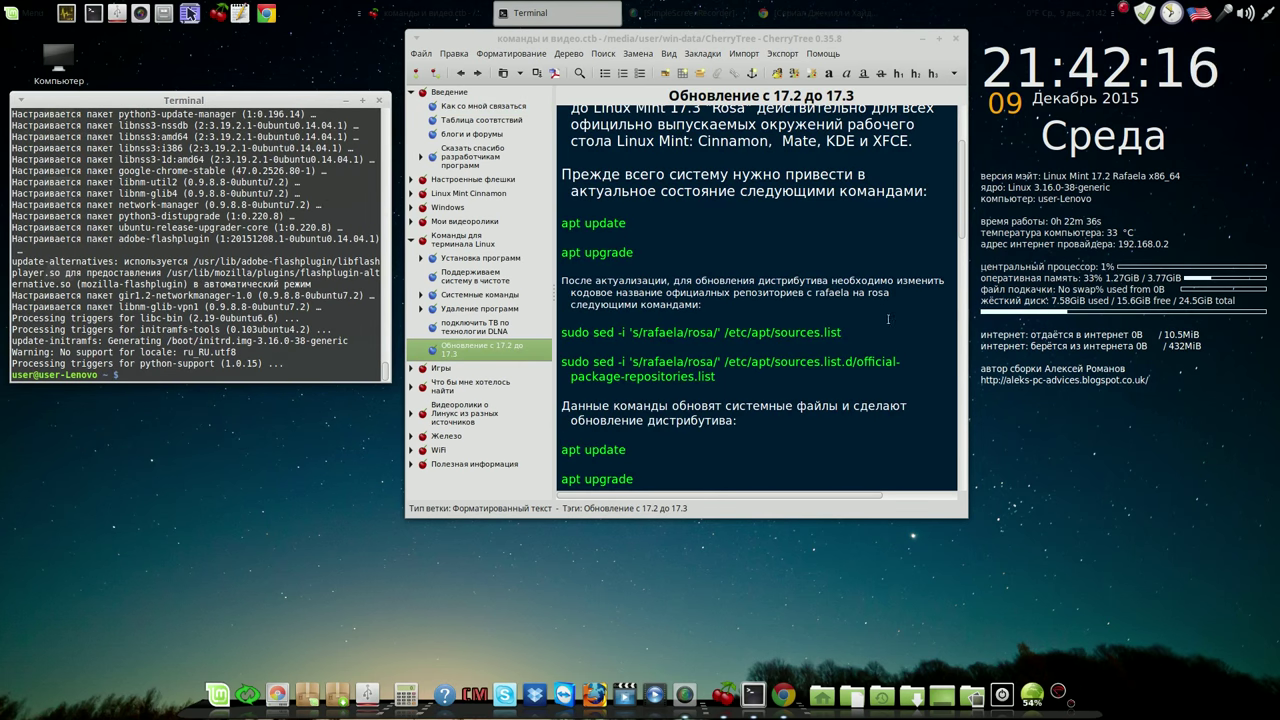
pyautogui.moveTo(843, 332); pyautogui.dragTo(181, 369)
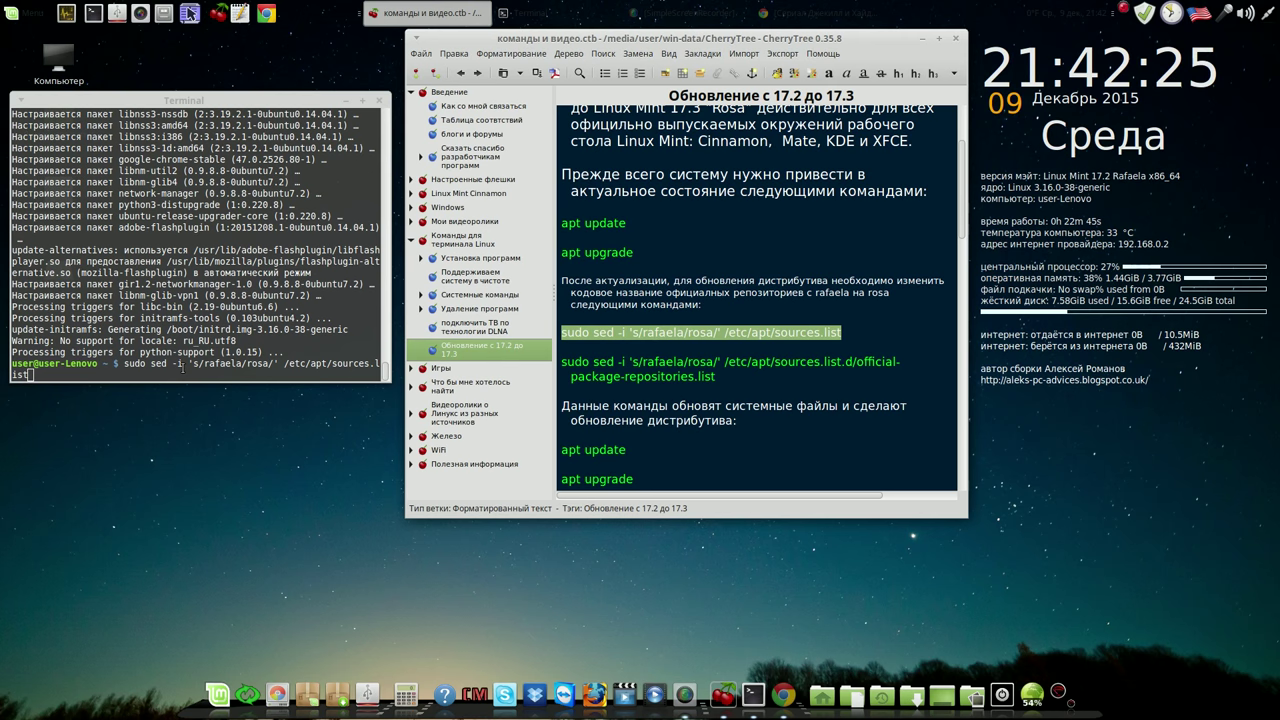
# Run both sed commands replacing rafaela with rosa in the APT source lists
pyautogui.click(163, 377)
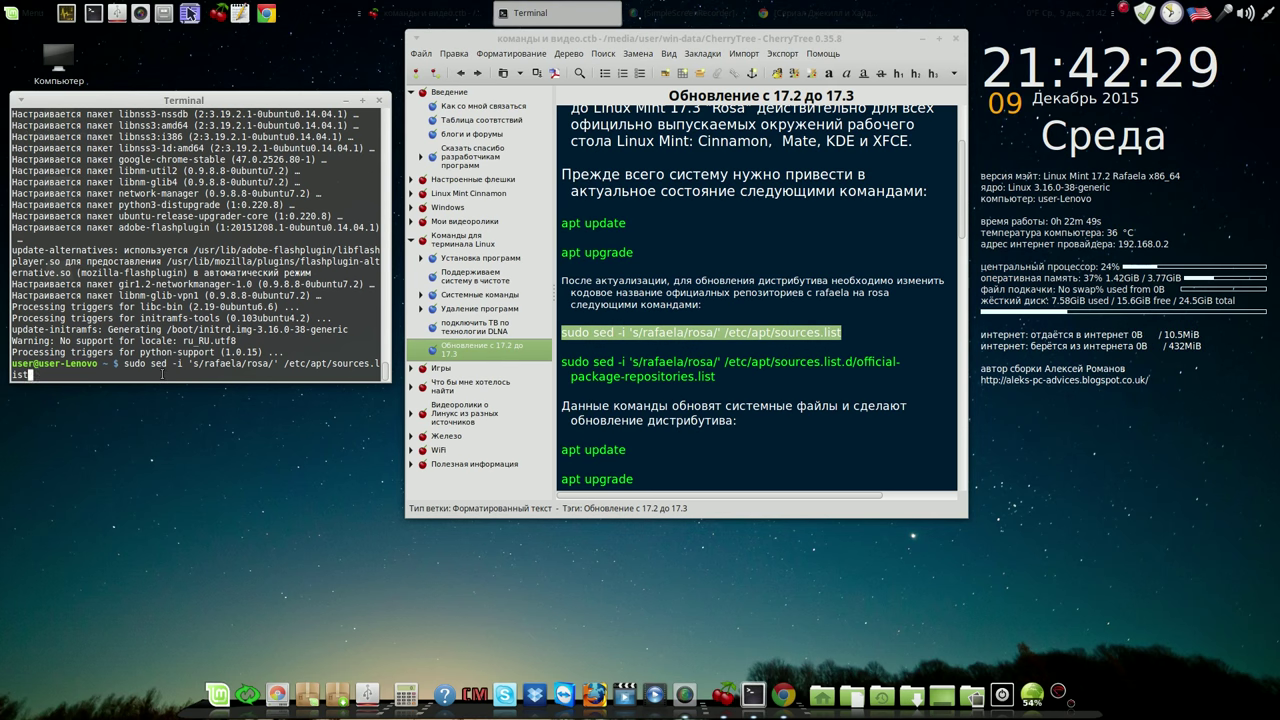
pyautogui.press('Return')
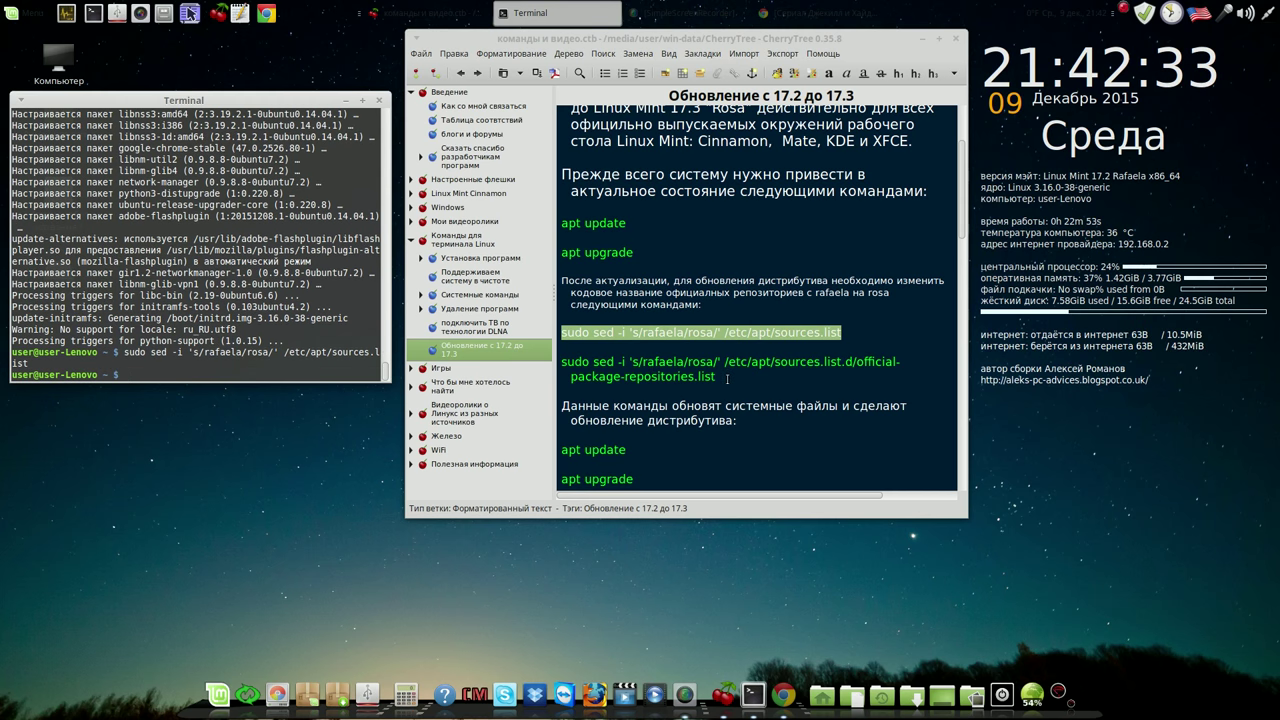
pyautogui.moveTo(718, 376); pyautogui.dragTo(290, 366)
pyautogui.click(290, 366)
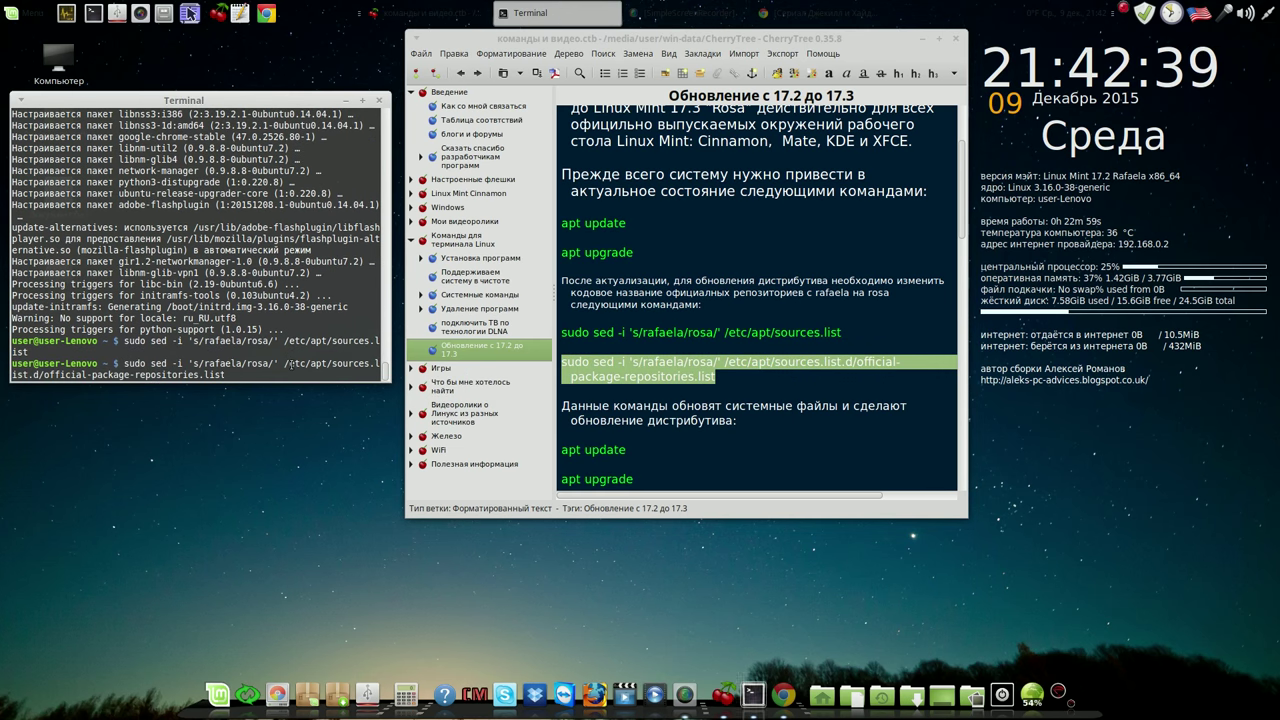
pyautogui.press('Return')
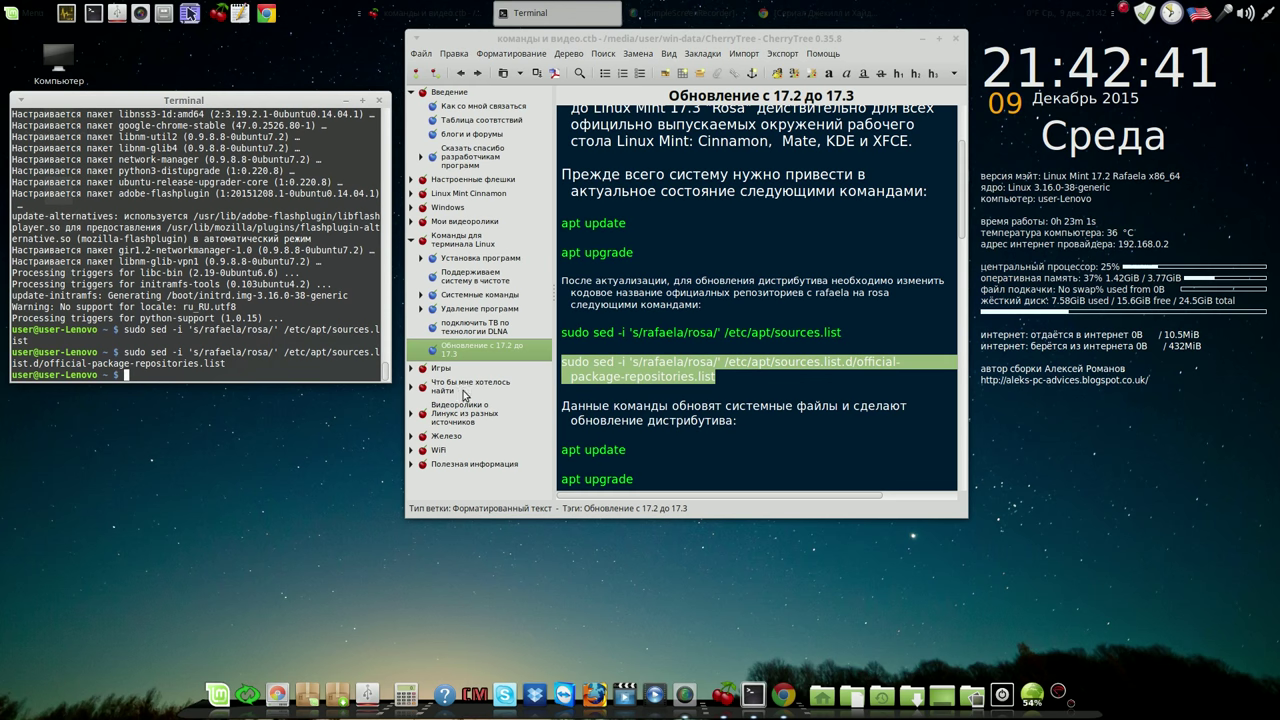
# Place apt update from the notes at the Terminal prompt
pyautogui.click(625, 449)
pyautogui.moveTo(625, 449); pyautogui.dragTo(238, 369)
pyautogui.click(238, 369)
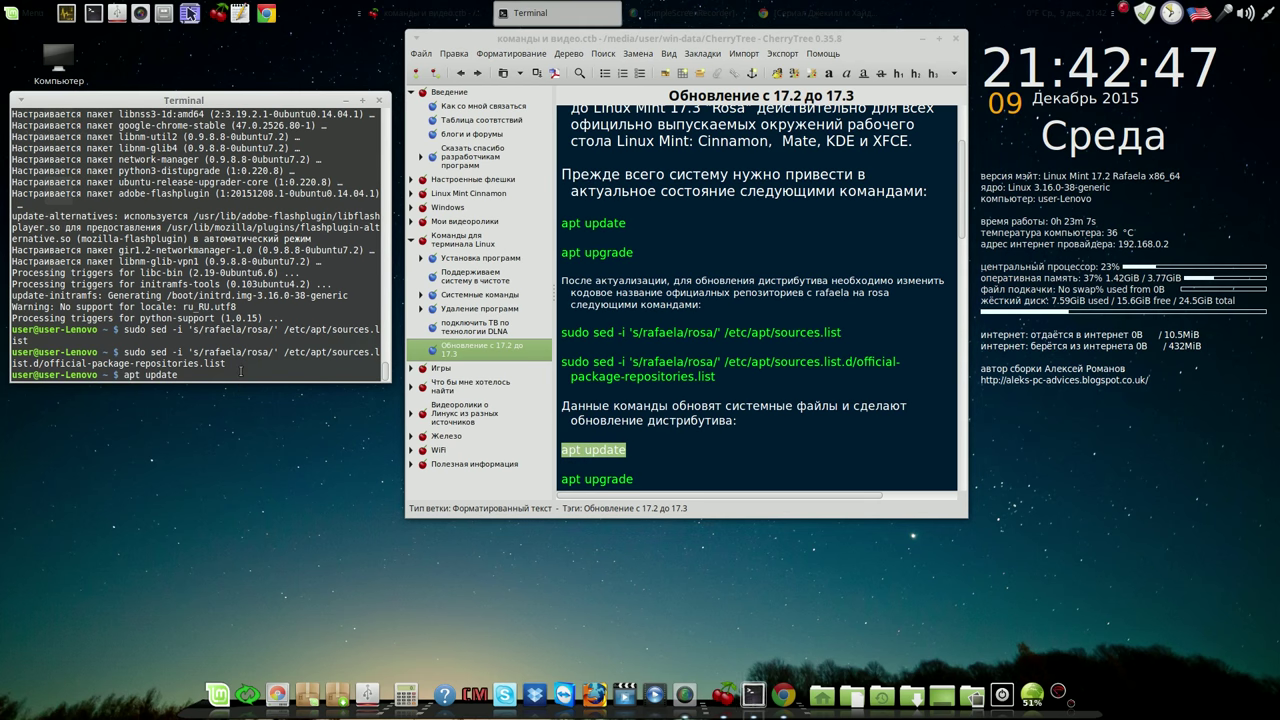
# Refresh the package lists against the rosa repositories with apt update
pyautogui.press('Return')
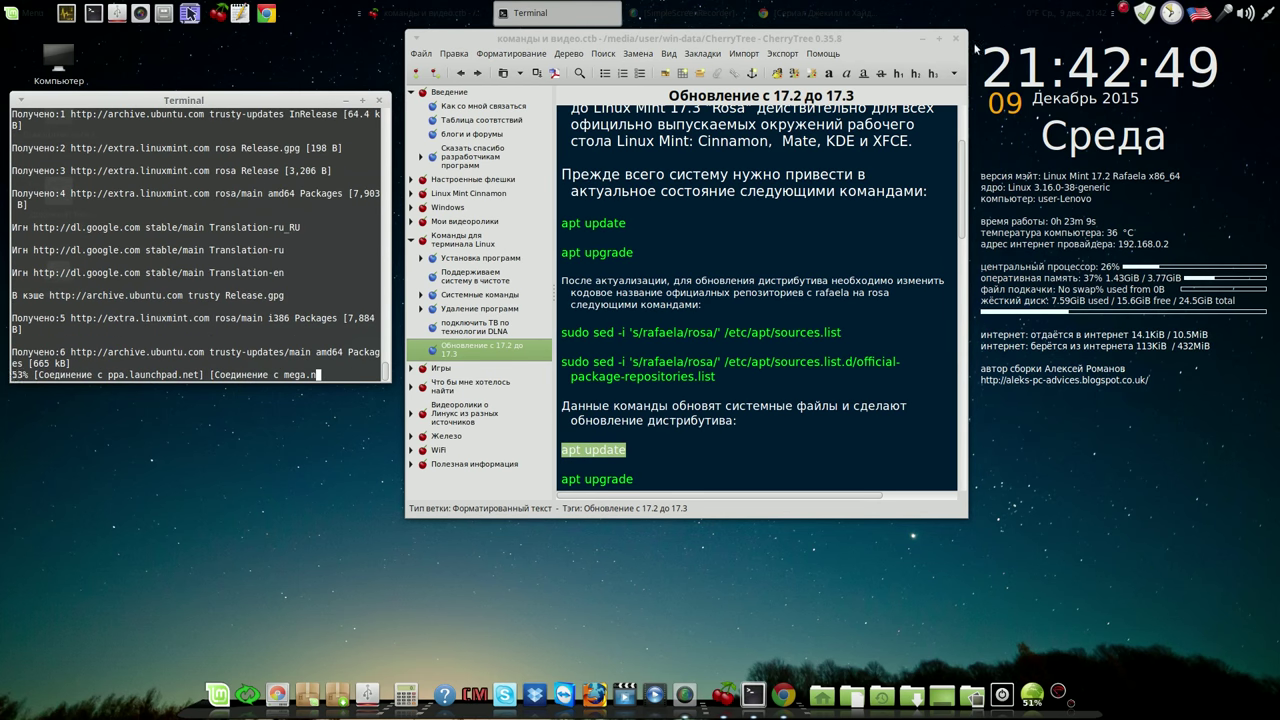
pyautogui.click(1124, 9)
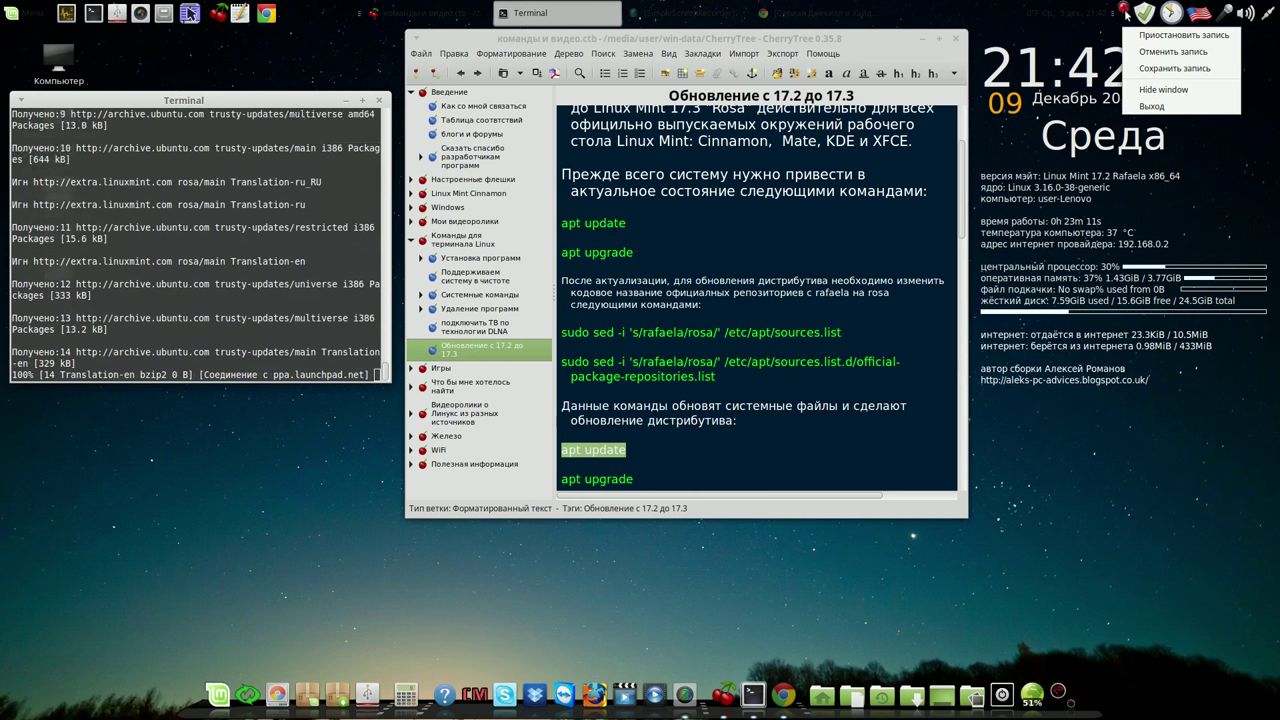
pyautogui.click(1184, 34)
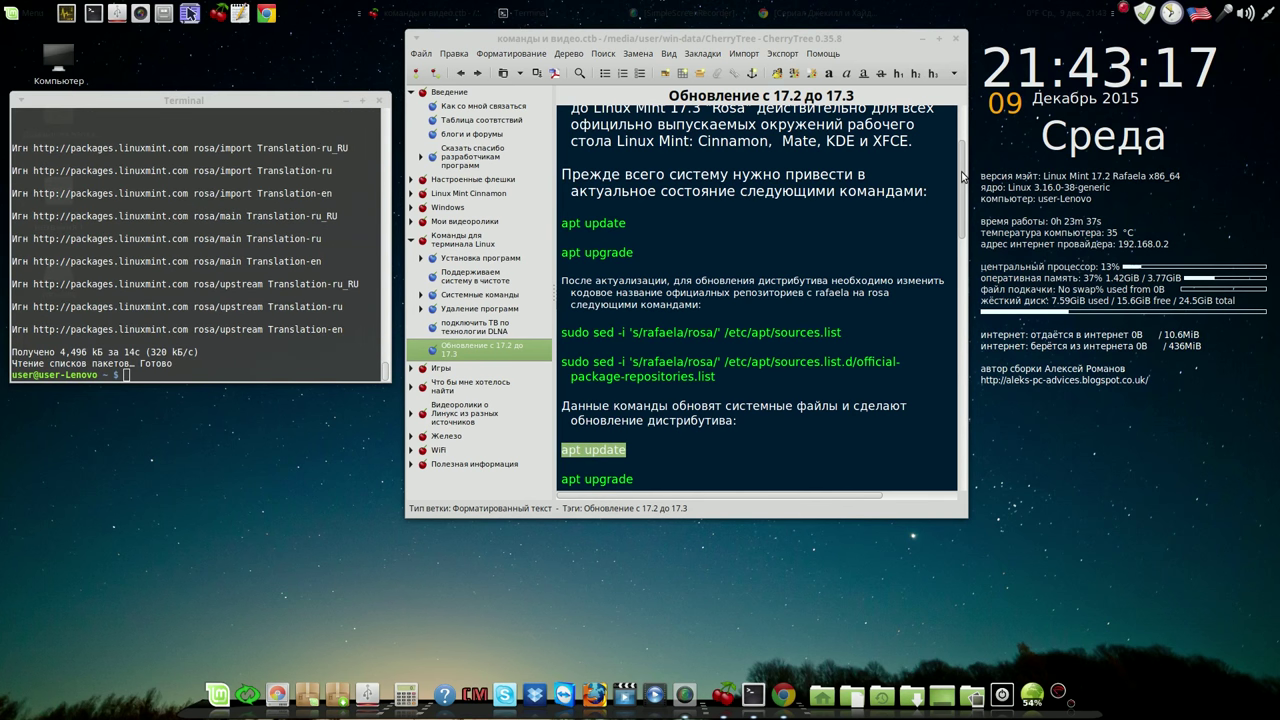
pyautogui.scroll(-5, 928, 230)
# Run apt upgrade confirming the 108 upgrades, then stage apt dist-upgrade at the prompt
pyautogui.moveTo(633, 268); pyautogui.dragTo(244, 366)
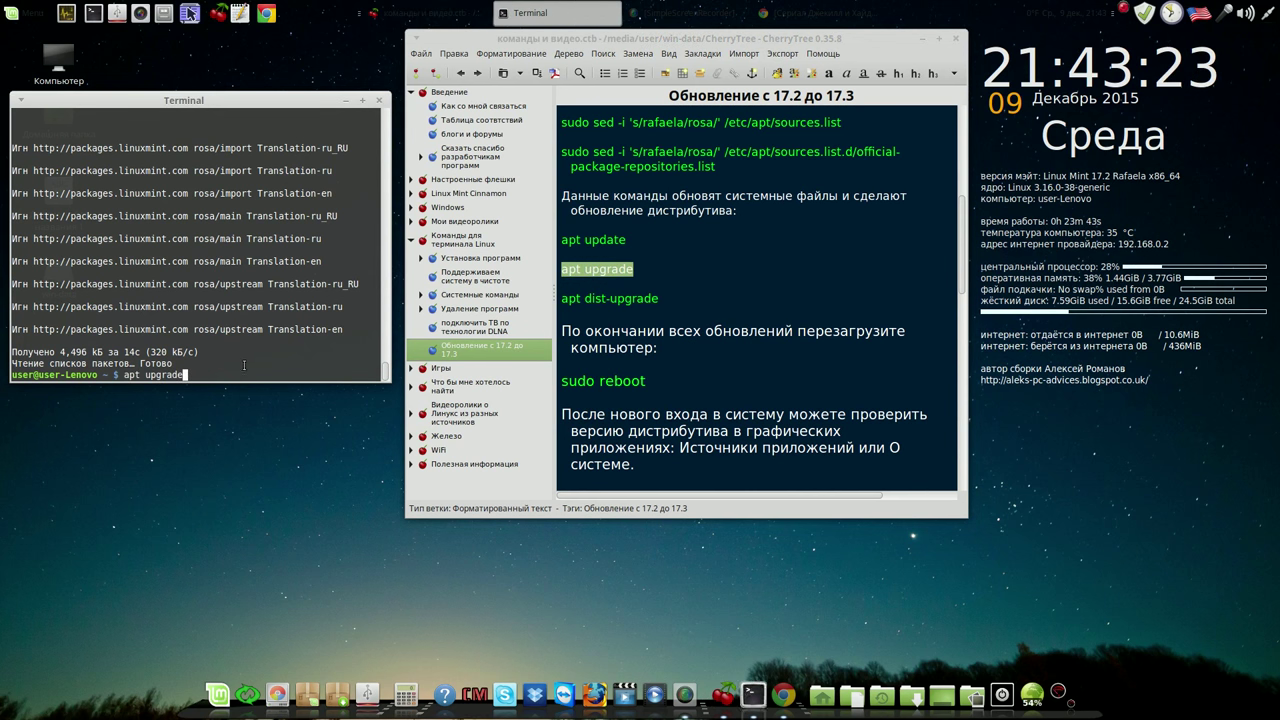
pyautogui.press('Return')
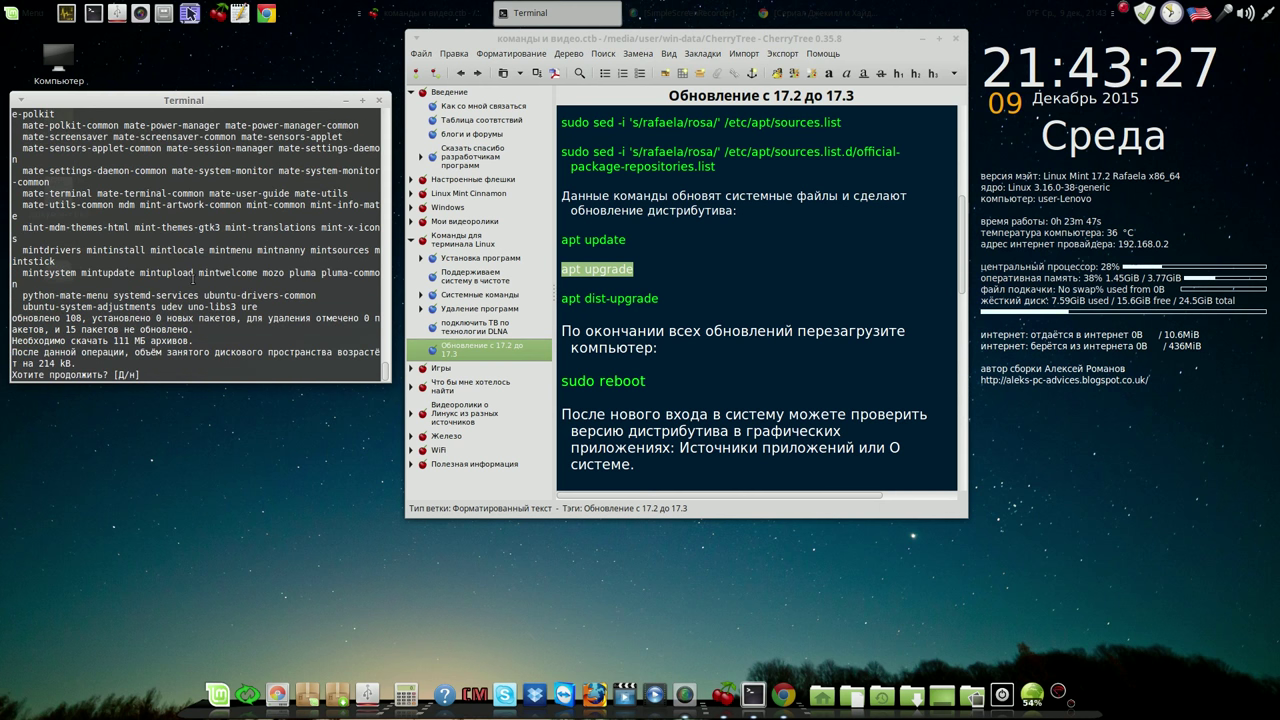
pyautogui.write('y')
pyautogui.press('Return')
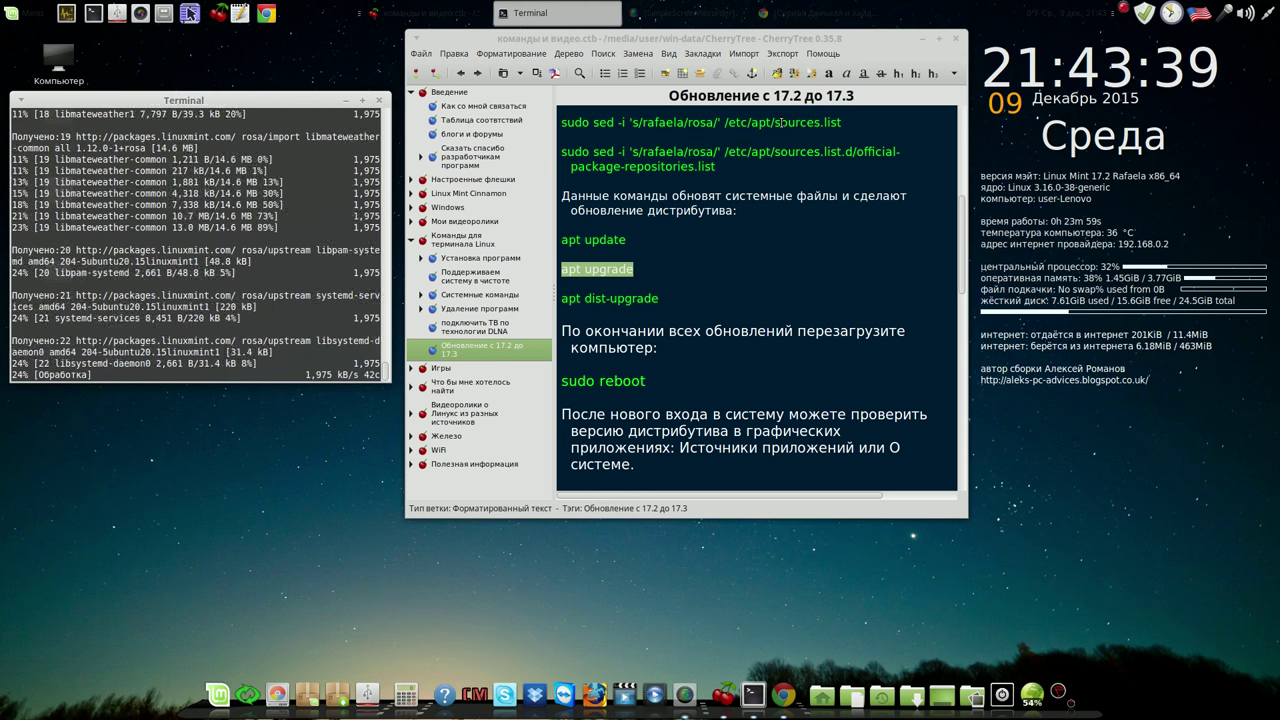
pyautogui.click(1121, 10)
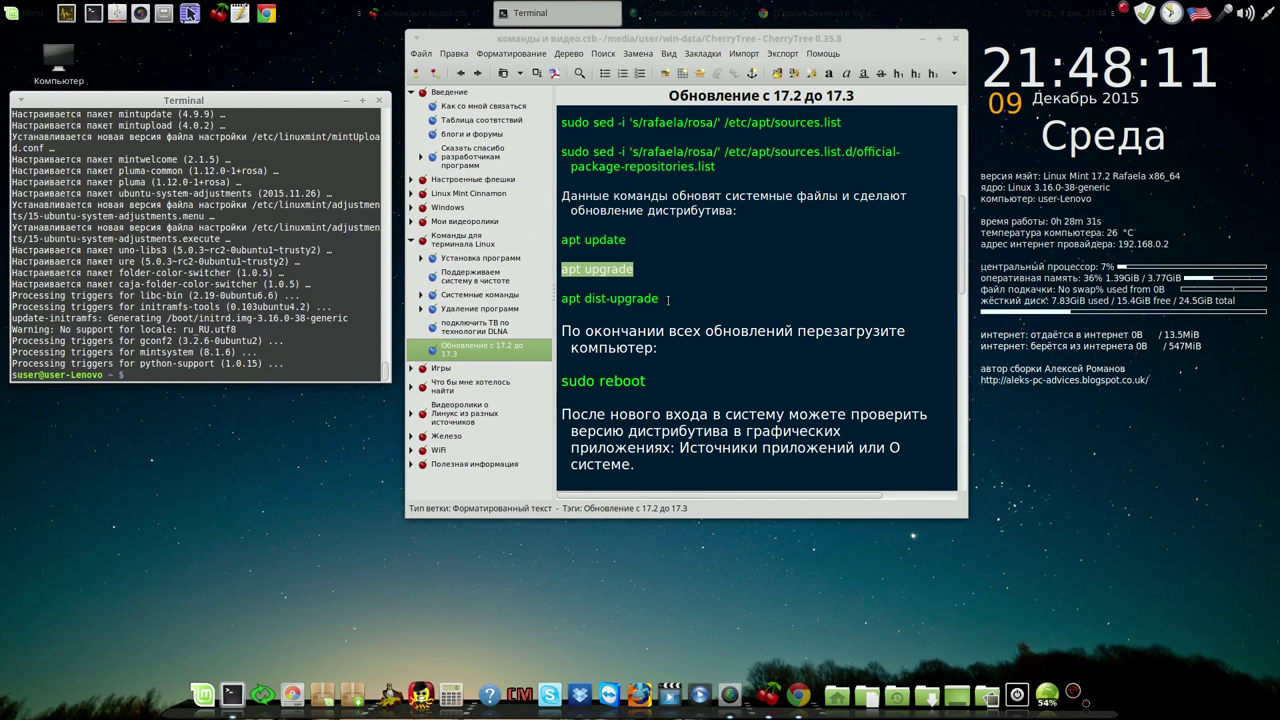
pyautogui.moveTo(667, 300); pyautogui.dragTo(205, 372)
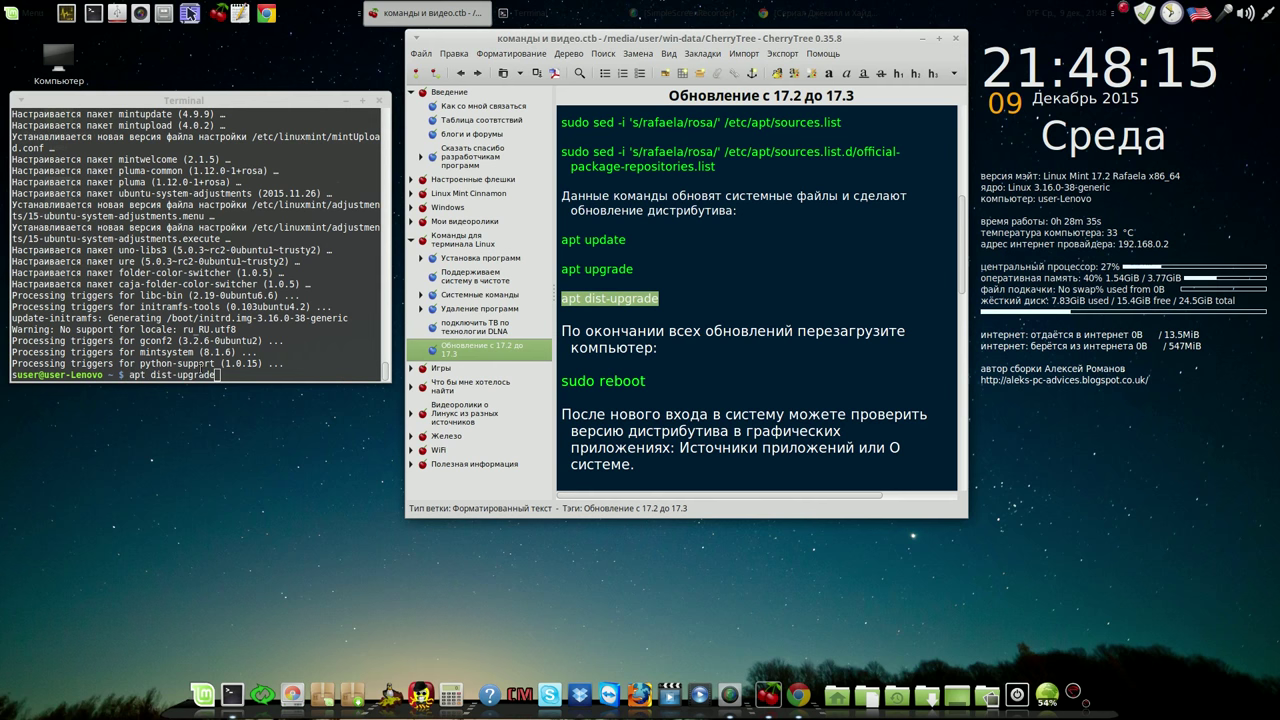
# Run and confirm apt dist-upgrade, installing kernel 3.19.0-32 and the Mint 17.3 Rosa packages
pyautogui.click(237, 373)
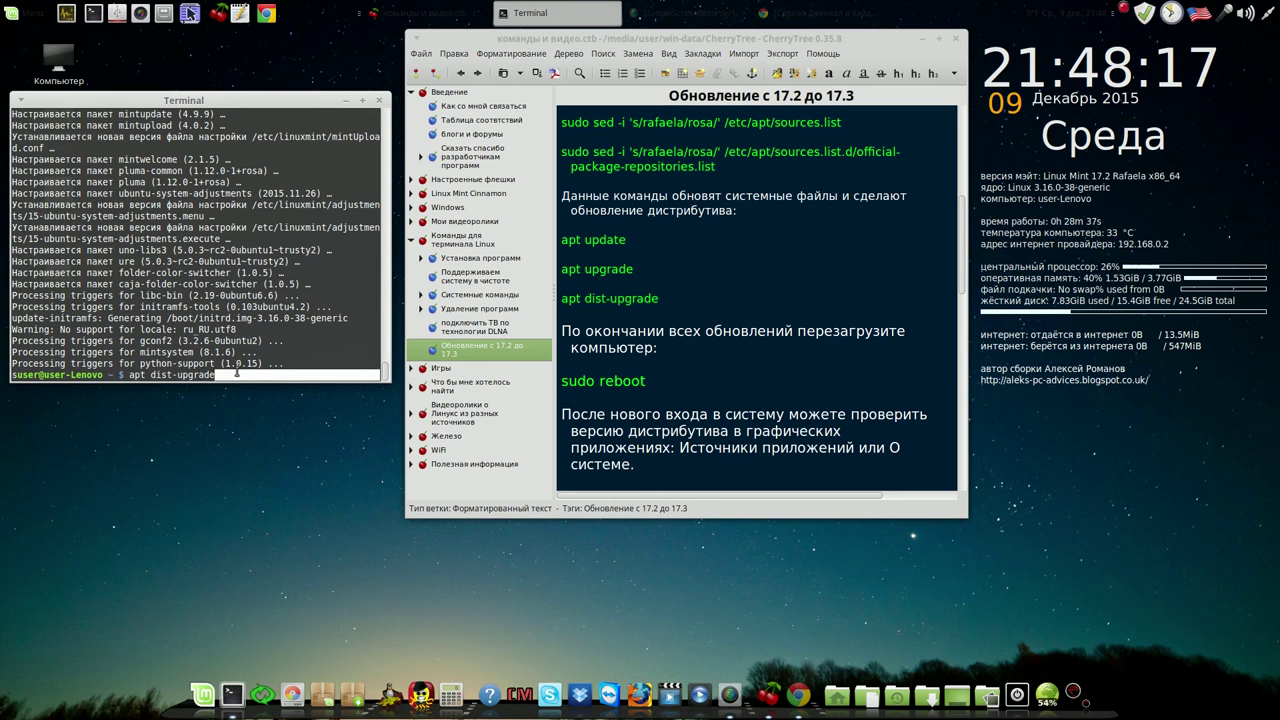
pyautogui.press('Return')
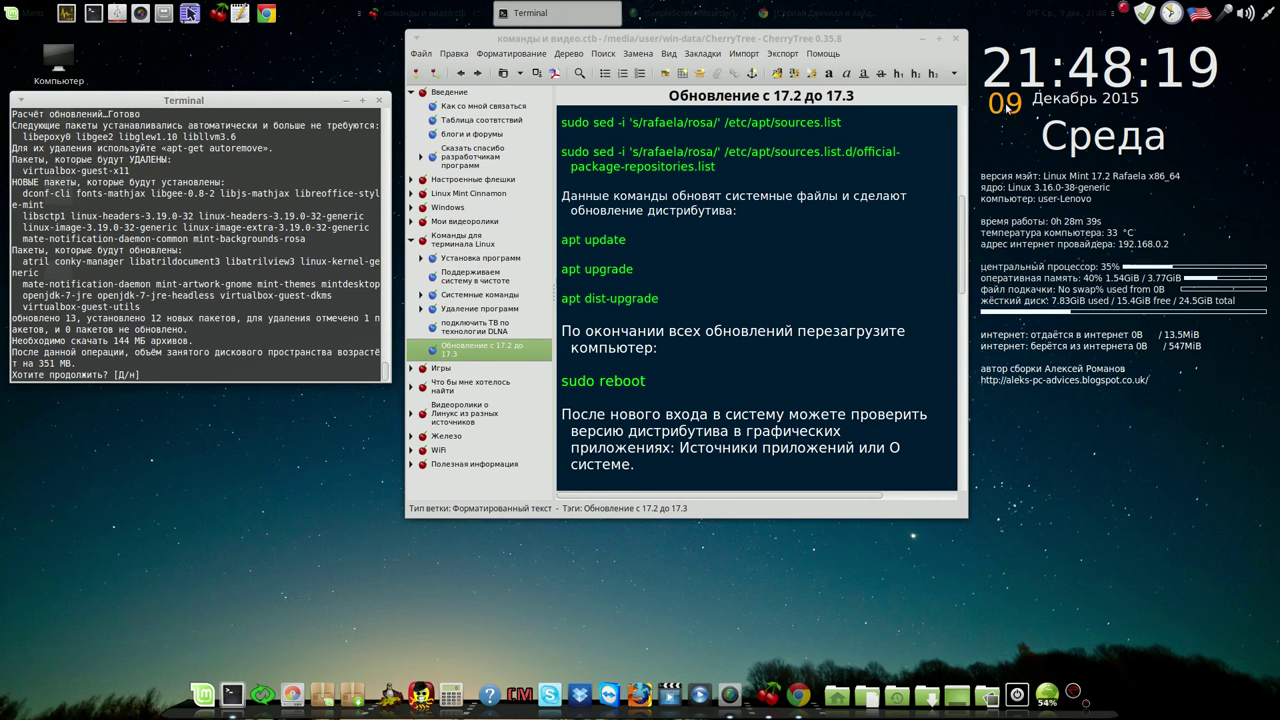
pyautogui.rightClick(1122, 8)
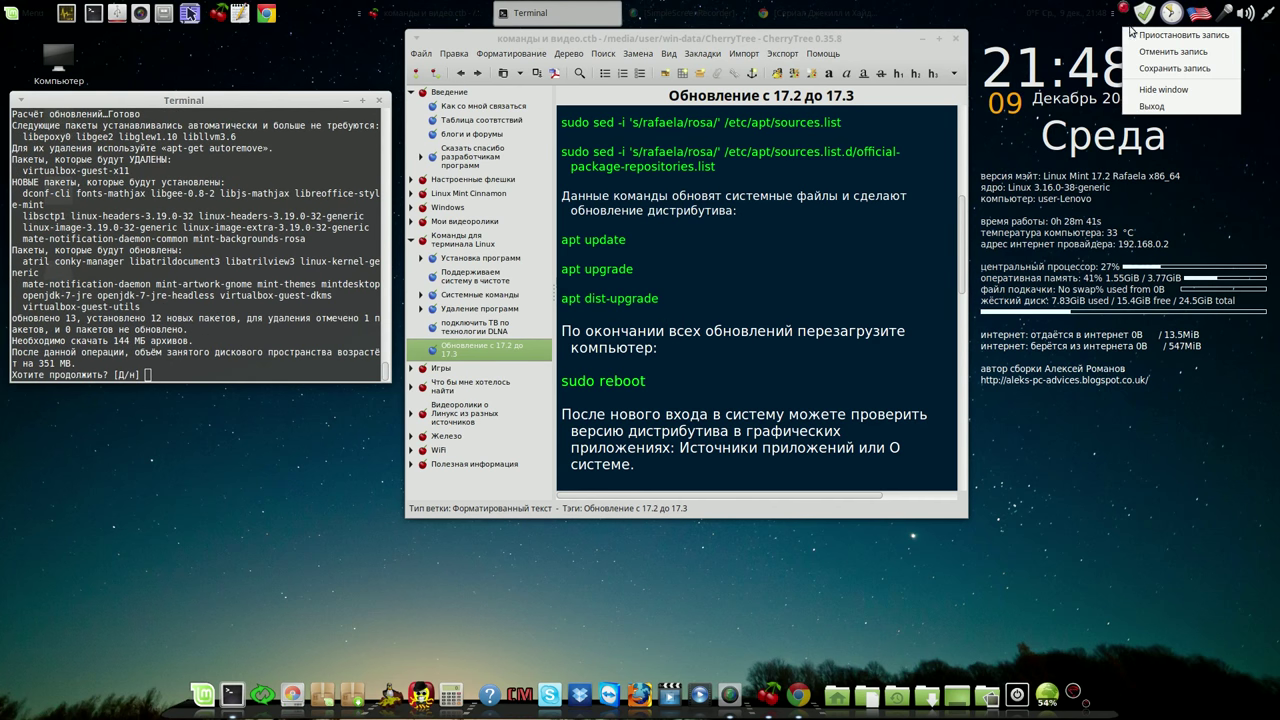
pyautogui.click(1160, 35)
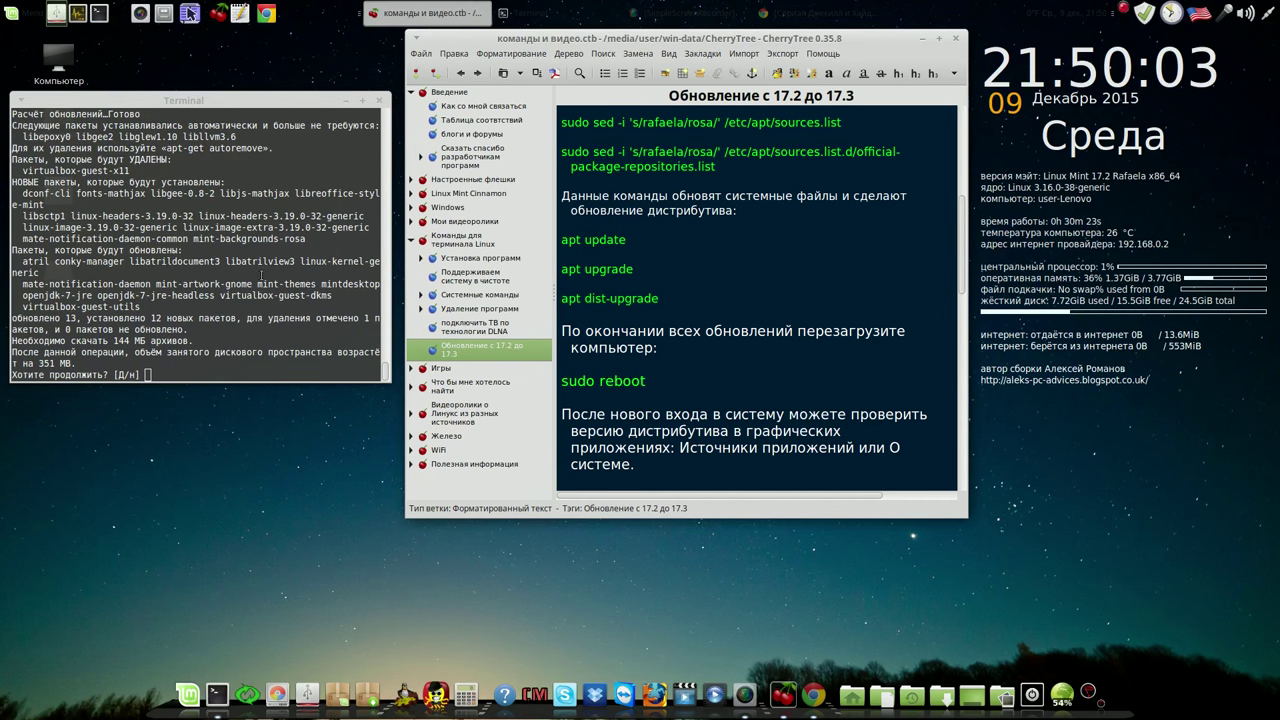
pyautogui.click(156, 372)
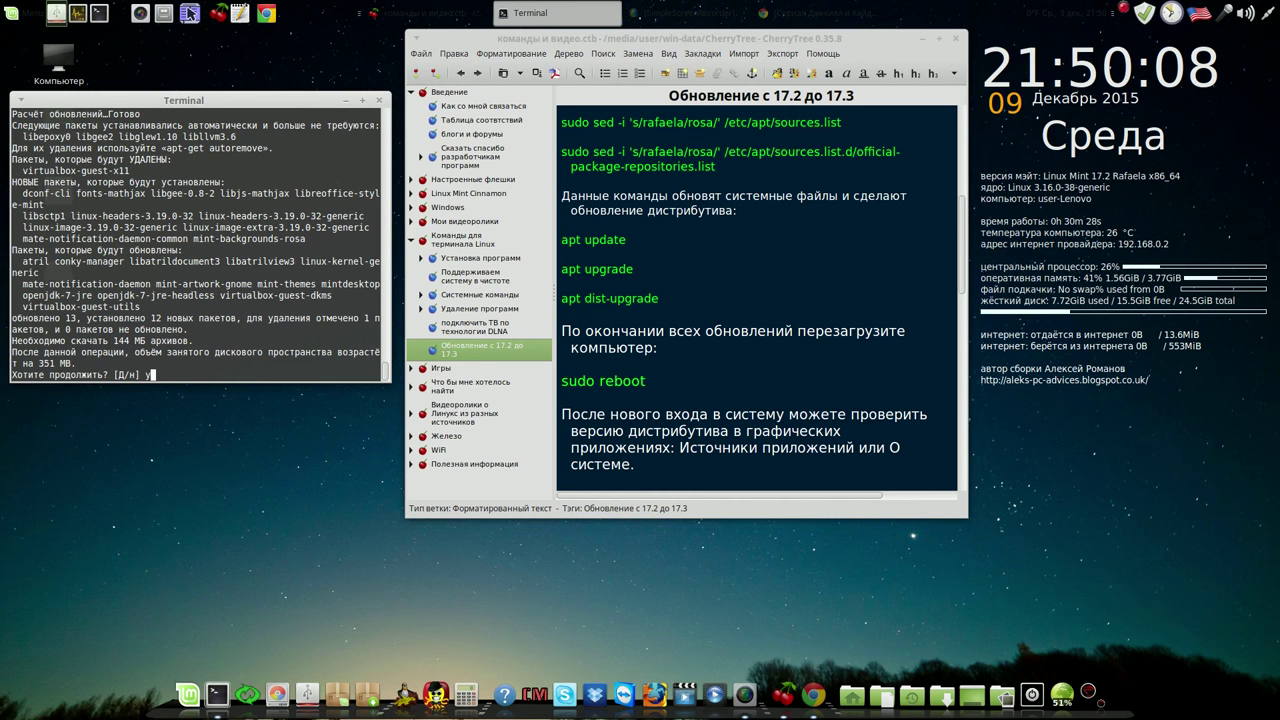
pyautogui.write('y')
pyautogui.press('Return')
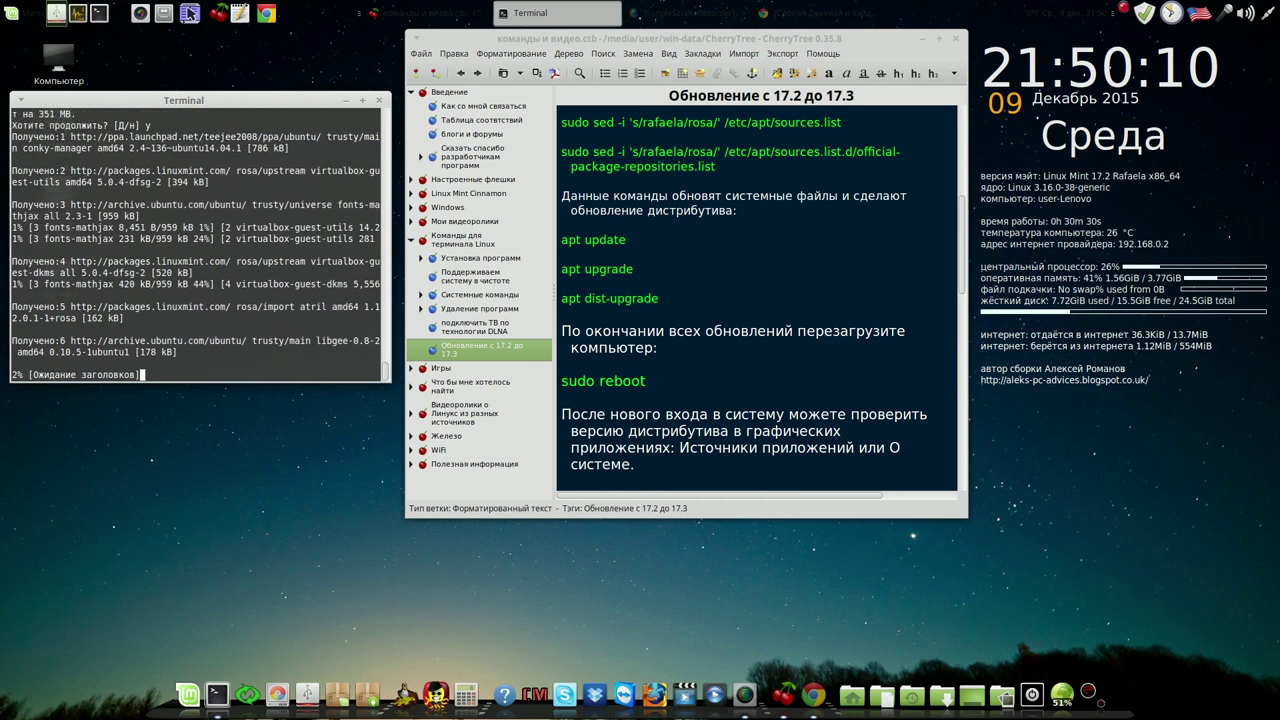
pyautogui.click(1122, 9)
pyautogui.click(1170, 35)
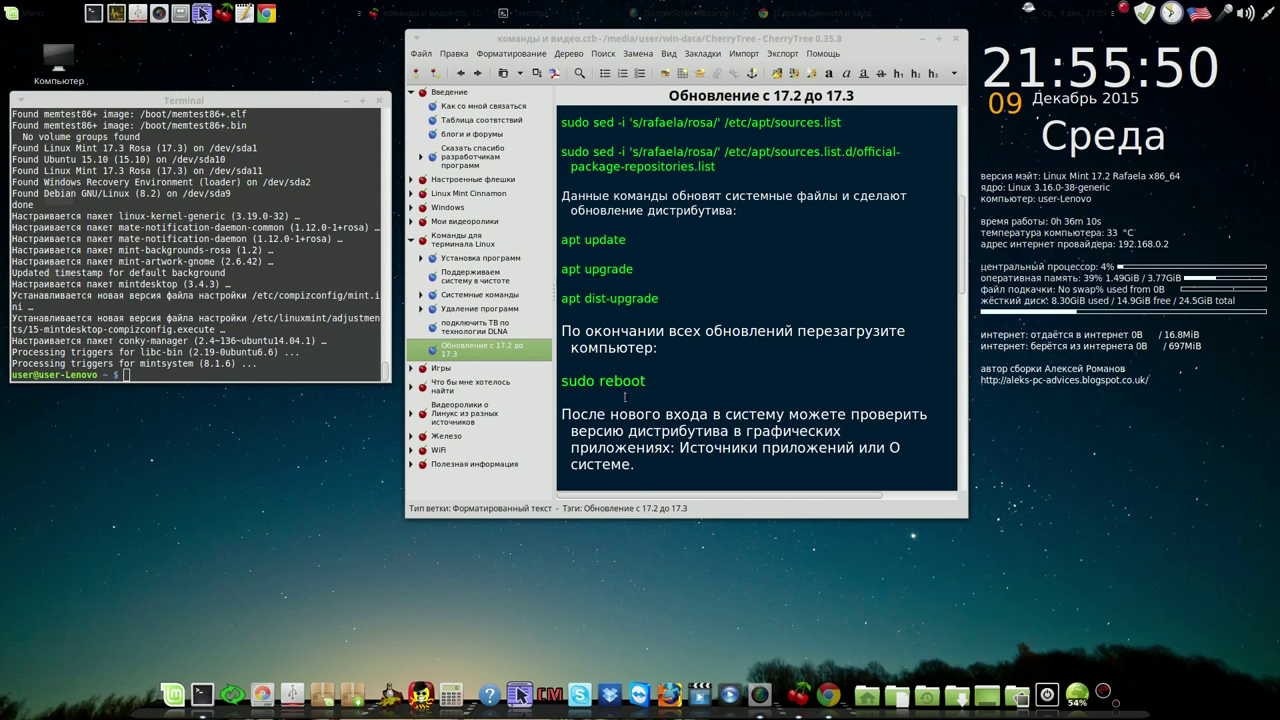
# Copy sudo reboot from the notes into the Terminal and restart into Linux Mint 17.3 Rosa
pyautogui.moveTo(647, 381); pyautogui.dragTo(561, 380)
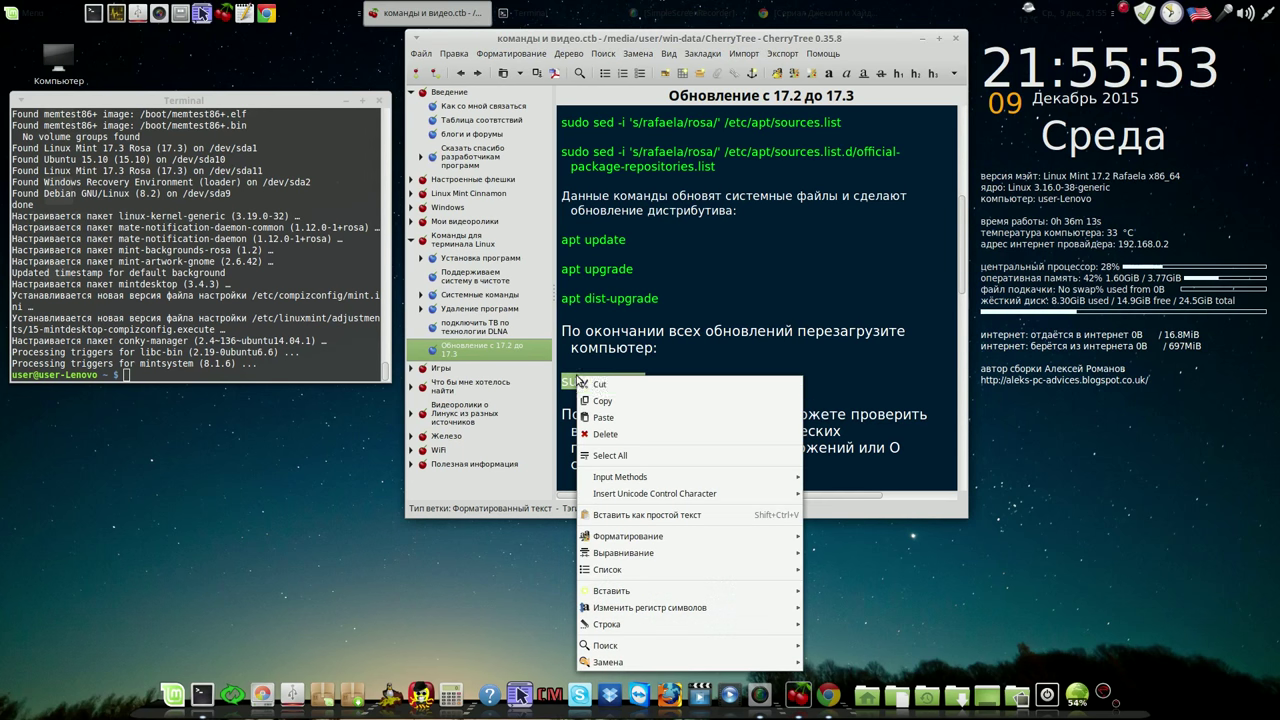
pyautogui.rightClick(575, 376)
pyautogui.click(614, 401)
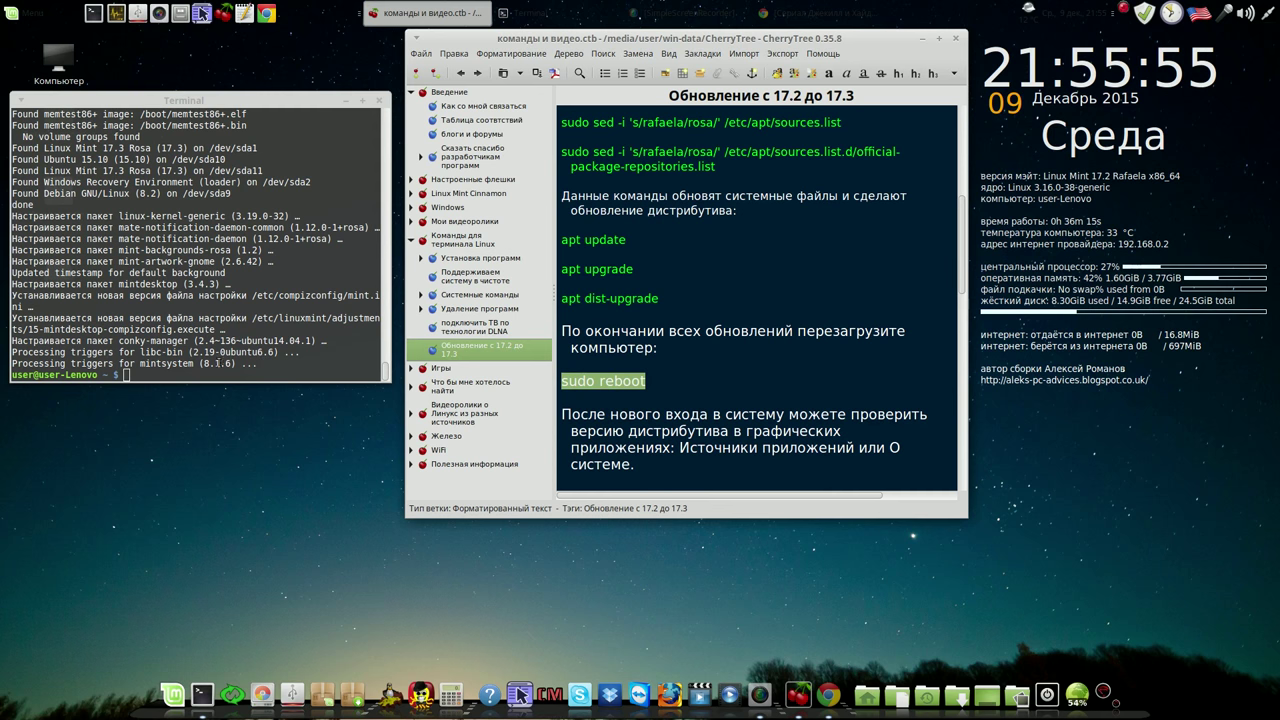
pyautogui.click(141, 377)
pyautogui.rightClick(143, 378)
pyautogui.click(194, 463)
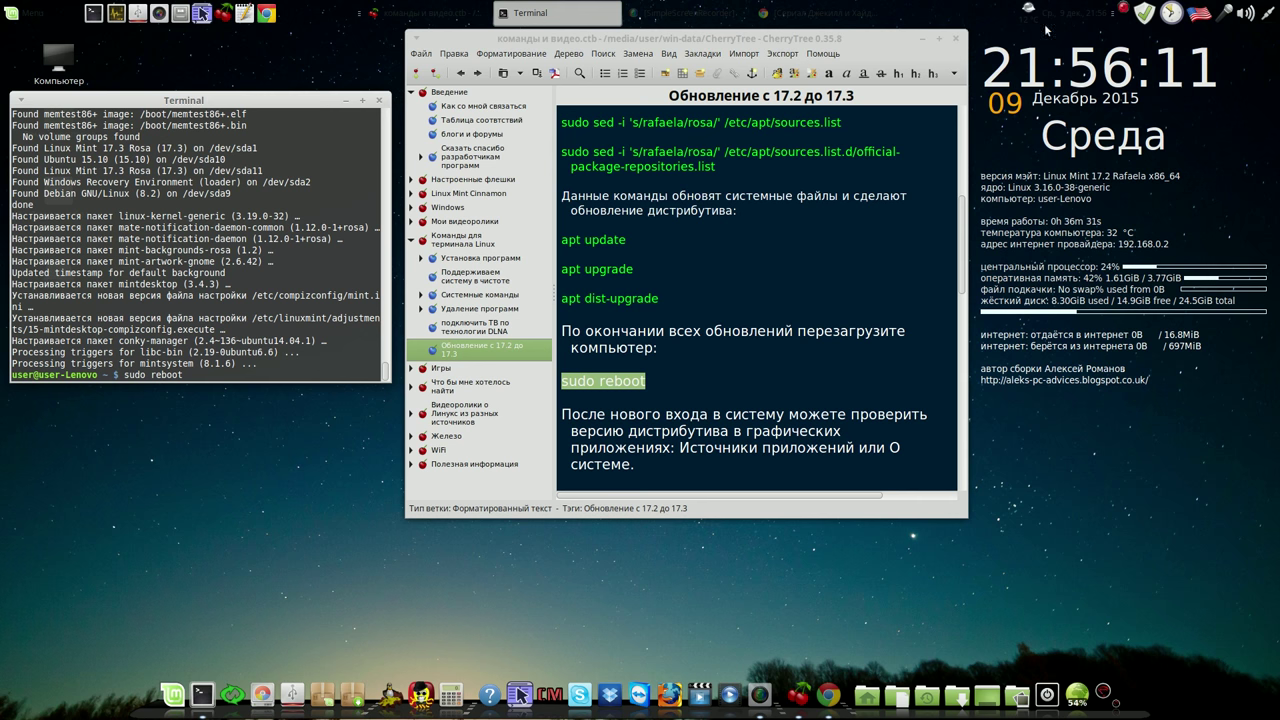
pyautogui.click(1124, 10)
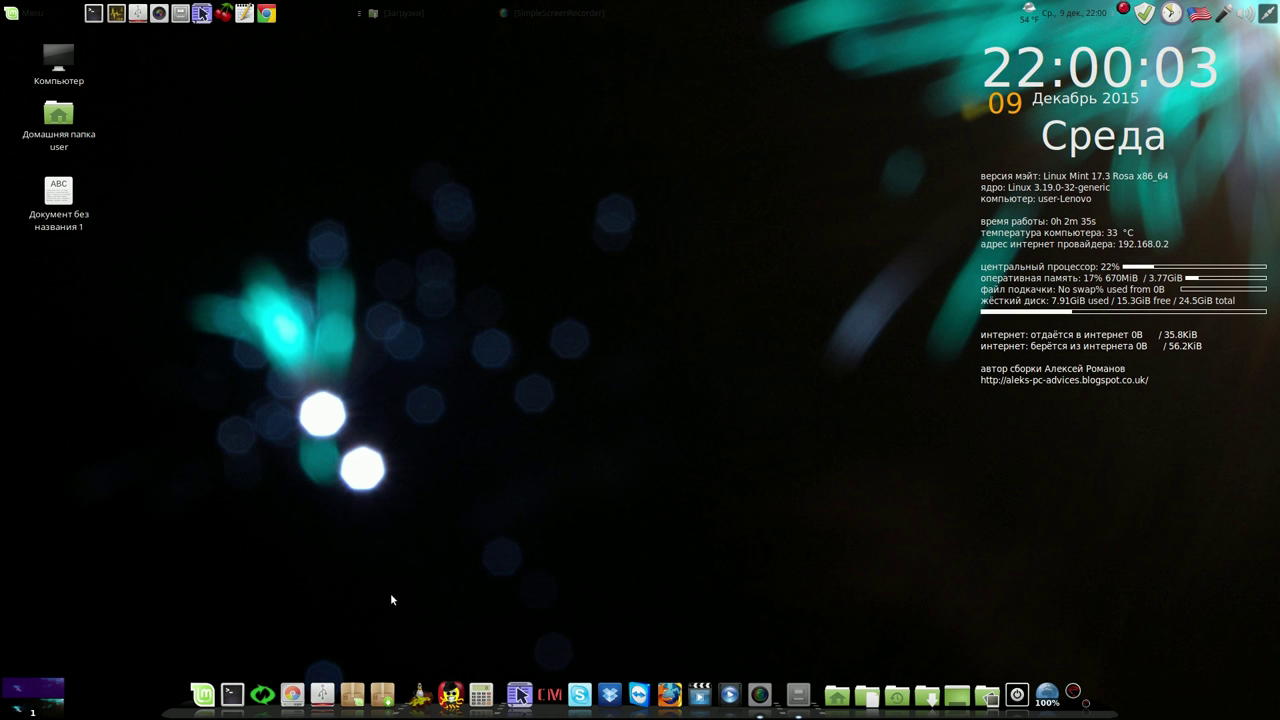
# Launch Synaptic from the dock and authenticate with the administrator password
pyautogui.click(382, 686)
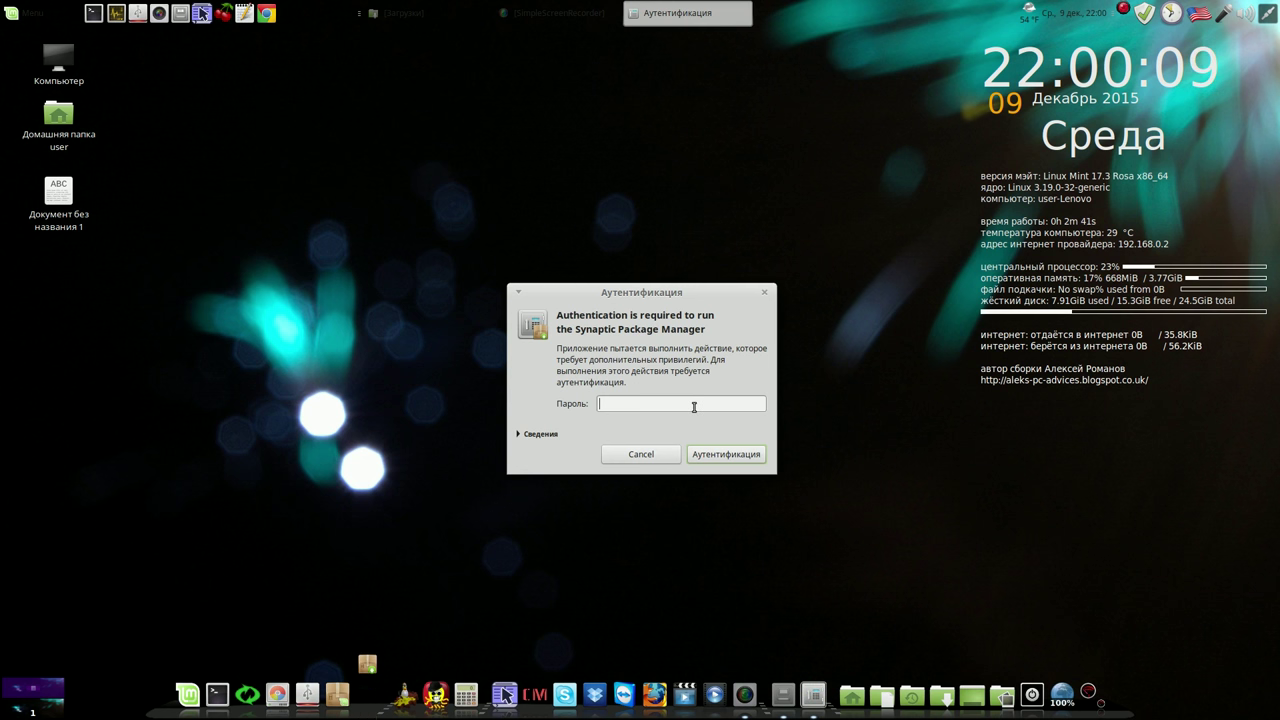
pyautogui.write('****')
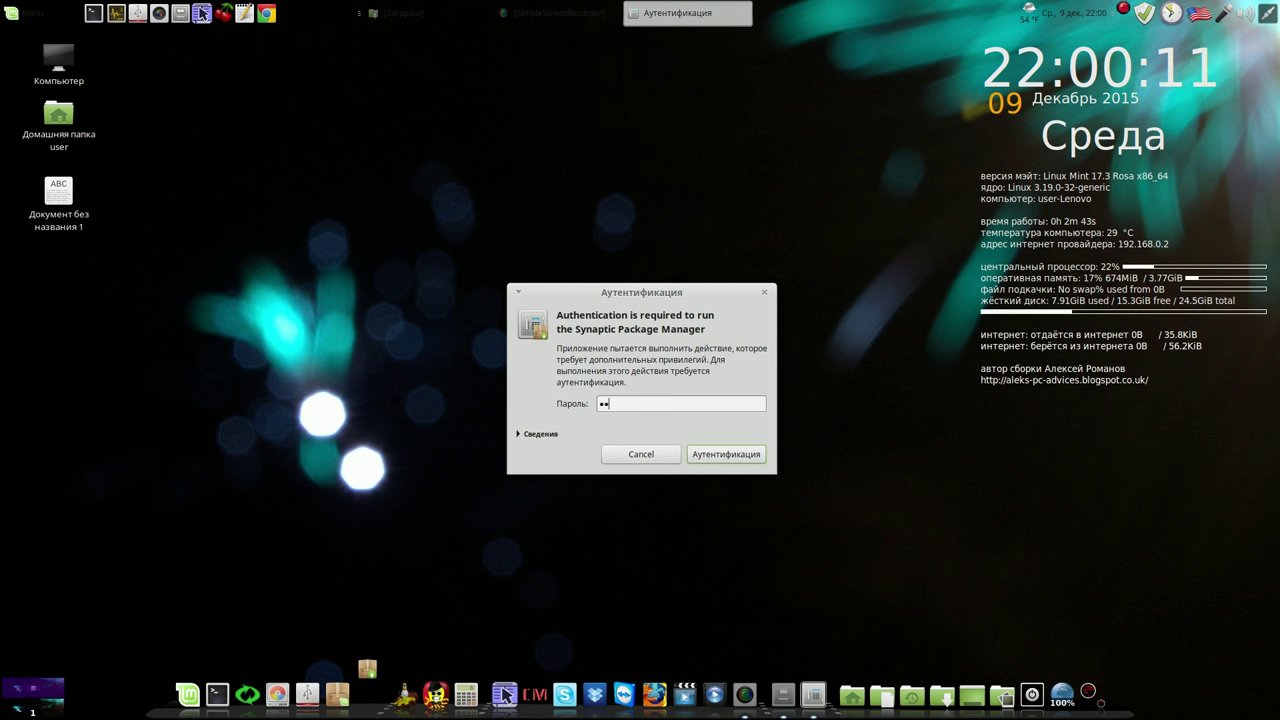
pyautogui.click(735, 454)
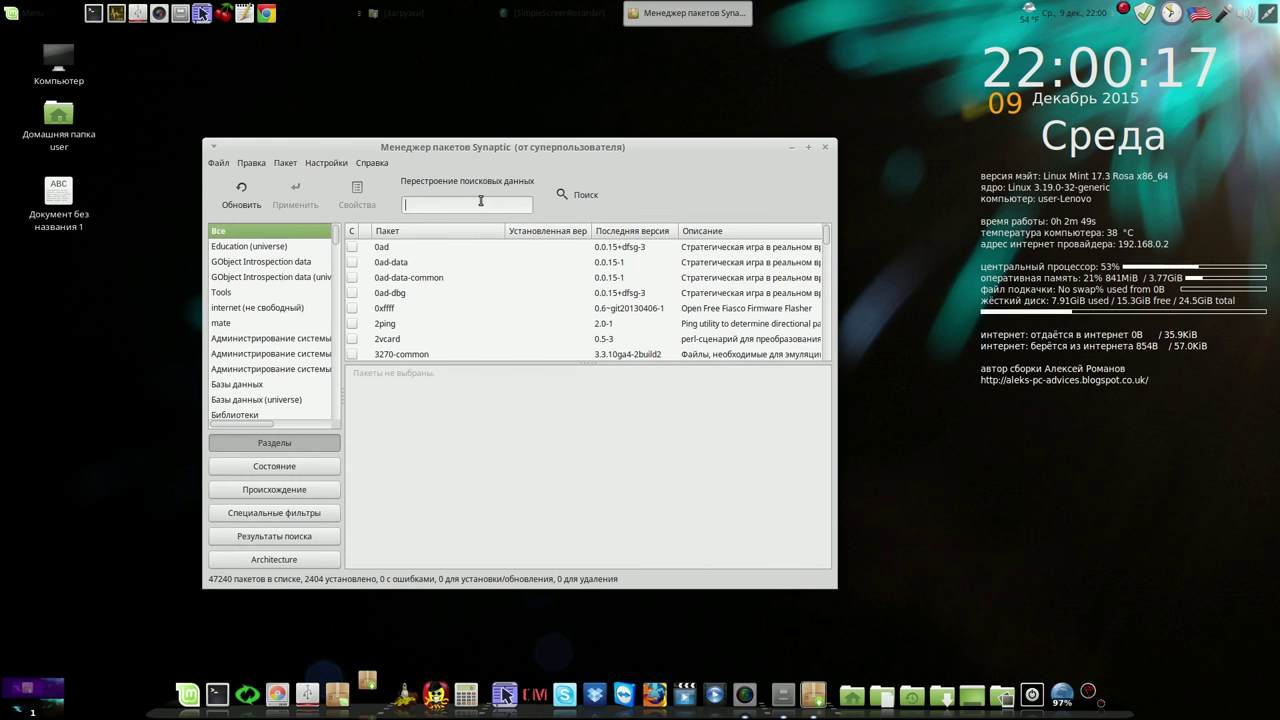
# Mark casper for complete removal, accepting the lupin-casper and systemback changes, then try closing Synaptic
pyautogui.write('cas')
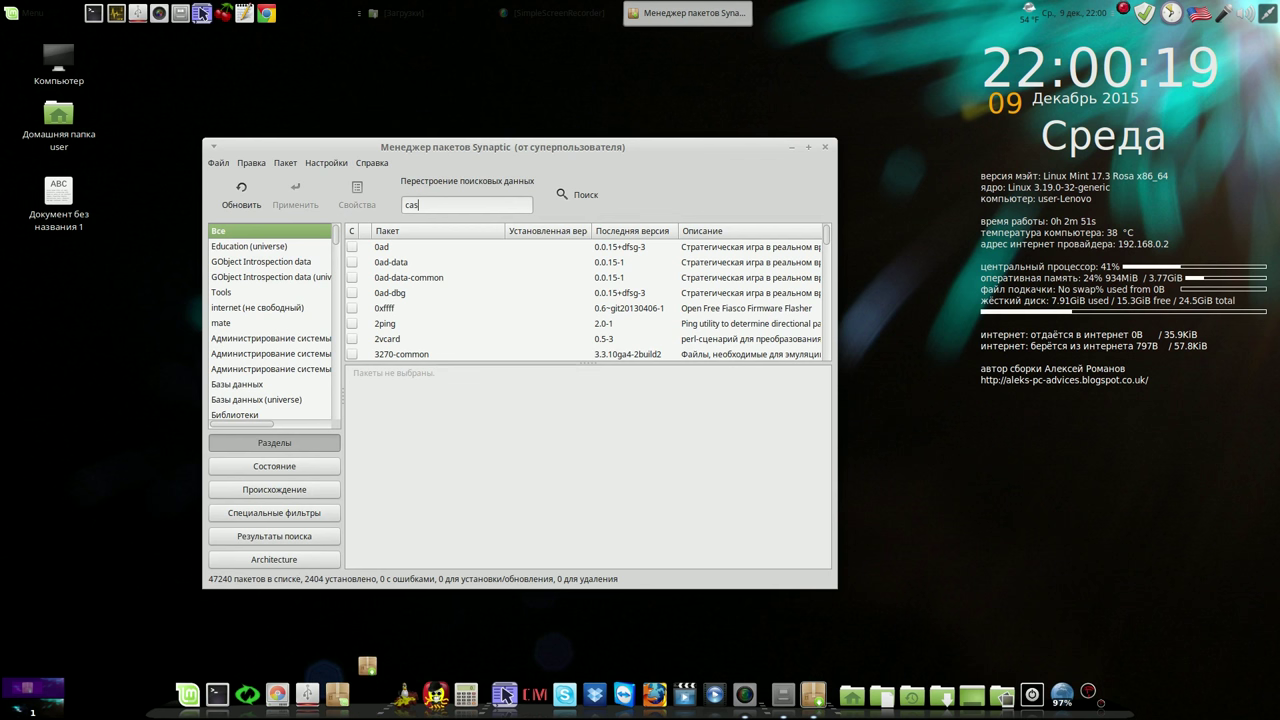
pyautogui.write('per')
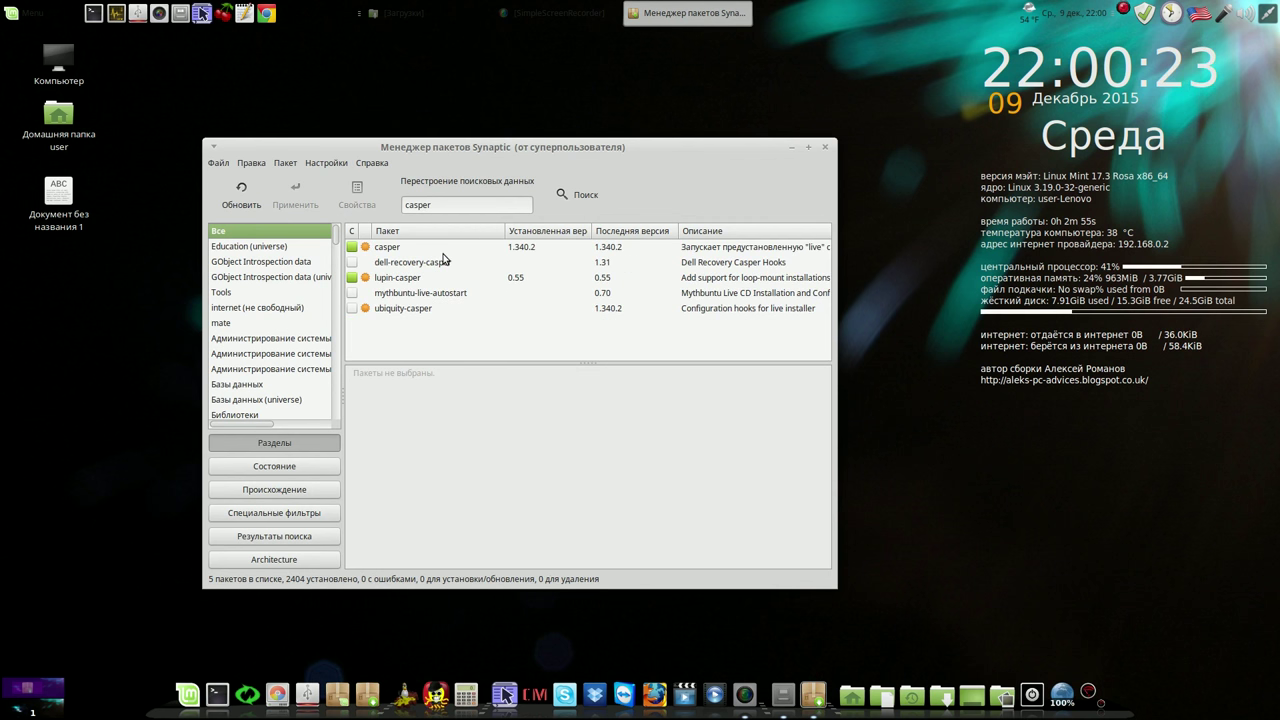
pyautogui.click(443, 252)
pyautogui.rightClick(449, 255)
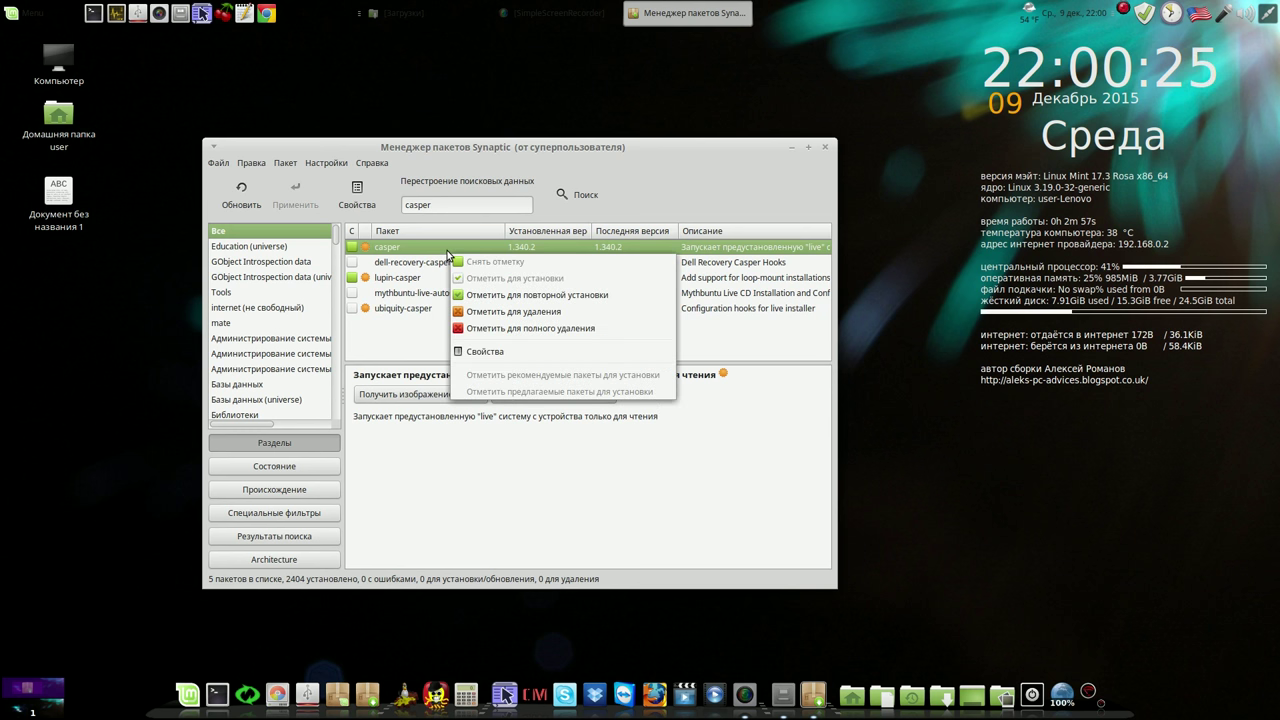
pyautogui.click(517, 329)
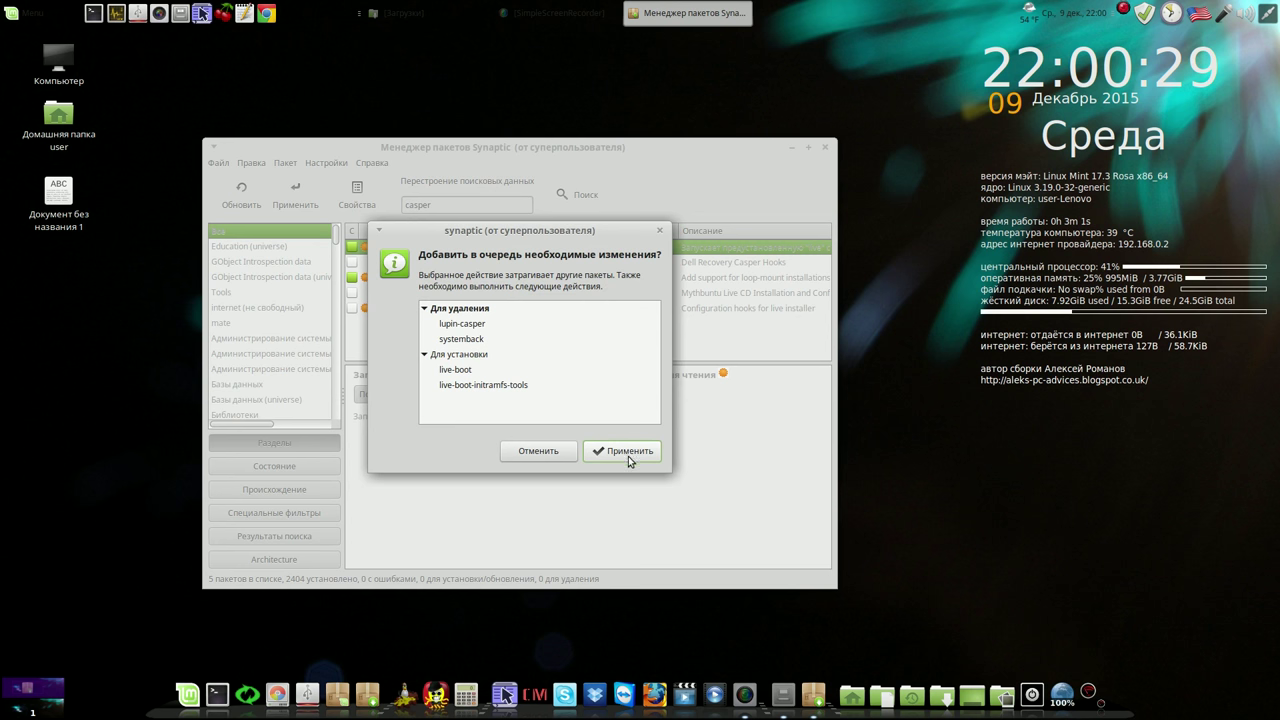
pyautogui.click(626, 450)
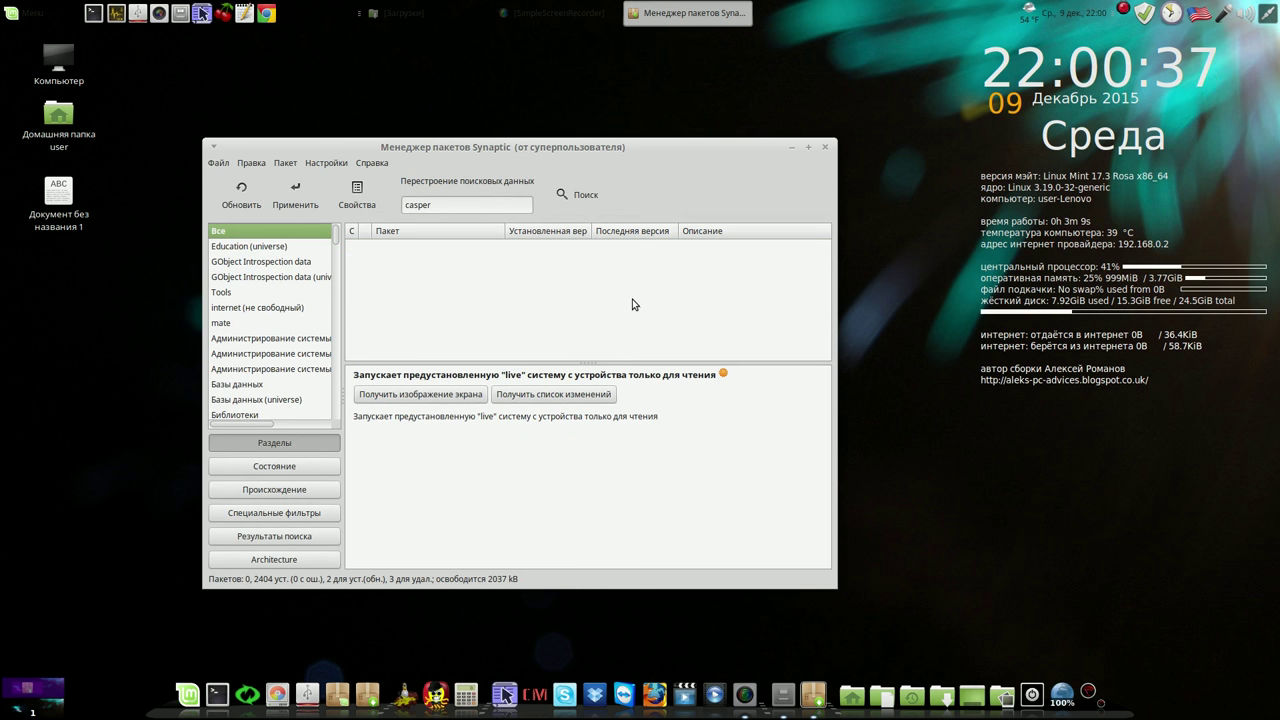
pyautogui.click(825, 148)
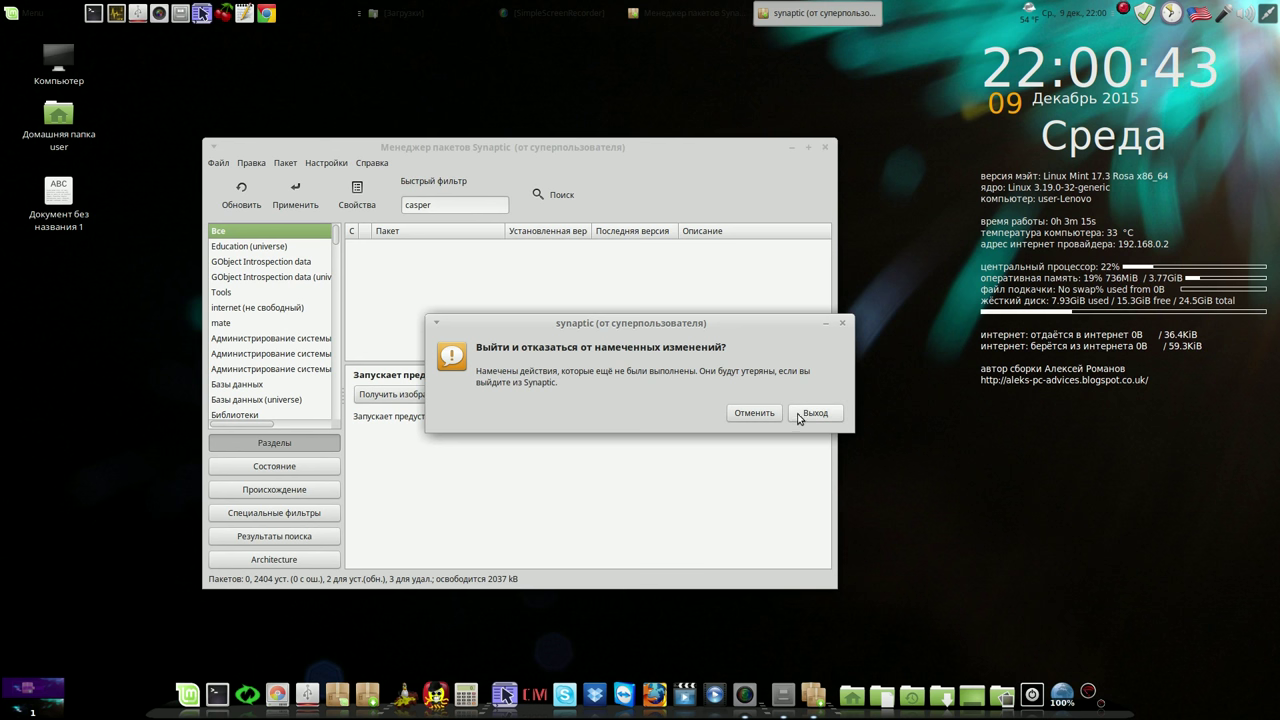
# Quit Synaptic via File > Exit, discarding the marked changes, and open the home folder
pyautogui.click(755, 414)
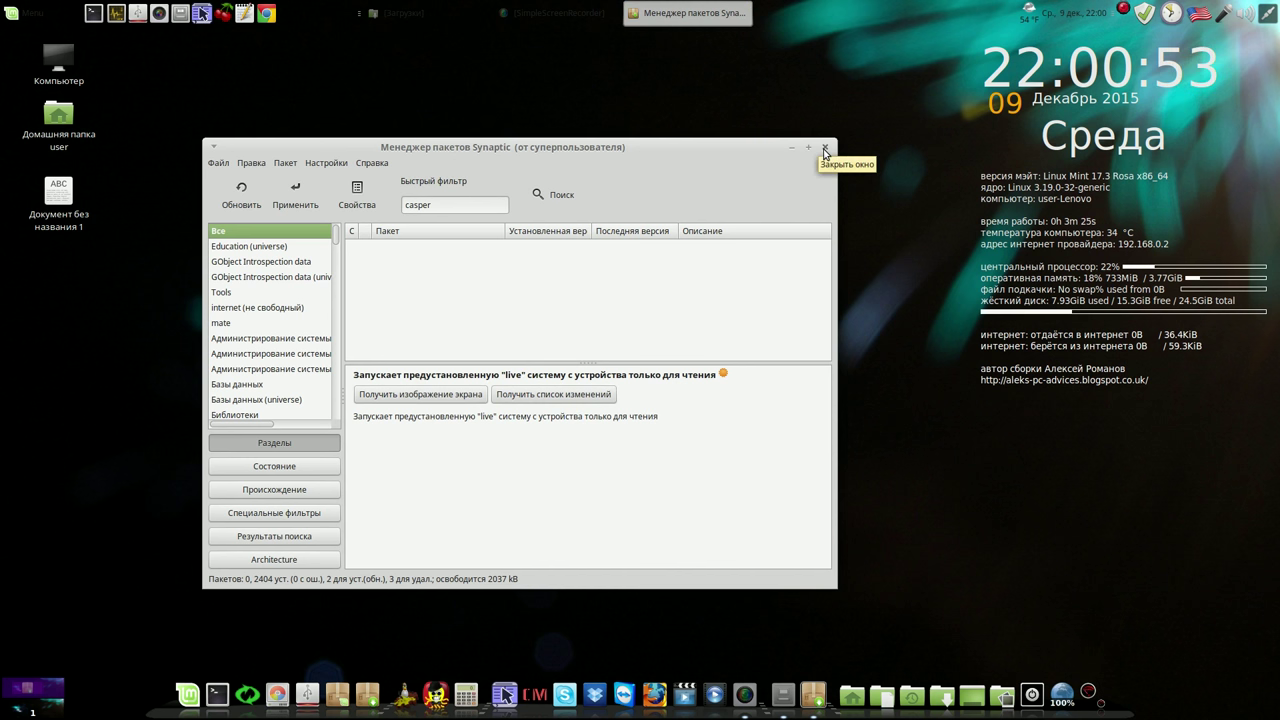
pyautogui.click(221, 163)
pyautogui.click(238, 303)
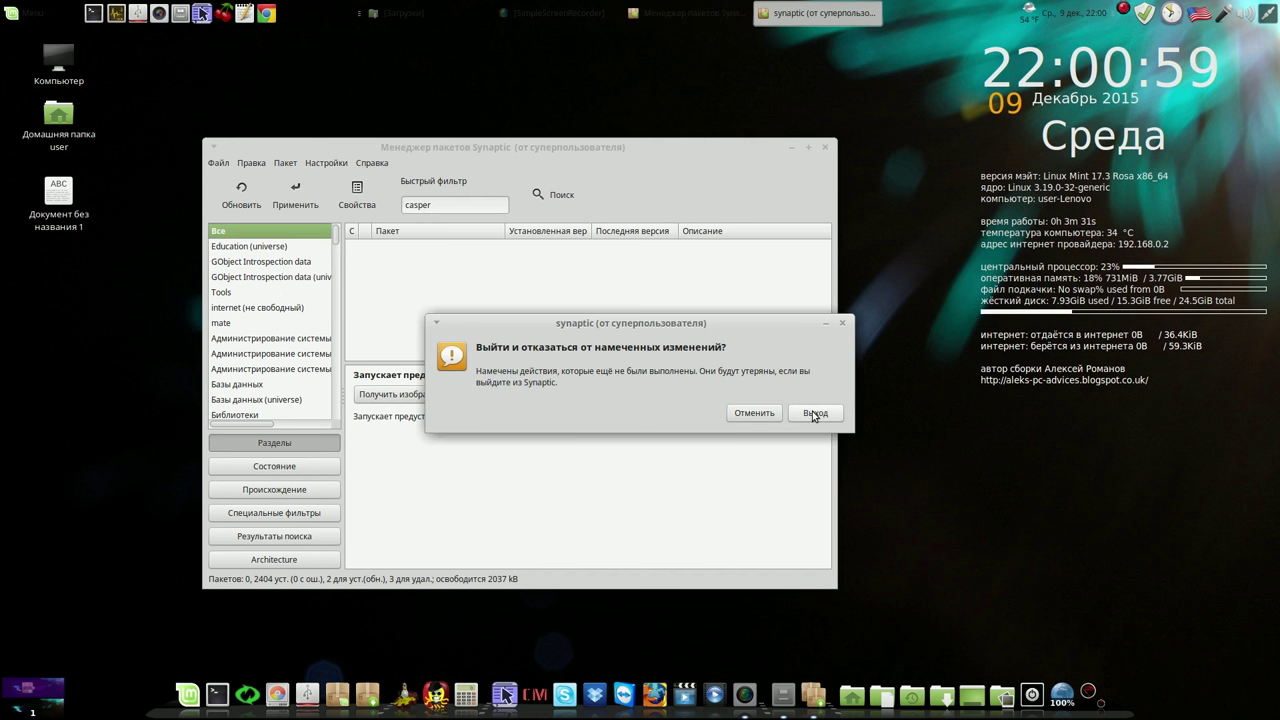
pyautogui.click(814, 414)
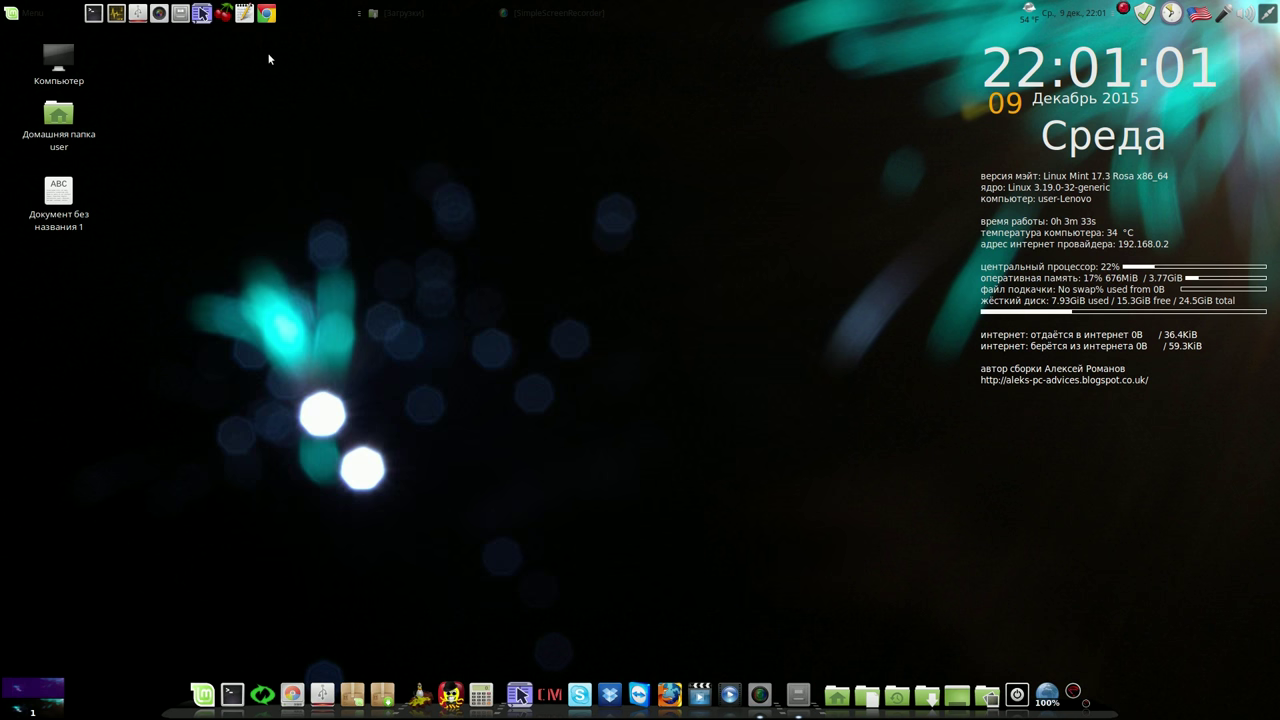
pyautogui.click(180, 13)
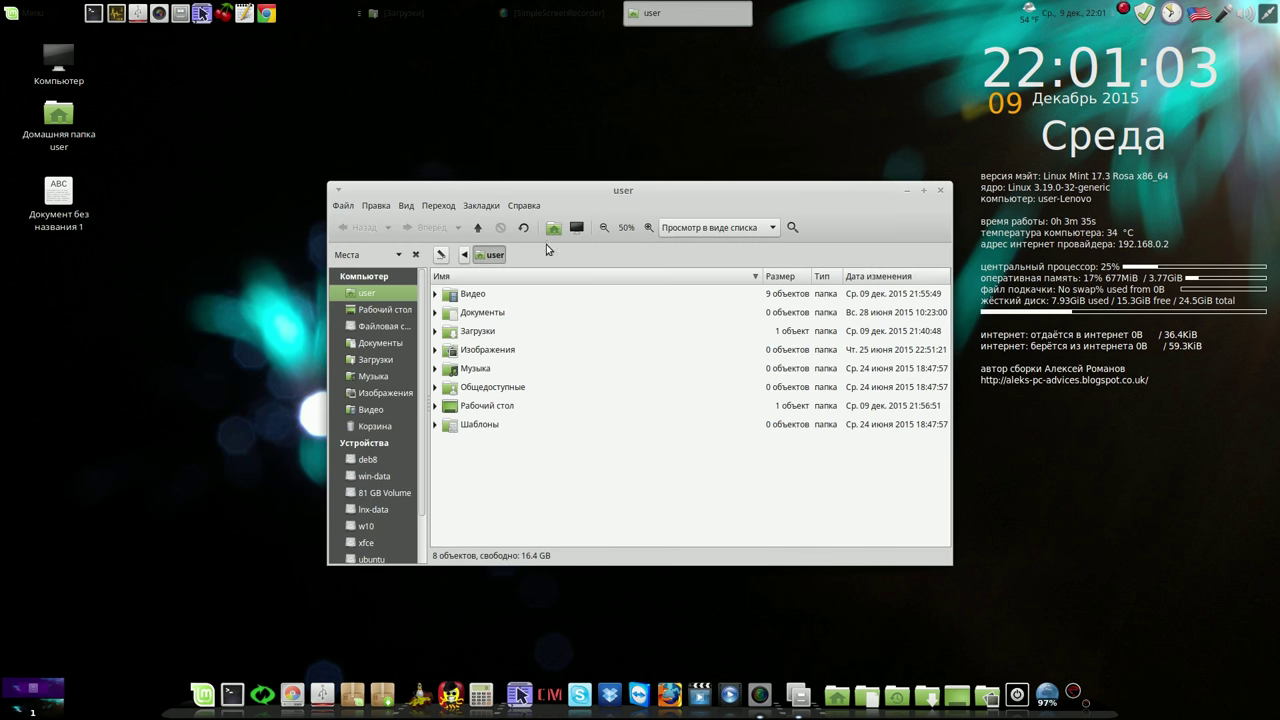
pyautogui.click(495, 334)
pyautogui.doubleClick(495, 334)
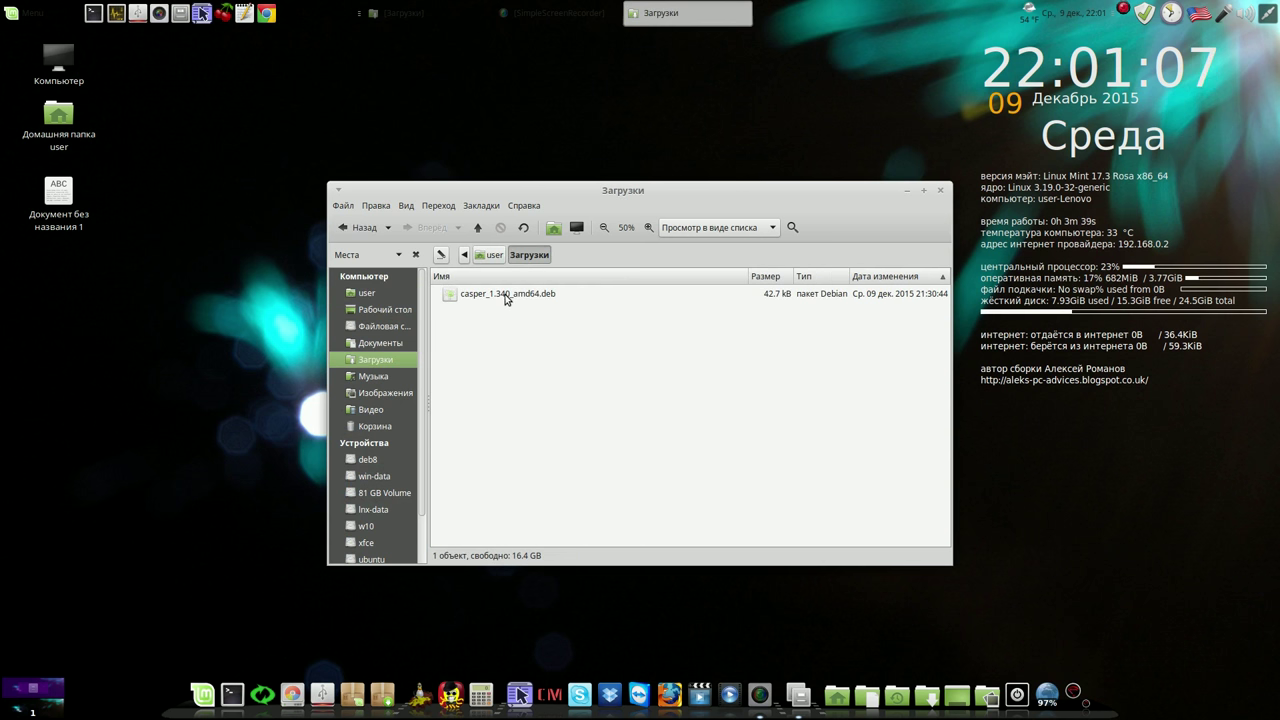
pyautogui.doubleClick(505, 296)
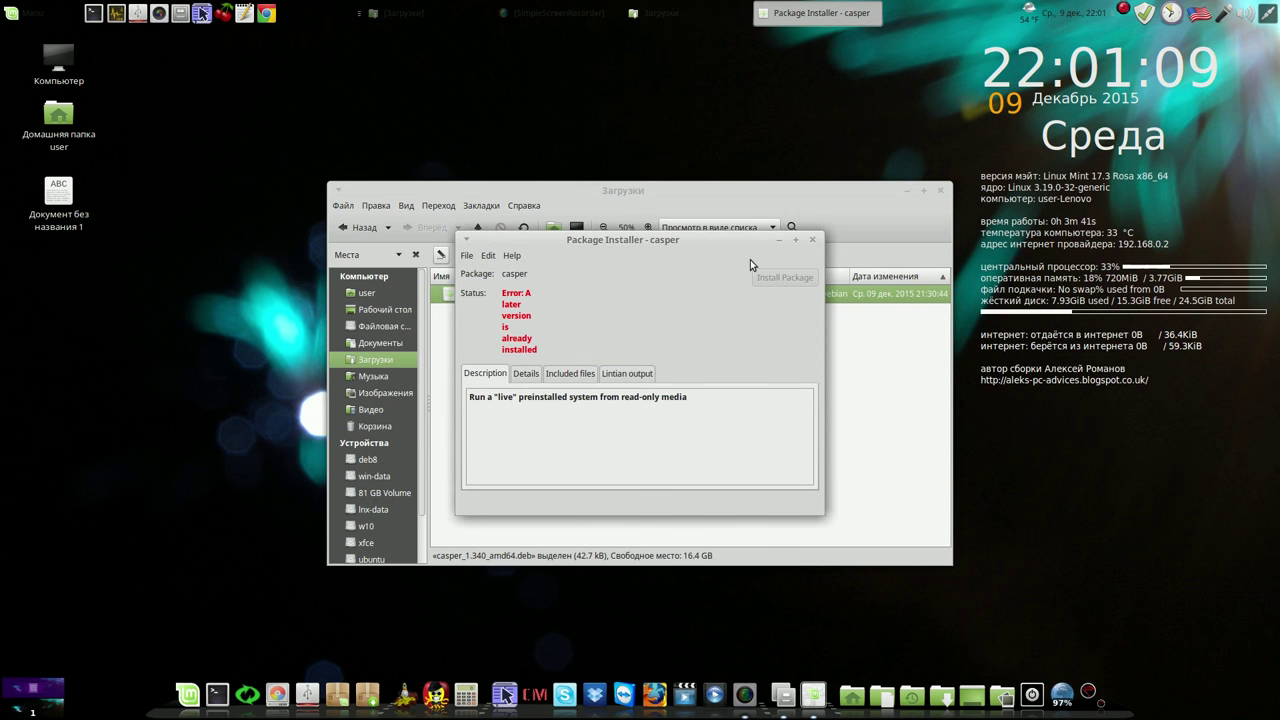
pyautogui.click(811, 243)
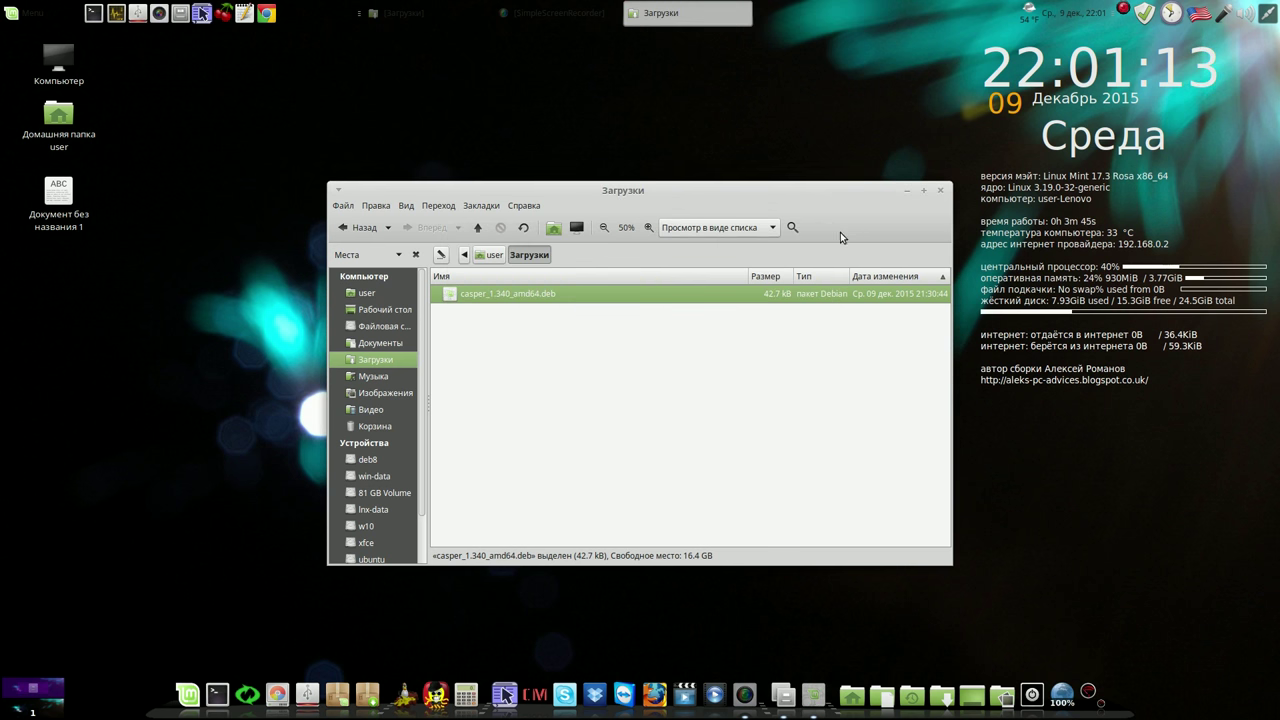
pyautogui.click(939, 191)
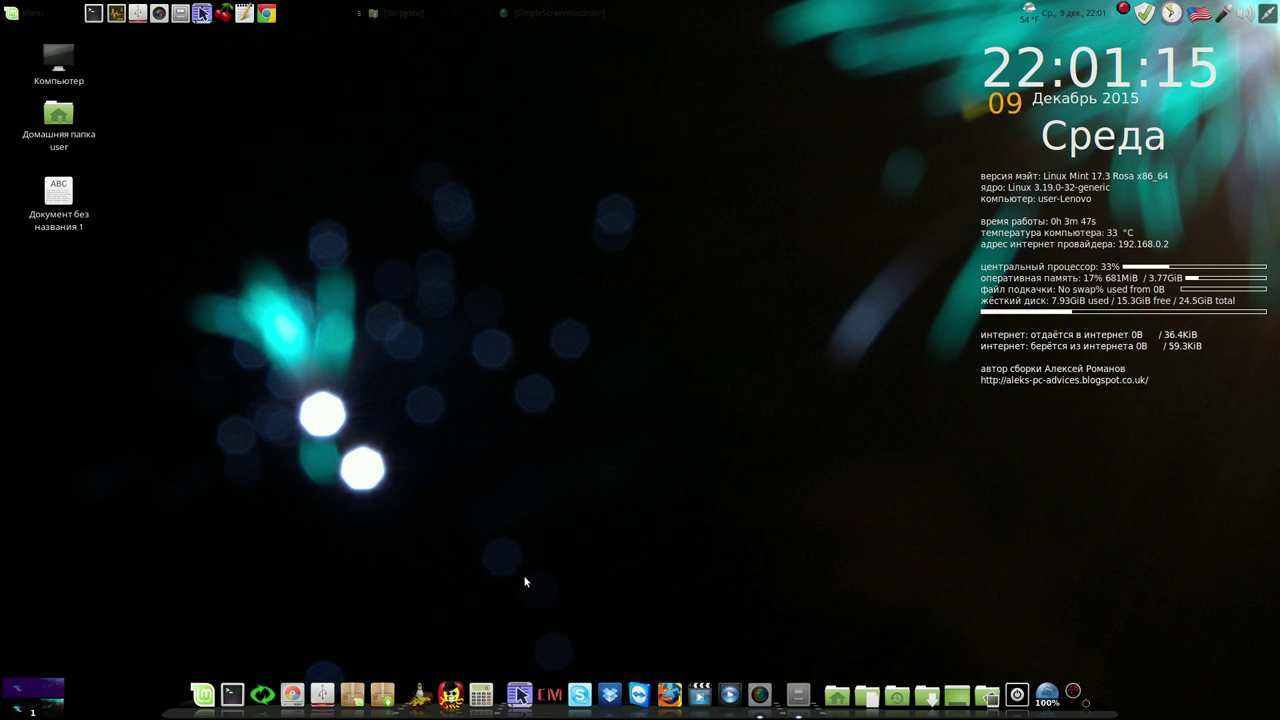
pyautogui.click(349, 688)
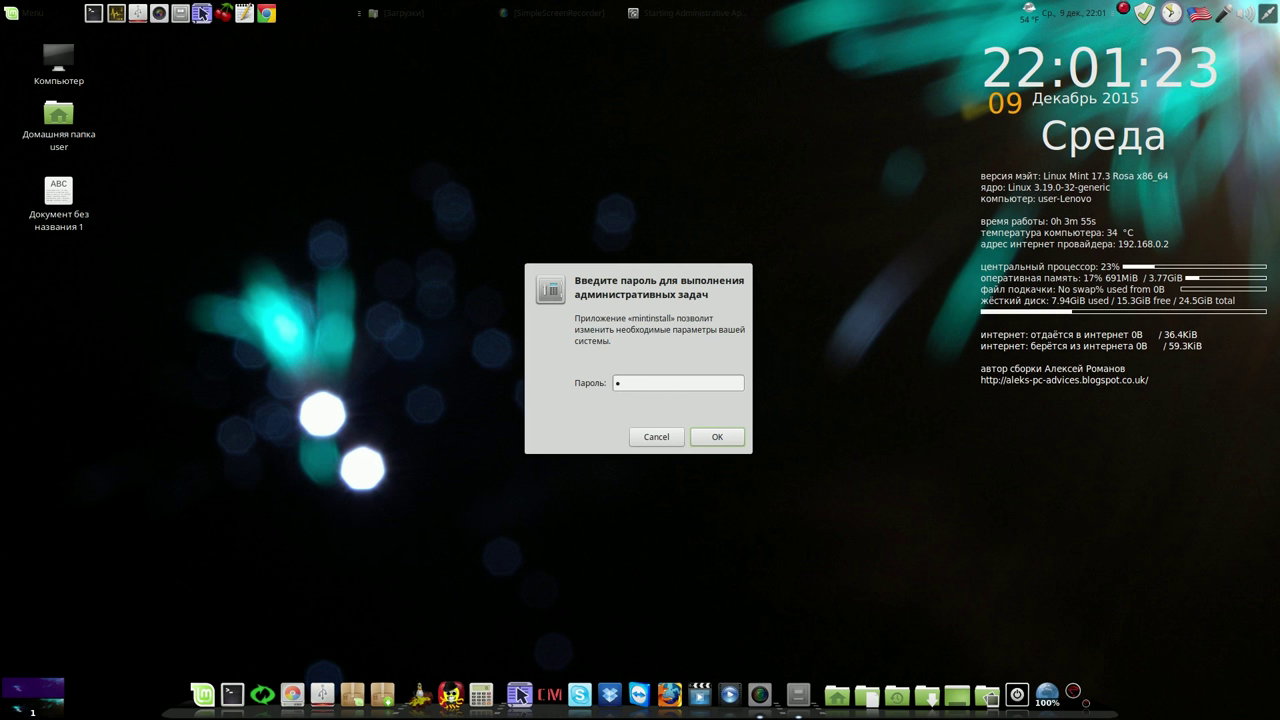
# Authenticate in Software Manager, search for casper and open its package details
pyautogui.write('*')
pyautogui.click(716, 438)
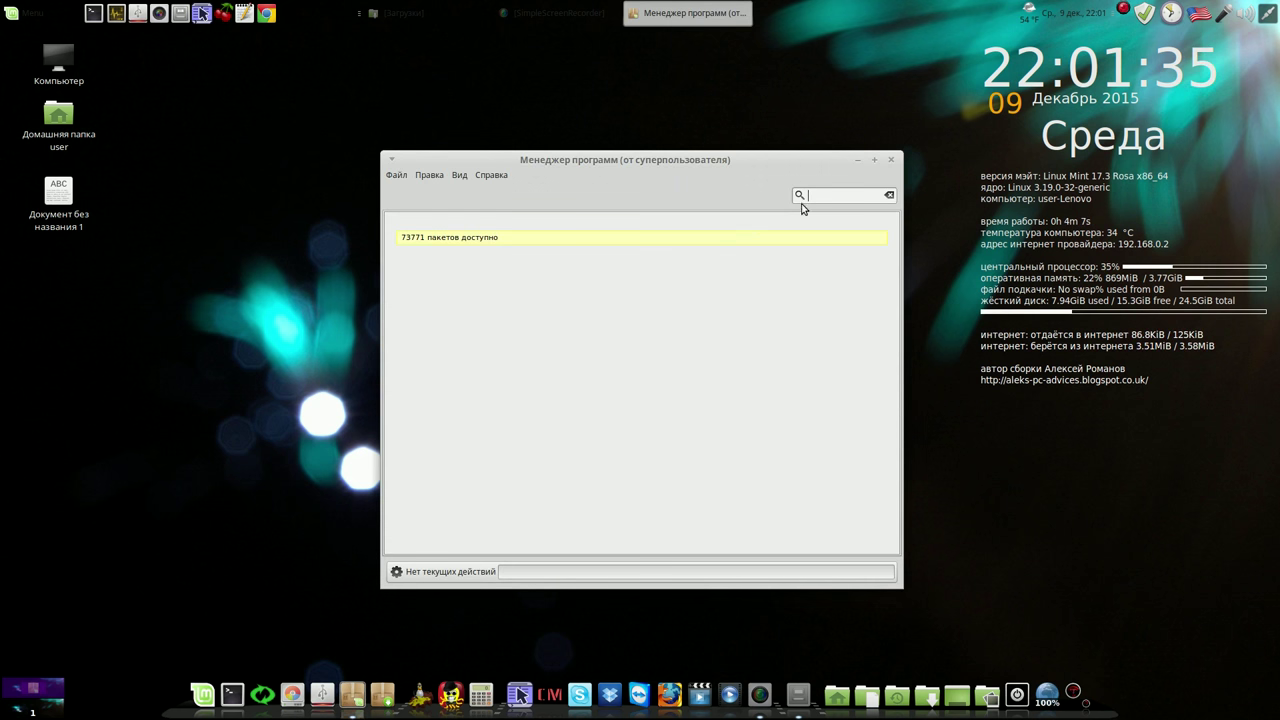
pyautogui.write('asp')
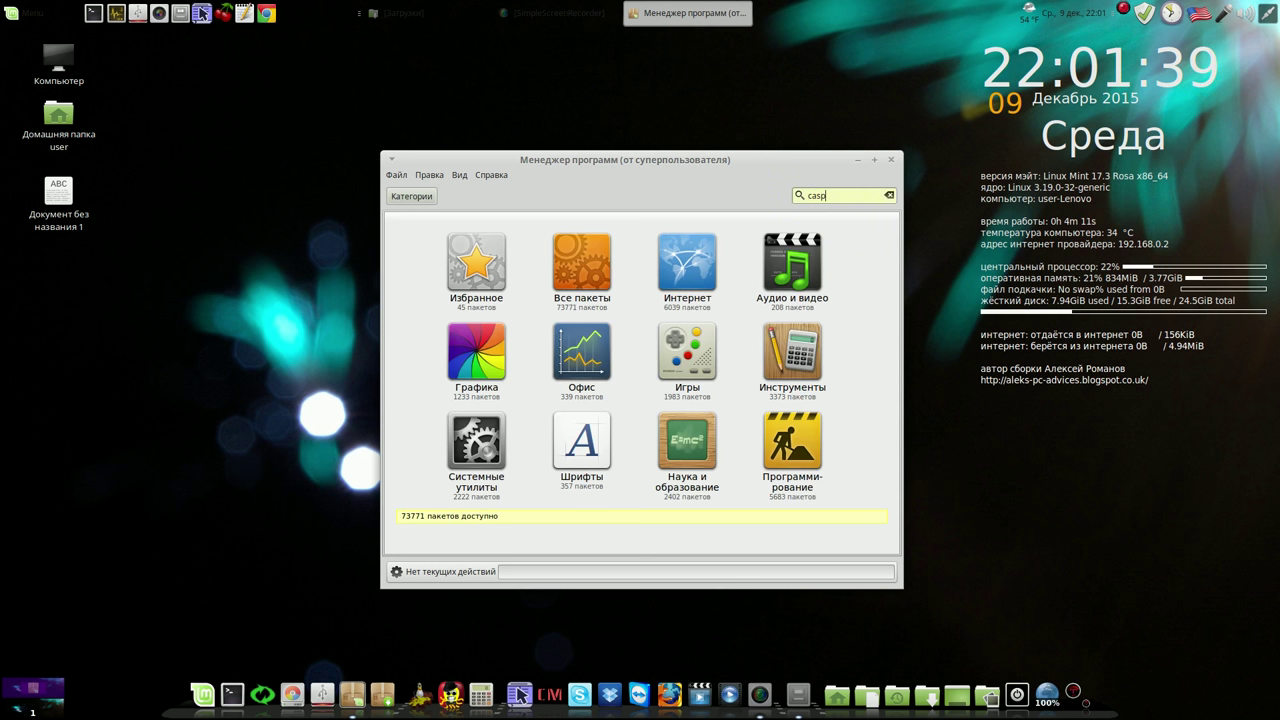
pyautogui.write('er')
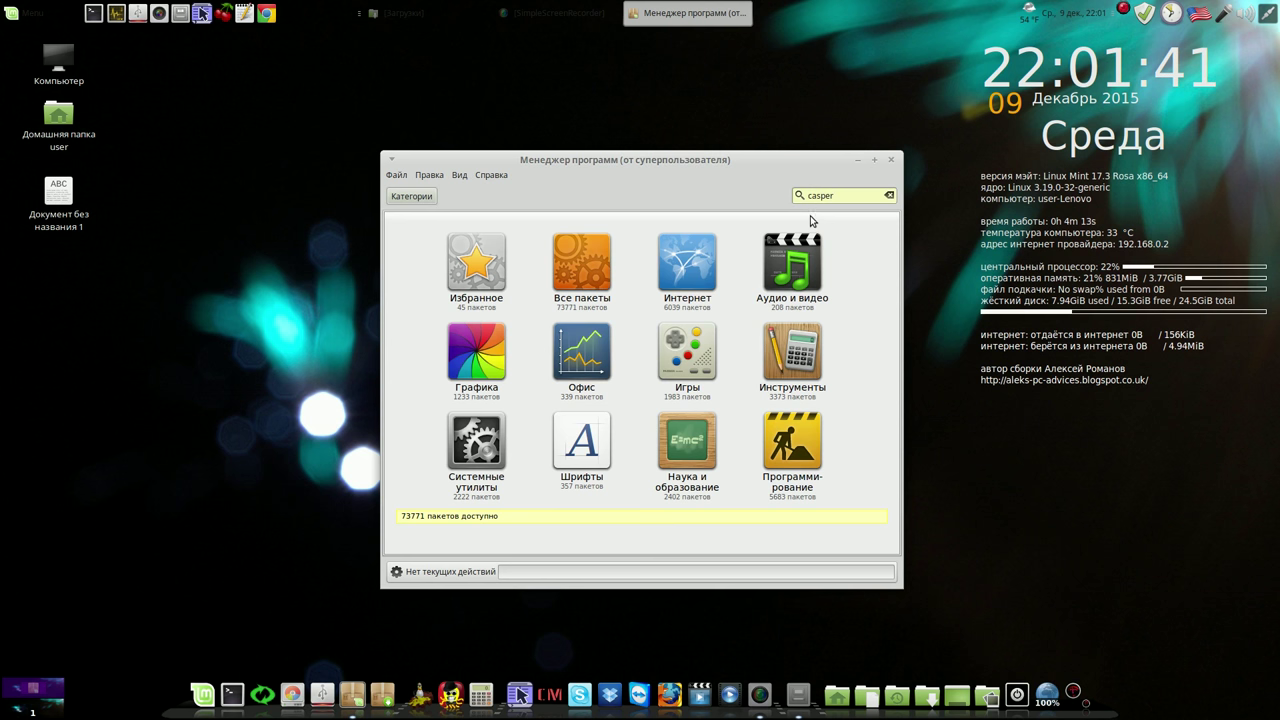
pyautogui.press('Return')
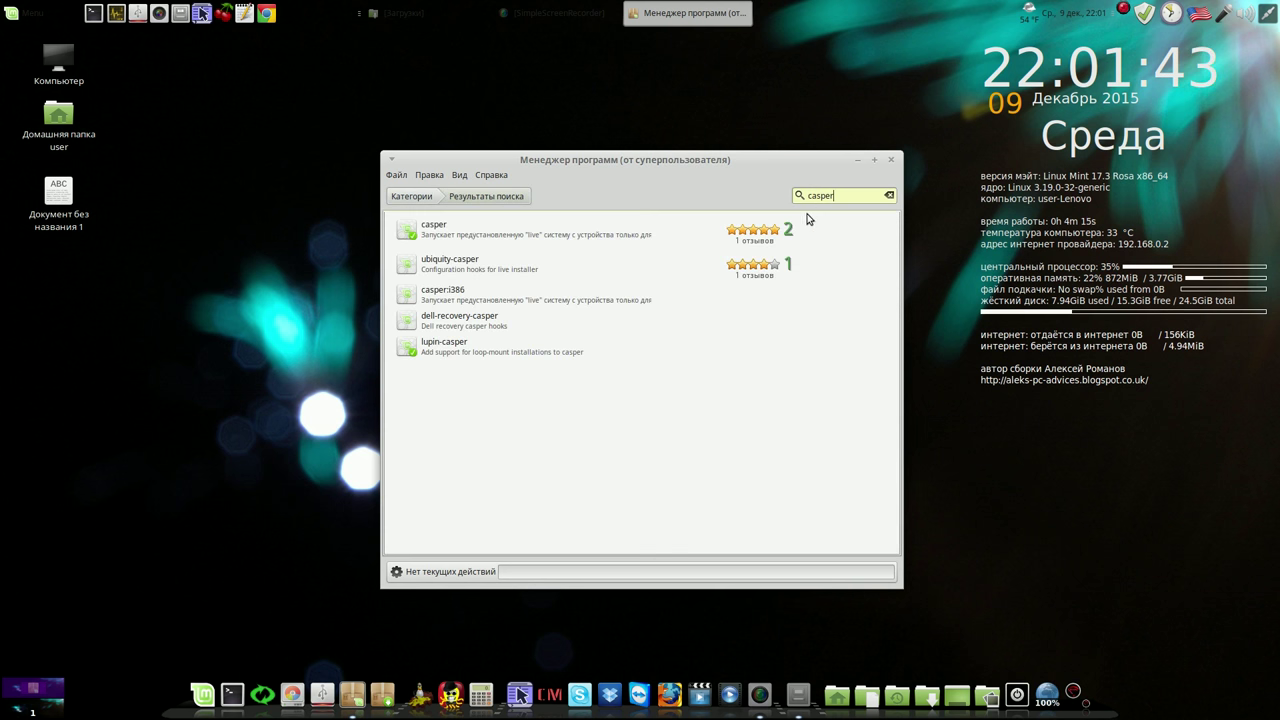
pyautogui.click(495, 233)
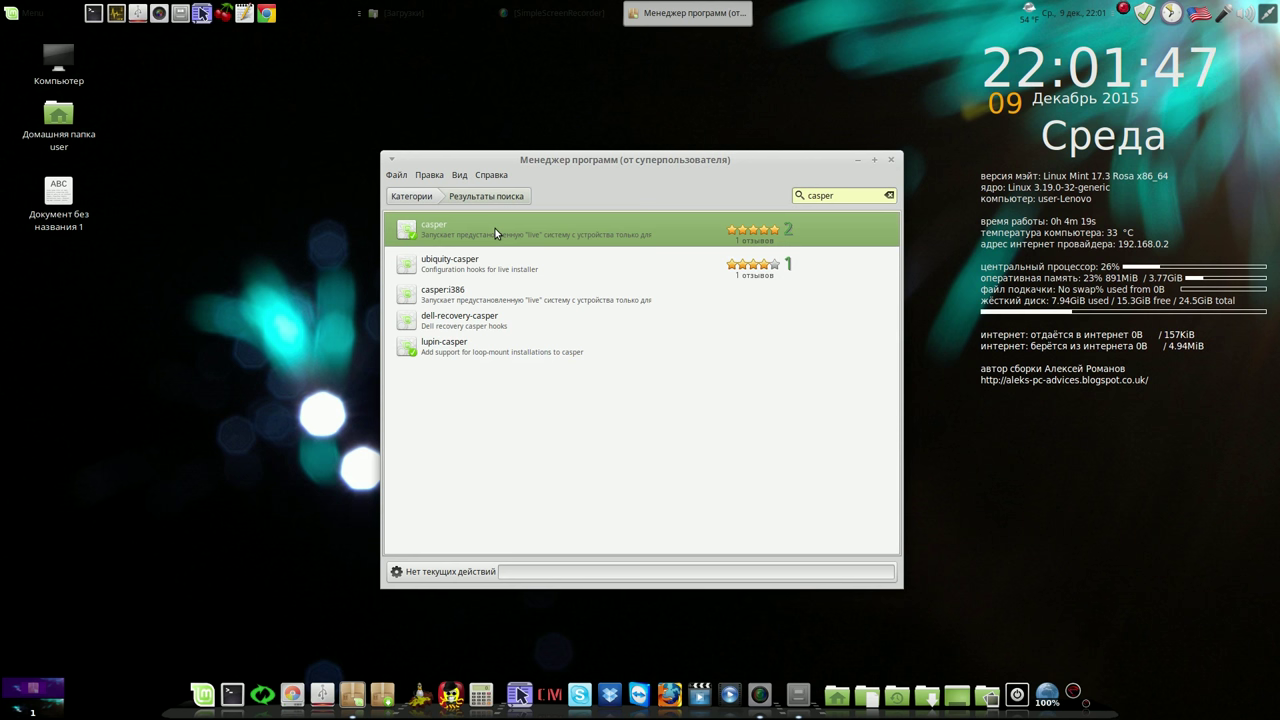
pyautogui.doubleClick(495, 231)
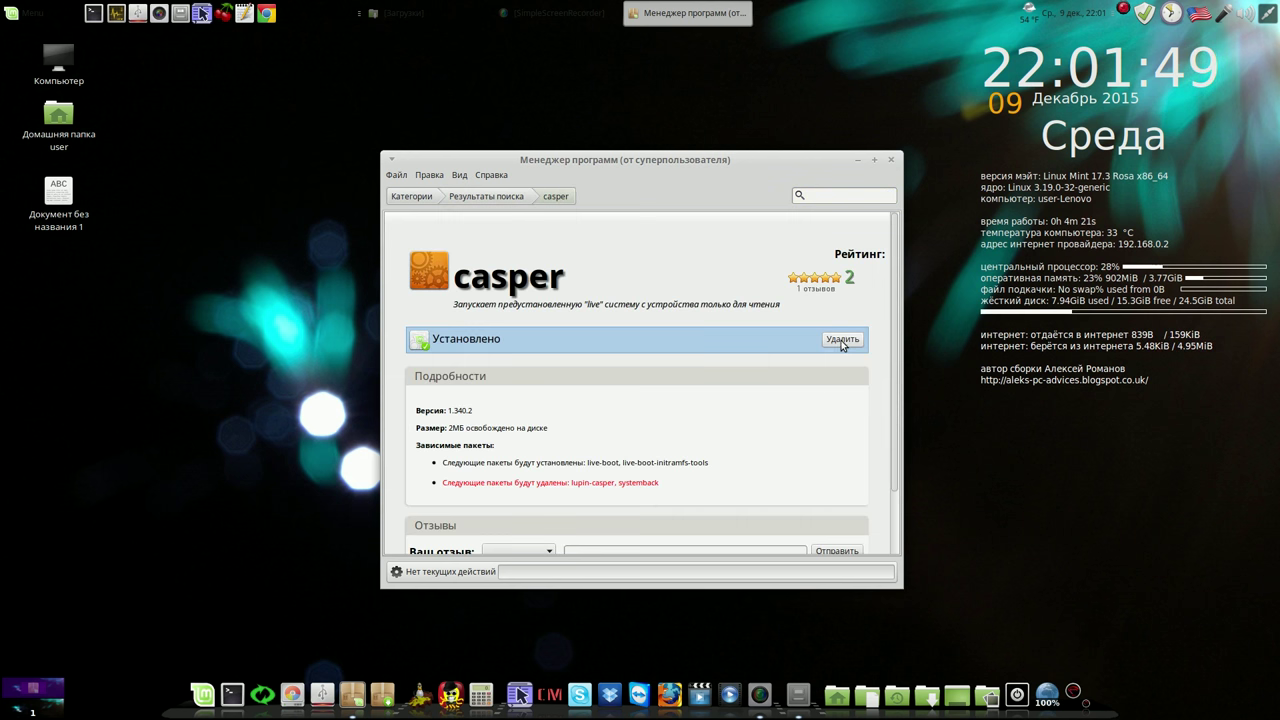
# Remove casper and its dependents, then close the Software Manager window
pyautogui.click(841, 340)
pyautogui.click(806, 449)
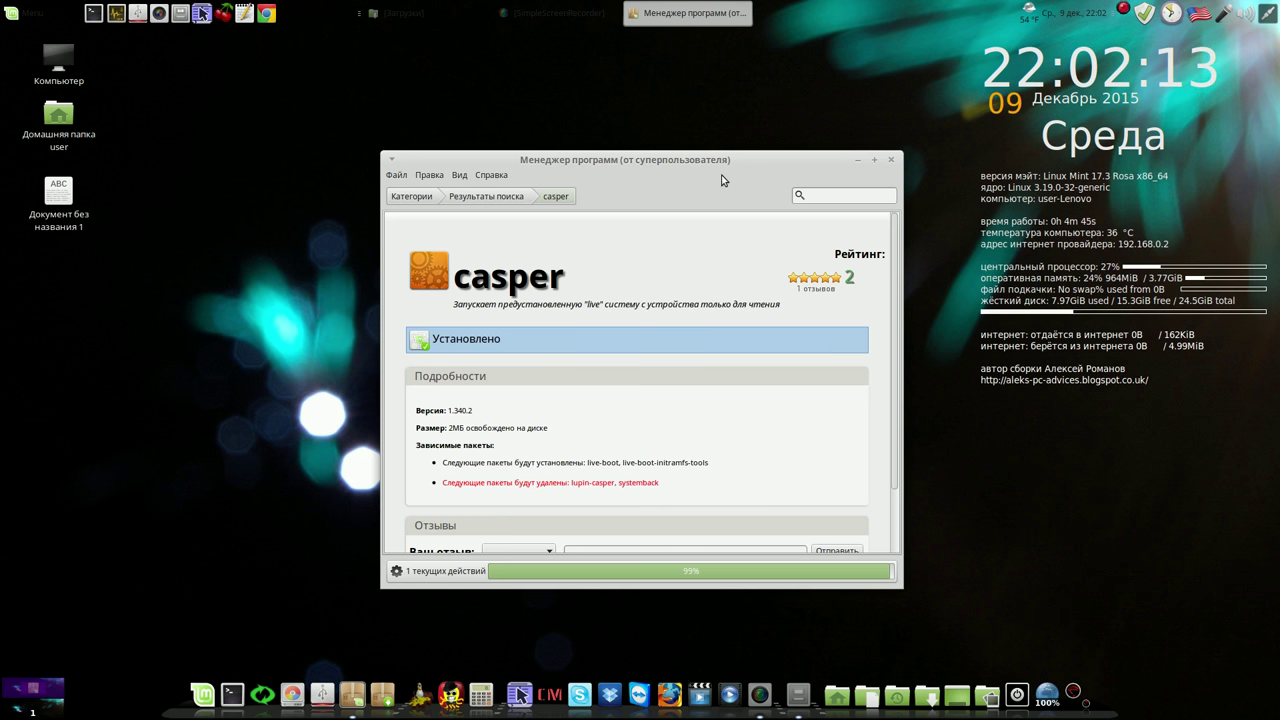
pyautogui.moveTo(722, 178); pyautogui.dragTo(516, 118)
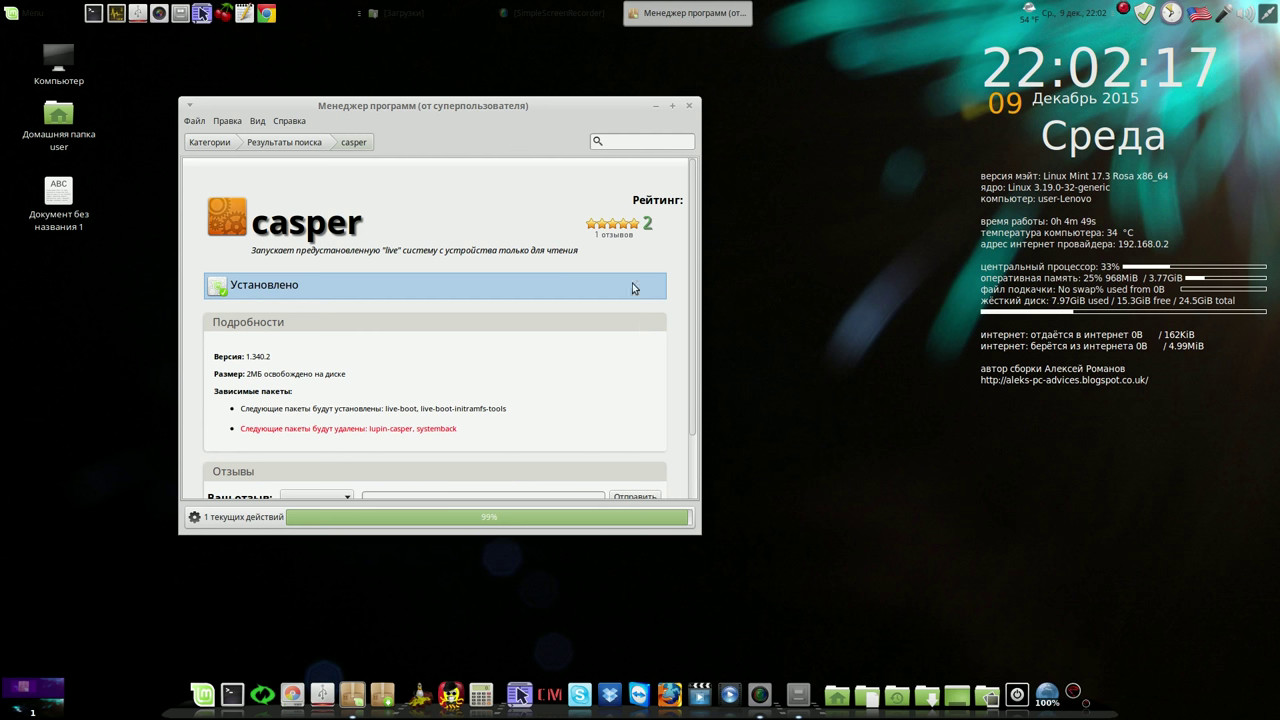
pyautogui.rightClick(1125, 12)
pyautogui.click(1186, 35)
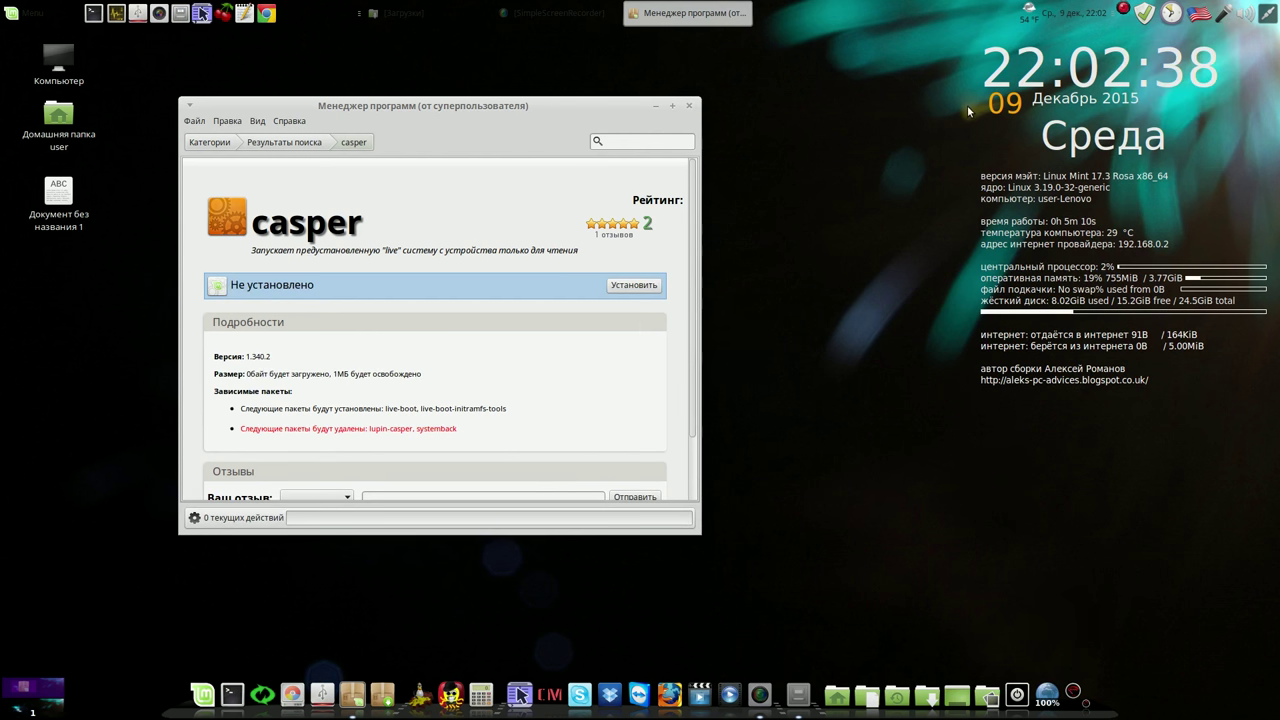
pyautogui.click(689, 106)
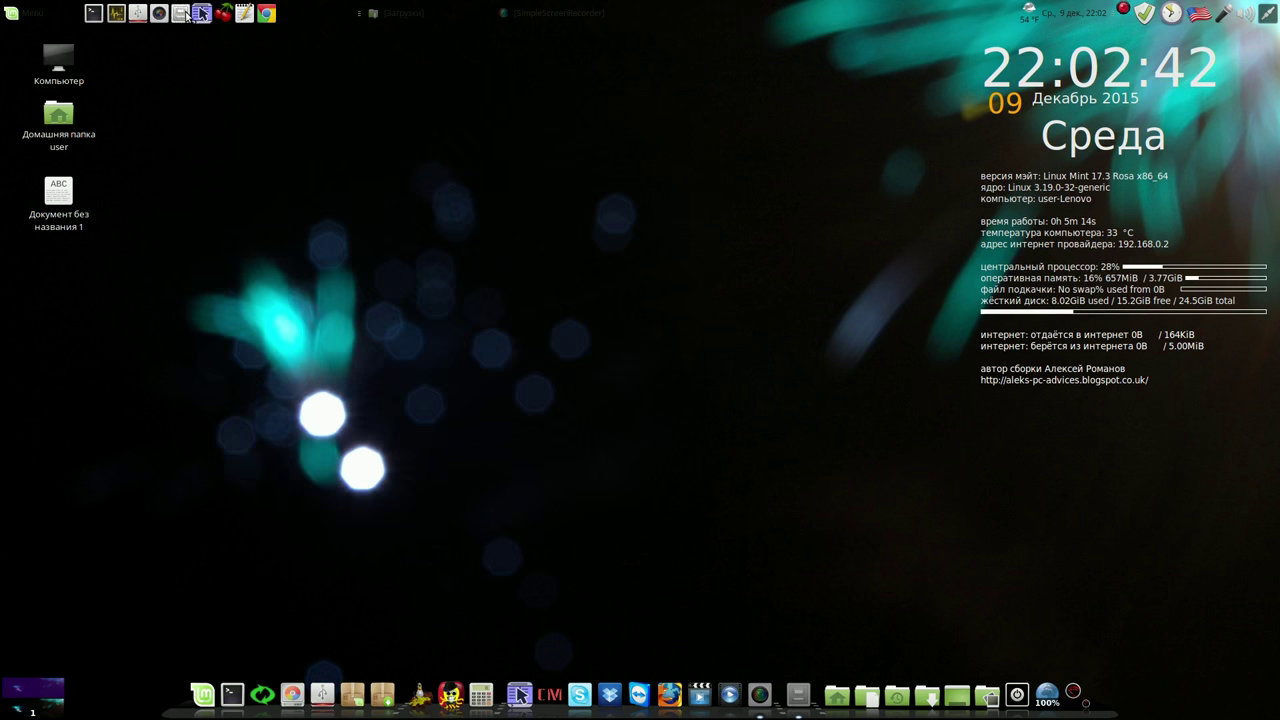
pyautogui.click(182, 13)
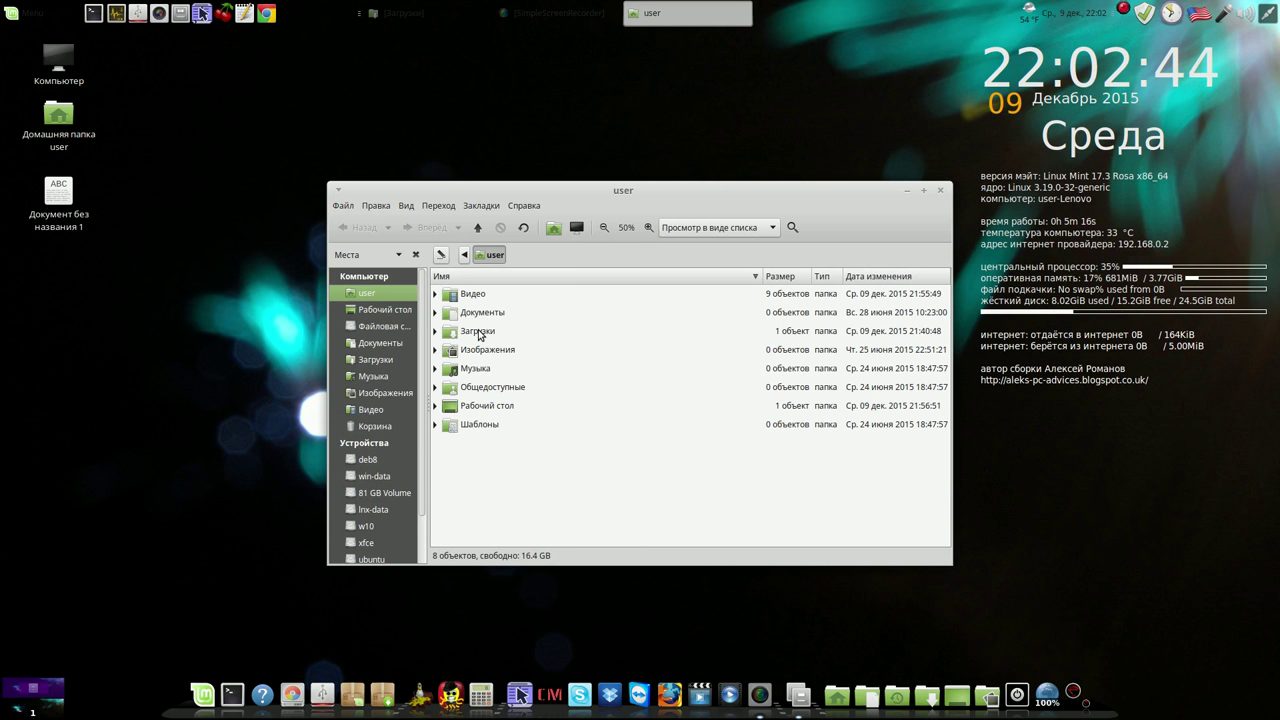
# Open casper_1.340_amd64.deb from Загрузки in GDebi and dismiss the newer-version warning
pyautogui.doubleClick(478, 333)
pyautogui.doubleClick(473, 297)
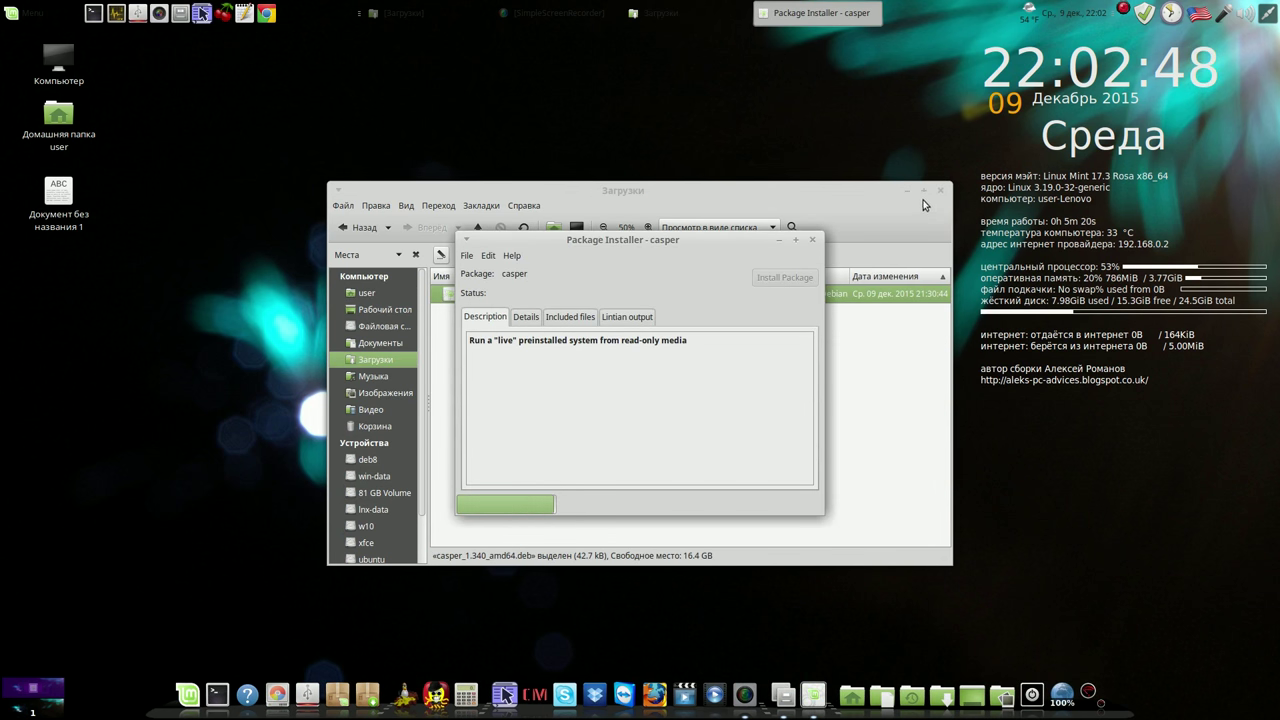
pyautogui.press('Return')
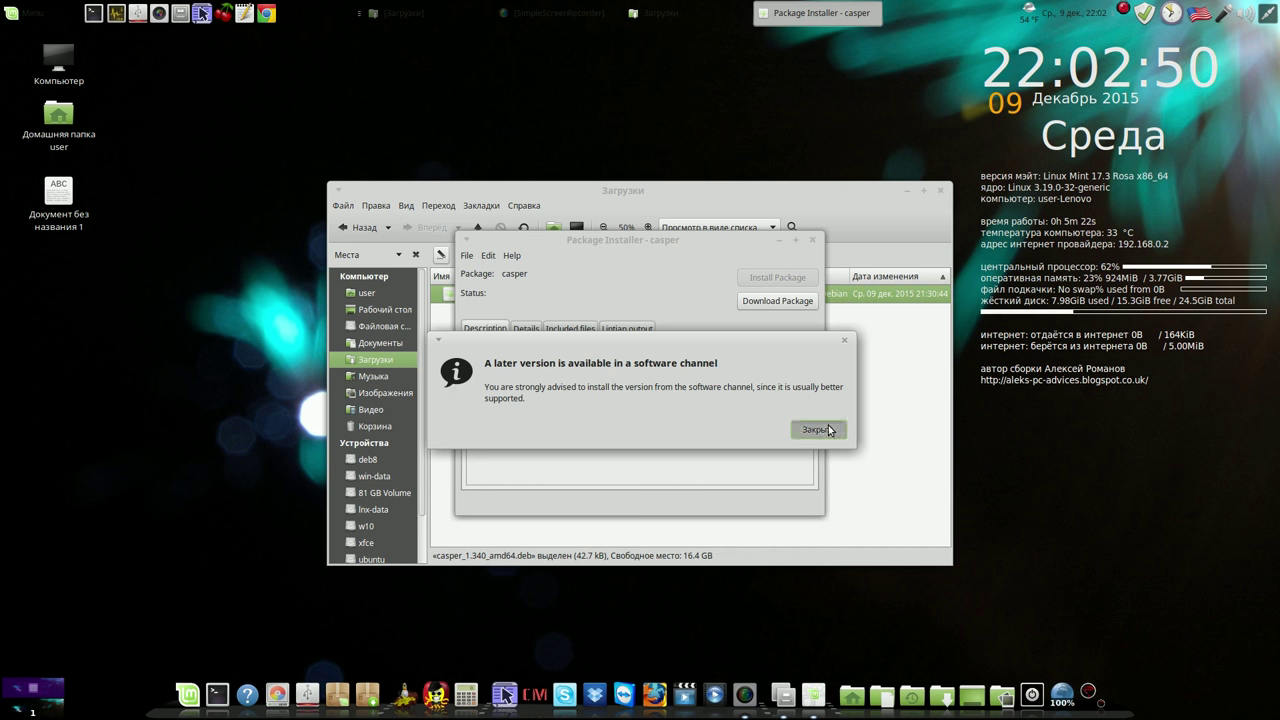
pyautogui.click(937, 193)
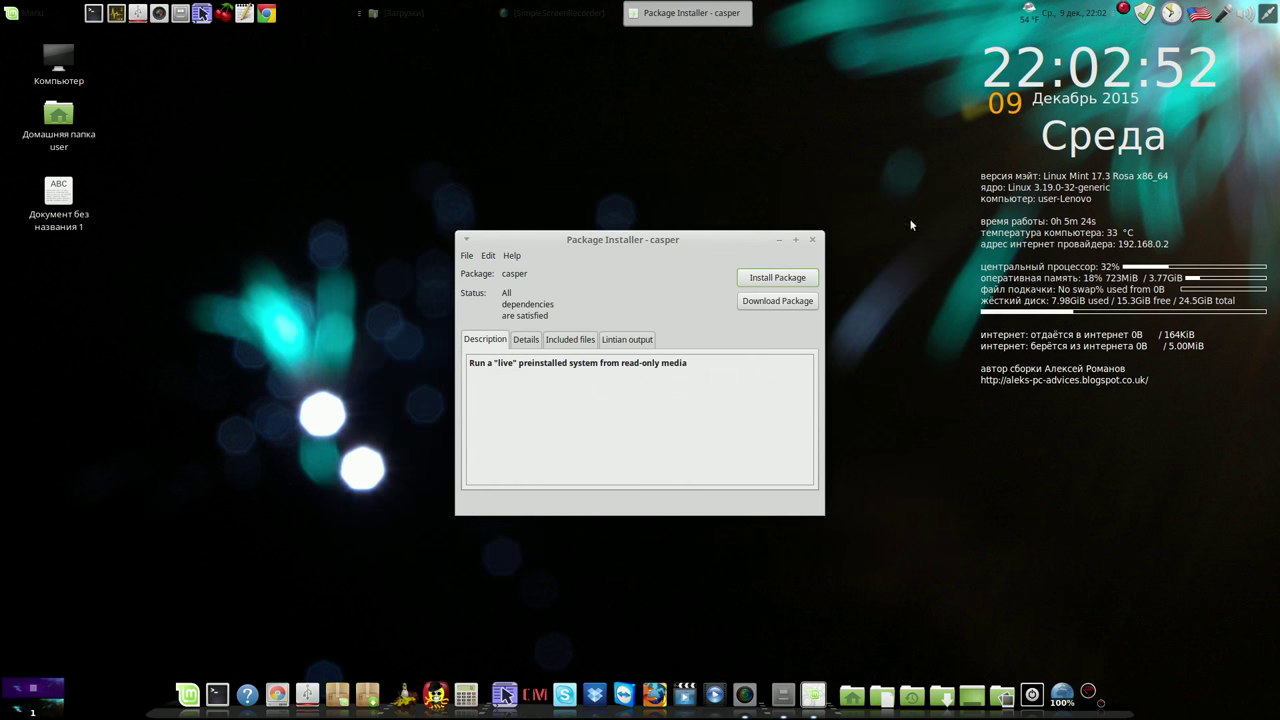
# Install the casper package with the administrator password, then close GDebi
pyautogui.click(791, 277)
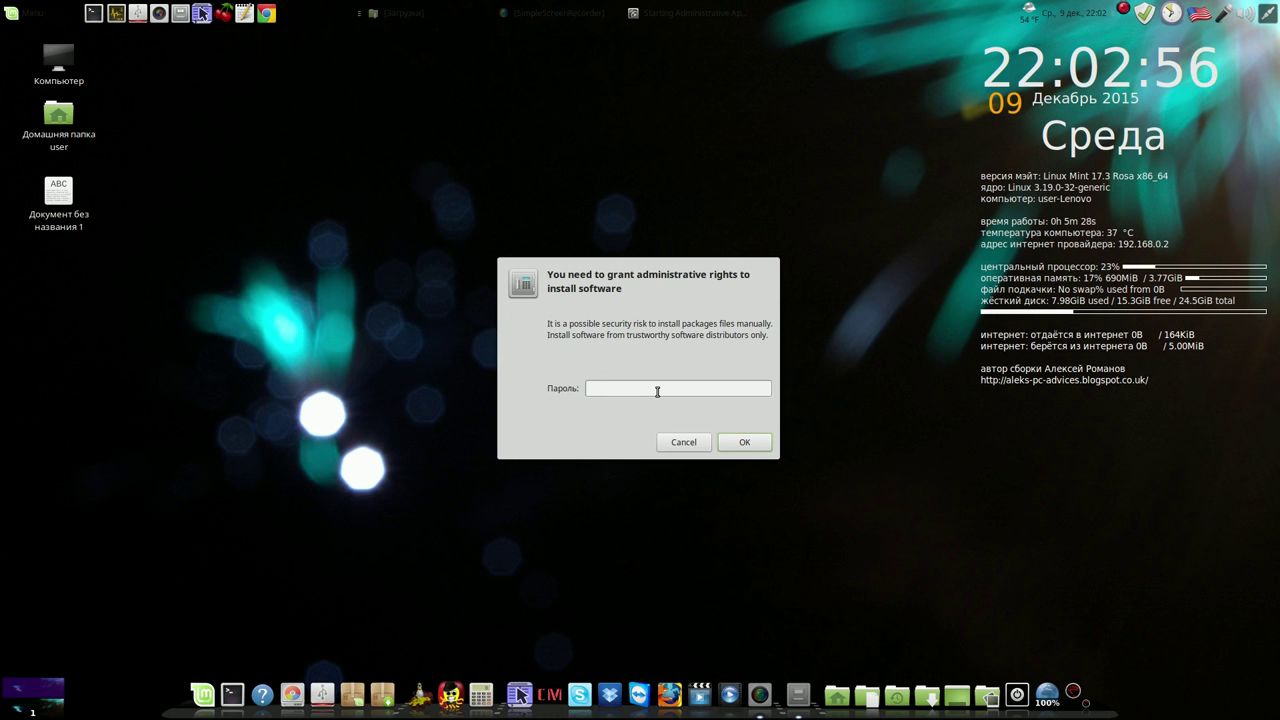
pyautogui.write('***')
pyautogui.click(736, 443)
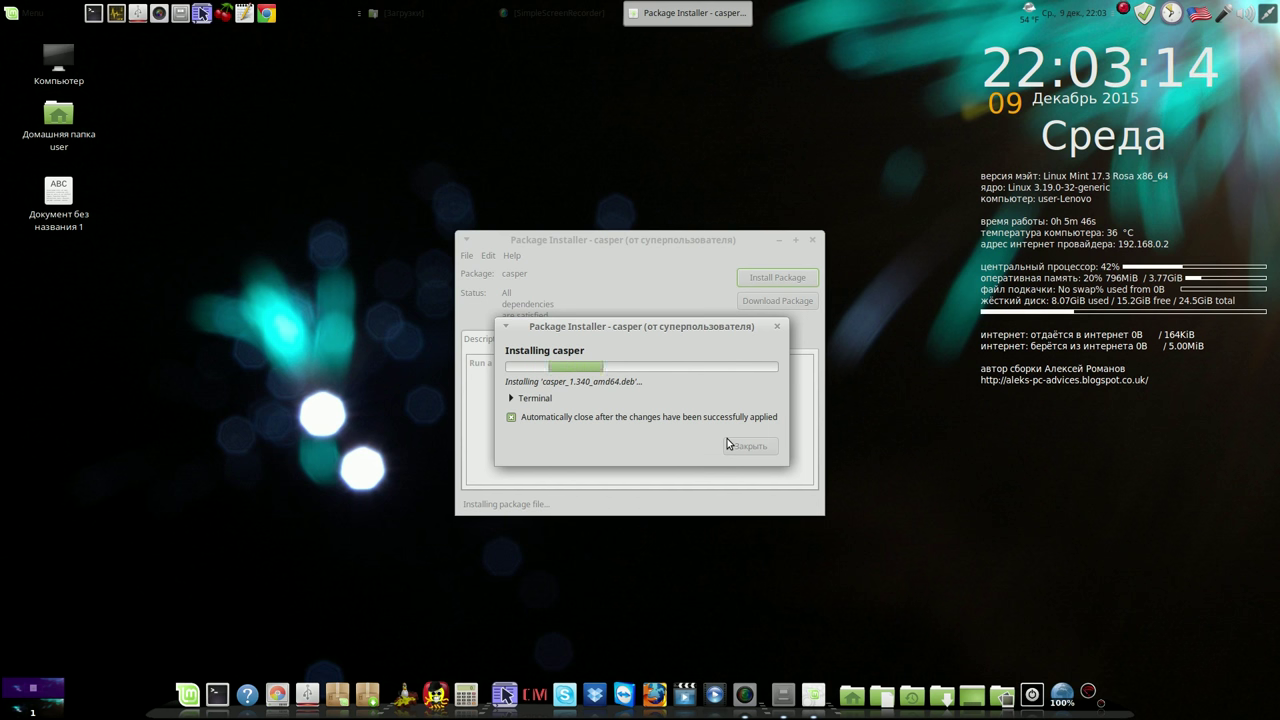
pyautogui.rightClick(1122, 15)
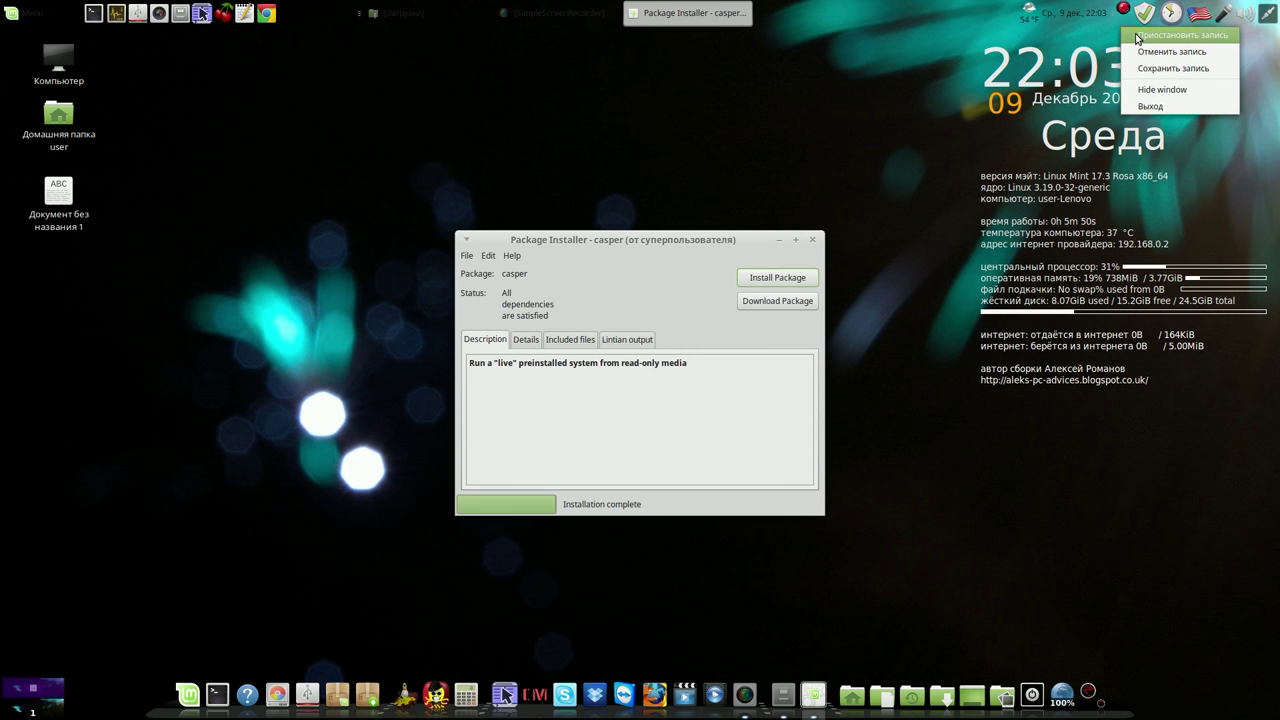
pyautogui.click(1165, 34)
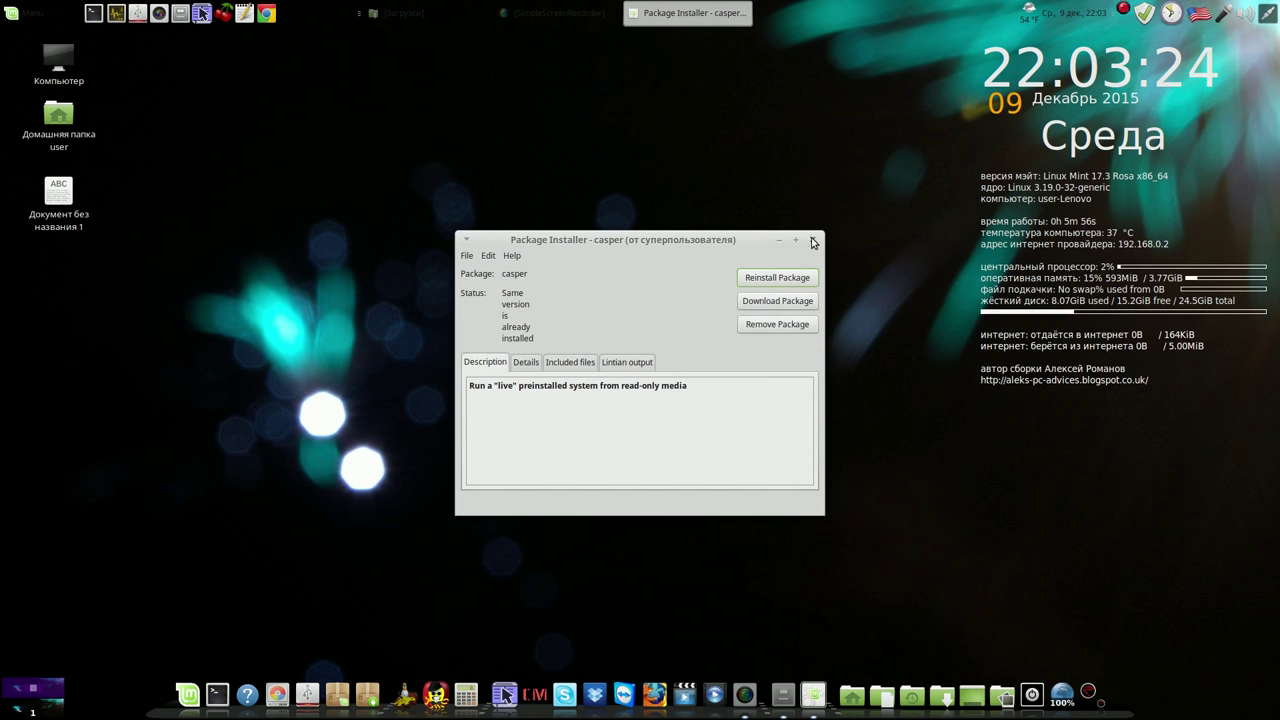
pyautogui.click(813, 241)
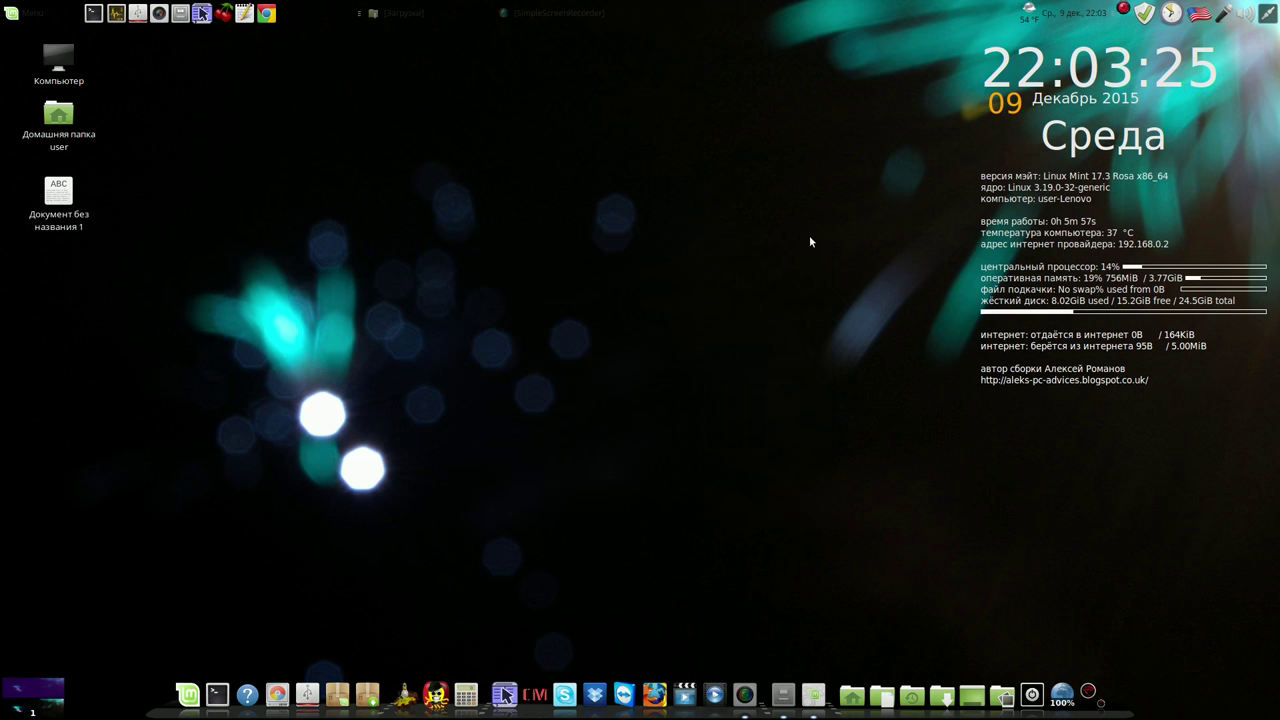
# Open Synaptic as superuser, filter packages by 'casper' and select lupin-casper
pyautogui.click(350, 692)
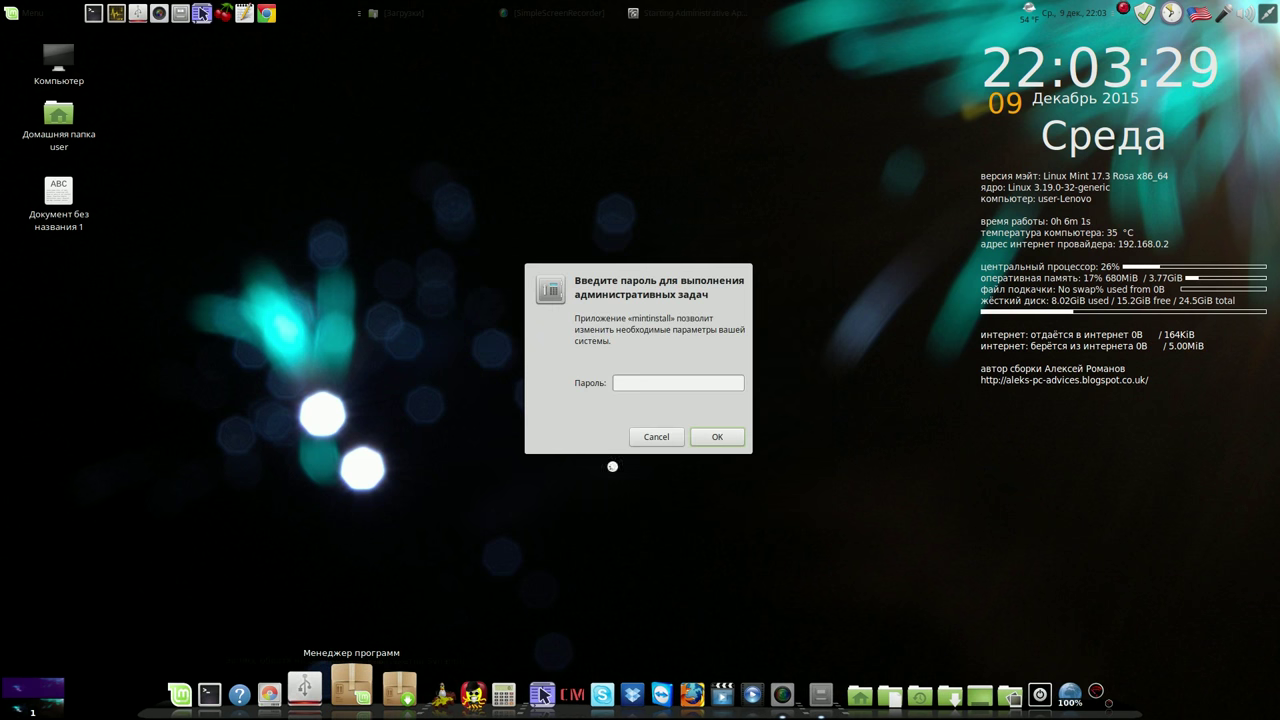
pyautogui.click(656, 436)
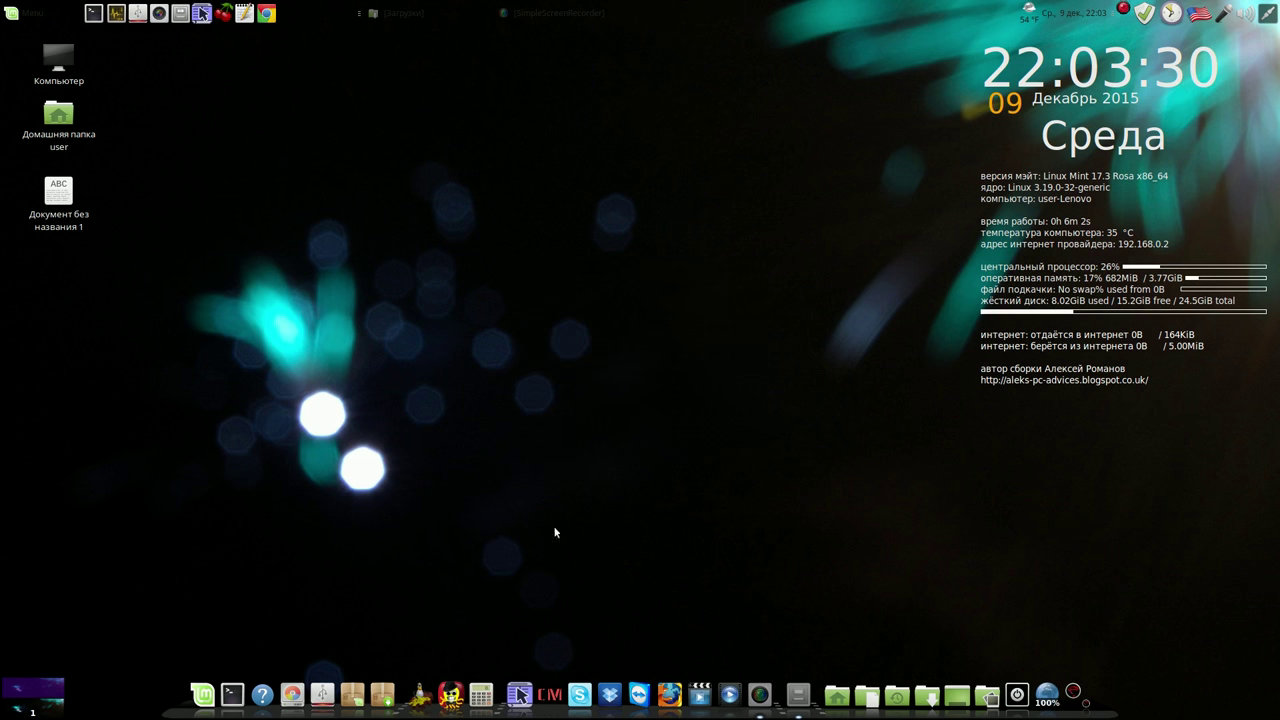
pyautogui.click(392, 694)
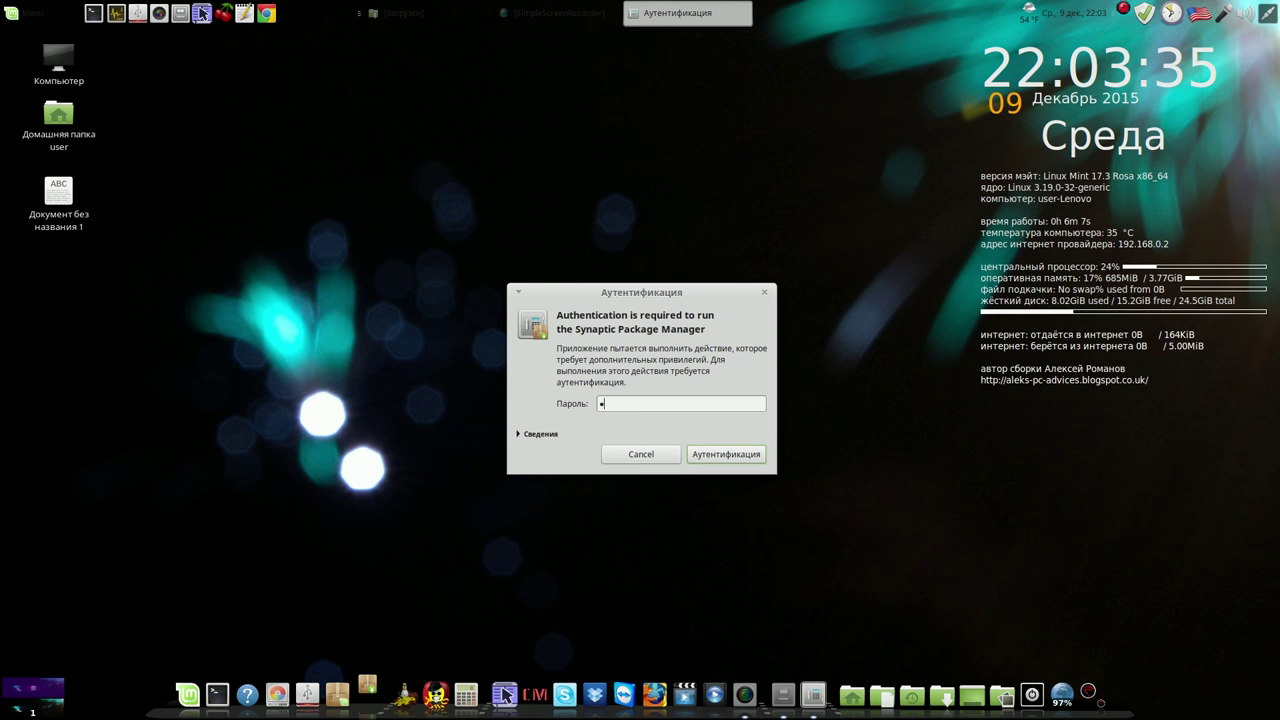
pyautogui.write('•')
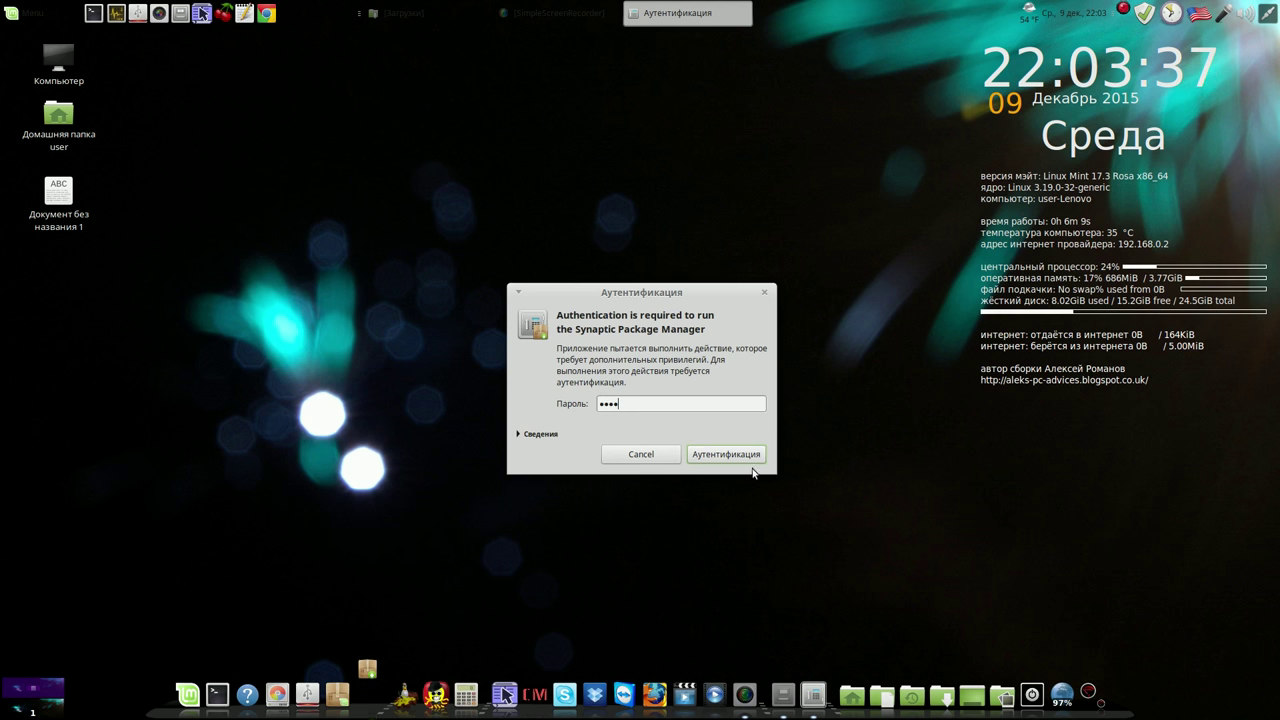
pyautogui.click(737, 452)
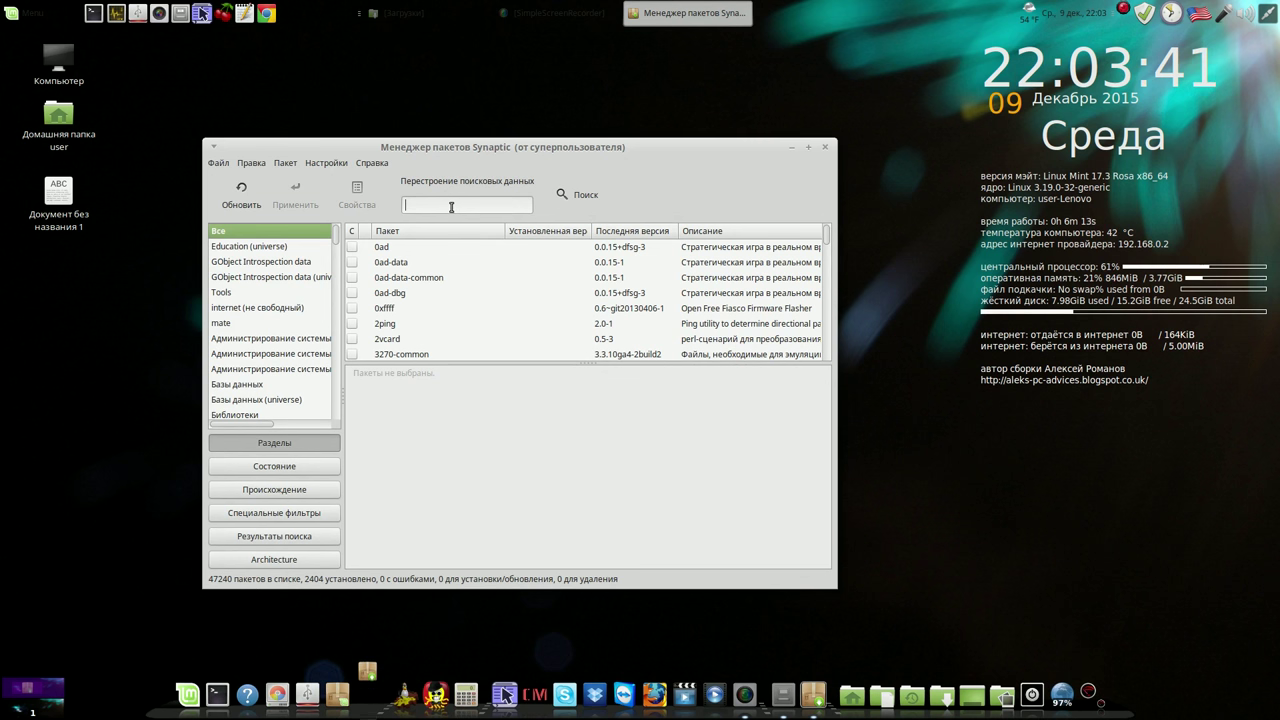
pyautogui.write('casp')
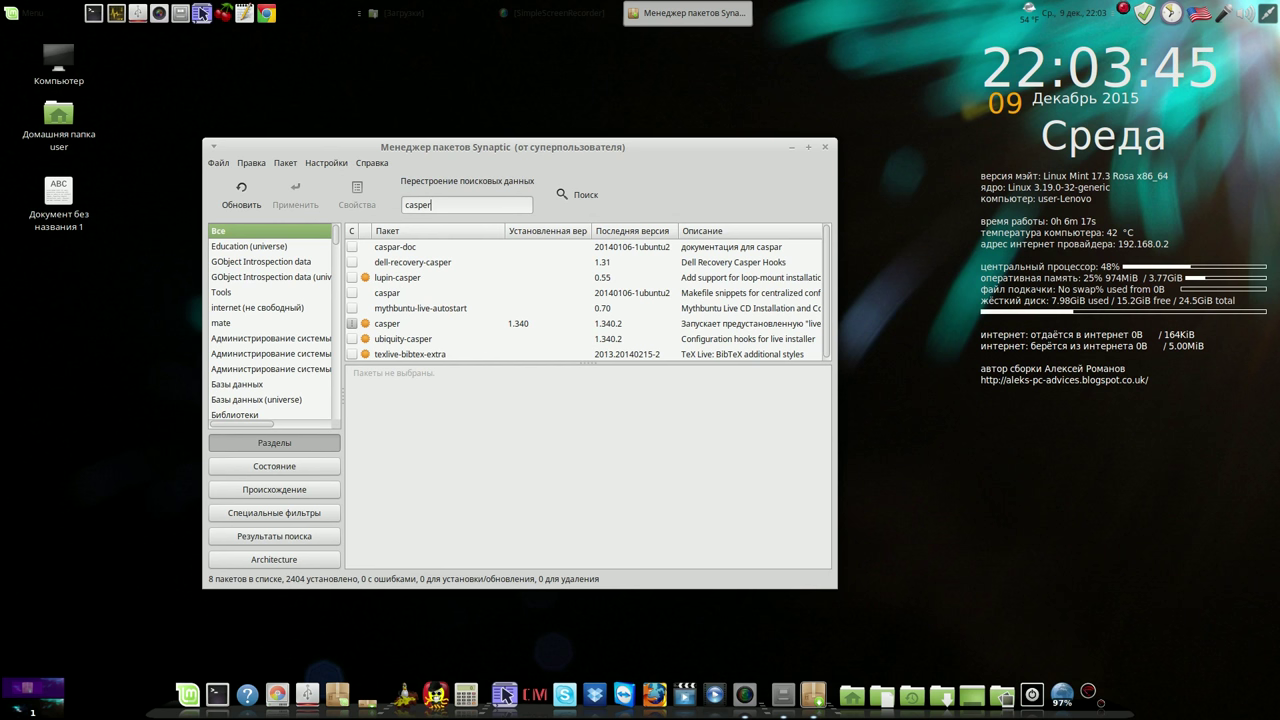
pyautogui.write('er')
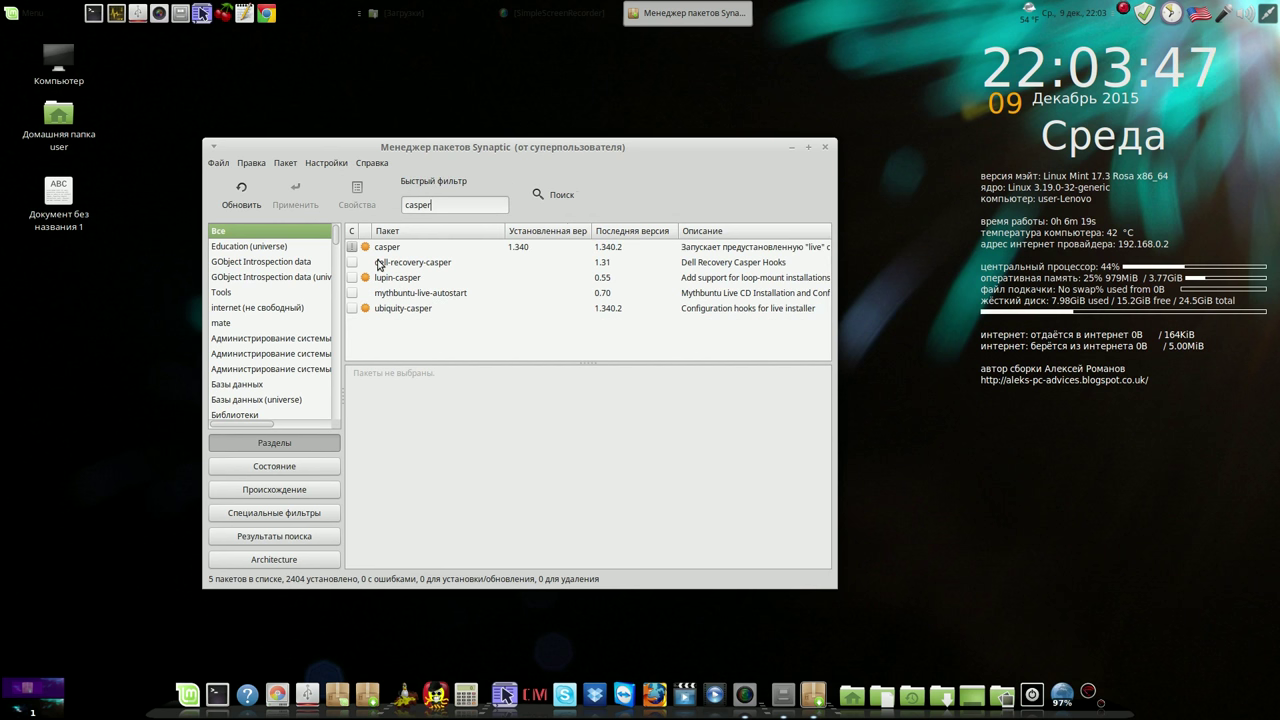
pyautogui.click(353, 281)
# Mark lupin-casper for installation, apply the change, and close Synaptic
pyautogui.click(355, 280)
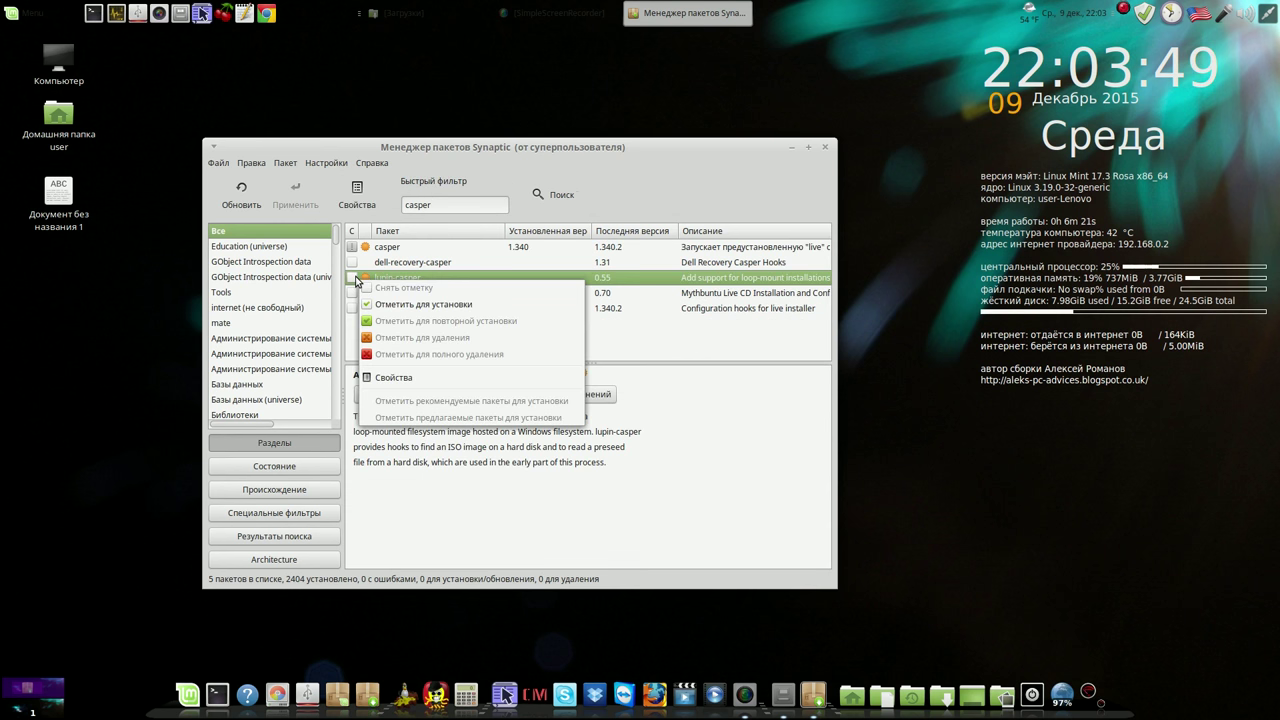
pyautogui.click(396, 303)
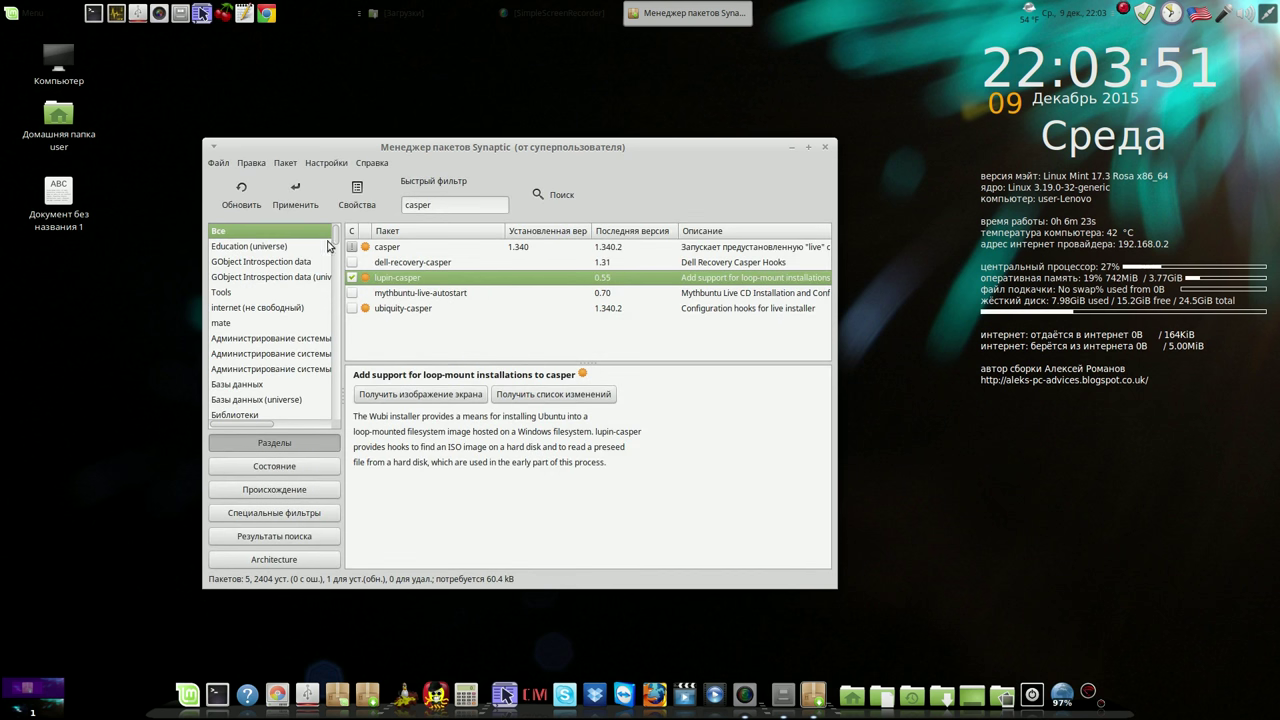
pyautogui.click(295, 195)
pyautogui.click(628, 510)
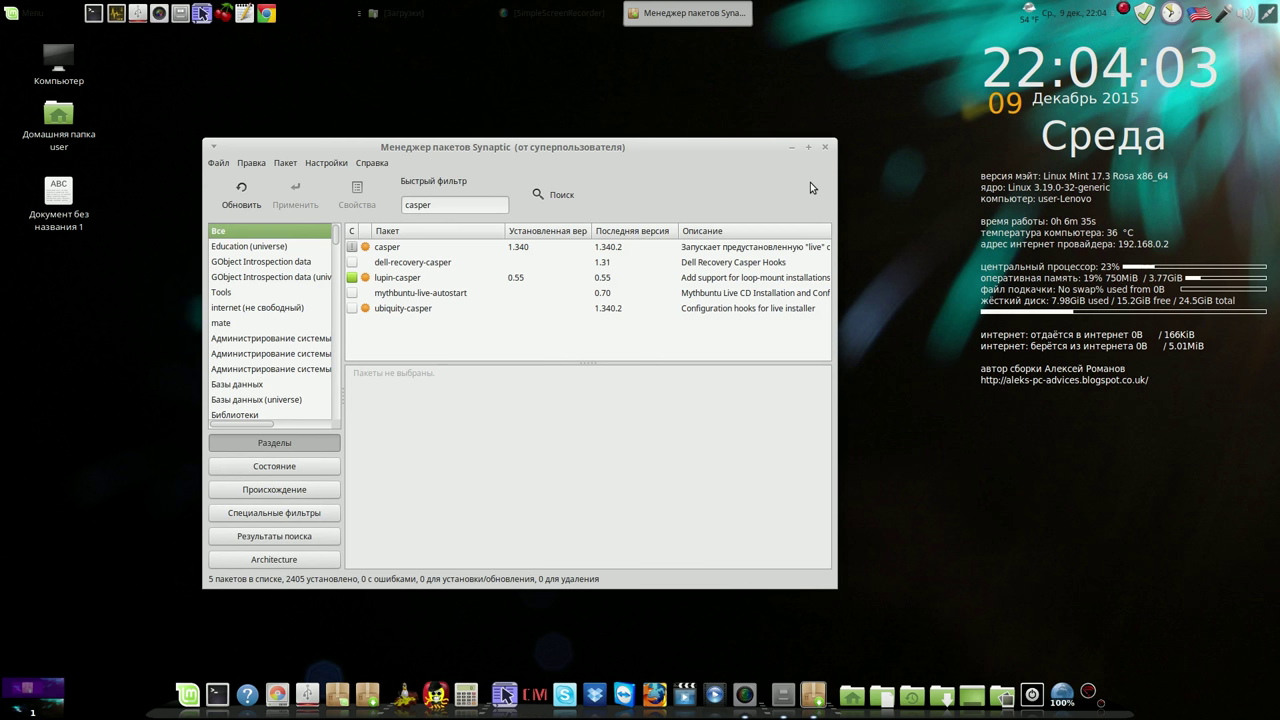
pyautogui.click(826, 148)
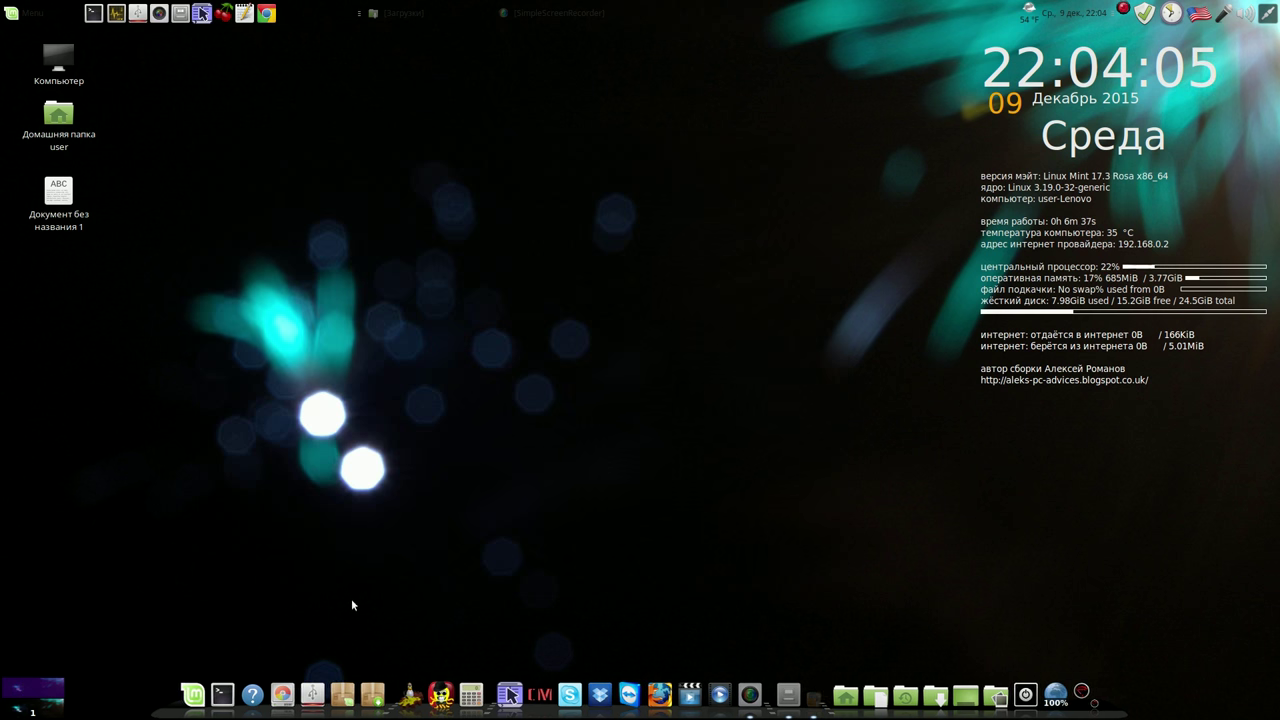
# Launch Software Manager with the administrator password and enter 'systemba' in its search field
pyautogui.click(352, 695)
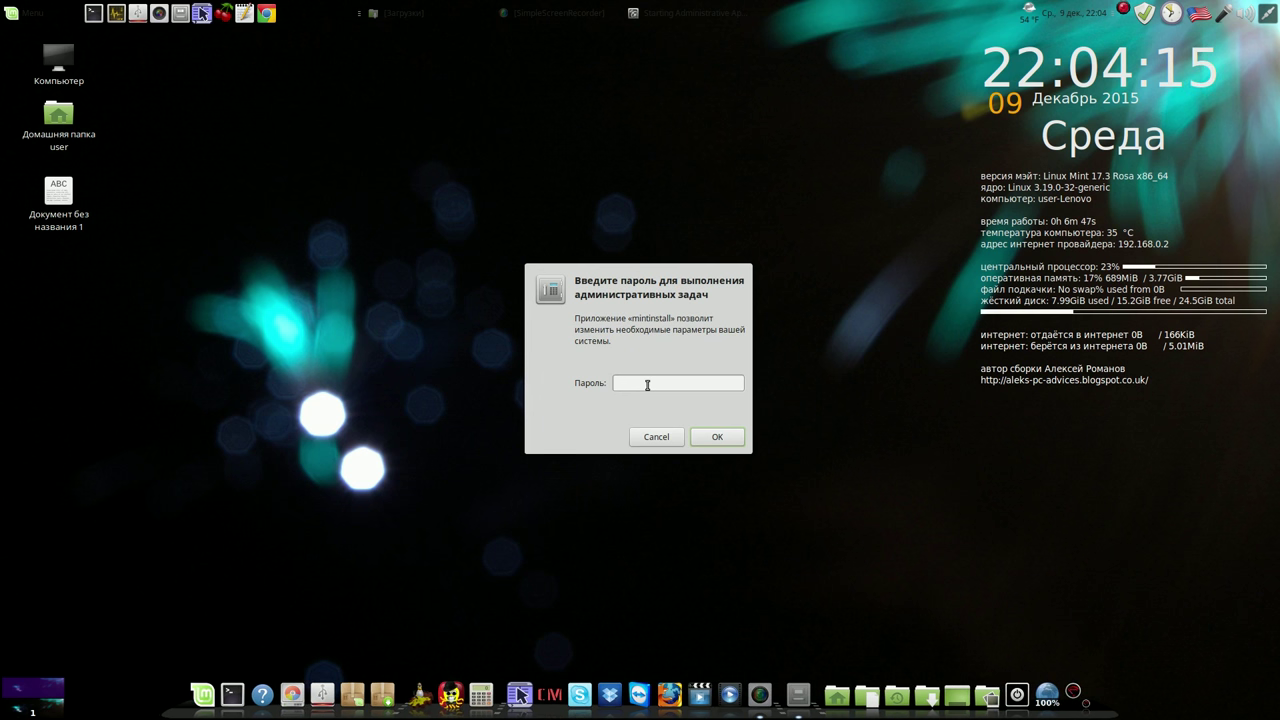
pyautogui.write('****')
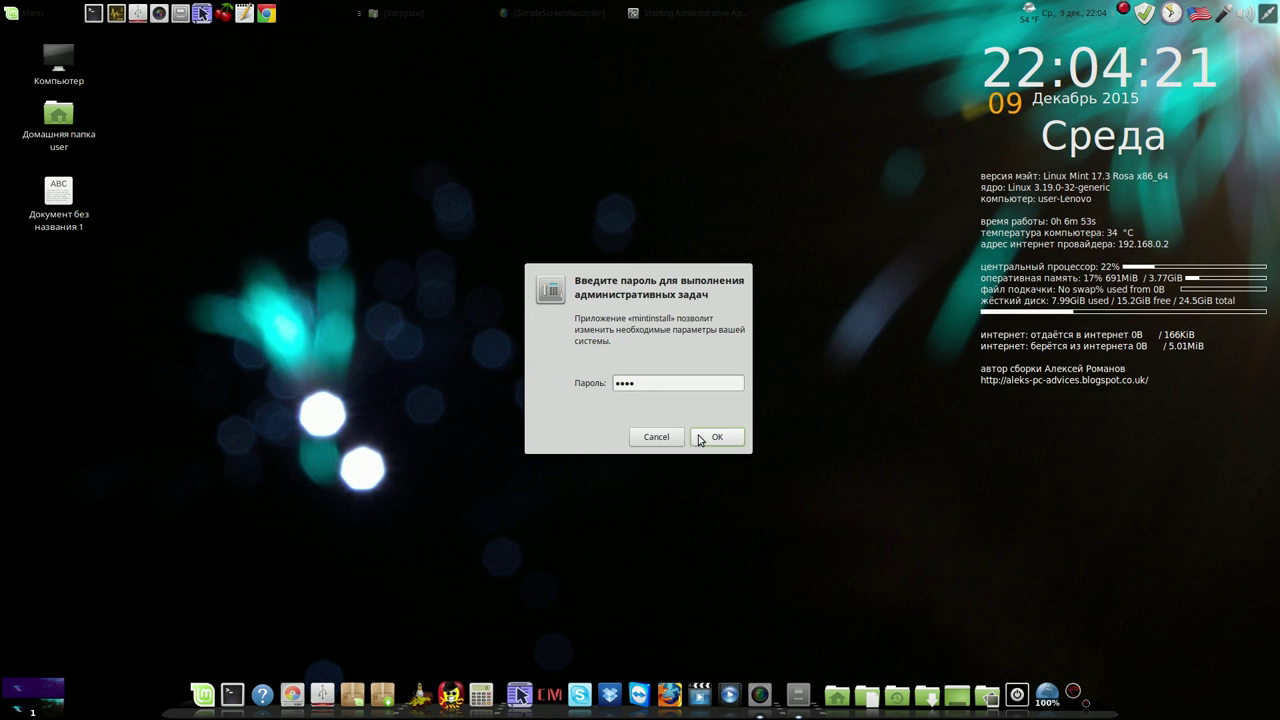
pyautogui.click(699, 437)
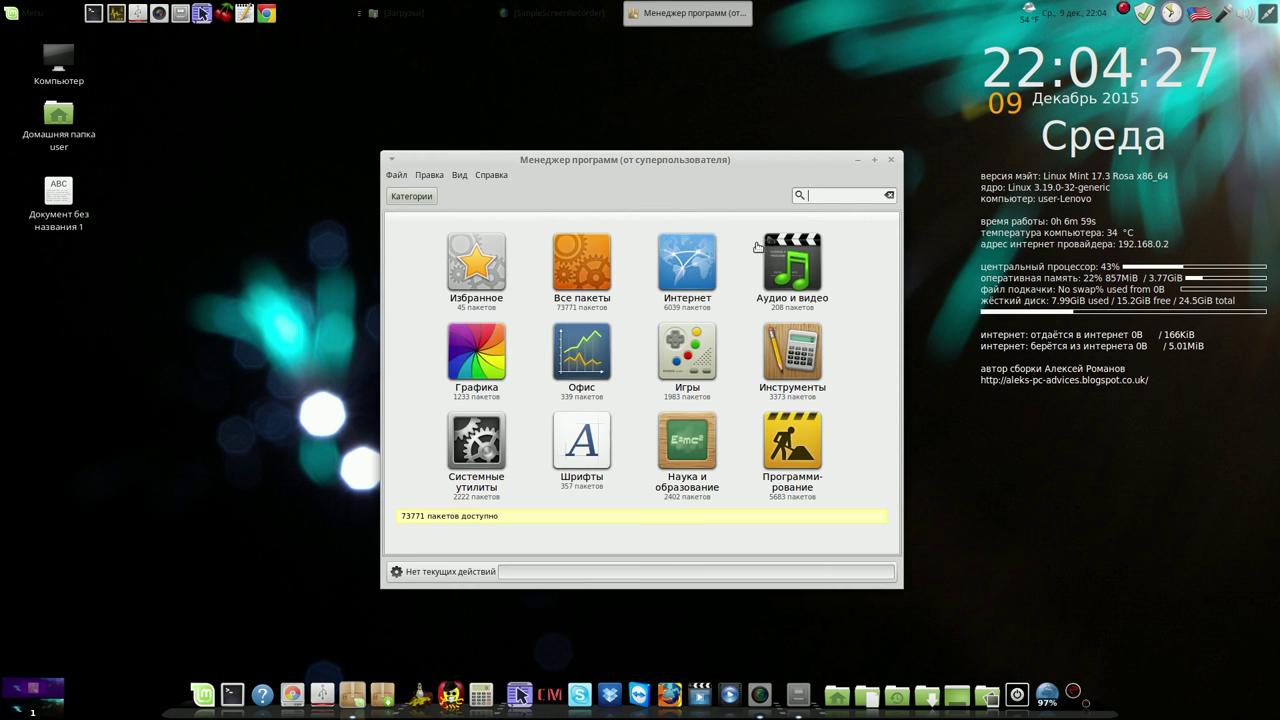
pyautogui.click(810, 195)
pyautogui.write('systemback')
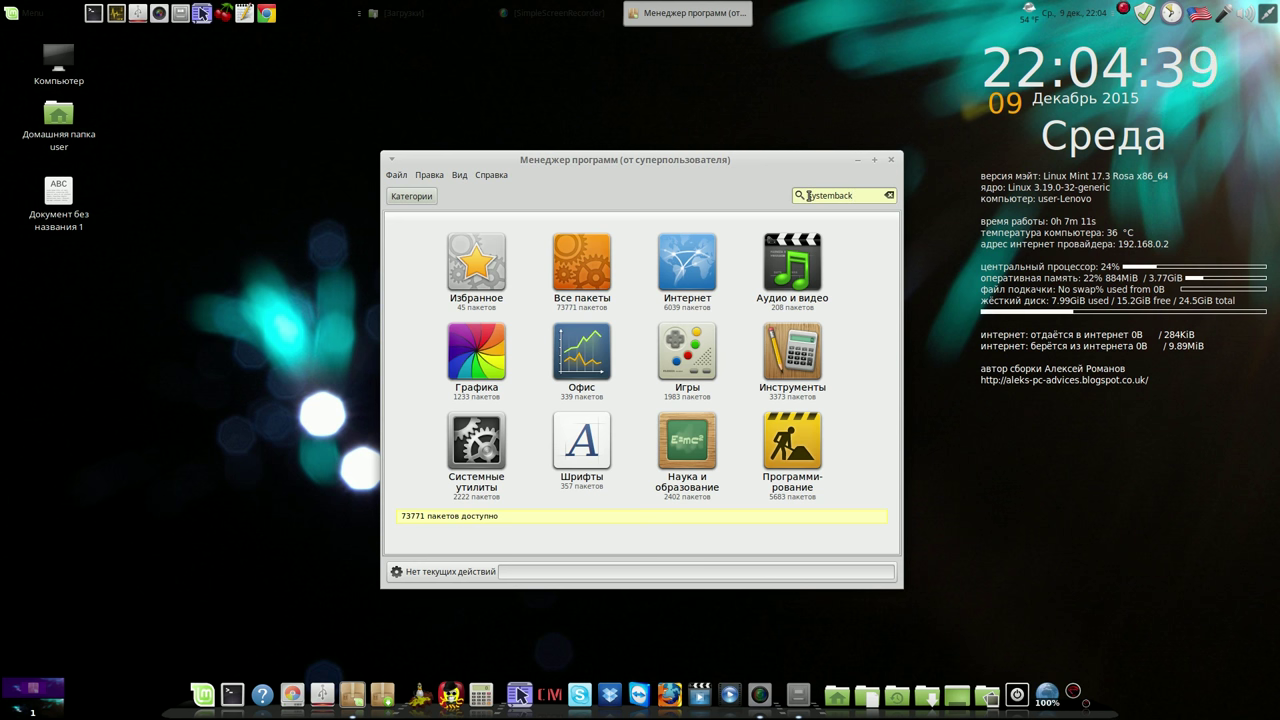
# Search for systemback, install it from its details page, and close Software Manager
pyautogui.press('Return')
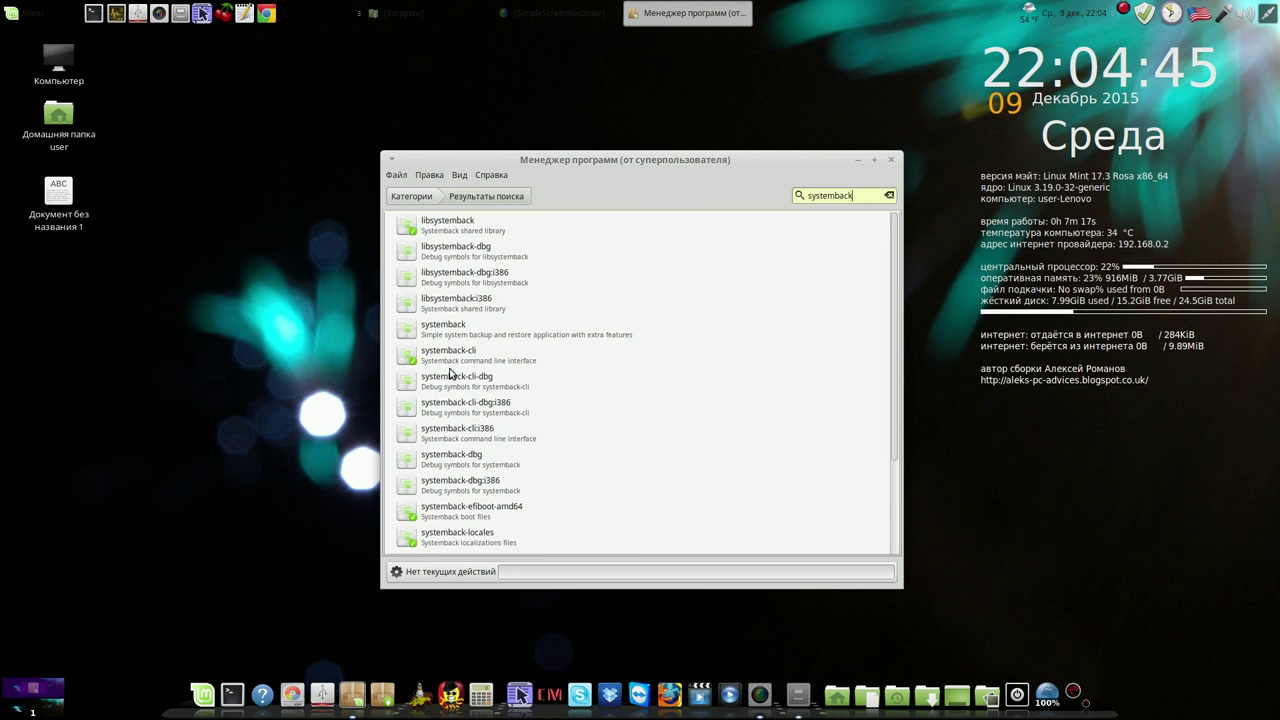
pyautogui.click(455, 331)
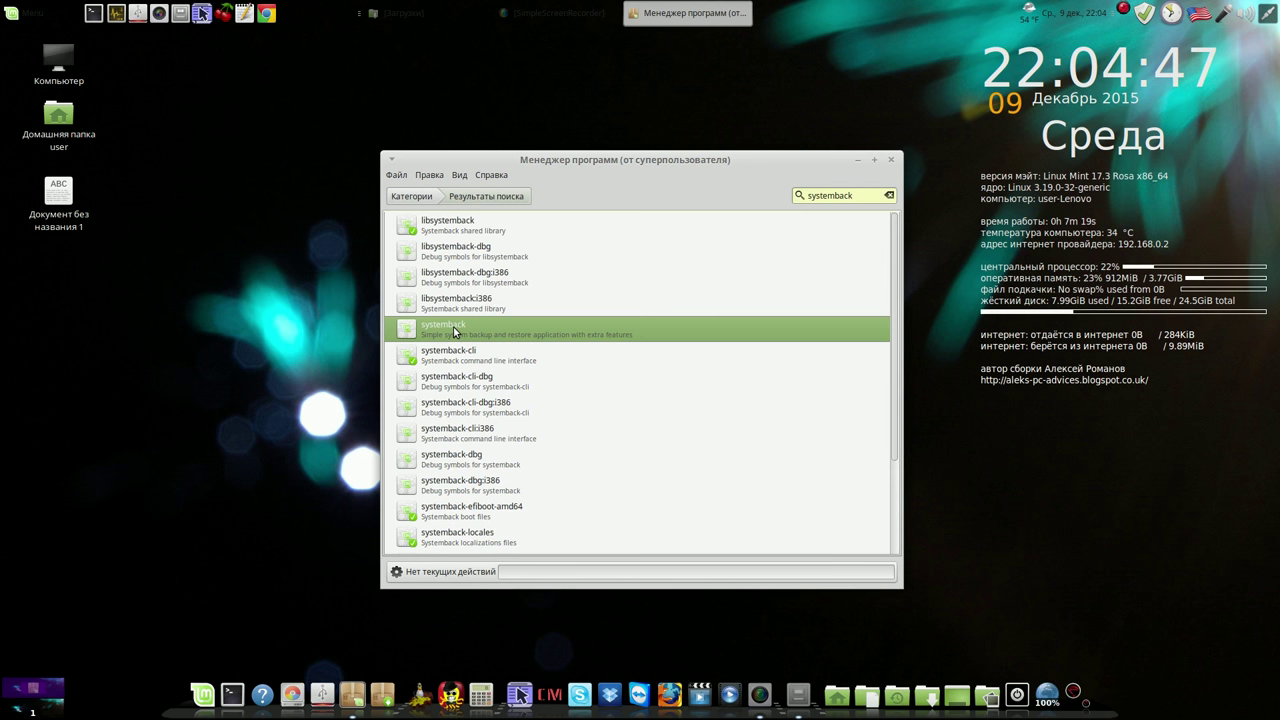
pyautogui.doubleClick(455, 331)
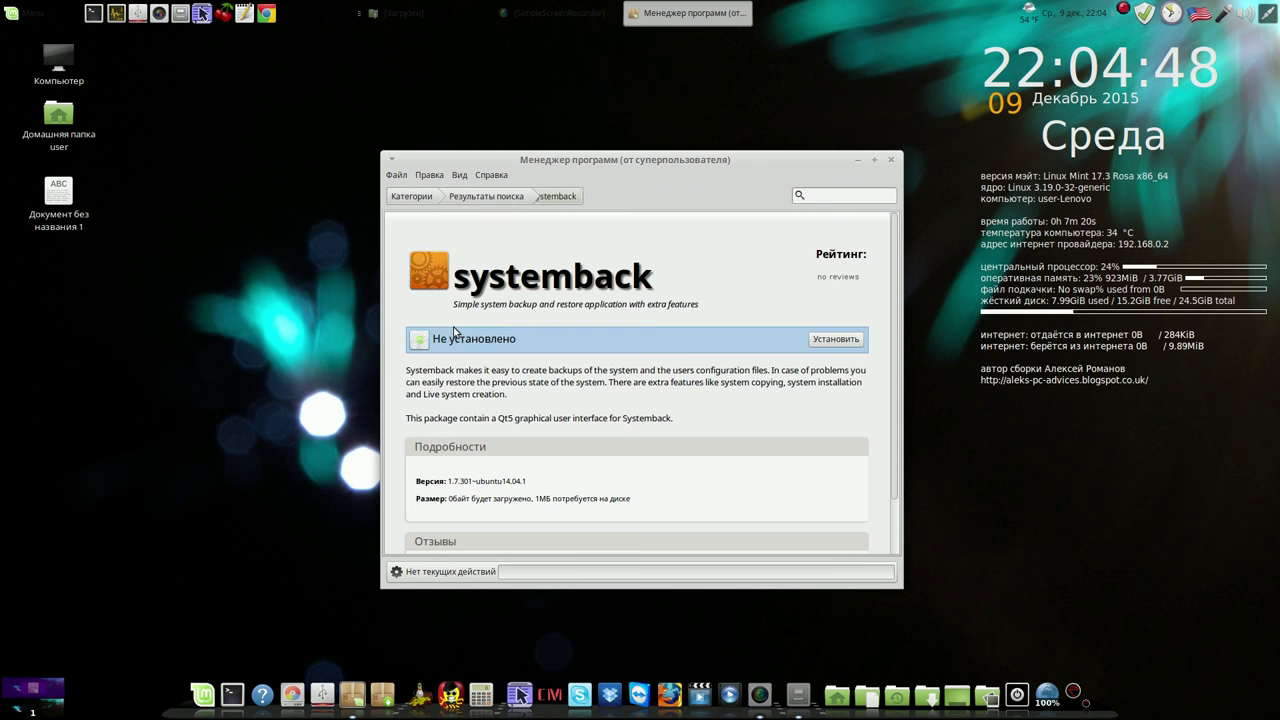
pyautogui.click(826, 341)
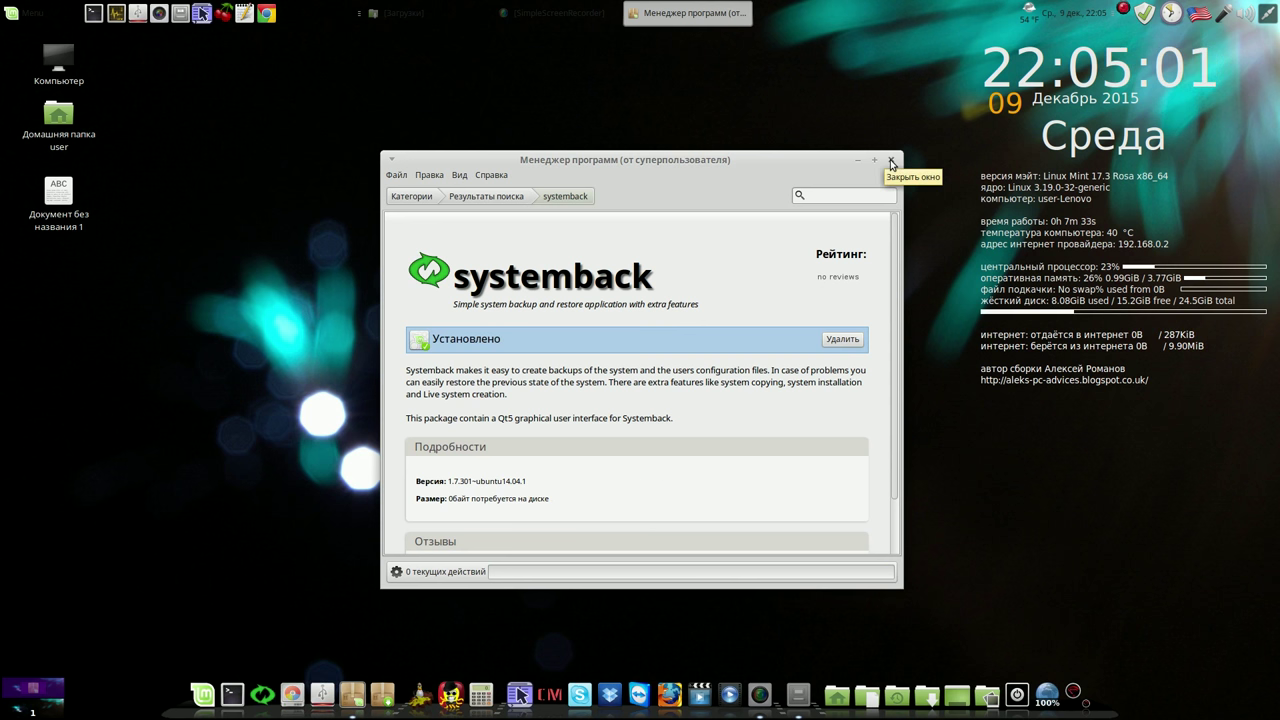
pyautogui.click(891, 161)
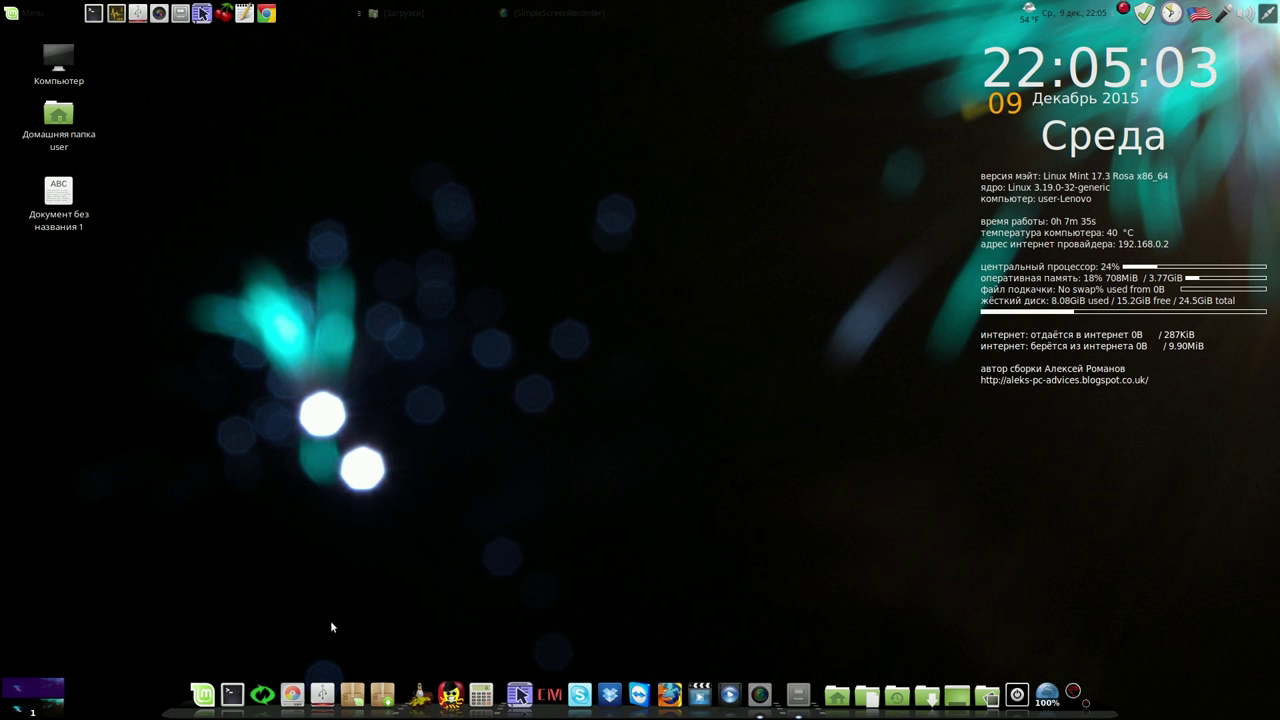
# Launch Systemback with the administrator password
pyautogui.click(264, 690)
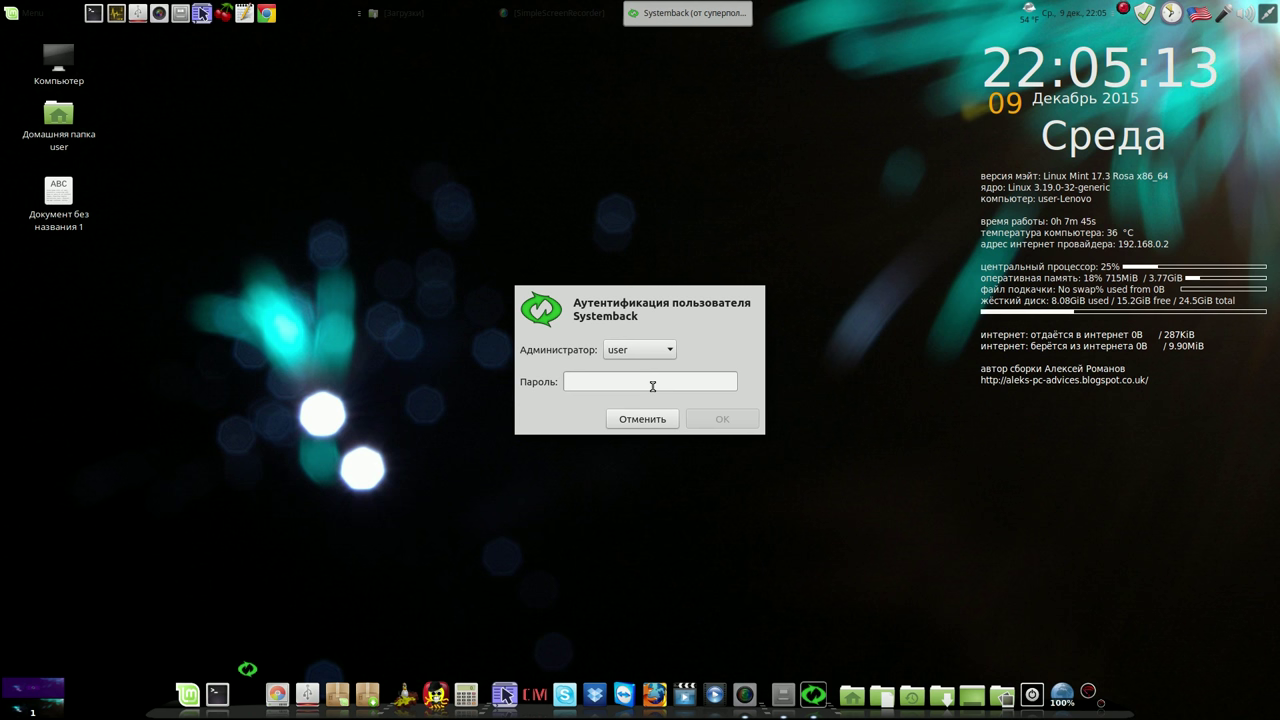
pyautogui.write('****')
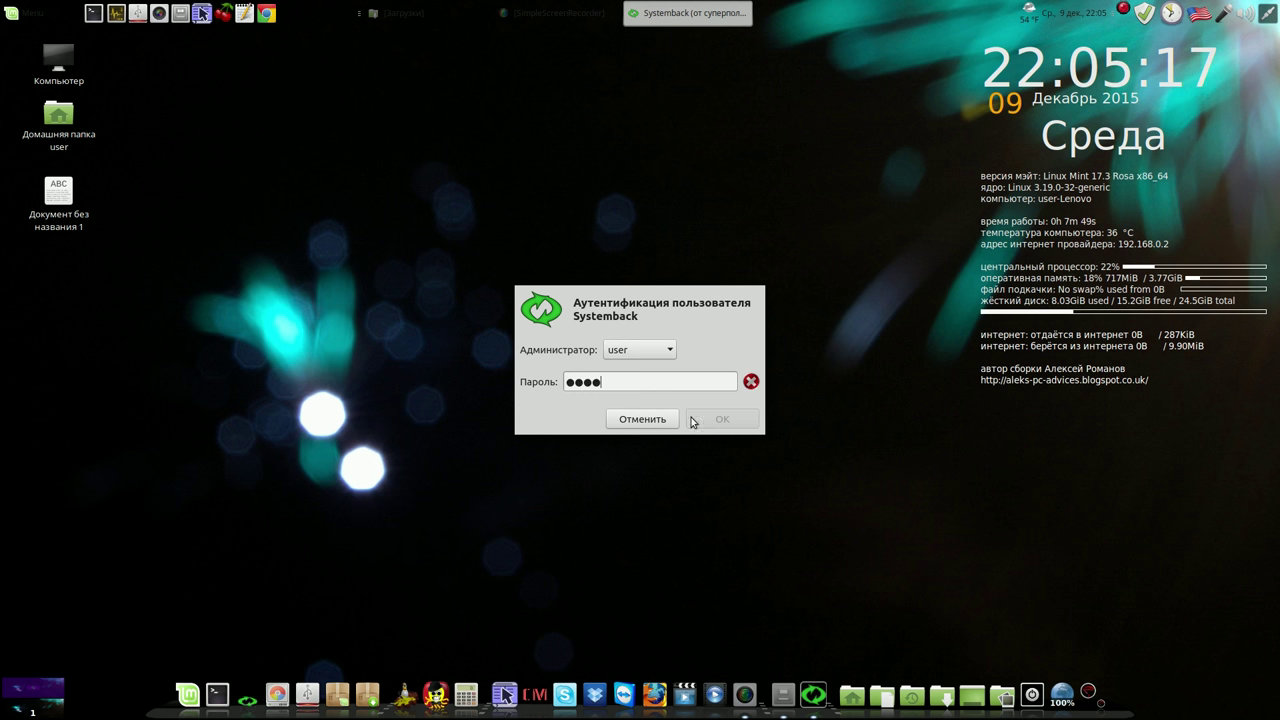
pyautogui.write('*')
pyautogui.click(714, 420)
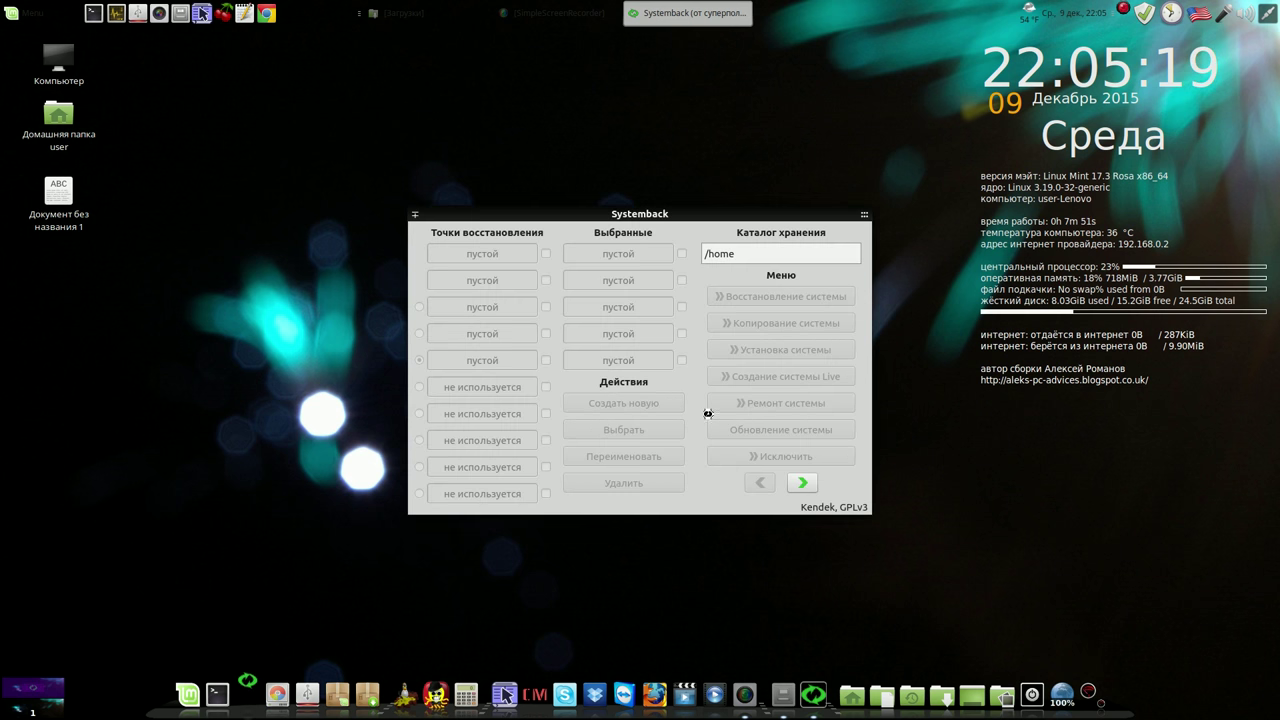
# In Systemback settings, override automatic language detection with English (common)
pyautogui.click(802, 482)
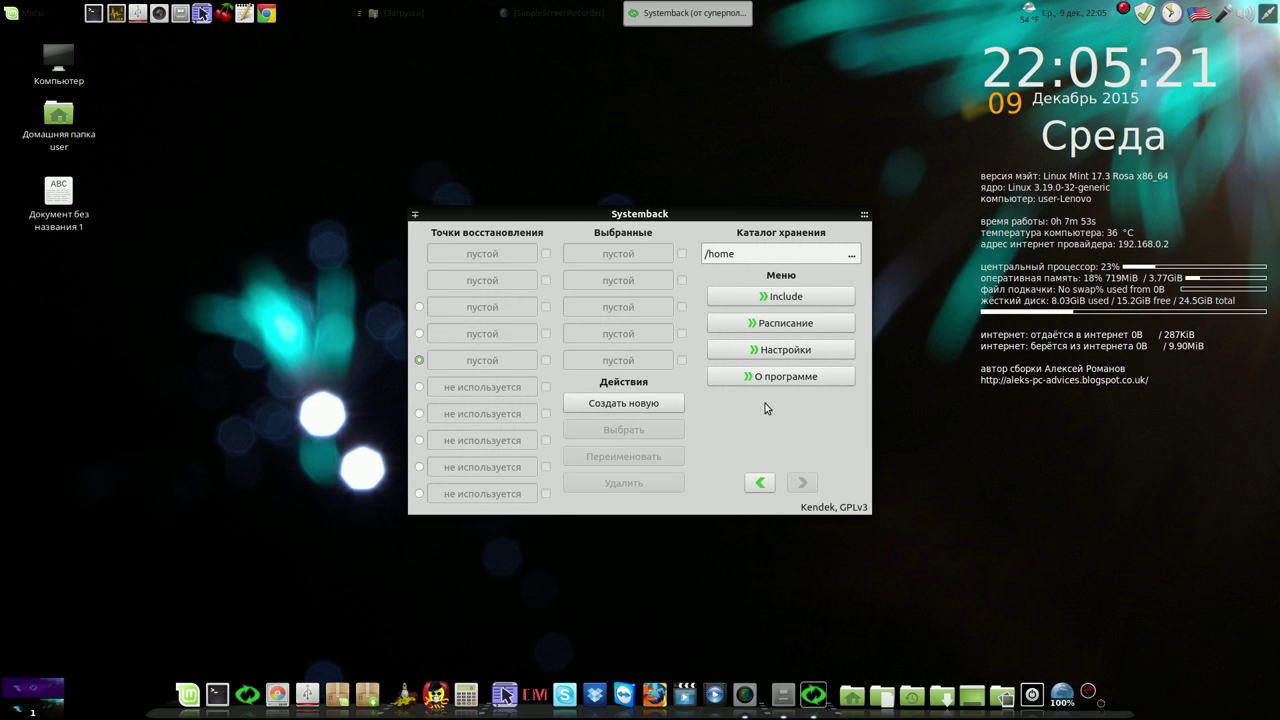
pyautogui.click(770, 350)
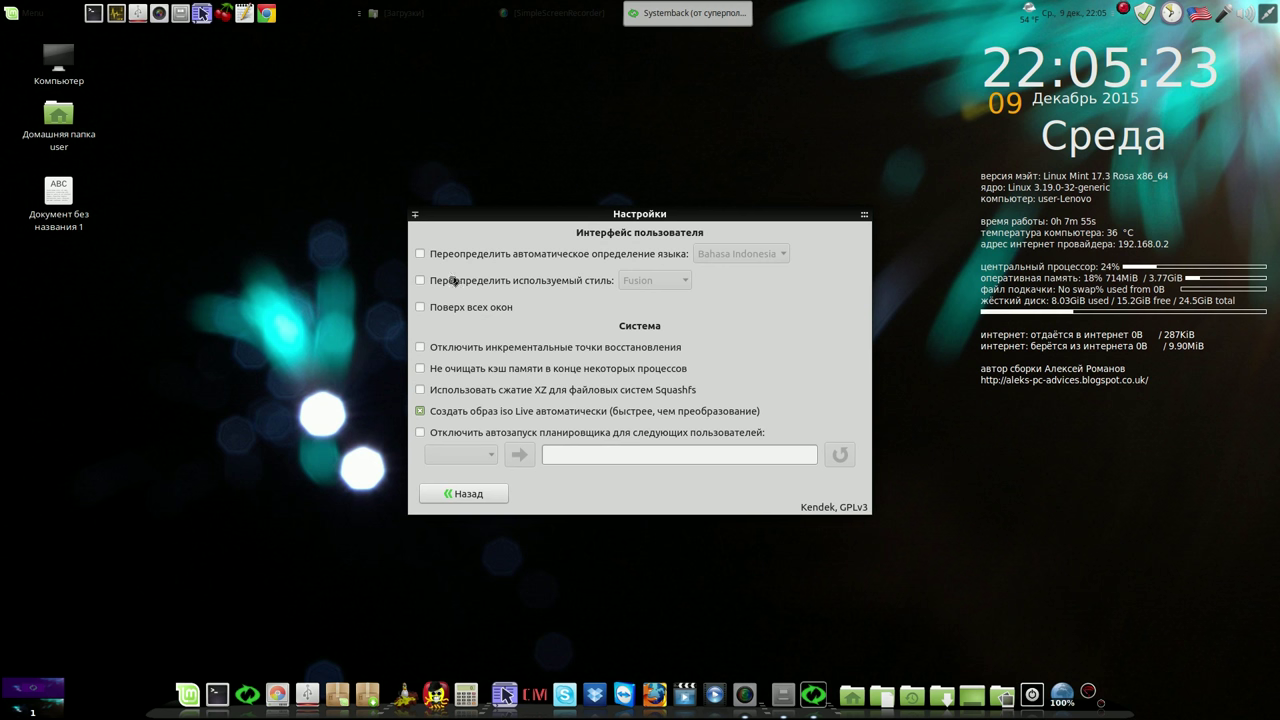
pyautogui.click(420, 254)
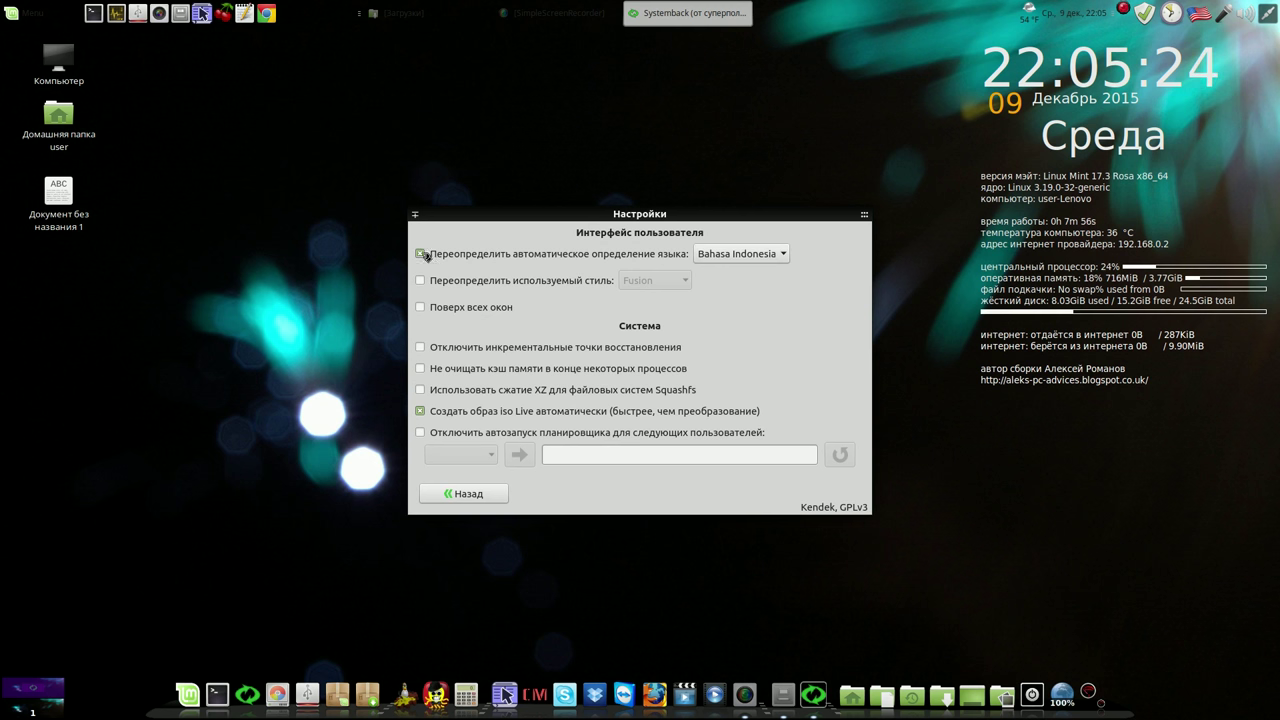
pyautogui.click(783, 255)
pyautogui.click(757, 331)
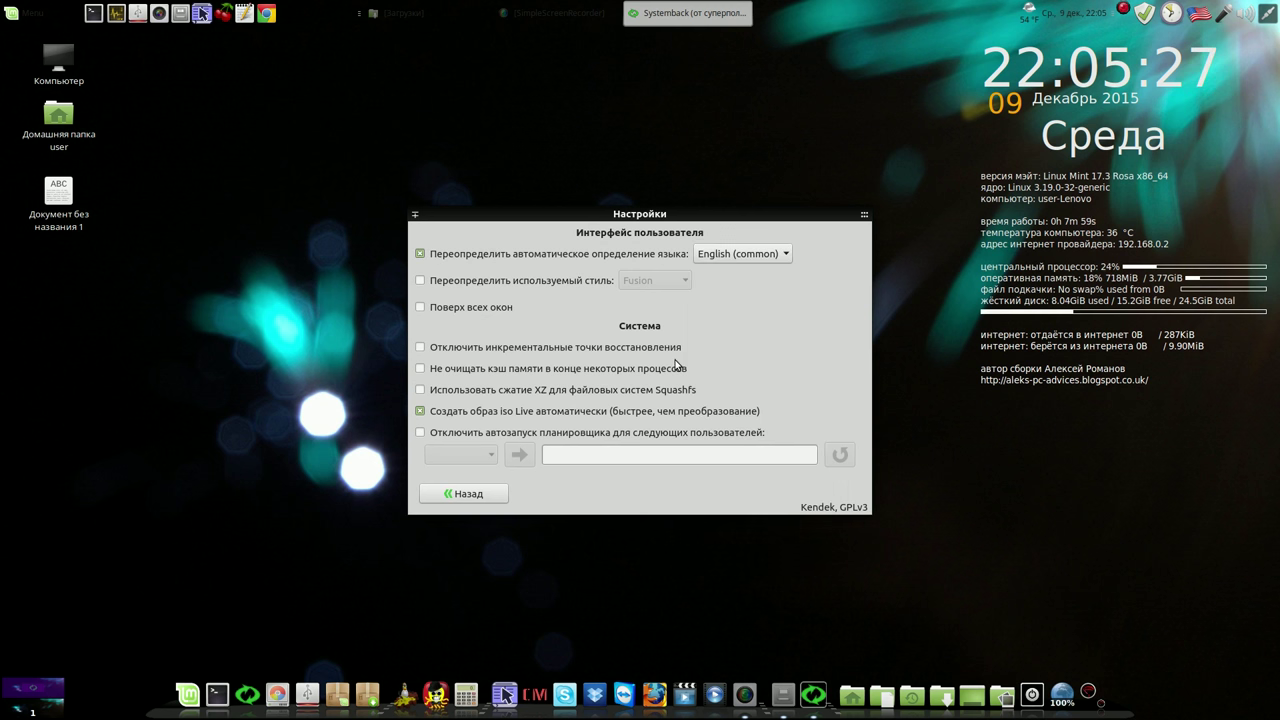
# Exclude Общедоступные and Шаблоны from the Live system
pyautogui.click(474, 496)
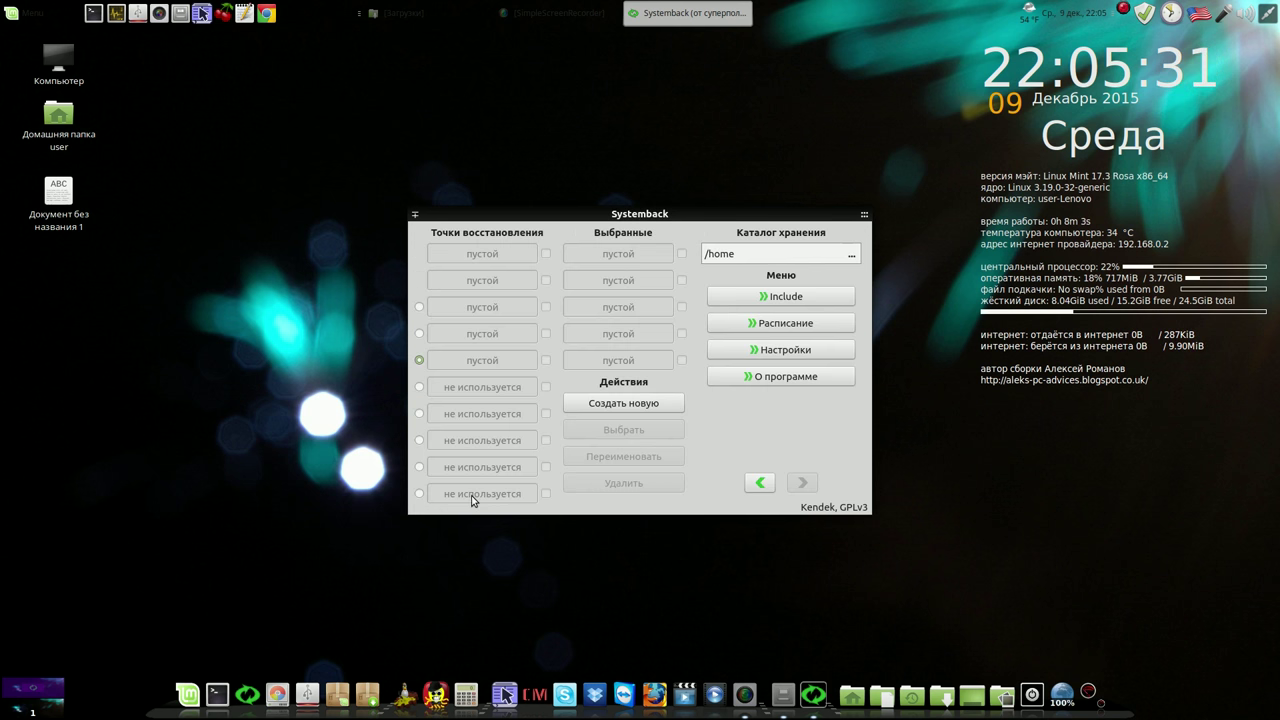
pyautogui.click(760, 483)
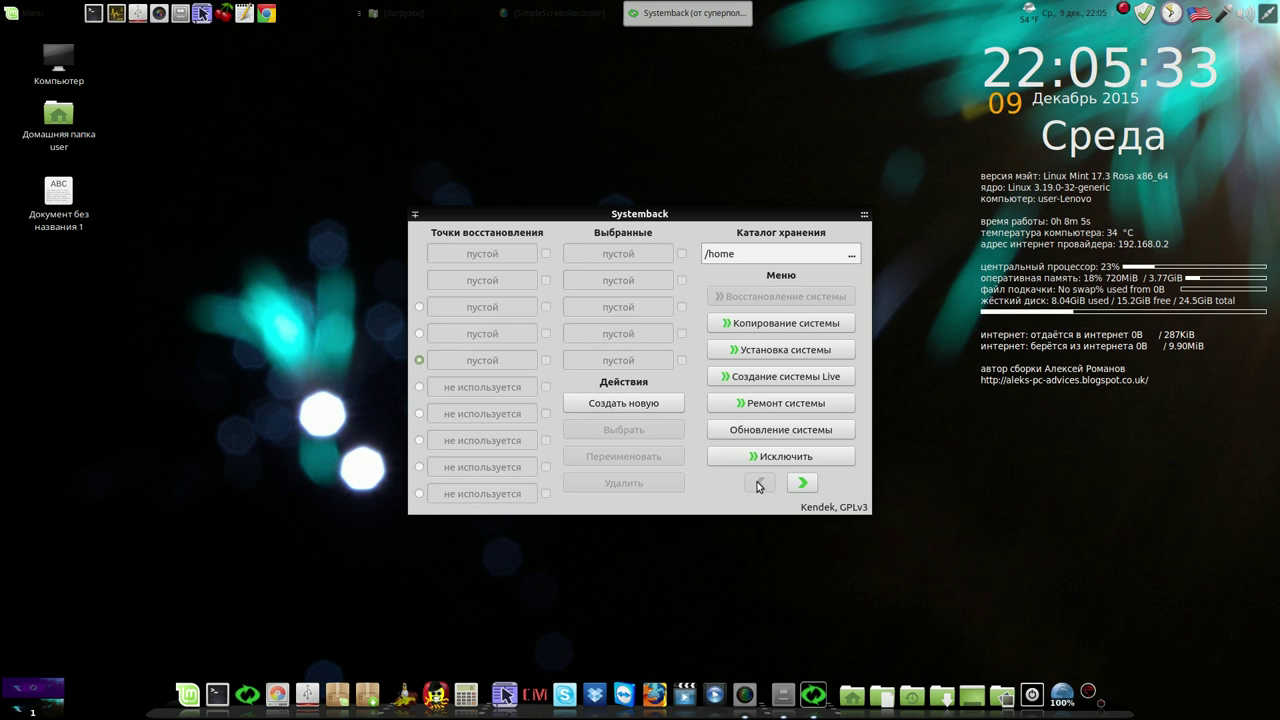
pyautogui.click(780, 457)
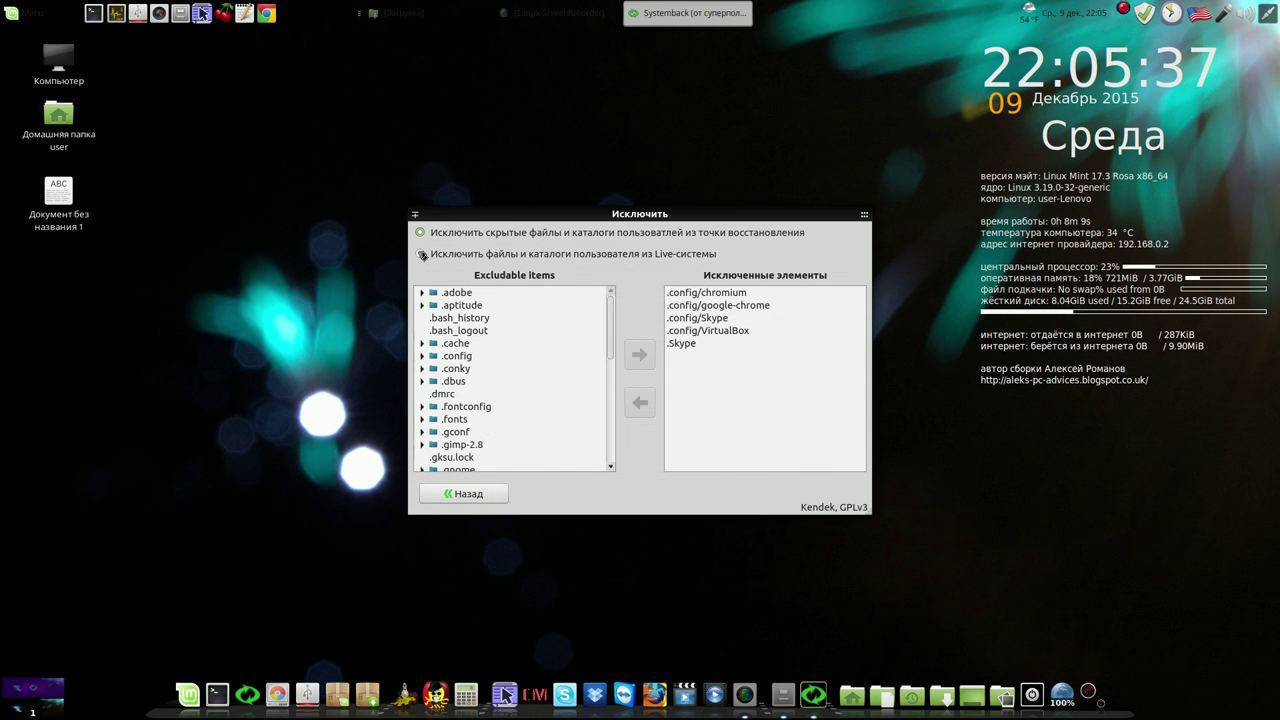
pyautogui.click(422, 254)
pyautogui.click(495, 293)
pyautogui.click(630, 355)
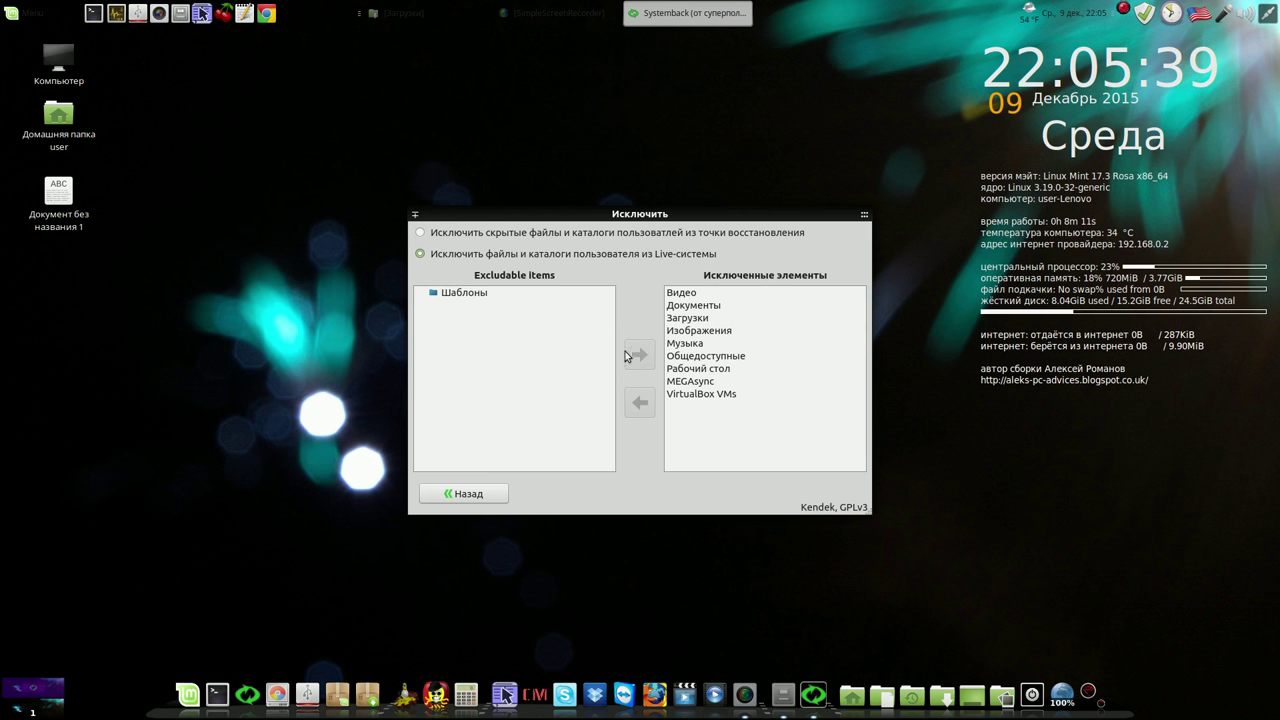
pyautogui.click(468, 292)
pyautogui.click(640, 356)
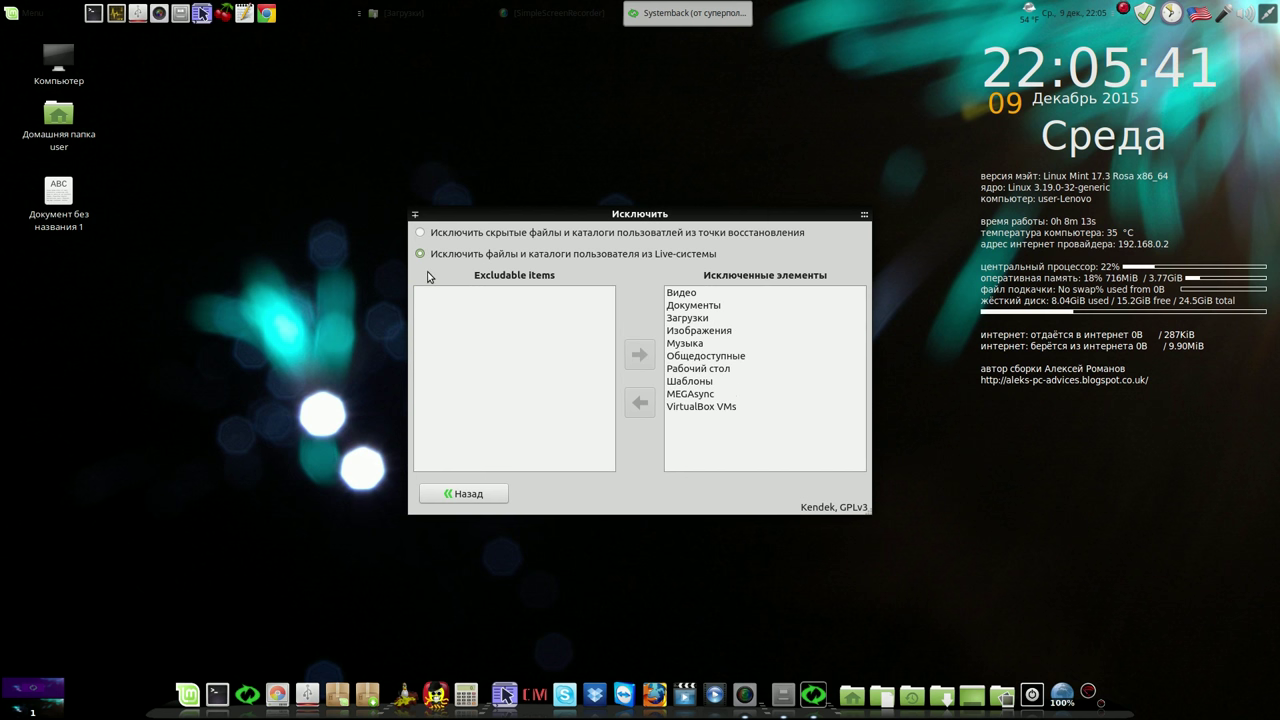
# Review the restore-point exclusion list and return to the Systemback main page
pyautogui.click(424, 234)
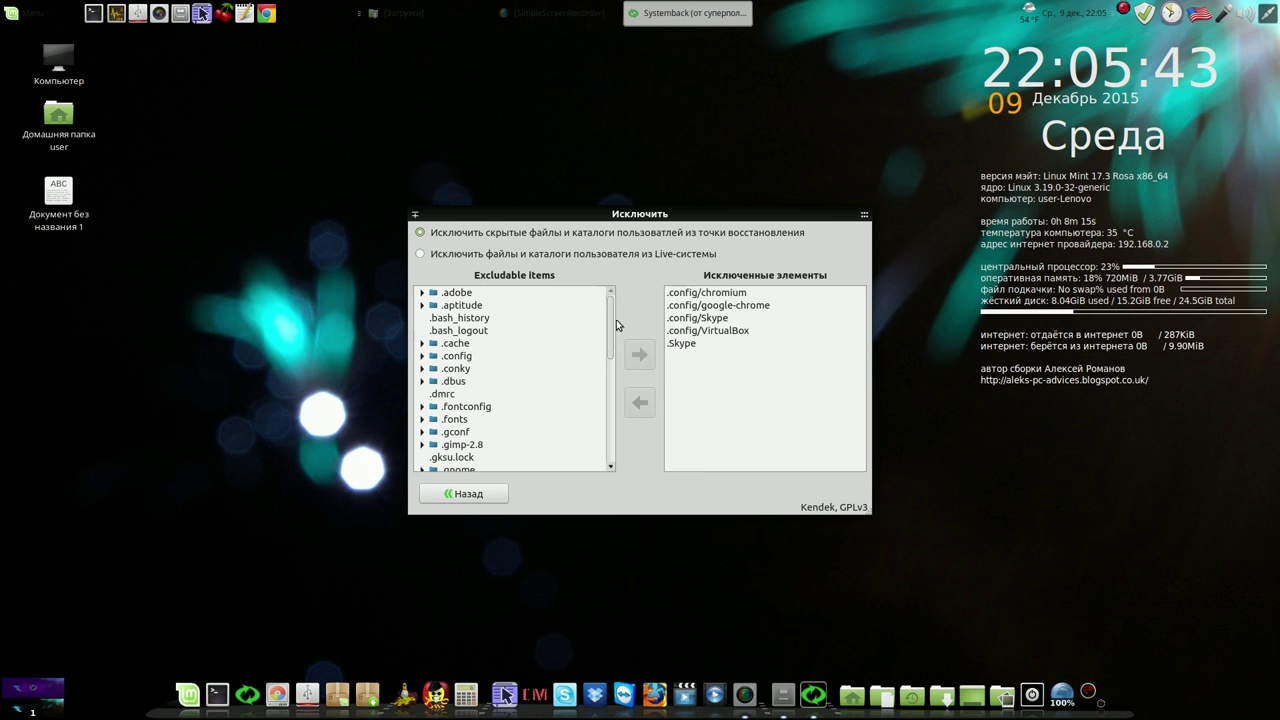
pyautogui.moveTo(609, 321); pyautogui.dragTo(602, 425)
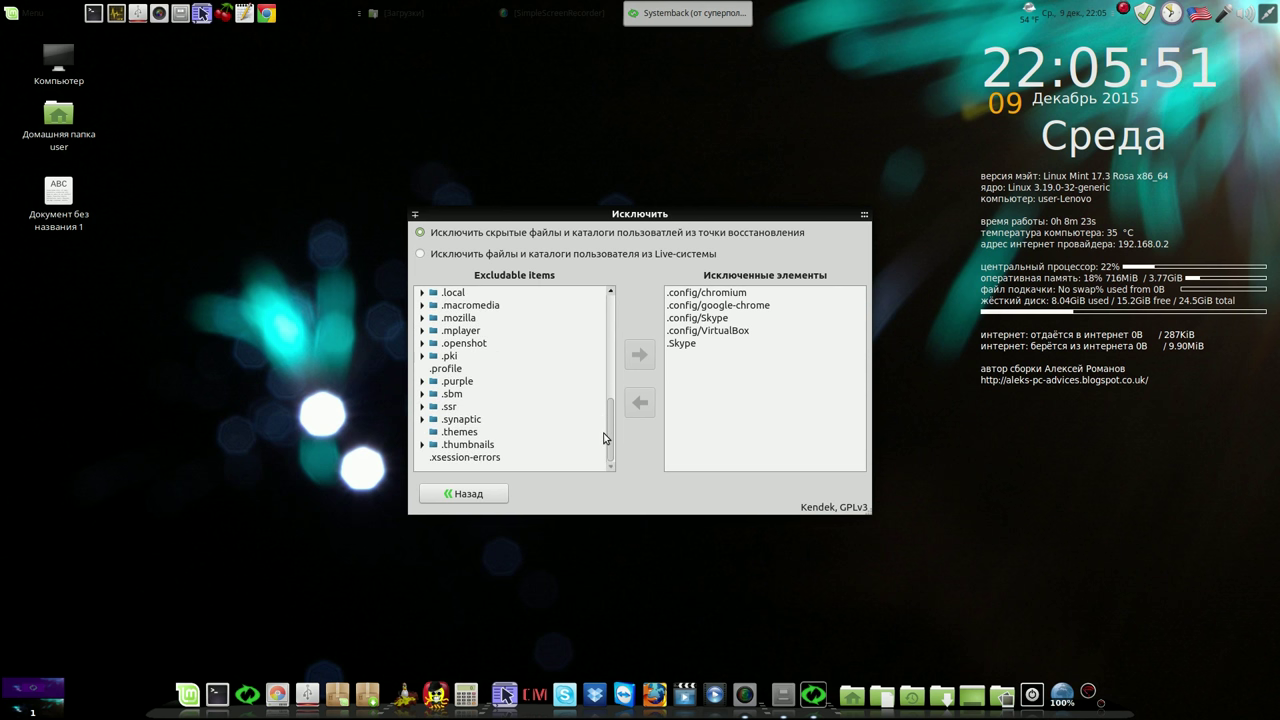
pyautogui.click(491, 494)
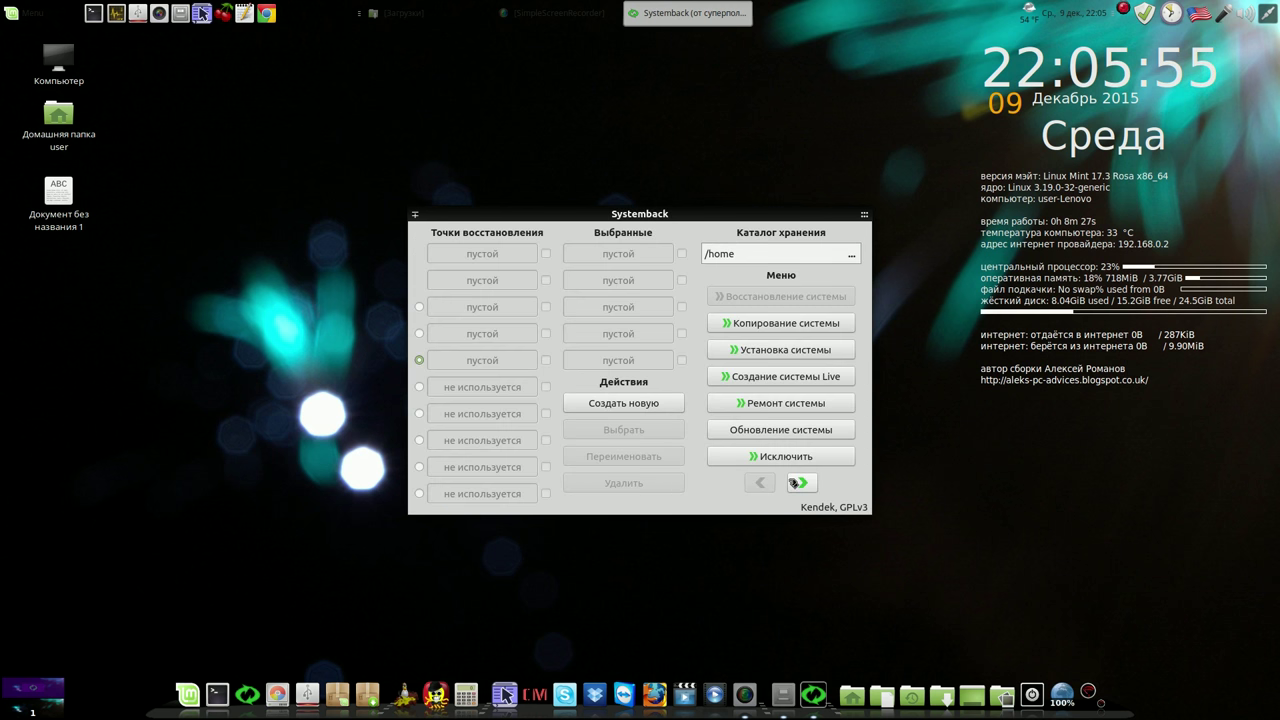
pyautogui.moveTo(855, 221)
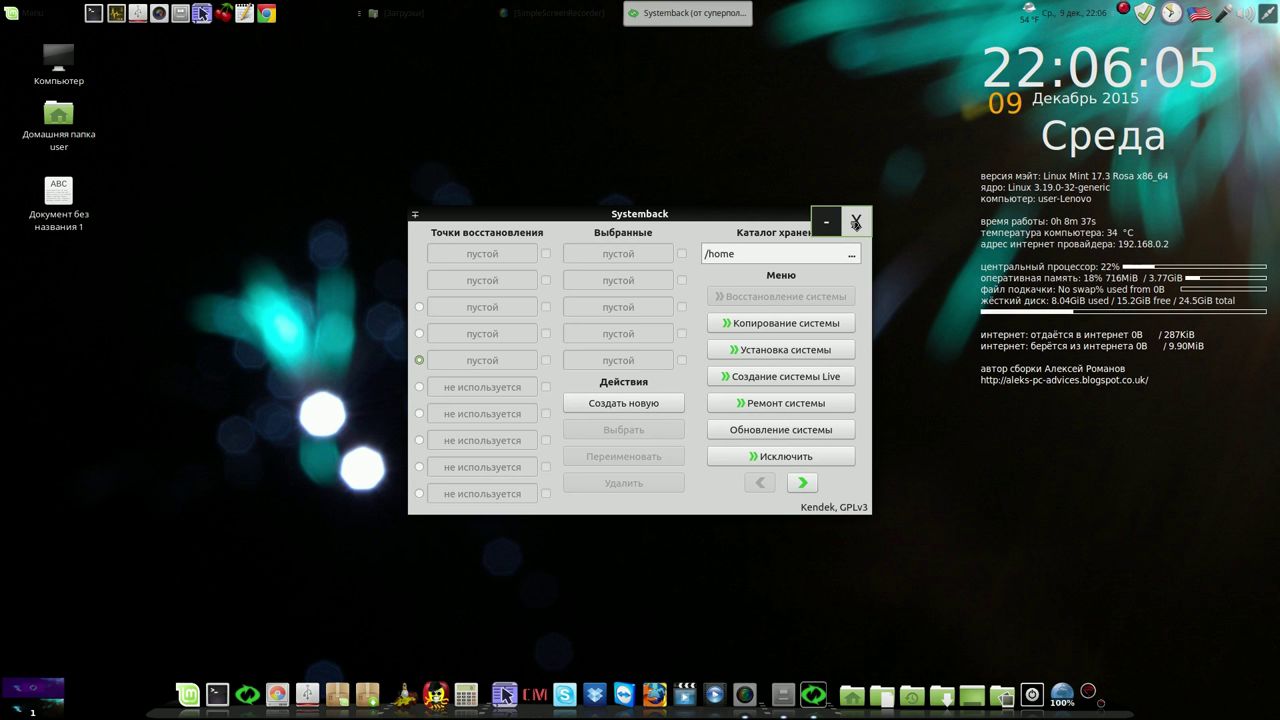
# Restart Systemback with the administrator password and move its window up and right
pyautogui.click(855, 222)
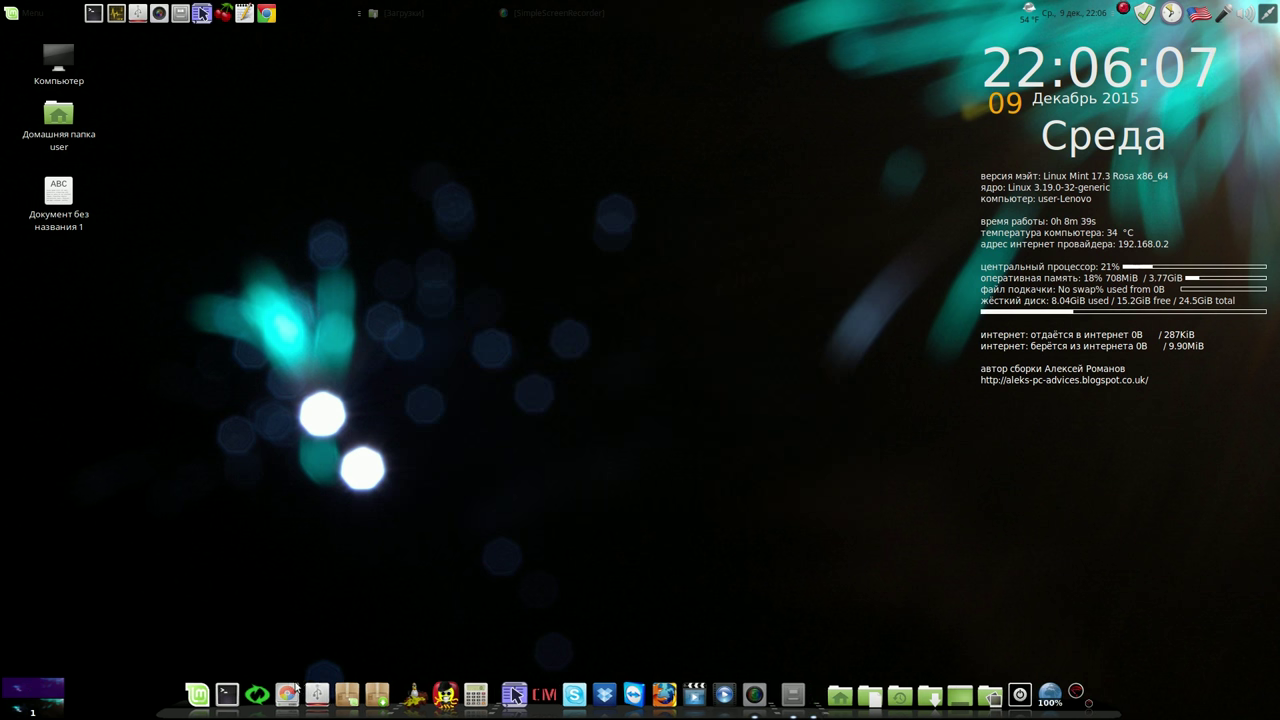
pyautogui.click(257, 692)
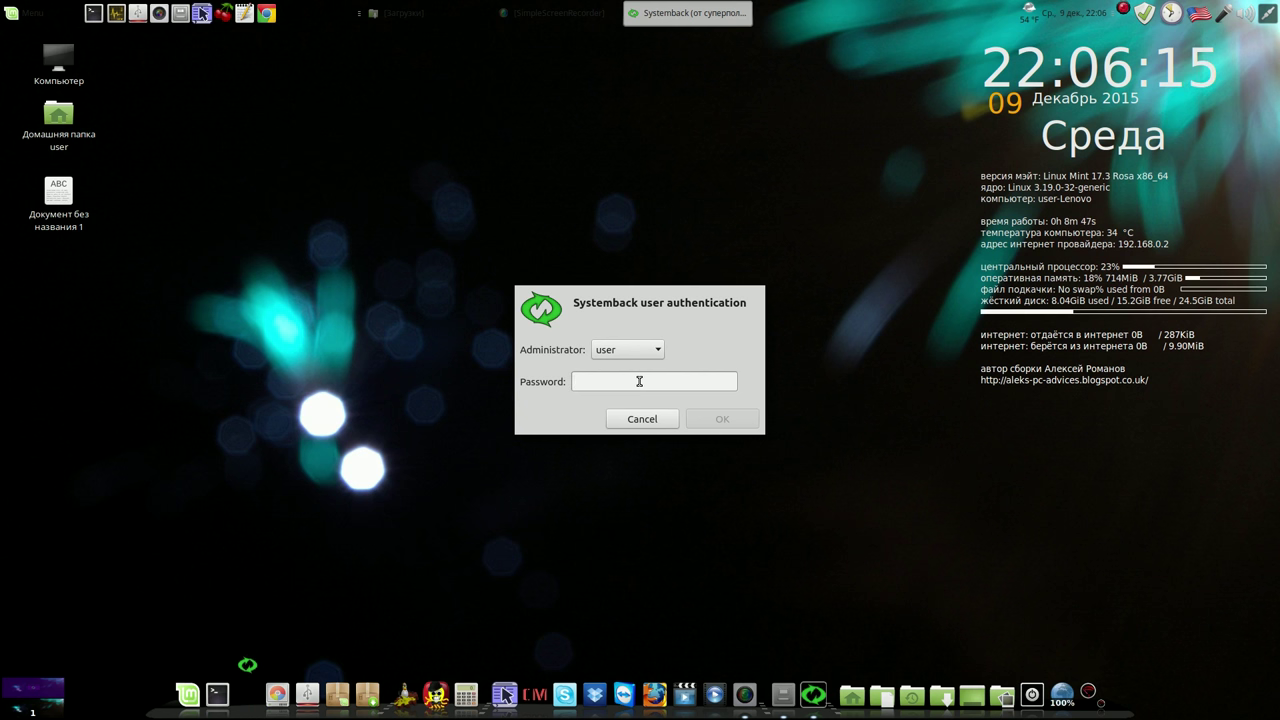
pyautogui.write('1')
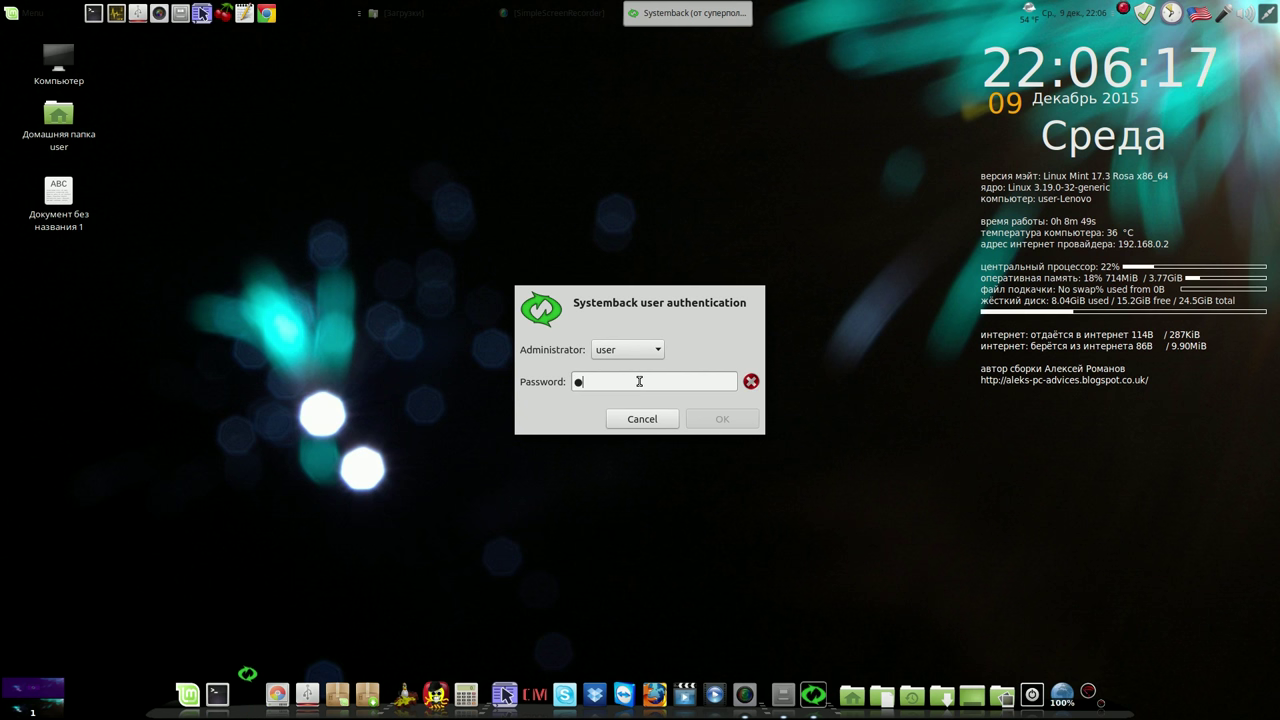
pyautogui.write('234')
pyautogui.click(722, 419)
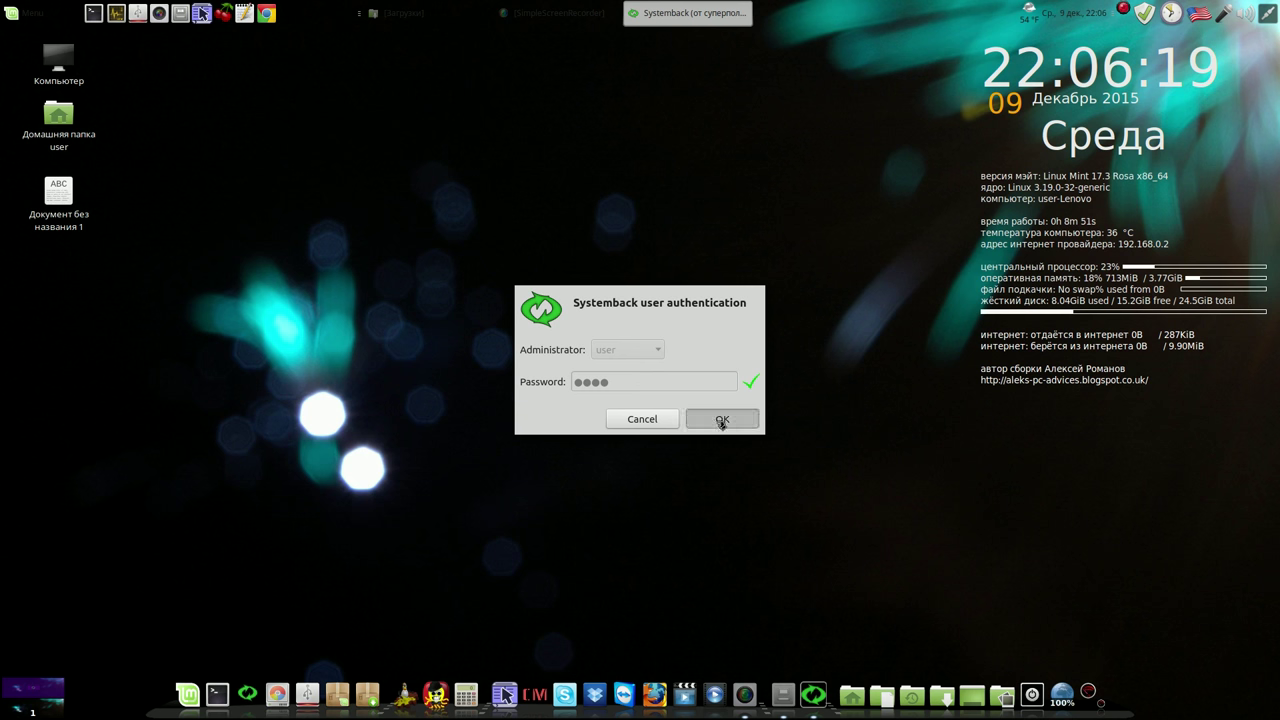
pyautogui.moveTo(757, 218); pyautogui.dragTo(822, 122)
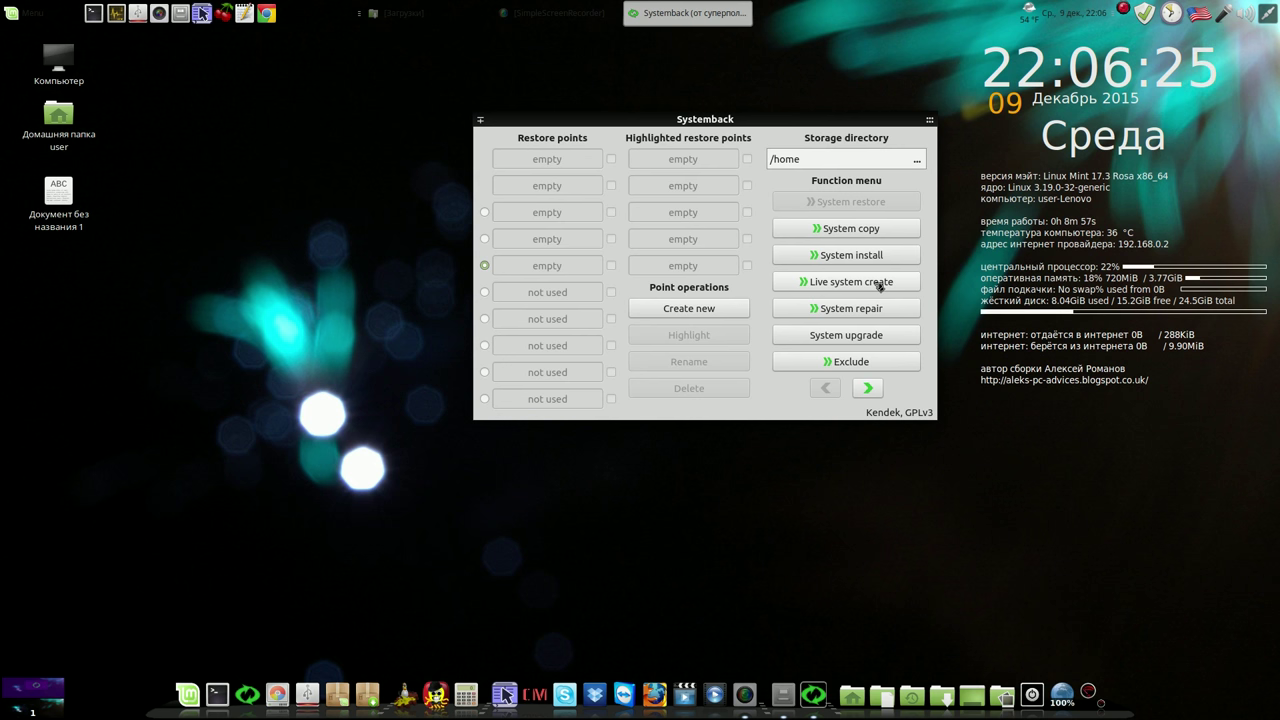
# Create the Live image systemback_live_2015-12-09, close Systemback, and start Skype
pyautogui.click(879, 284)
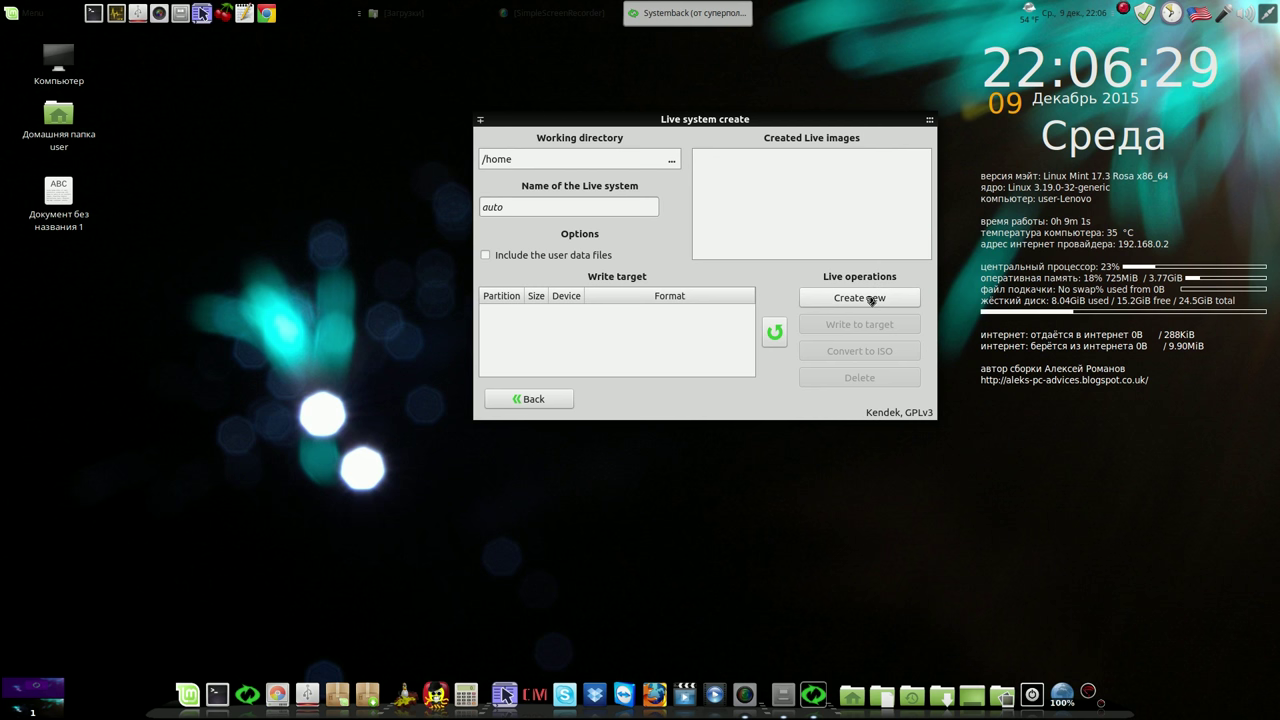
pyautogui.click(870, 298)
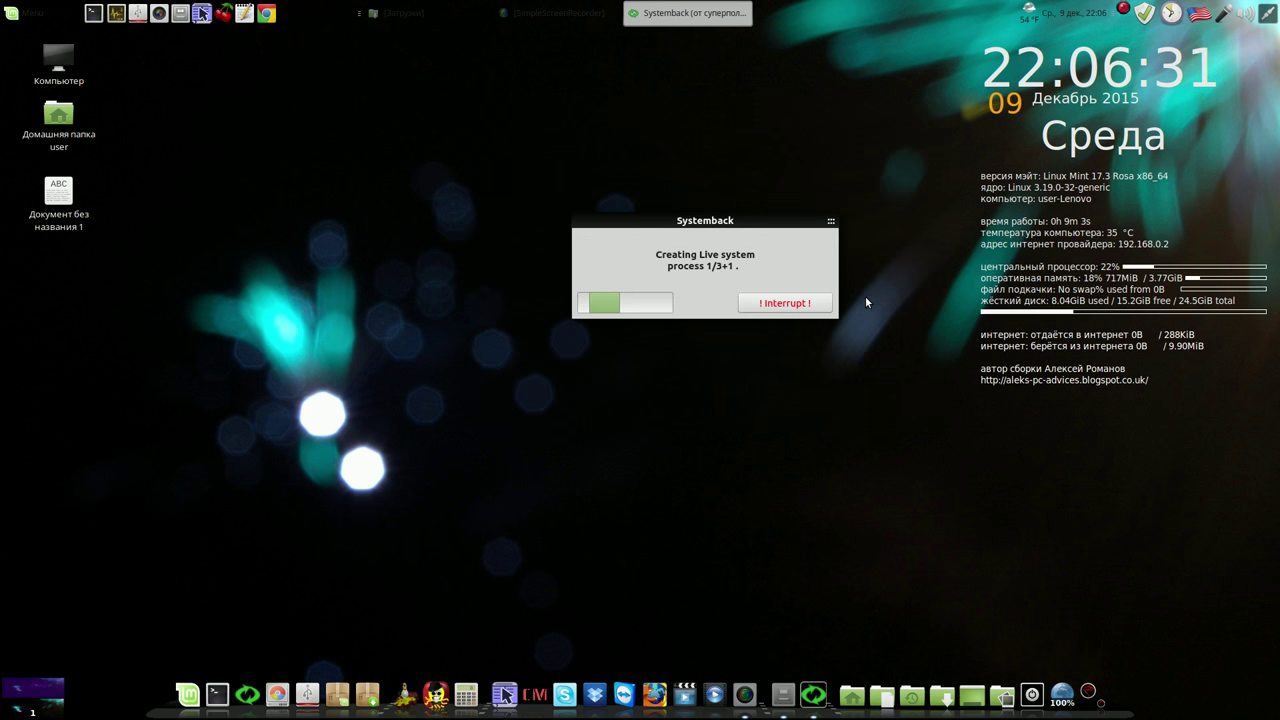
pyautogui.moveTo(777, 232); pyautogui.dragTo(888, 131)
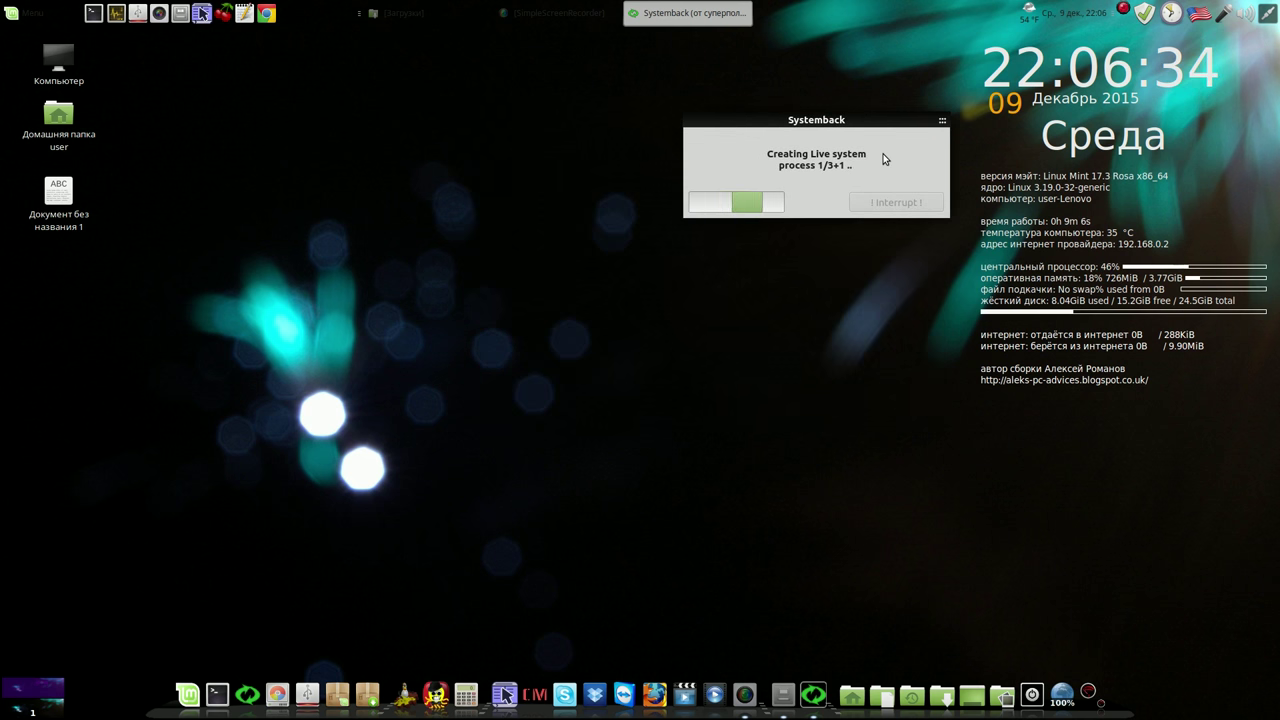
pyautogui.rightClick(1124, 11)
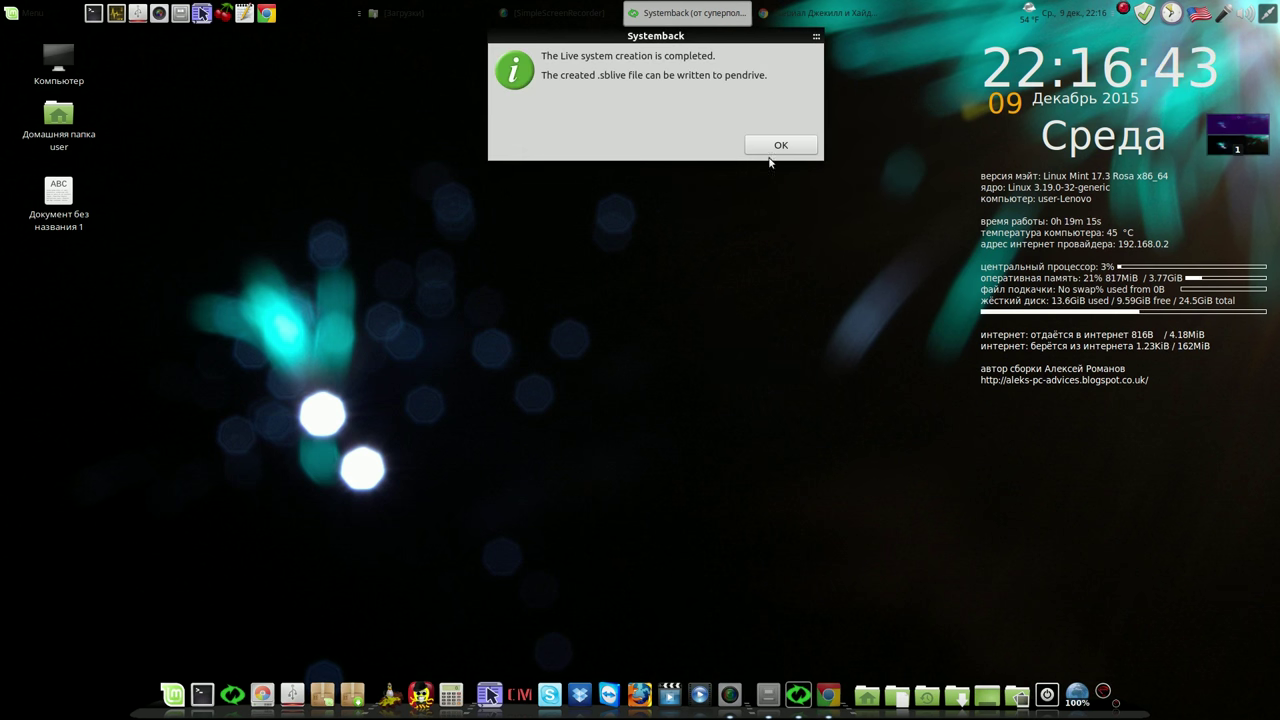
pyautogui.click(778, 145)
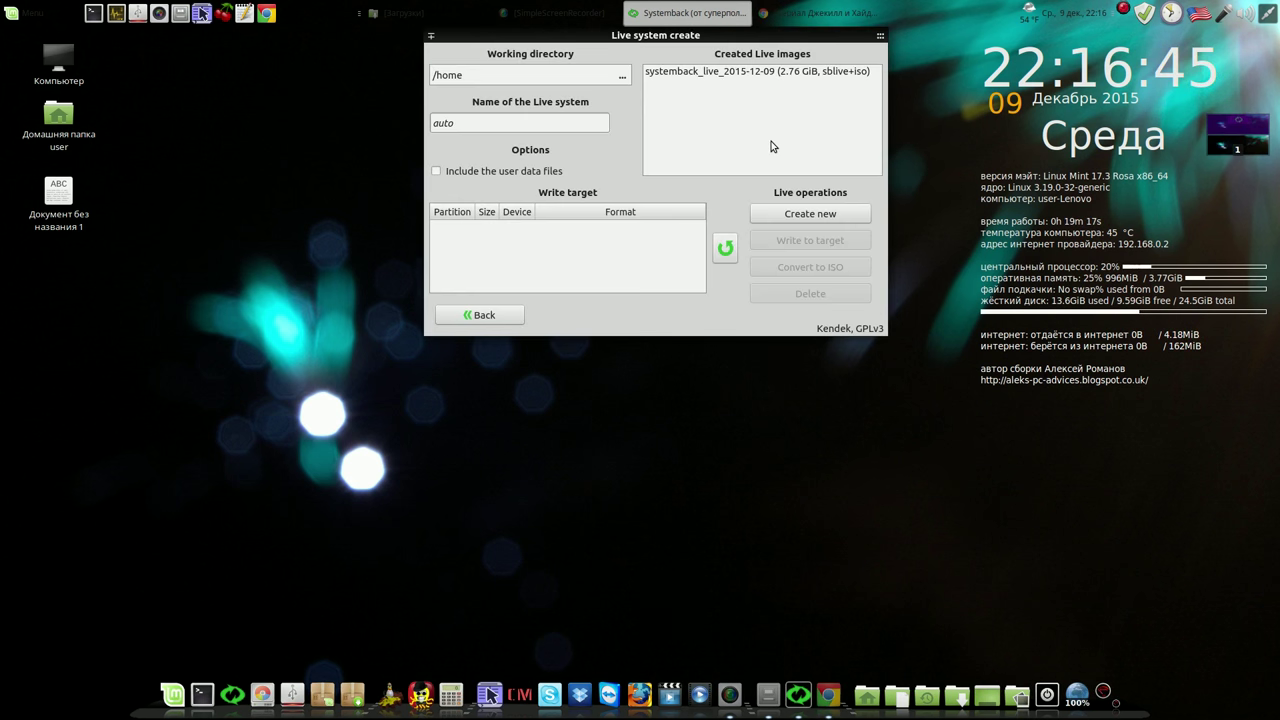
pyautogui.click(815, 72)
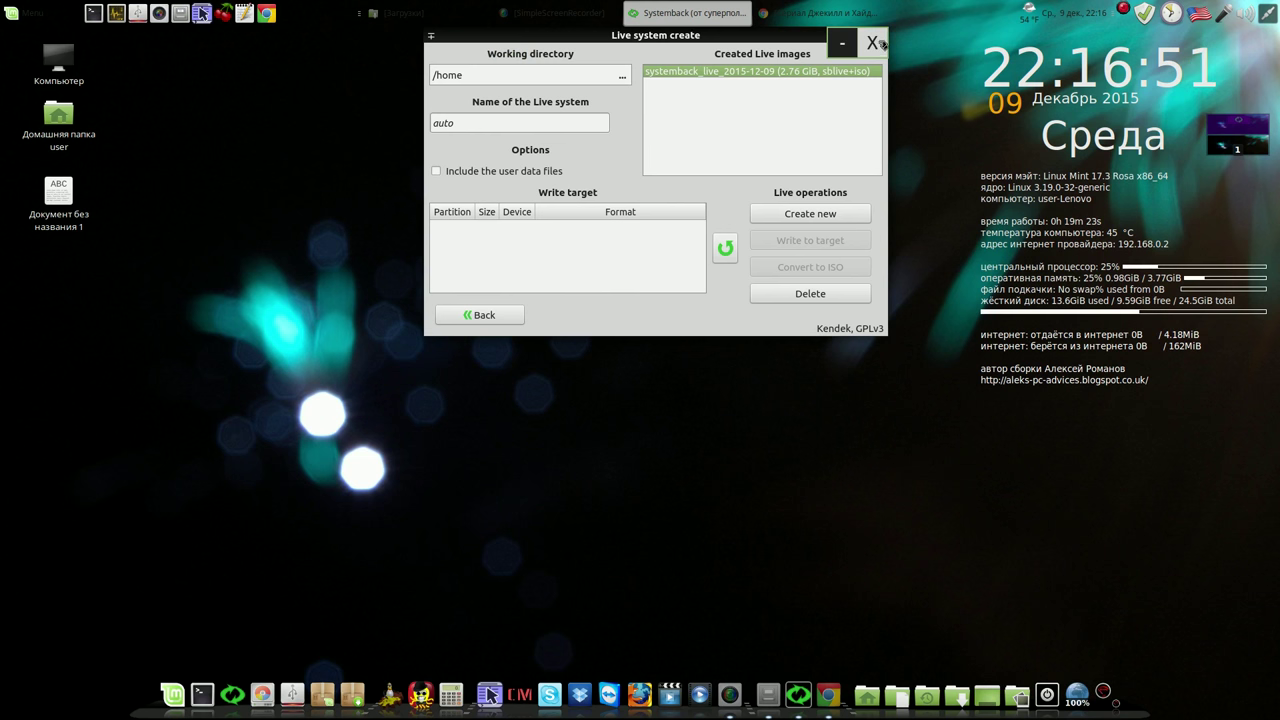
pyautogui.click(876, 43)
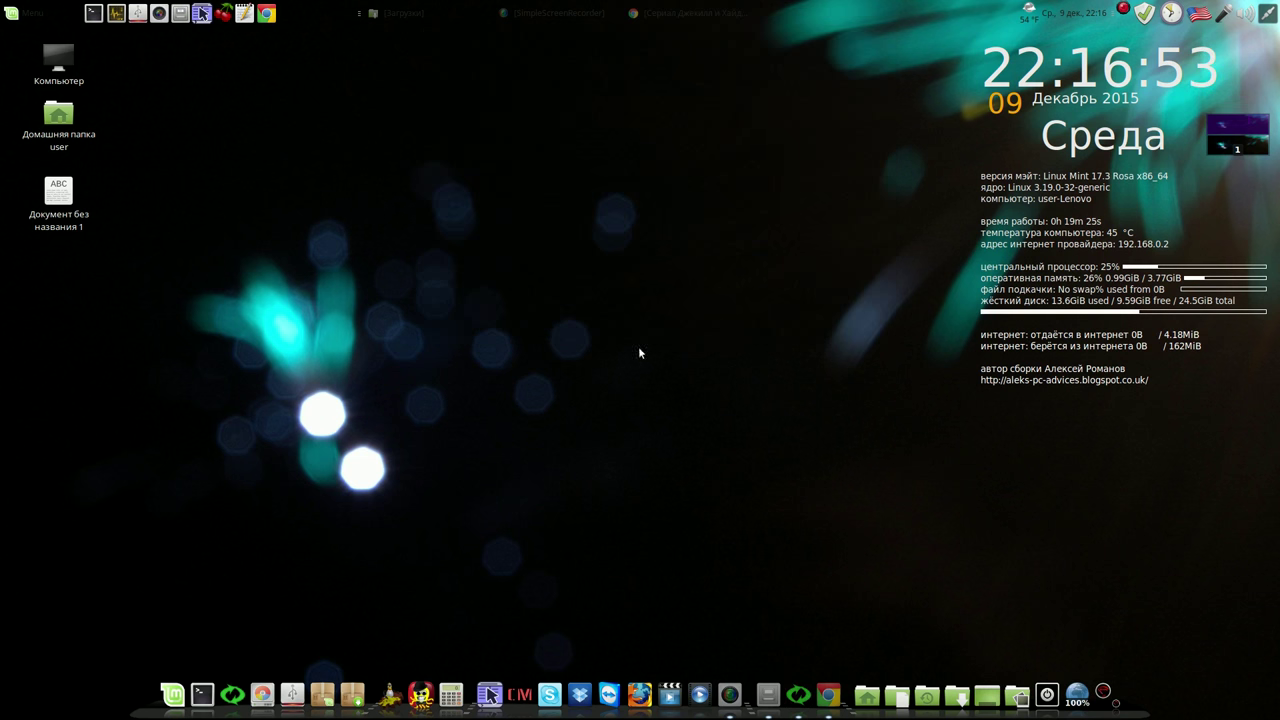
pyautogui.click(558, 690)
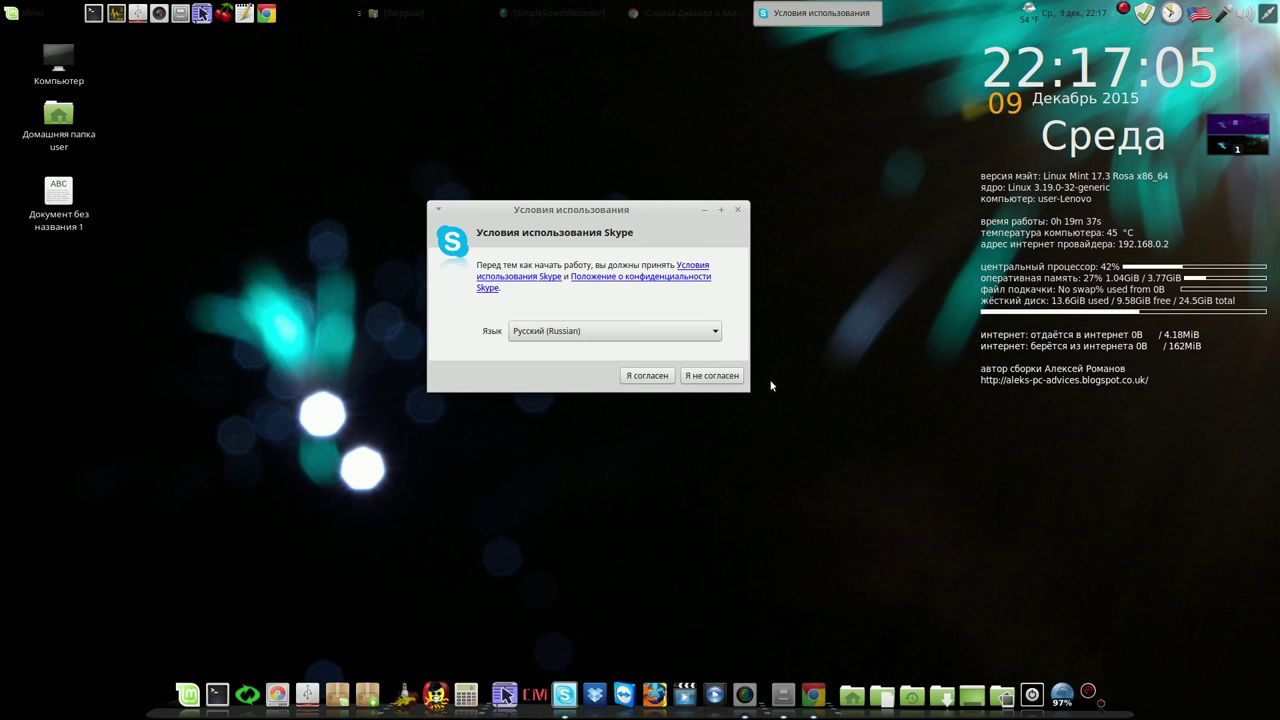
# Decline Skype's terms of use and launch Oracle VM VirtualBox via the menu search 'vir'
pyautogui.click(729, 380)
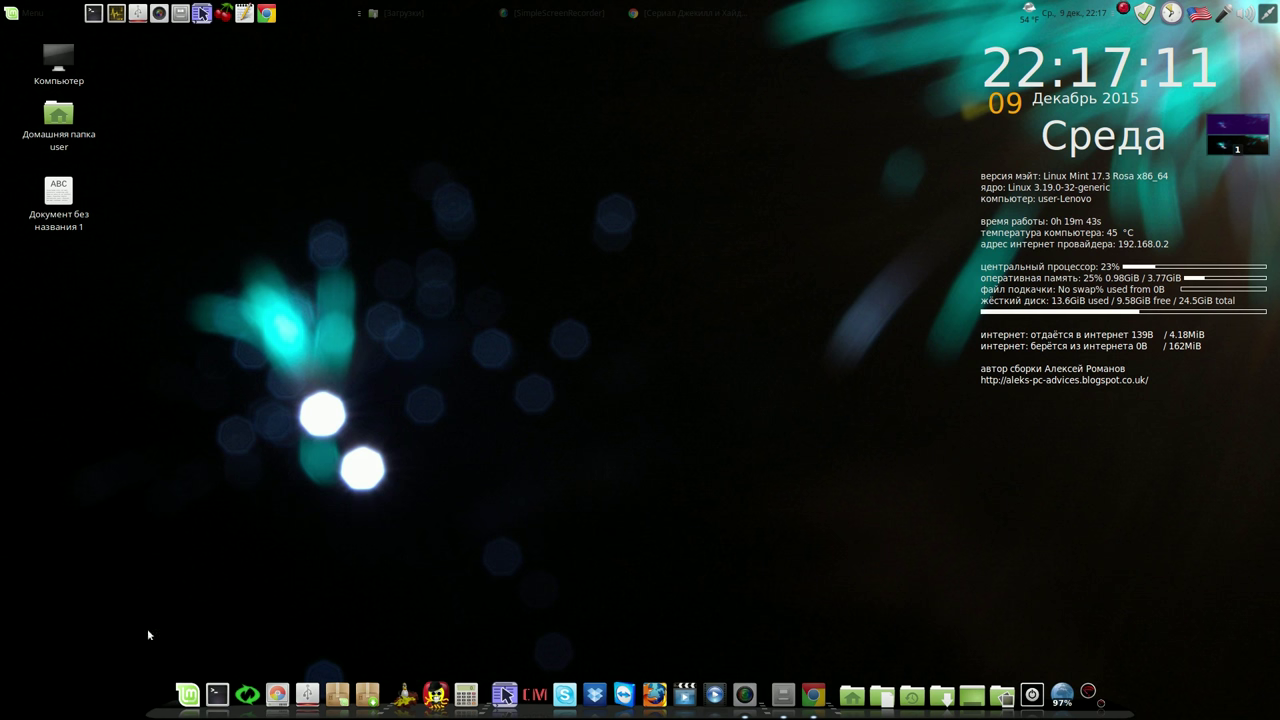
pyautogui.click(192, 693)
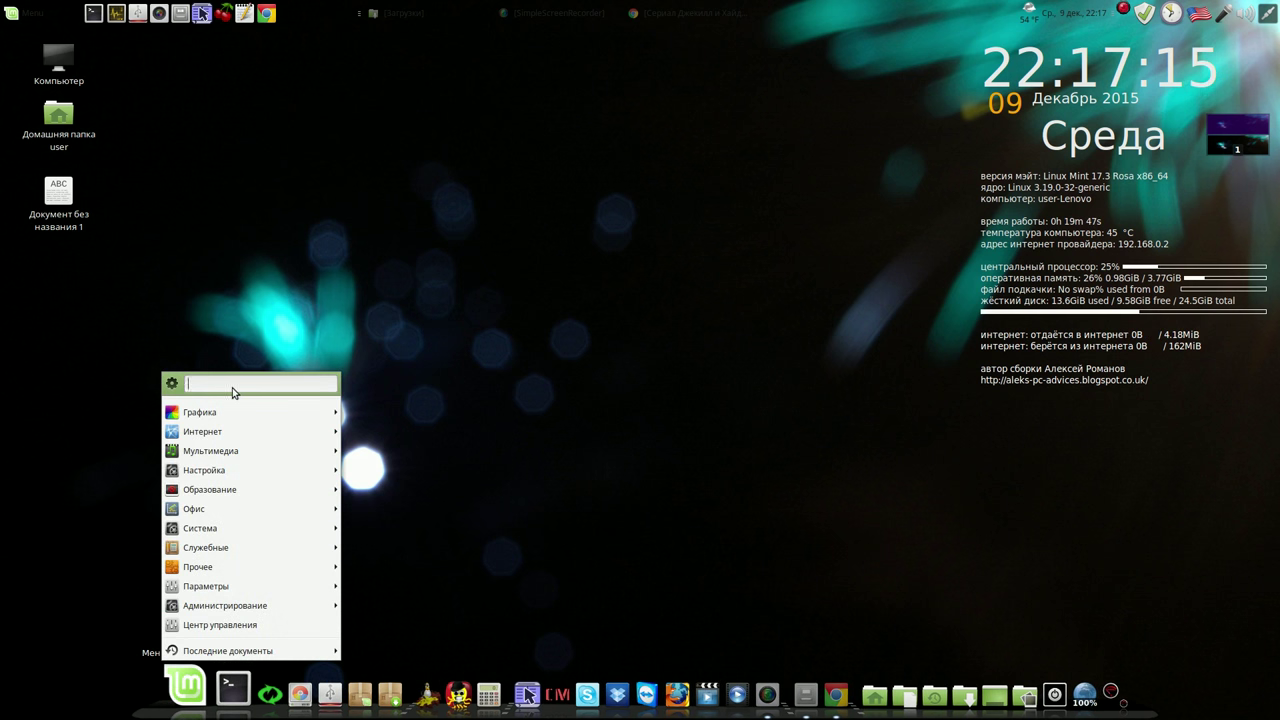
pyautogui.write('vir')
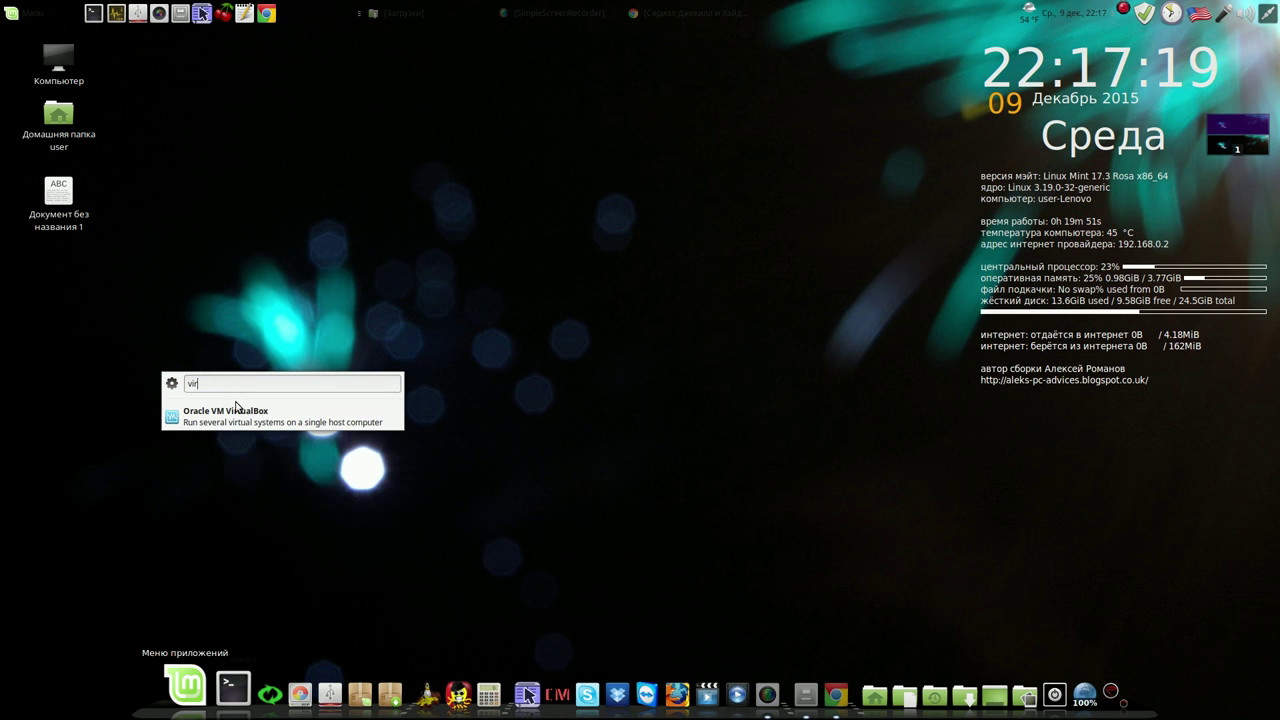
pyautogui.click(241, 415)
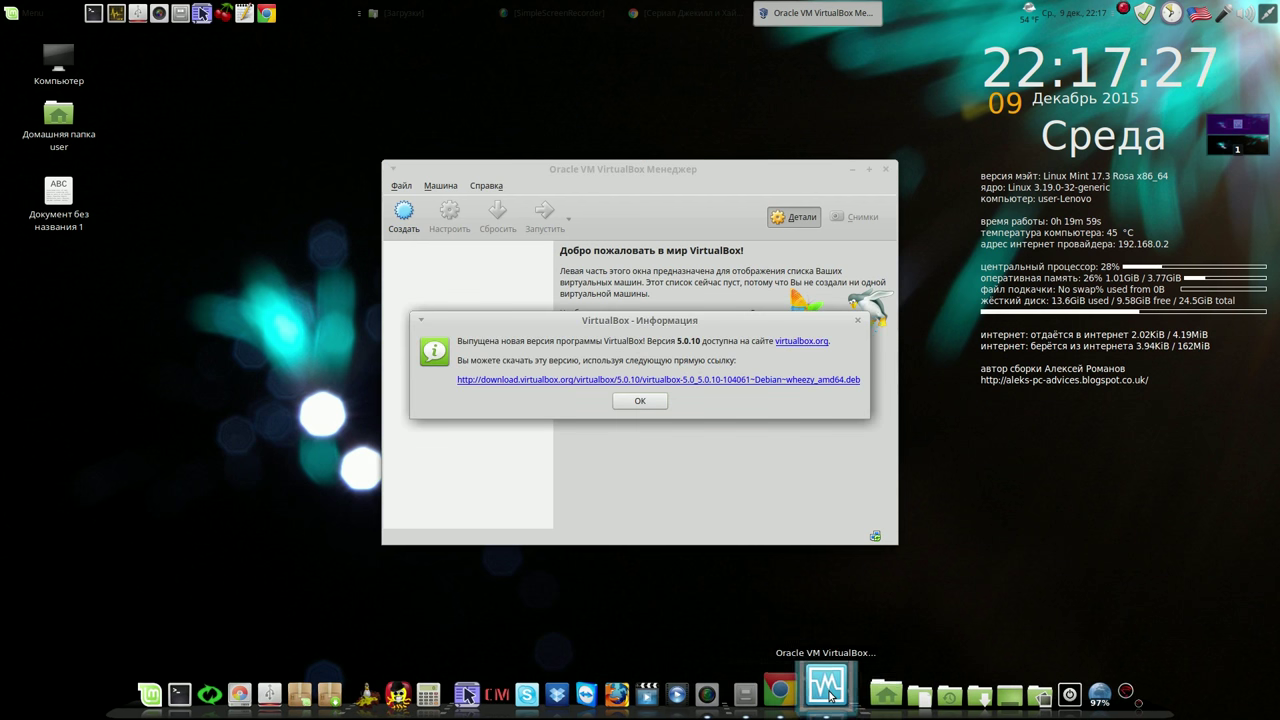
# Launch VirtualBox from the dock and dismiss the new-version notice
pyautogui.rightClick(829, 690)
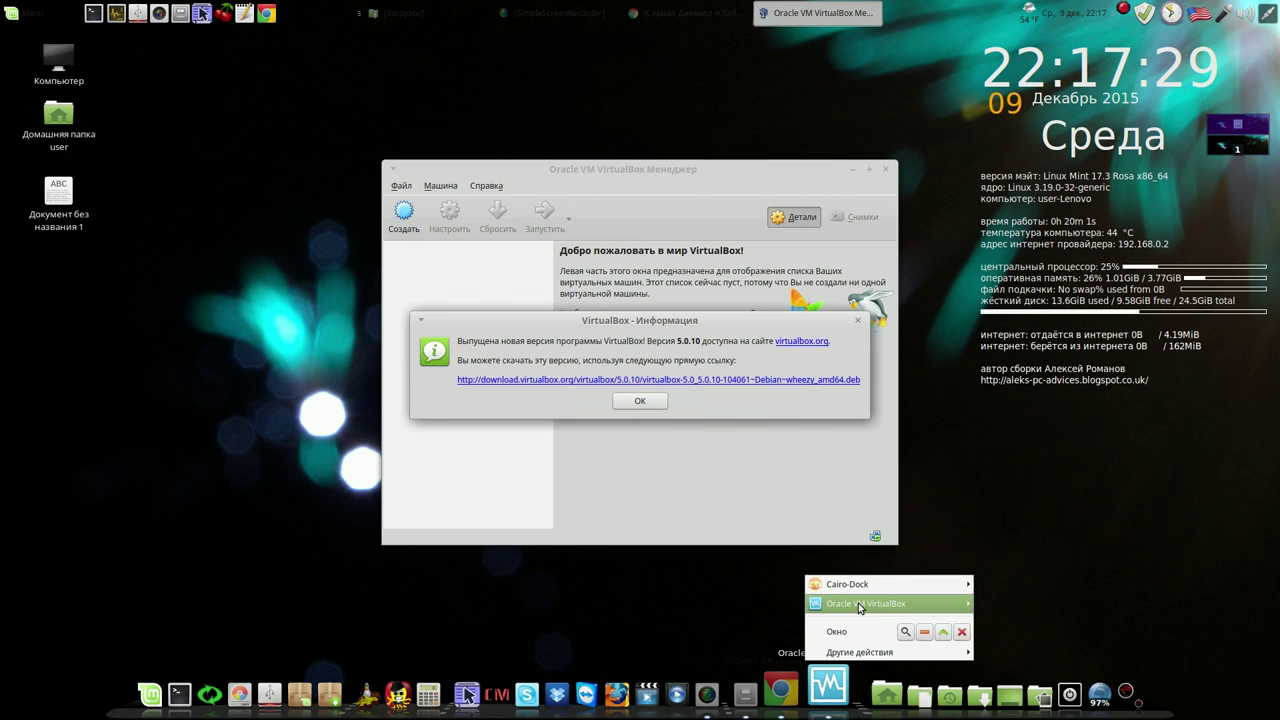
pyautogui.moveTo(858, 607)
pyautogui.click(1053, 620)
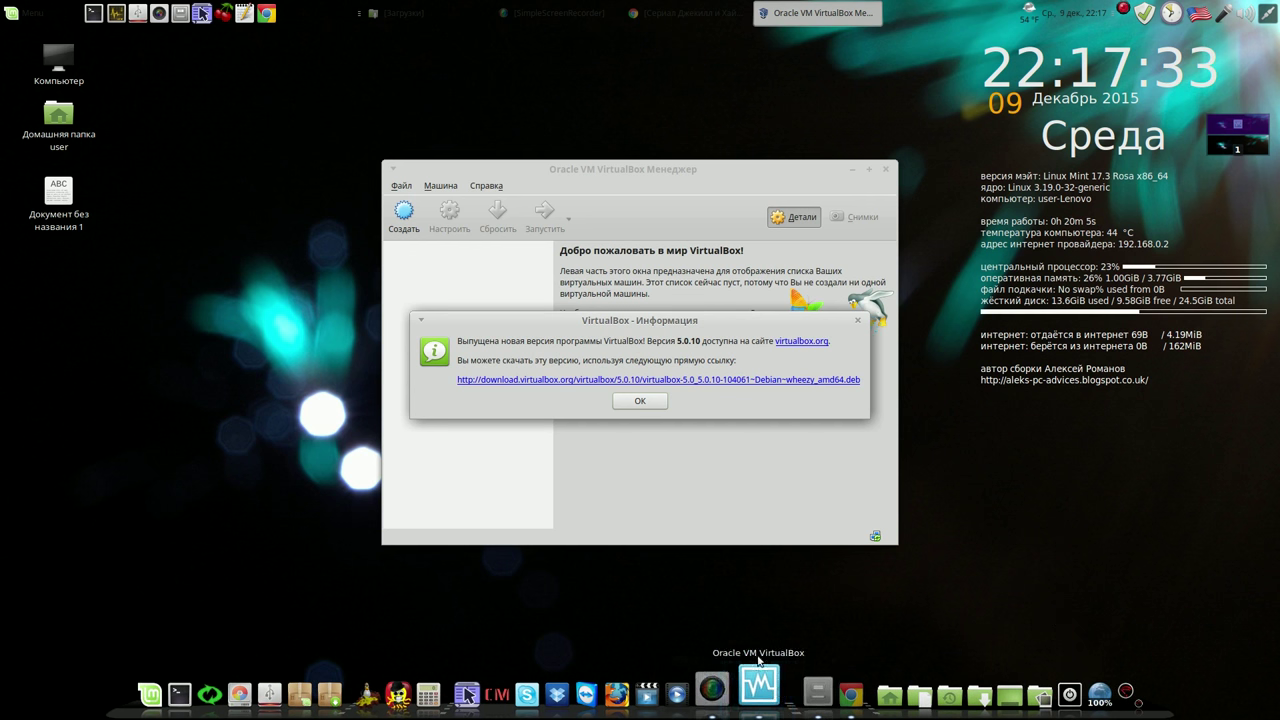
pyautogui.click(646, 401)
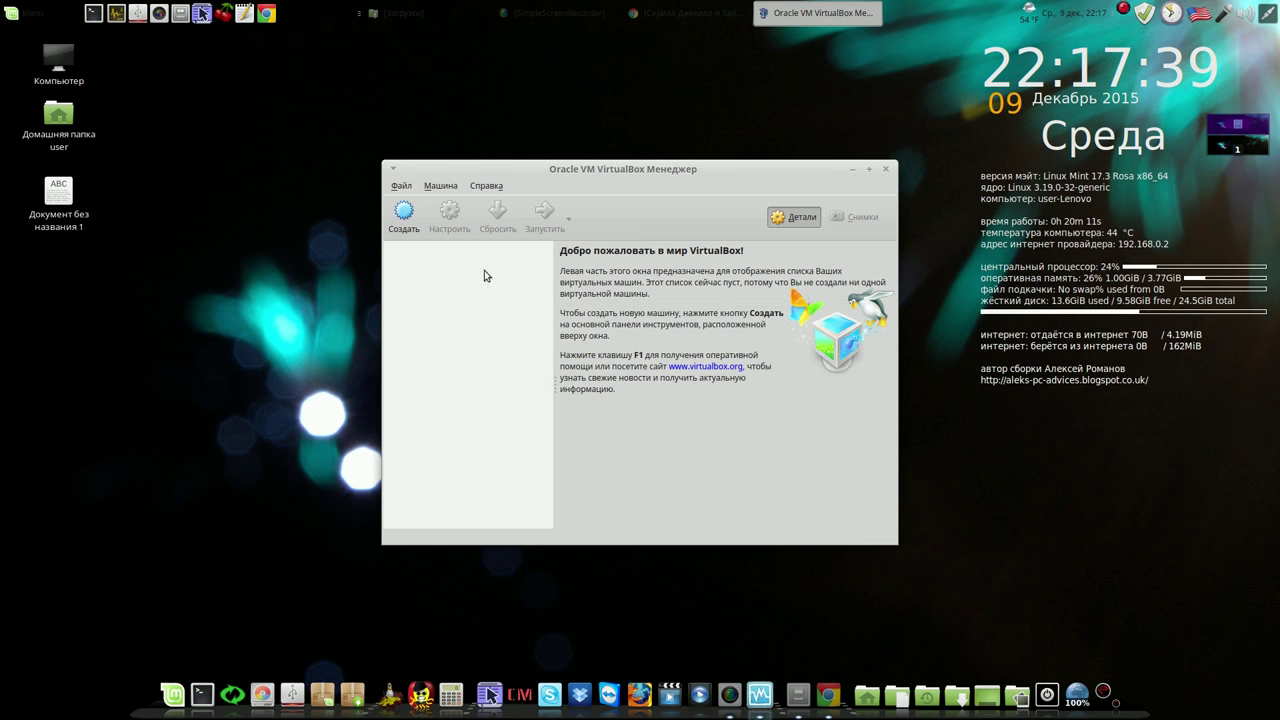
# Create a Linux virtual machine named 'mate' through the wizard and start it
pyautogui.click(397, 218)
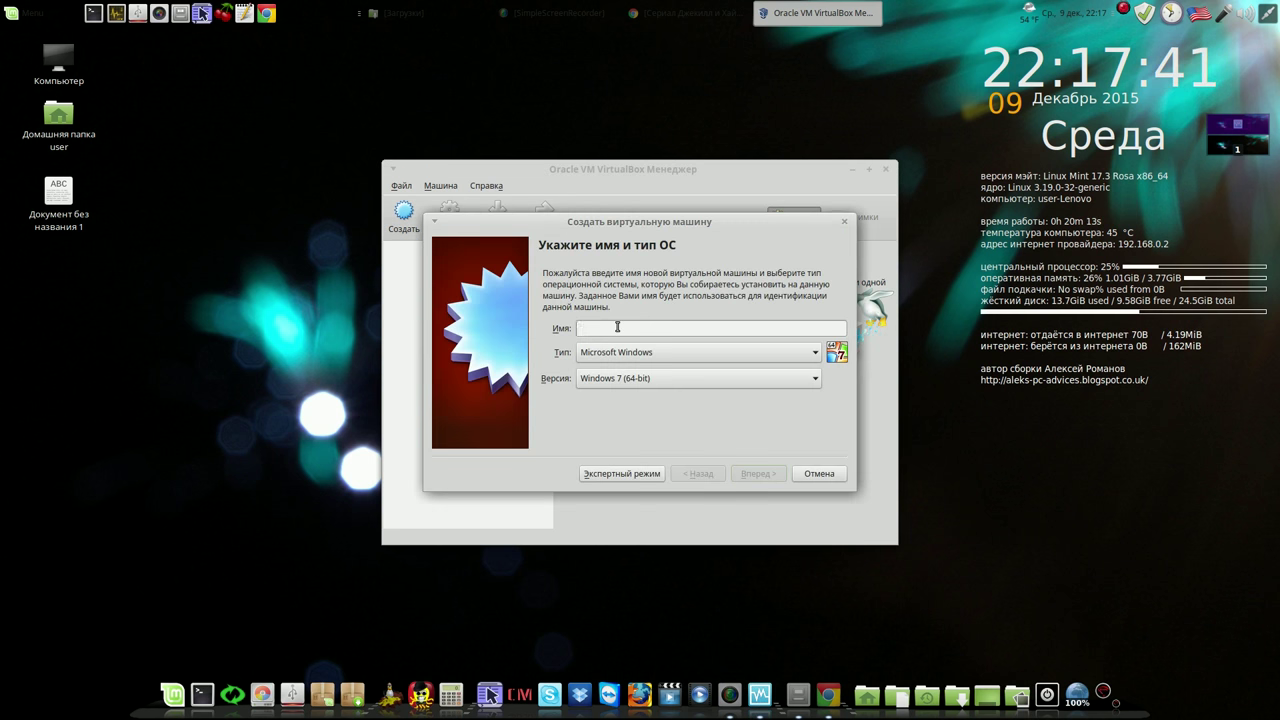
pyautogui.write('m')
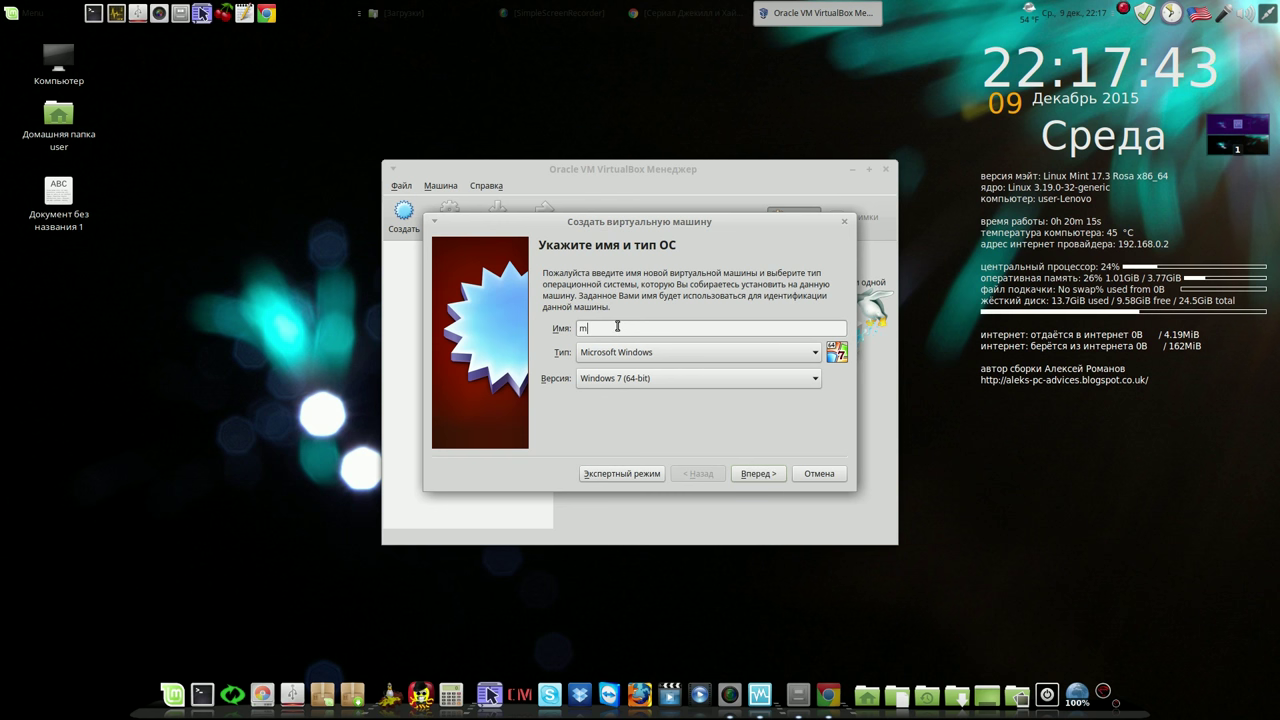
pyautogui.write('ate')
pyautogui.click(665, 355)
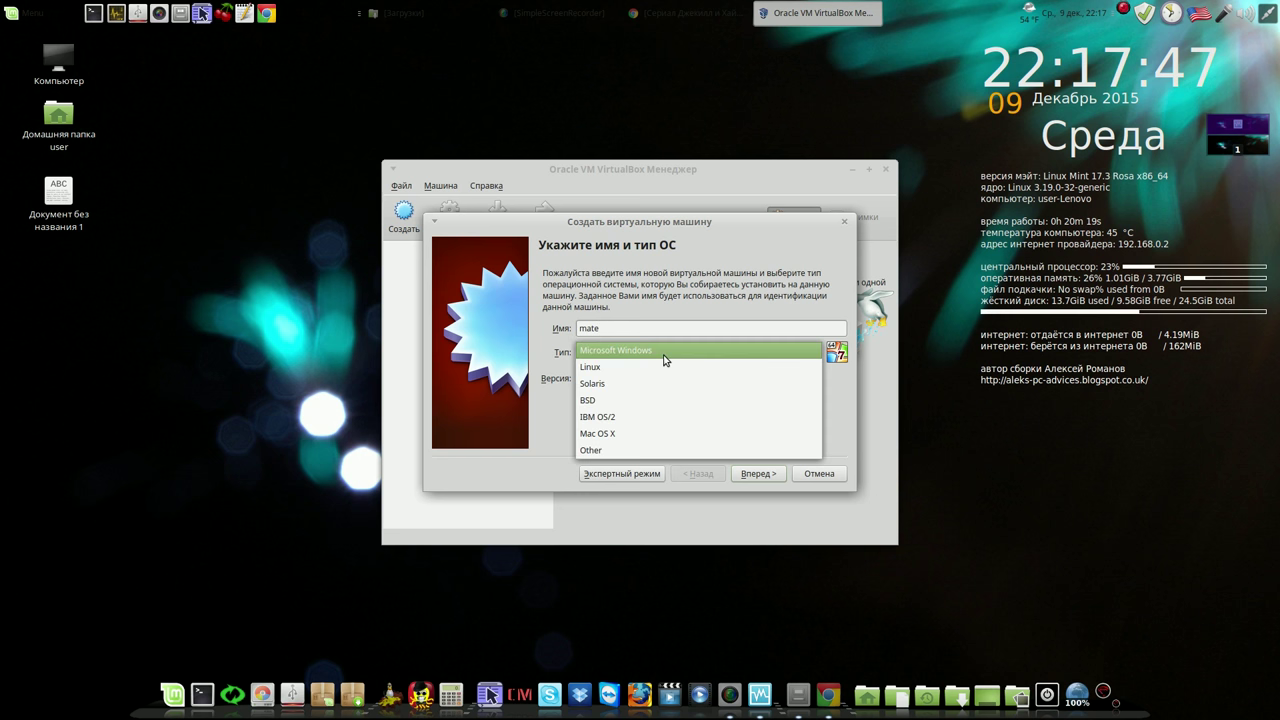
pyautogui.click(658, 367)
pyautogui.click(752, 474)
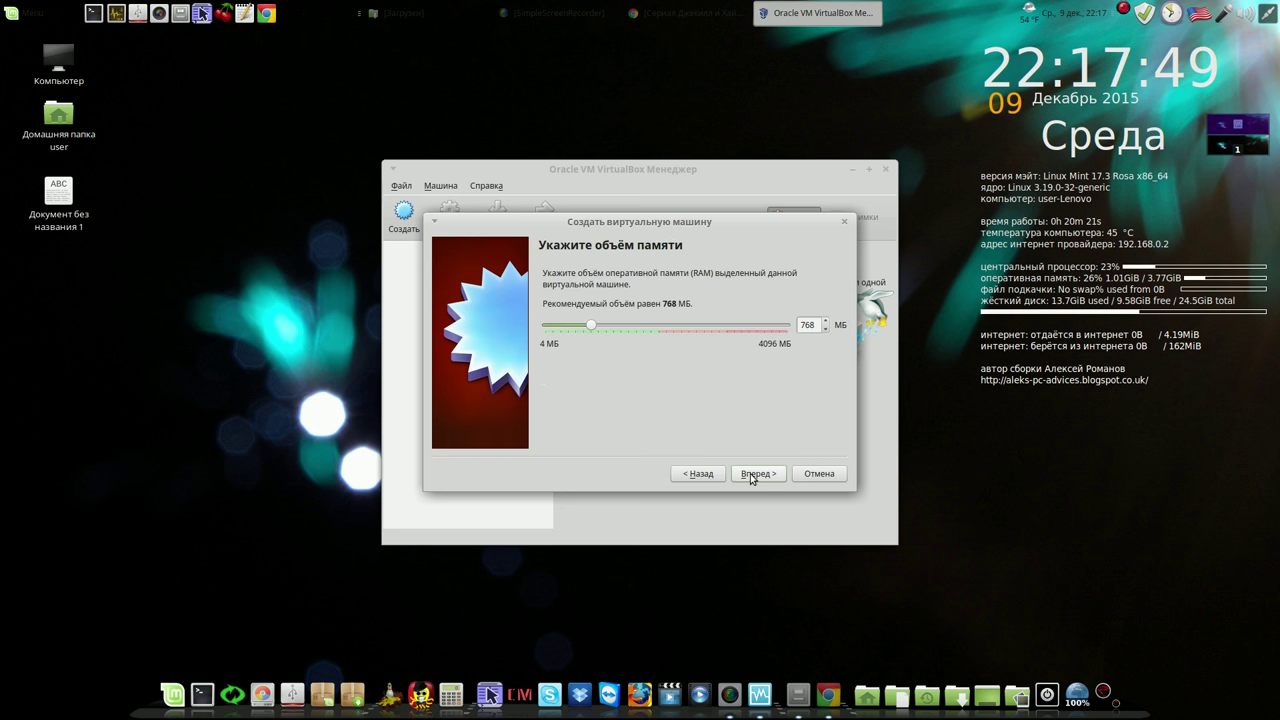
pyautogui.click(1123, 9)
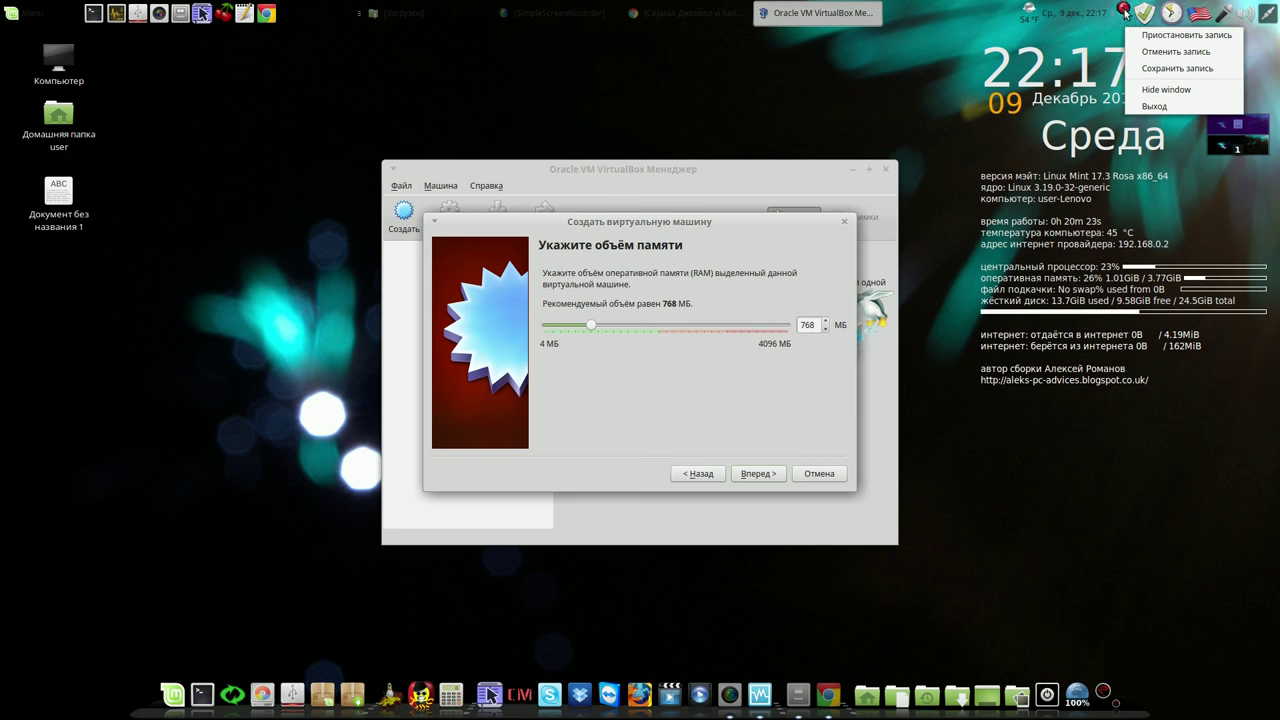
pyautogui.click(1160, 31)
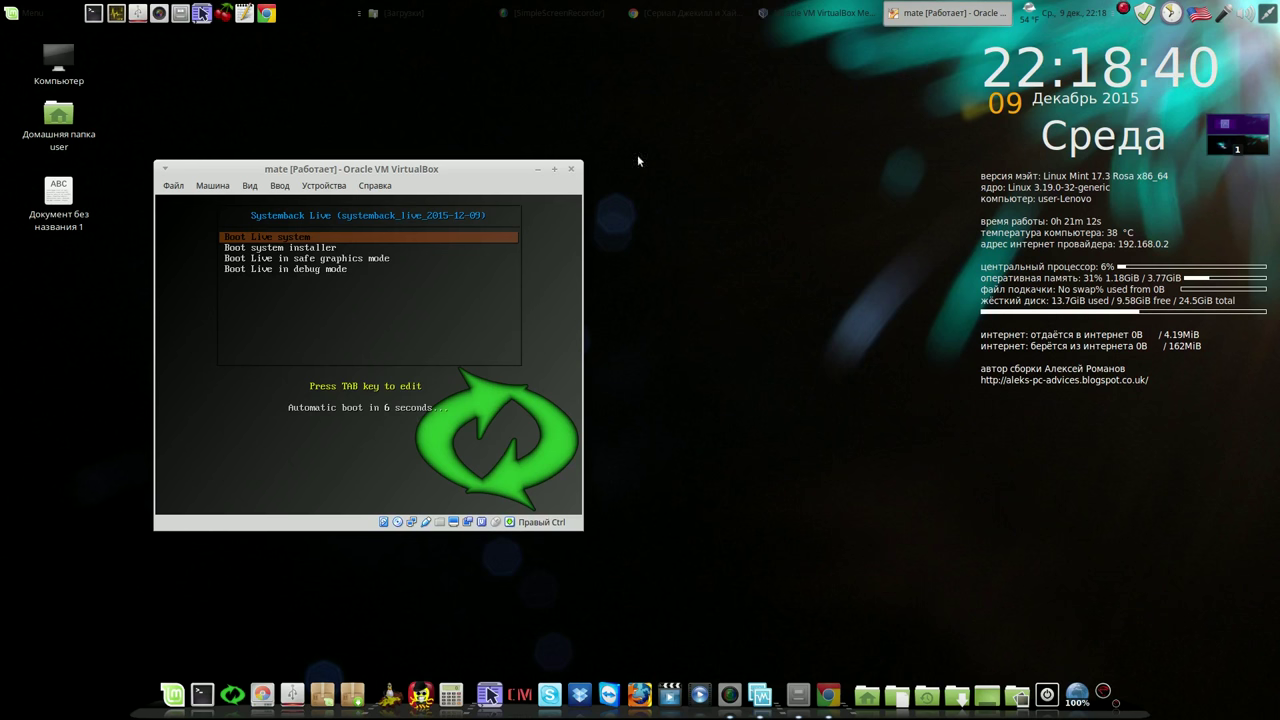
# Boot the 'mate' VM straight into the Systemback Live system
pyautogui.moveTo(392, 168); pyautogui.dragTo(590, 101)
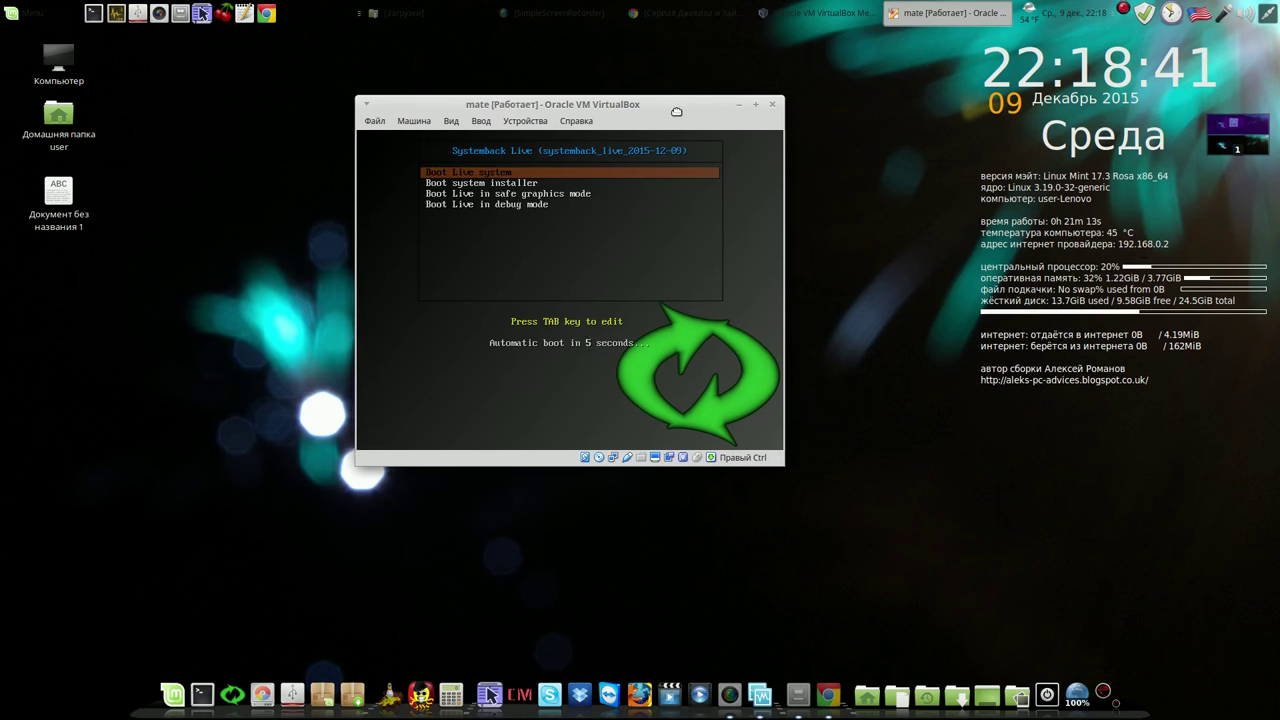
pyautogui.press('Return')
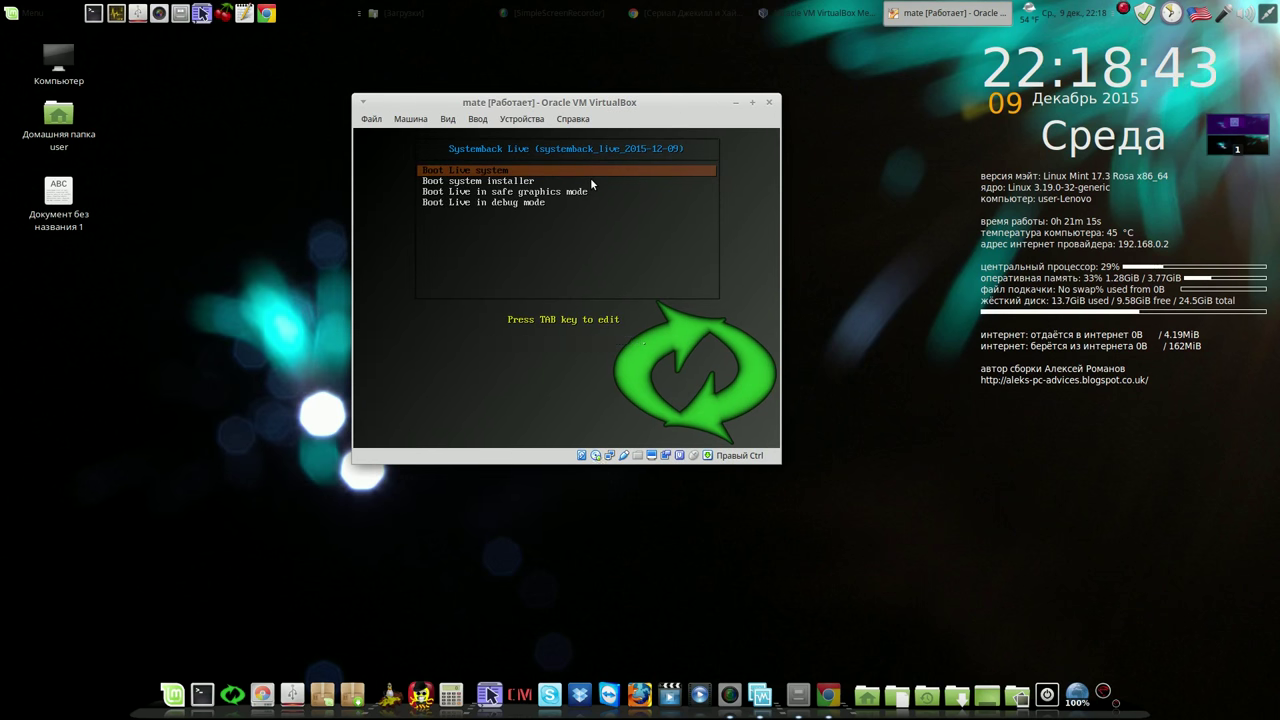
pyautogui.click(1123, 9)
pyautogui.click(1151, 38)
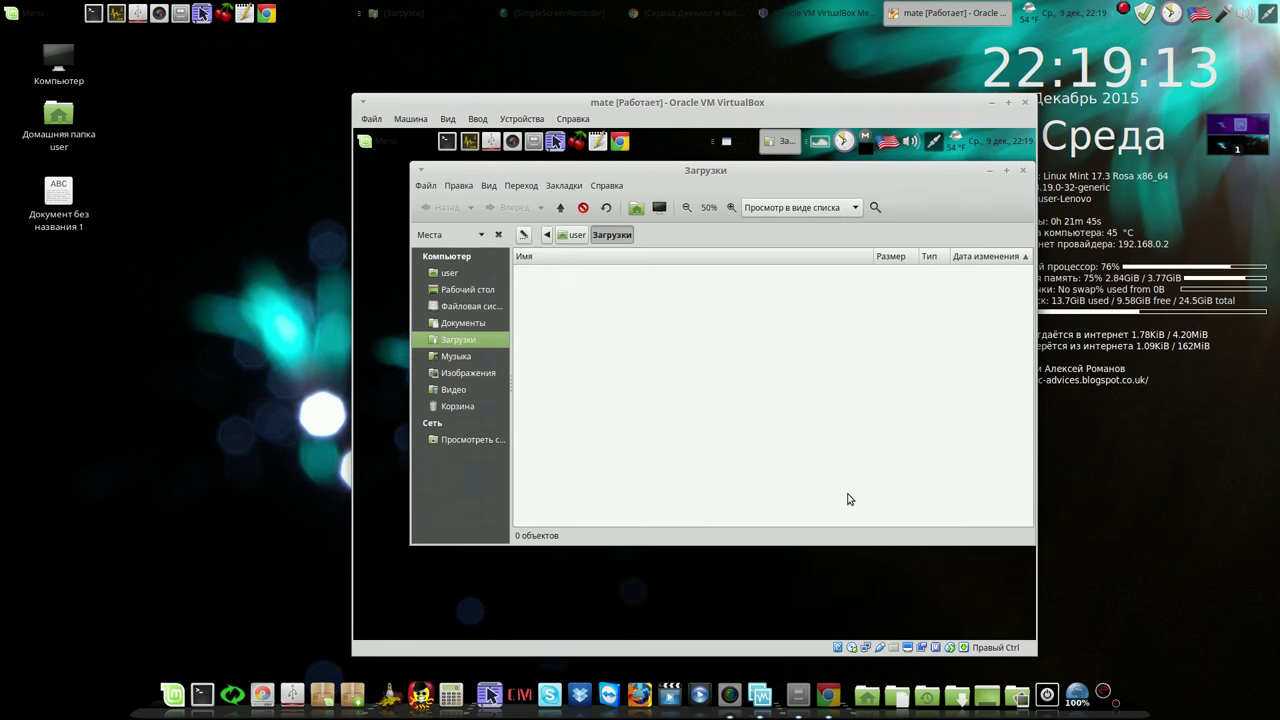
# In the guest, close the Загрузки folder and quit the MEGAsync setup wizard
pyautogui.click(1021, 172)
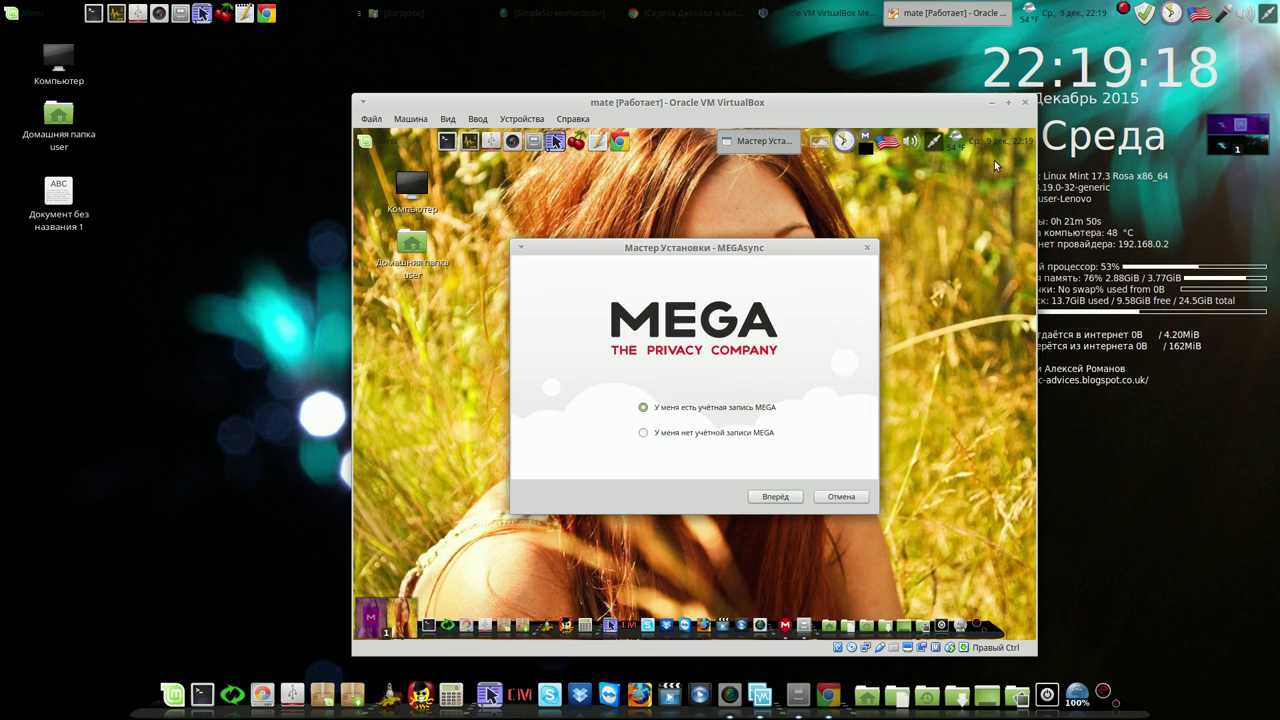
pyautogui.click(845, 497)
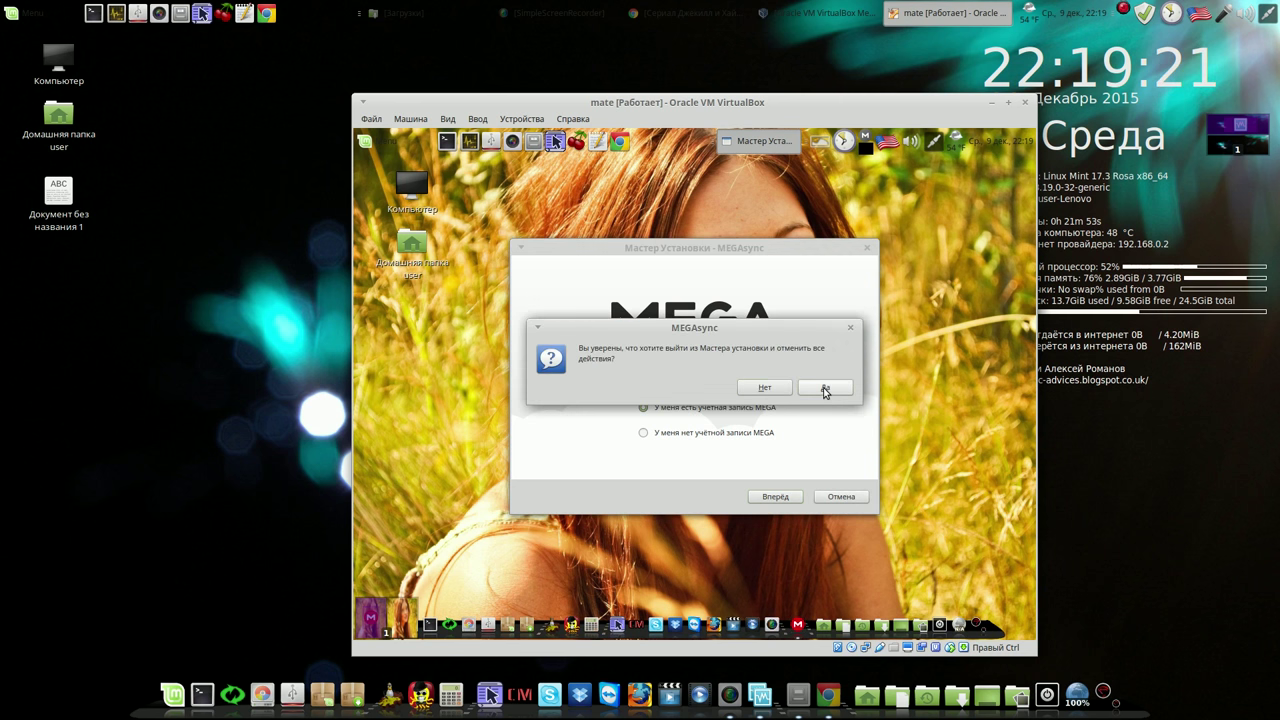
pyautogui.click(825, 390)
# Enlarge the VM window, then power off the machine with Выключить машину
pyautogui.moveTo(891, 106); pyautogui.dragTo(647, 51)
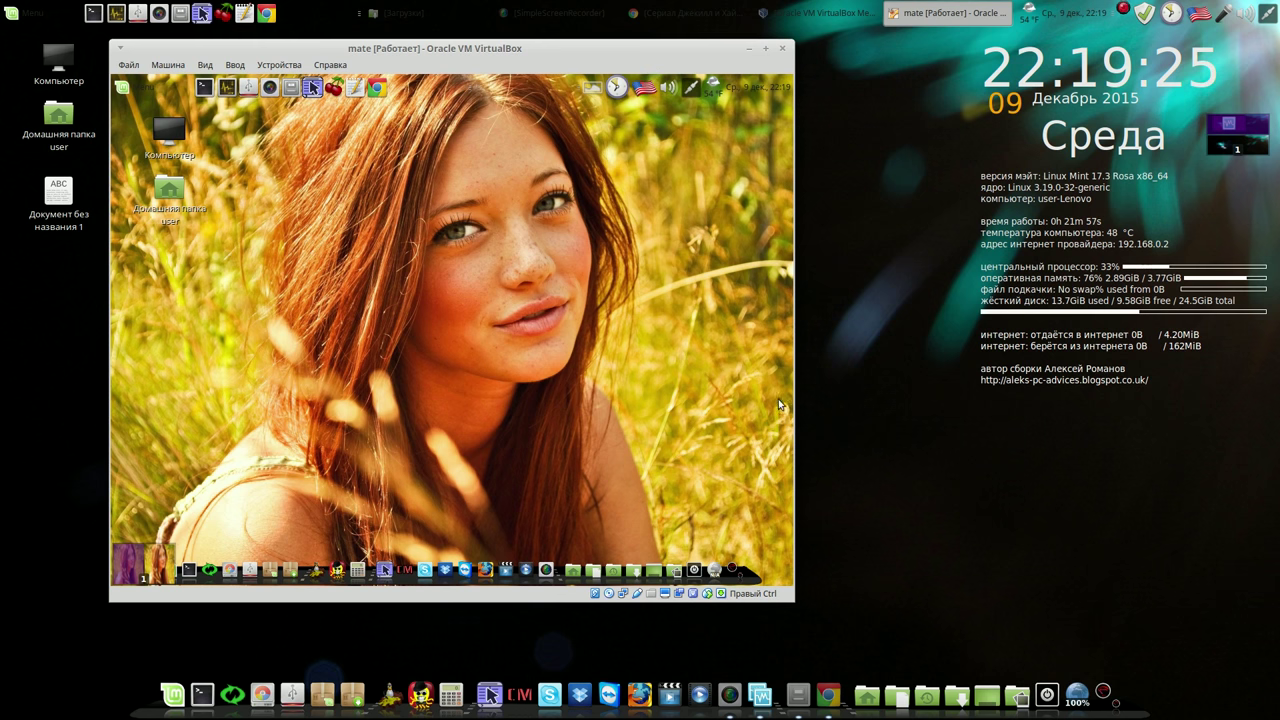
pyautogui.moveTo(796, 607)
pyautogui.mouseDown()
pyautogui.moveTo(846, 611)
pyautogui.moveTo(846, 628)
pyautogui.moveTo(881, 624)
pyautogui.moveTo(802, 598)
pyautogui.mouseUp()
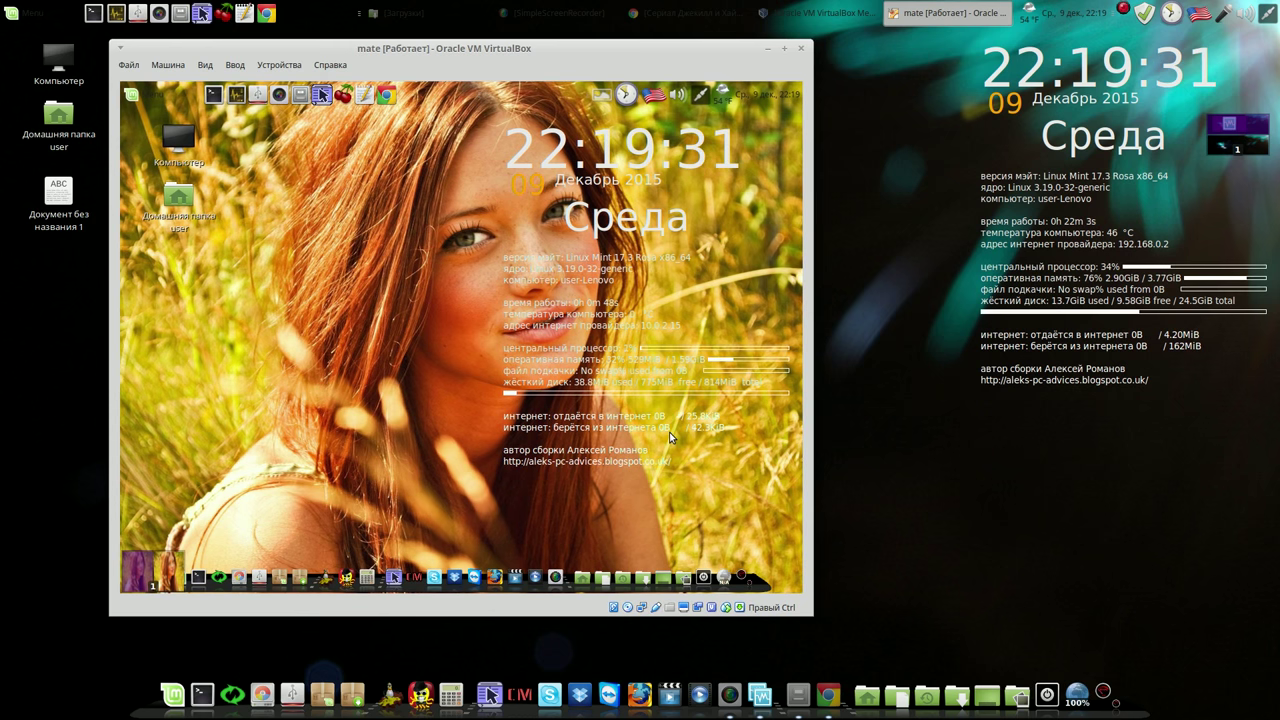
pyautogui.click(801, 48)
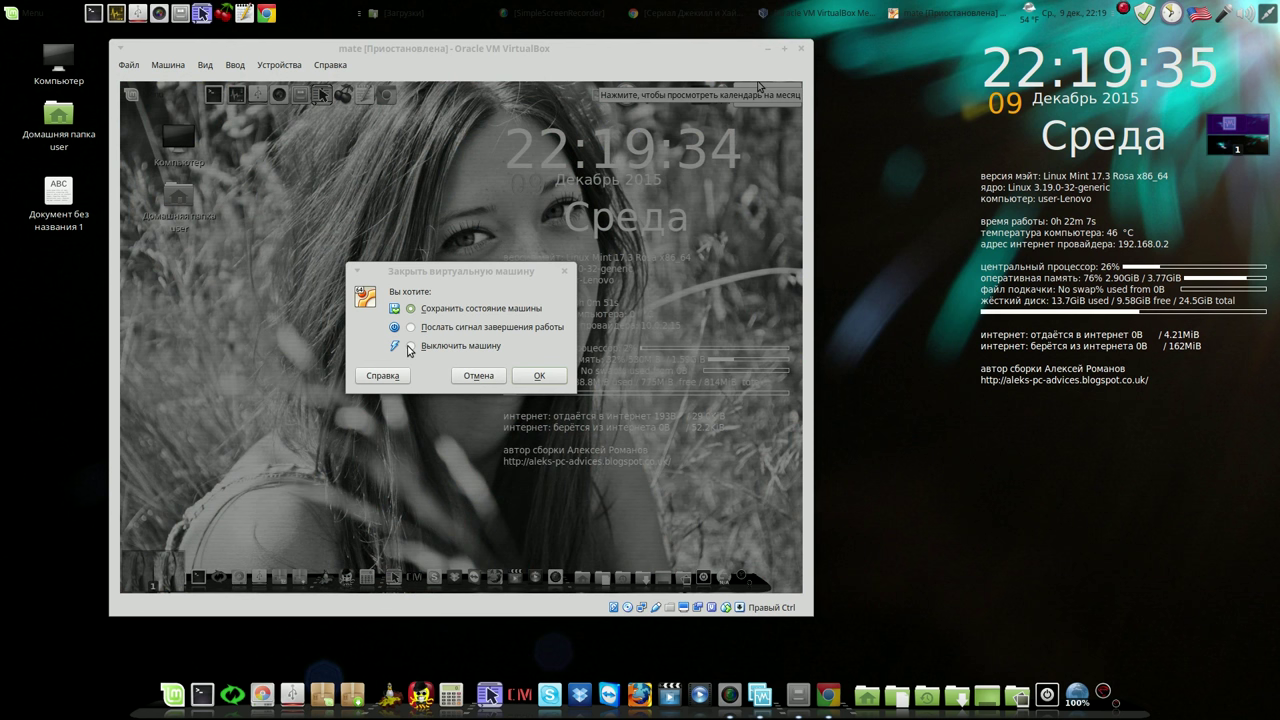
pyautogui.click(411, 346)
pyautogui.click(533, 376)
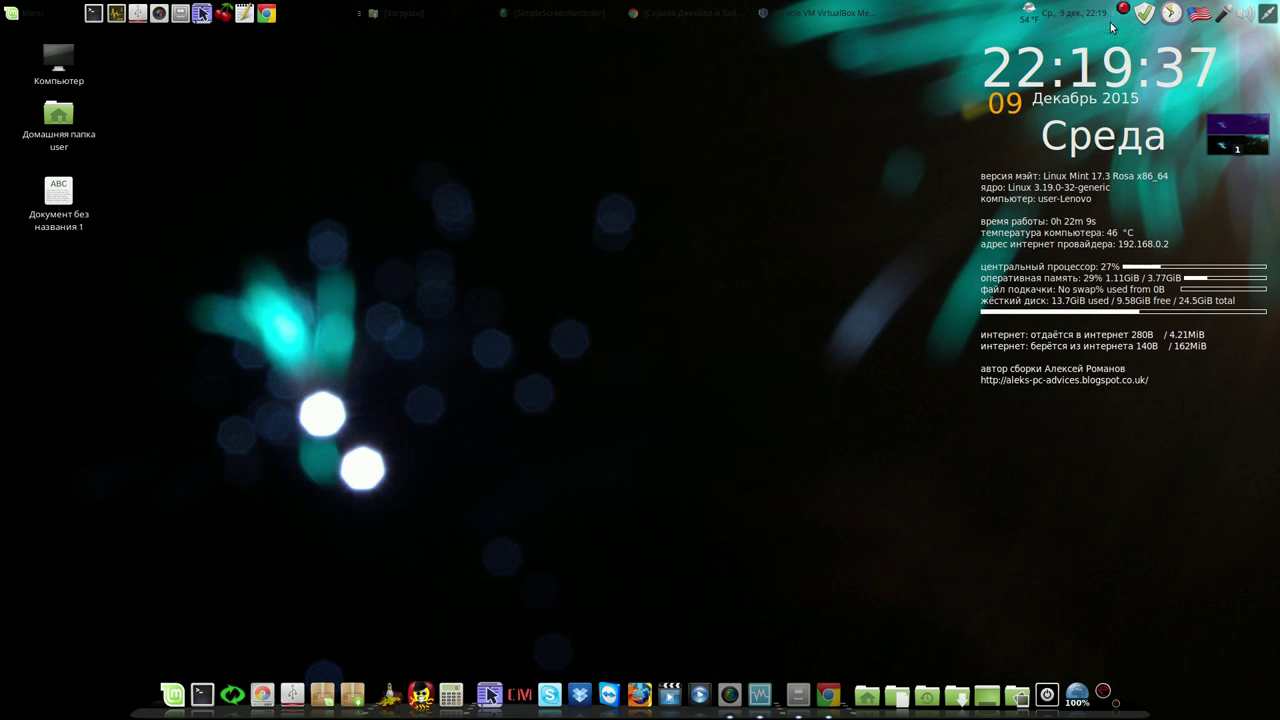
pyautogui.rightClick(1124, 12)
pyautogui.click(1156, 36)
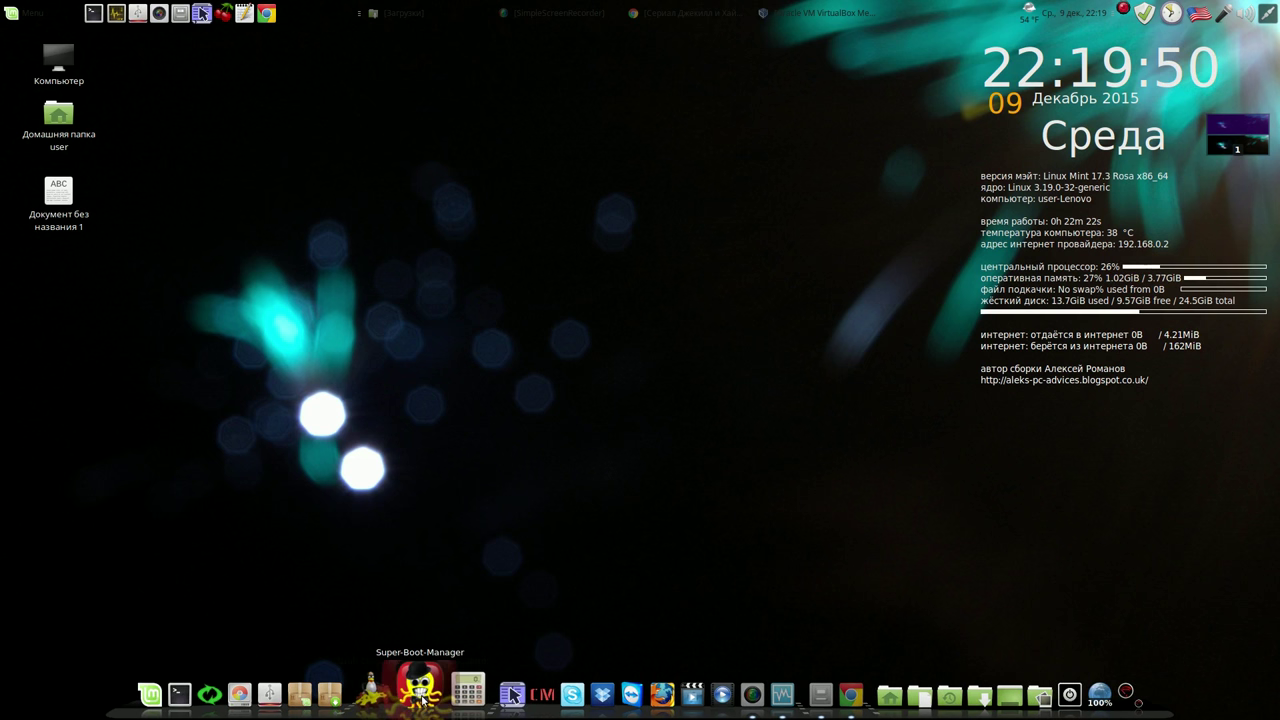
pyautogui.click(419, 690)
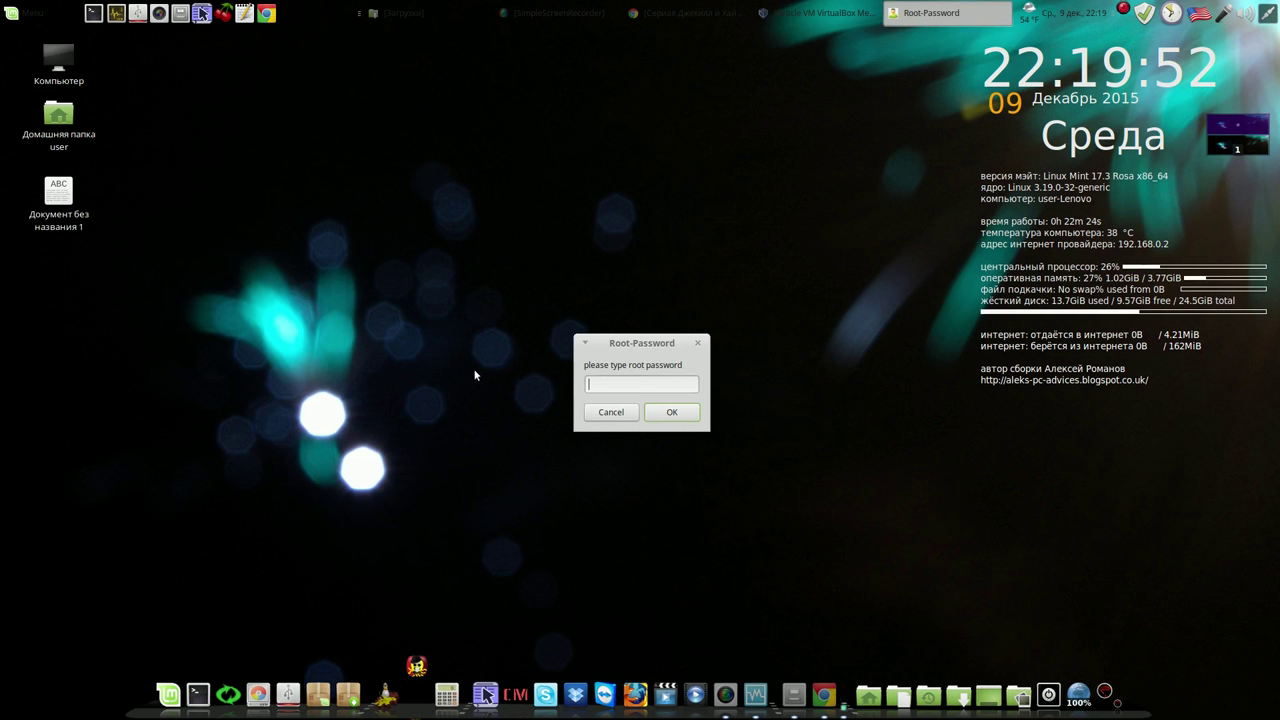
pyautogui.write('••')
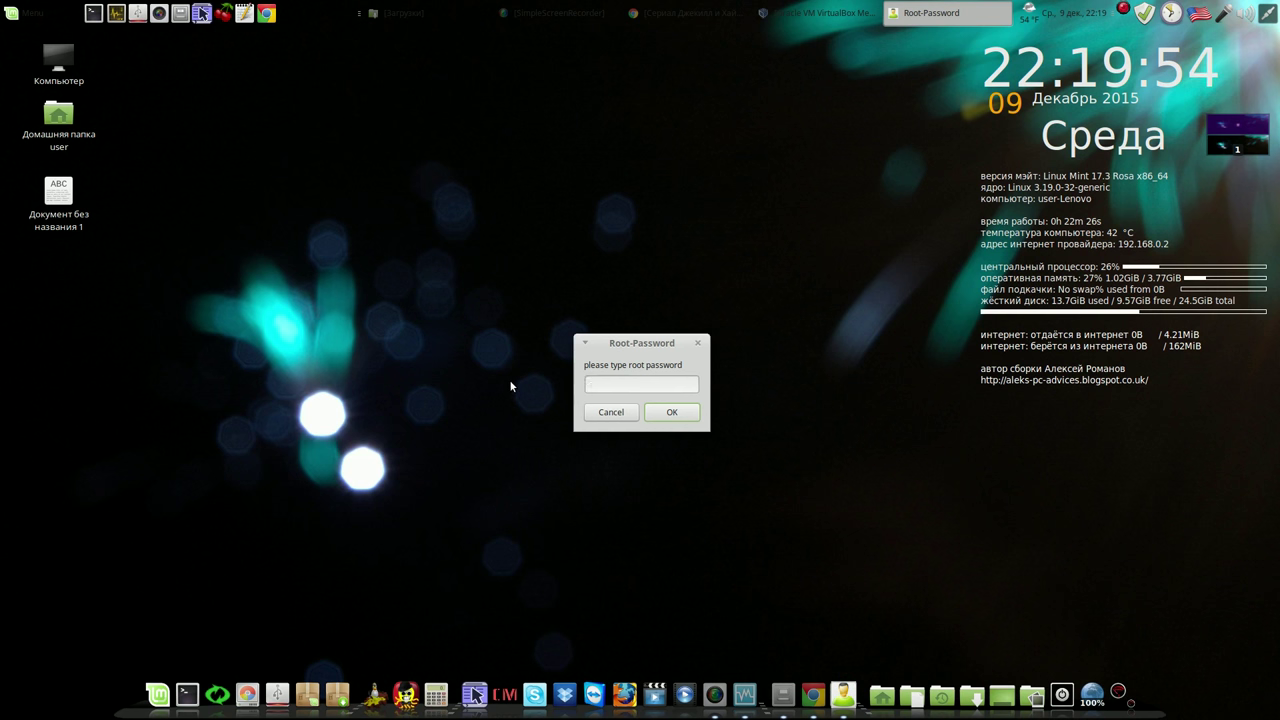
pyautogui.write('••')
pyautogui.click(688, 414)
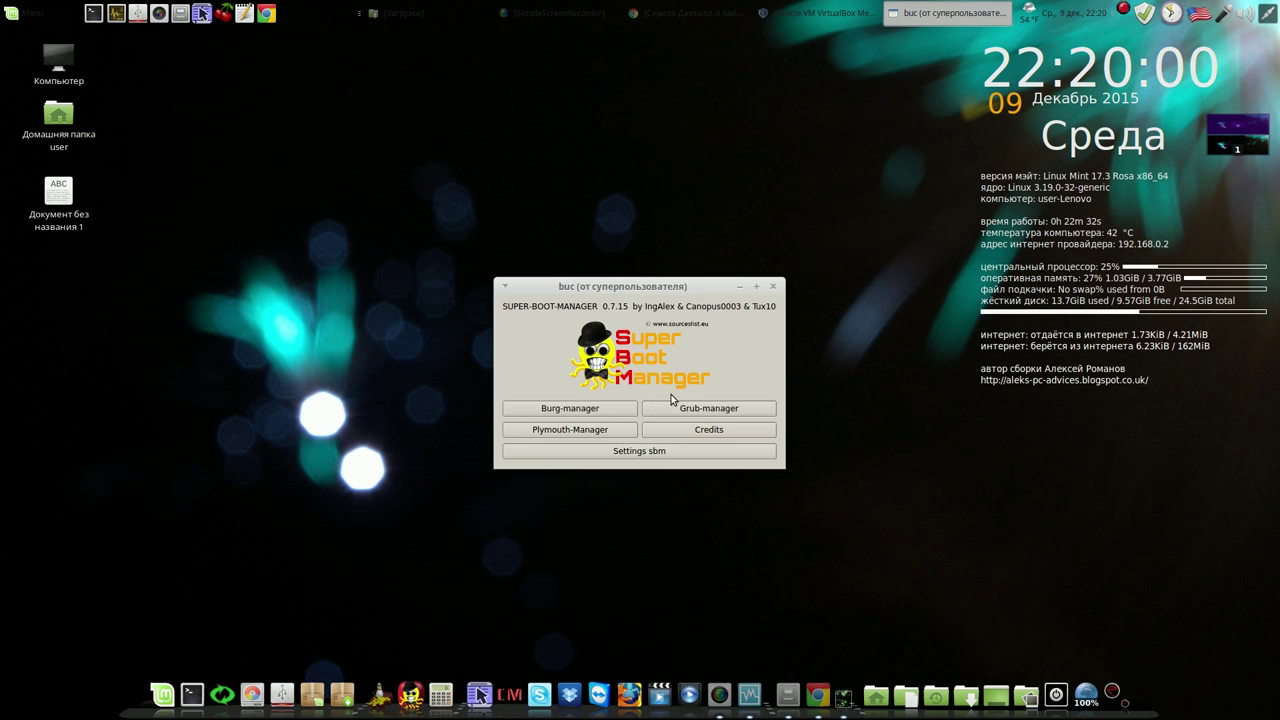
pyautogui.click(591, 409)
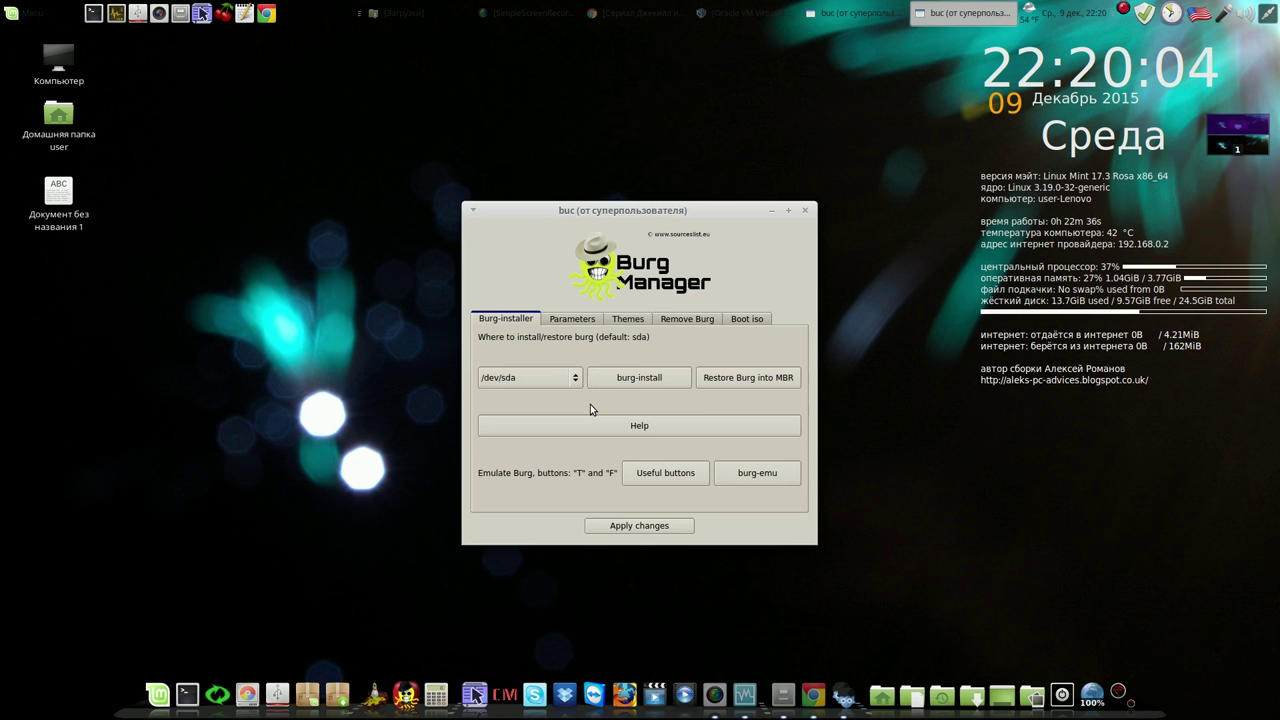
pyautogui.click(742, 479)
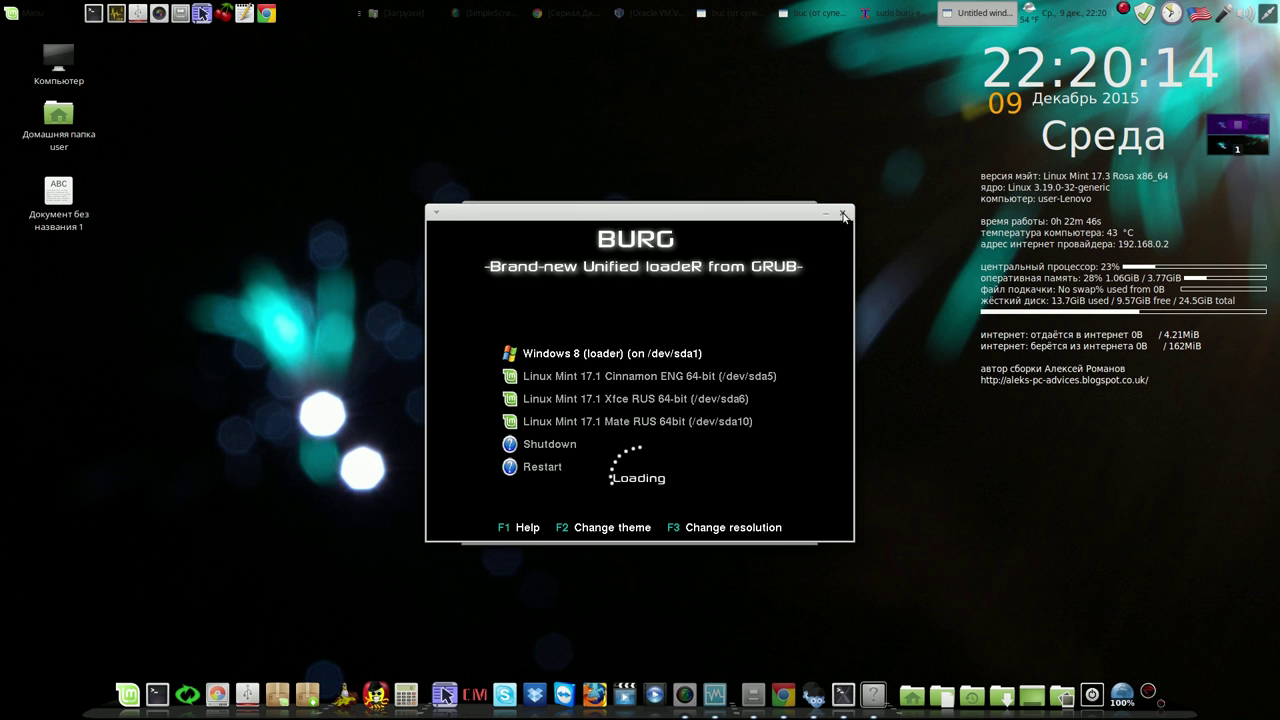
pyautogui.click(845, 215)
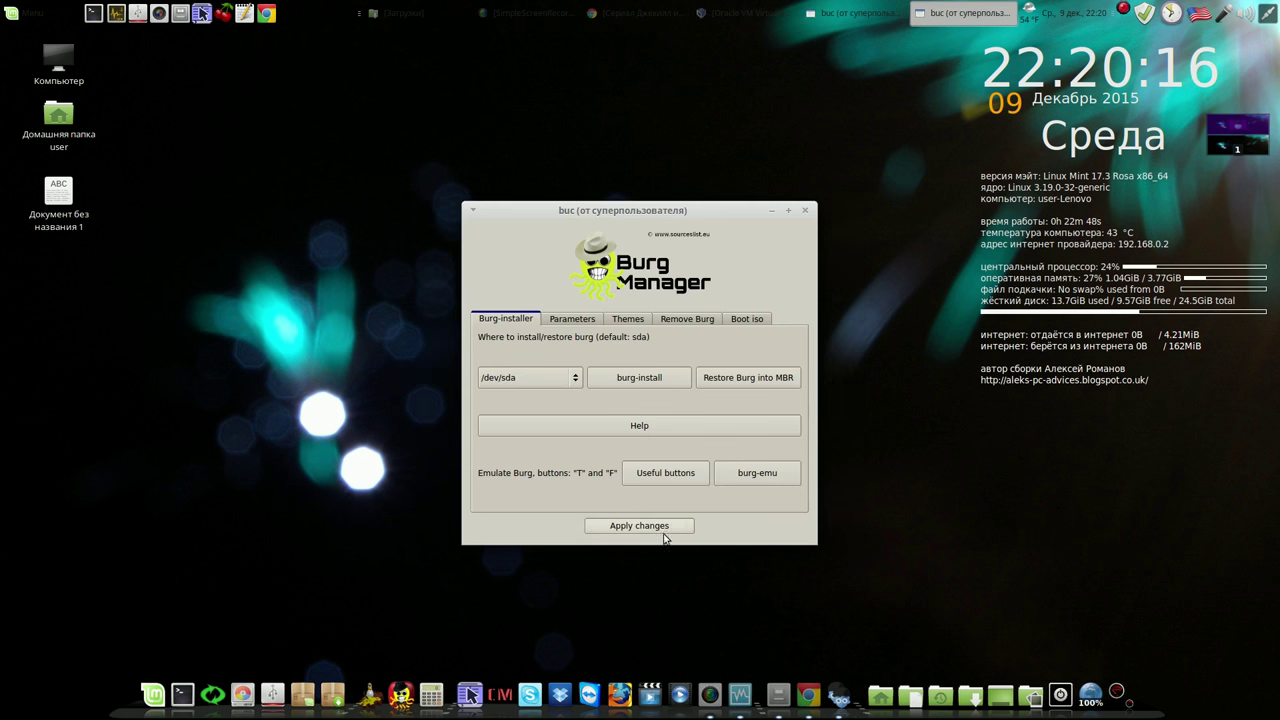
pyautogui.click(805, 211)
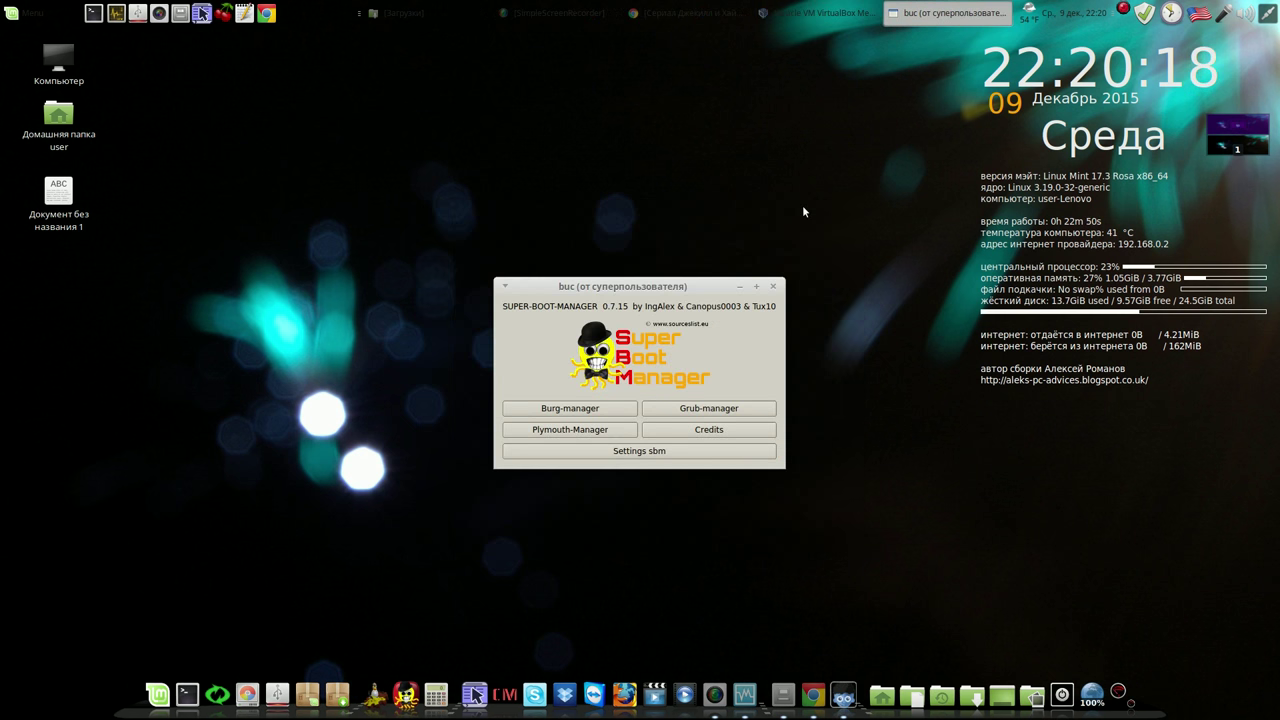
pyautogui.click(774, 286)
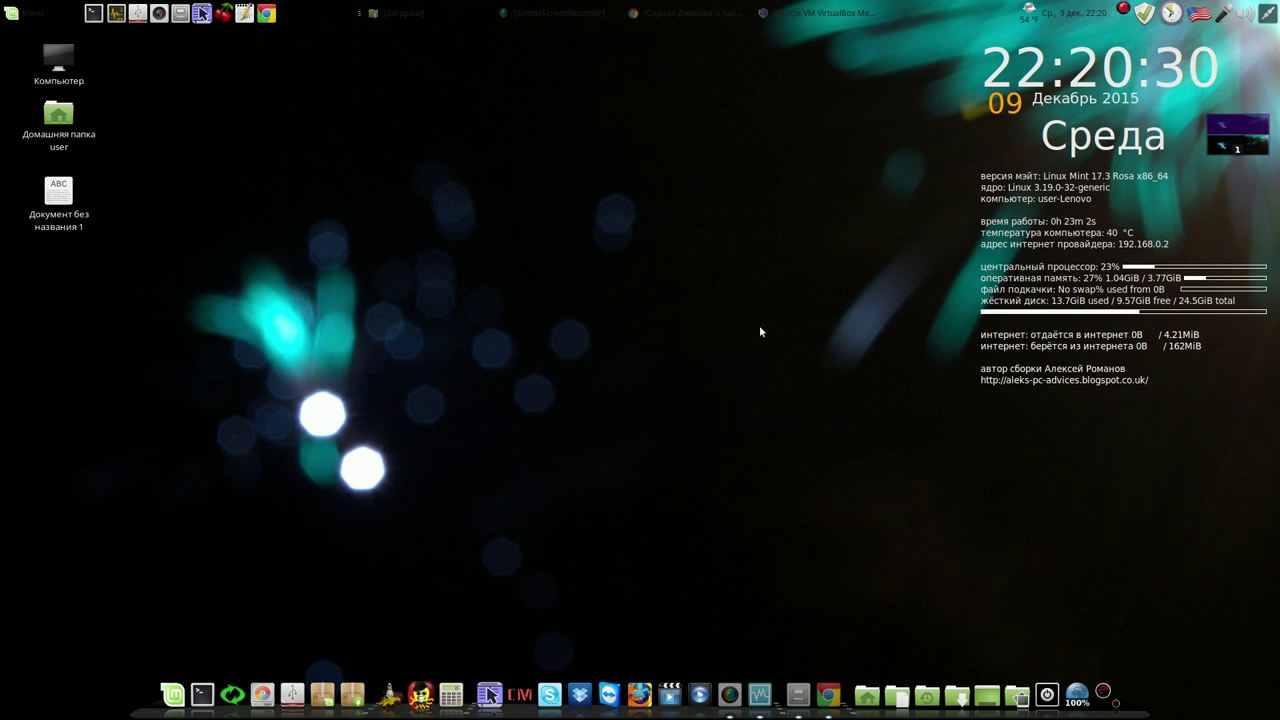
pyautogui.click(1143, 13)
# Accept switching to a local mirror and authenticate with the administrator password
pyautogui.moveTo(766, 166); pyautogui.dragTo(655, 101)
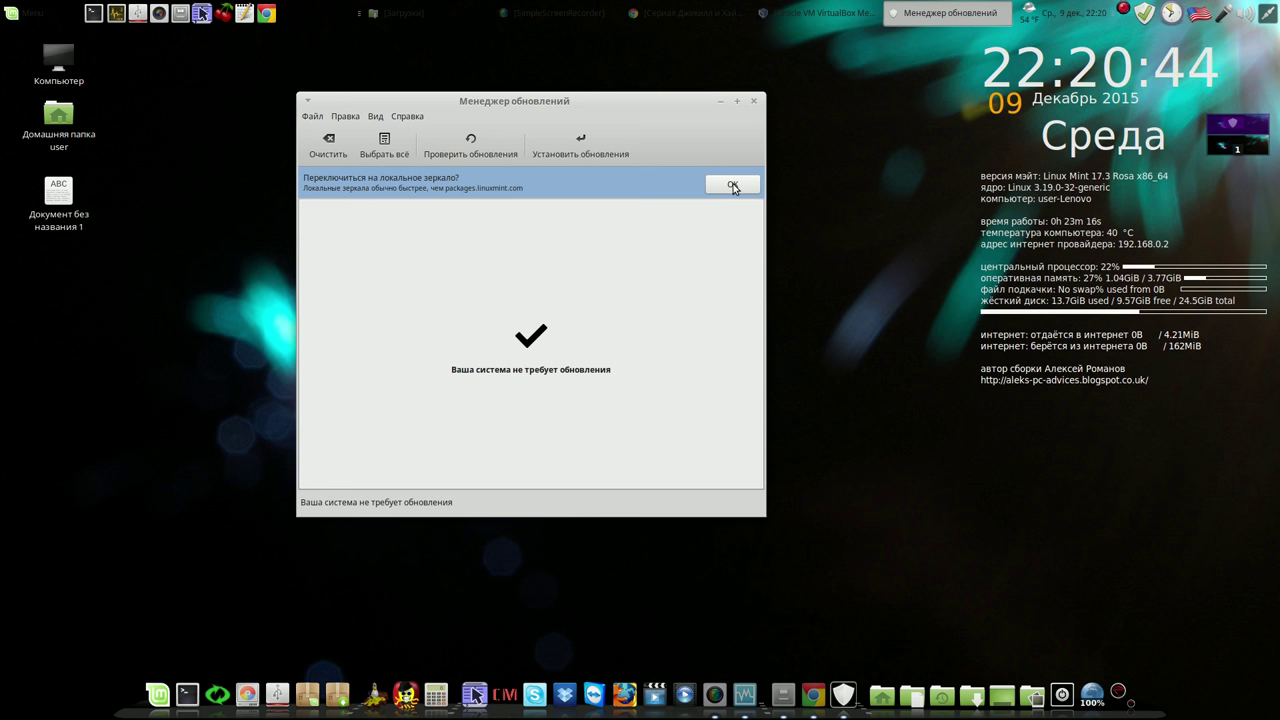
pyautogui.click(733, 186)
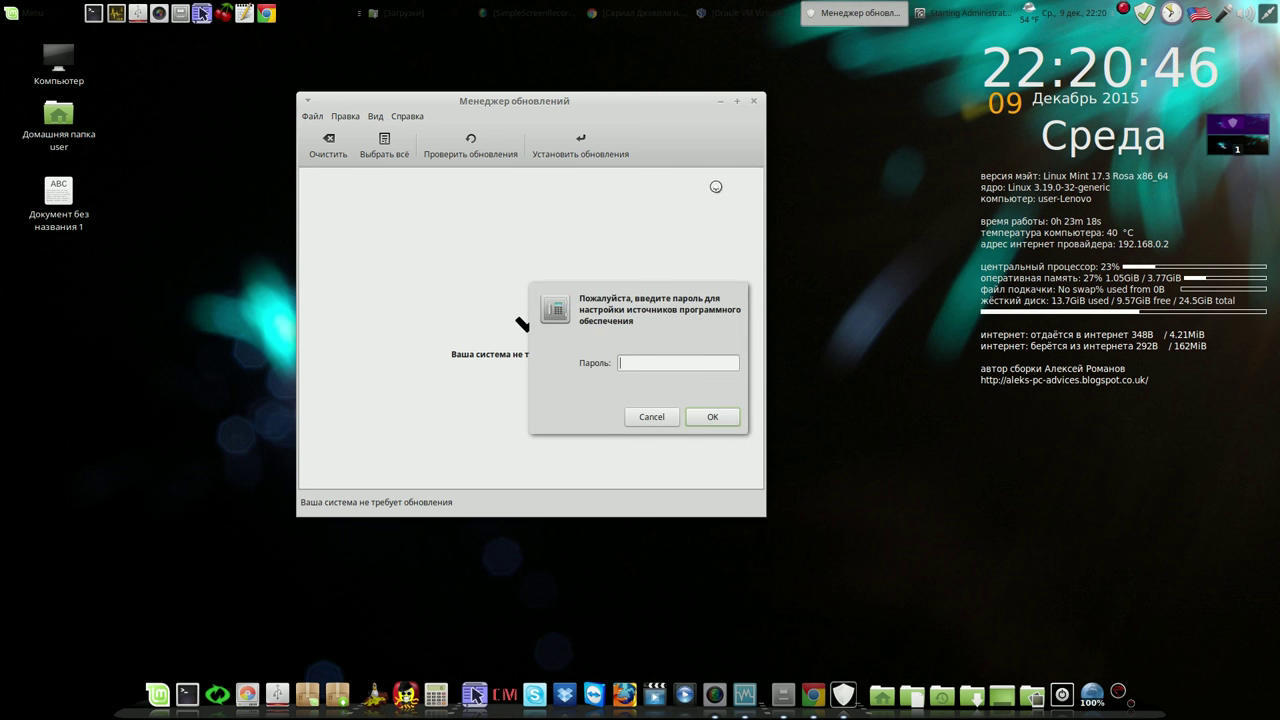
pyautogui.write('*')
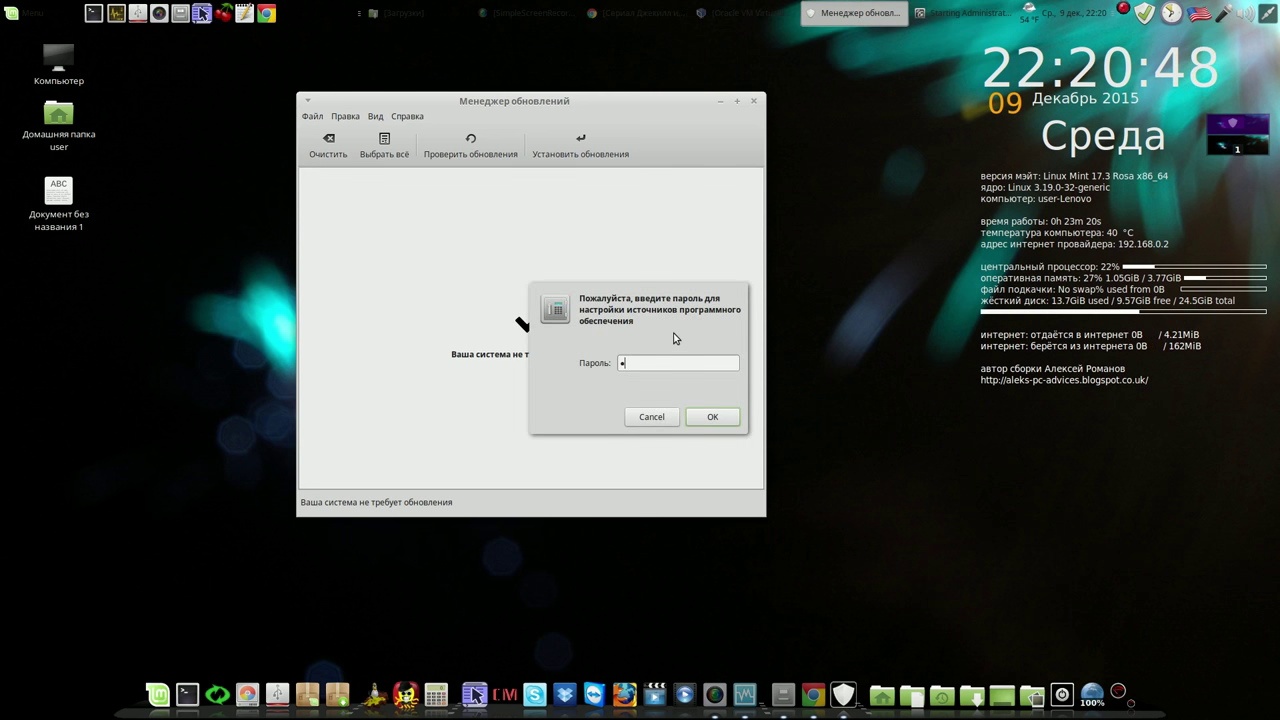
pyautogui.write('***')
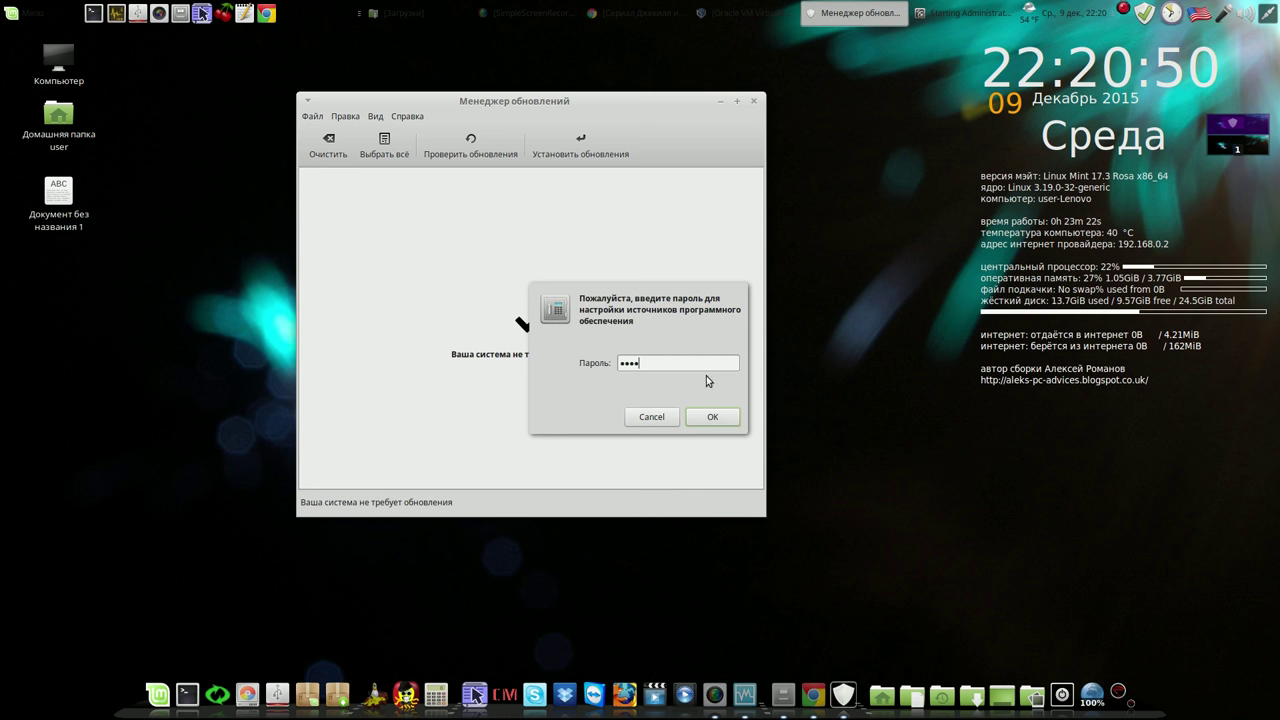
pyautogui.click(711, 414)
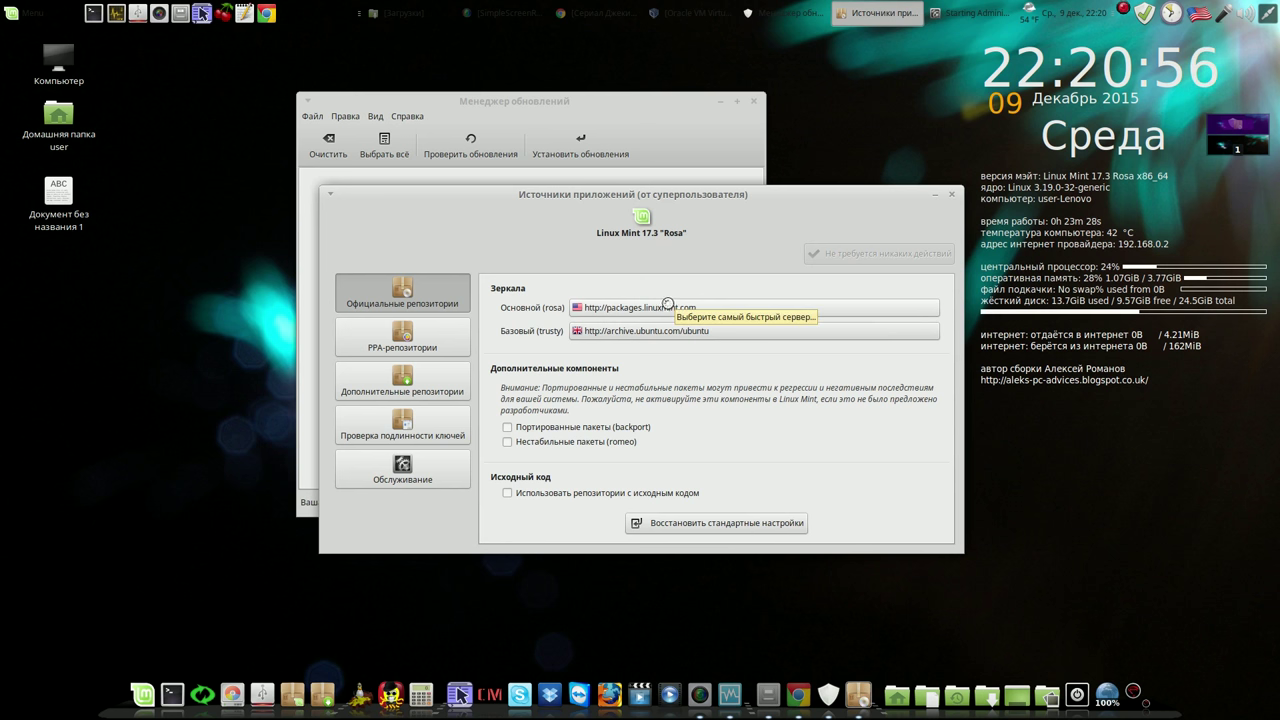
# Set the main mirror to the University of Kent UK Mirror Service
pyautogui.click(620, 308)
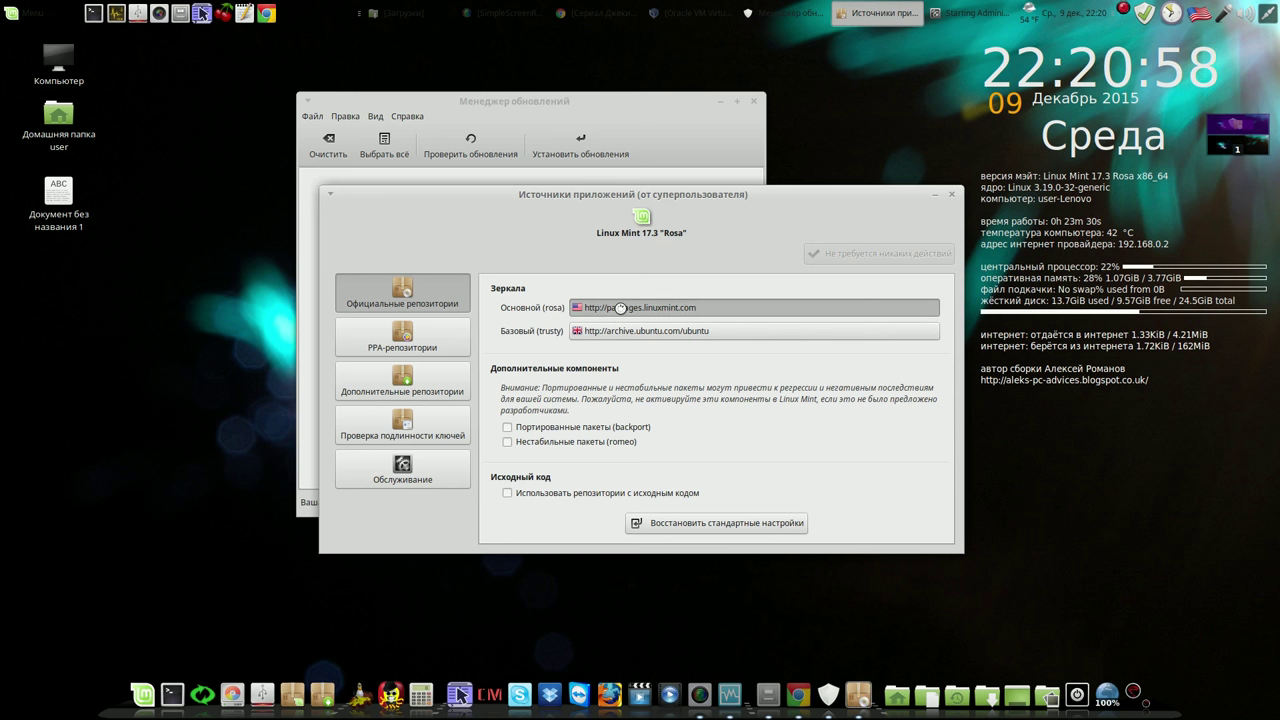
pyautogui.moveTo(704, 253); pyautogui.dragTo(566, 98)
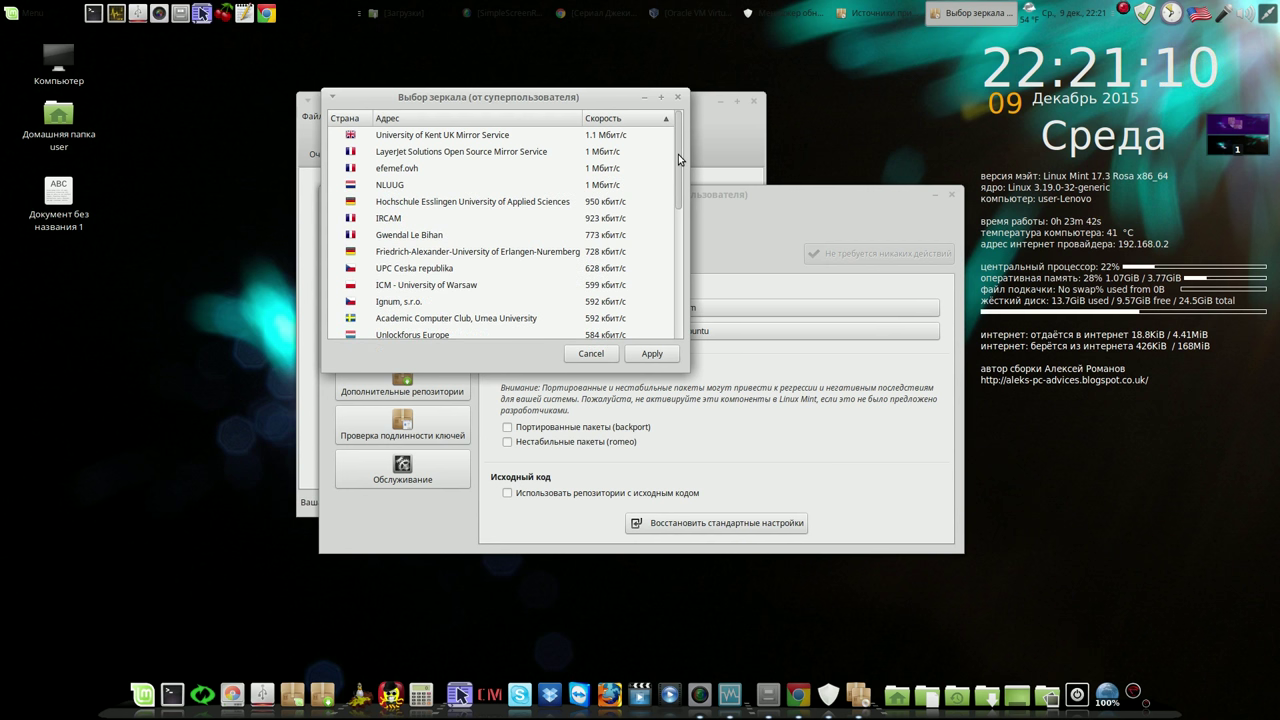
pyautogui.click(511, 136)
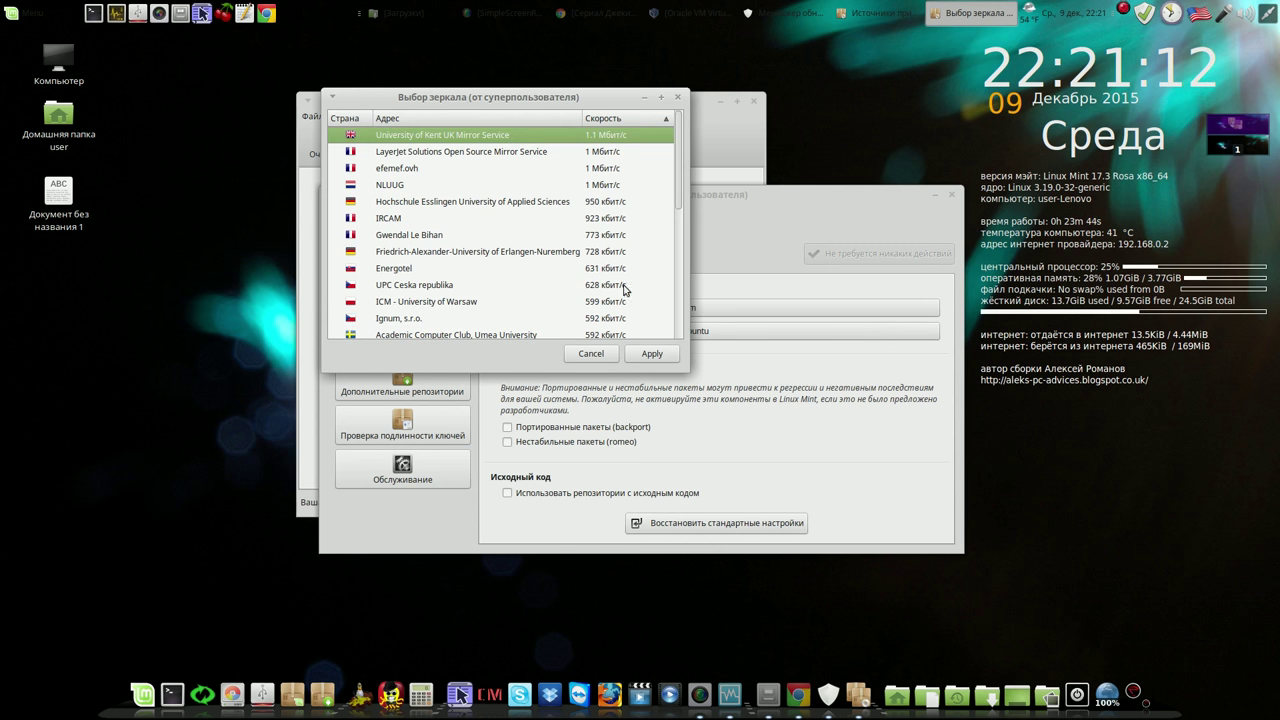
pyautogui.click(651, 354)
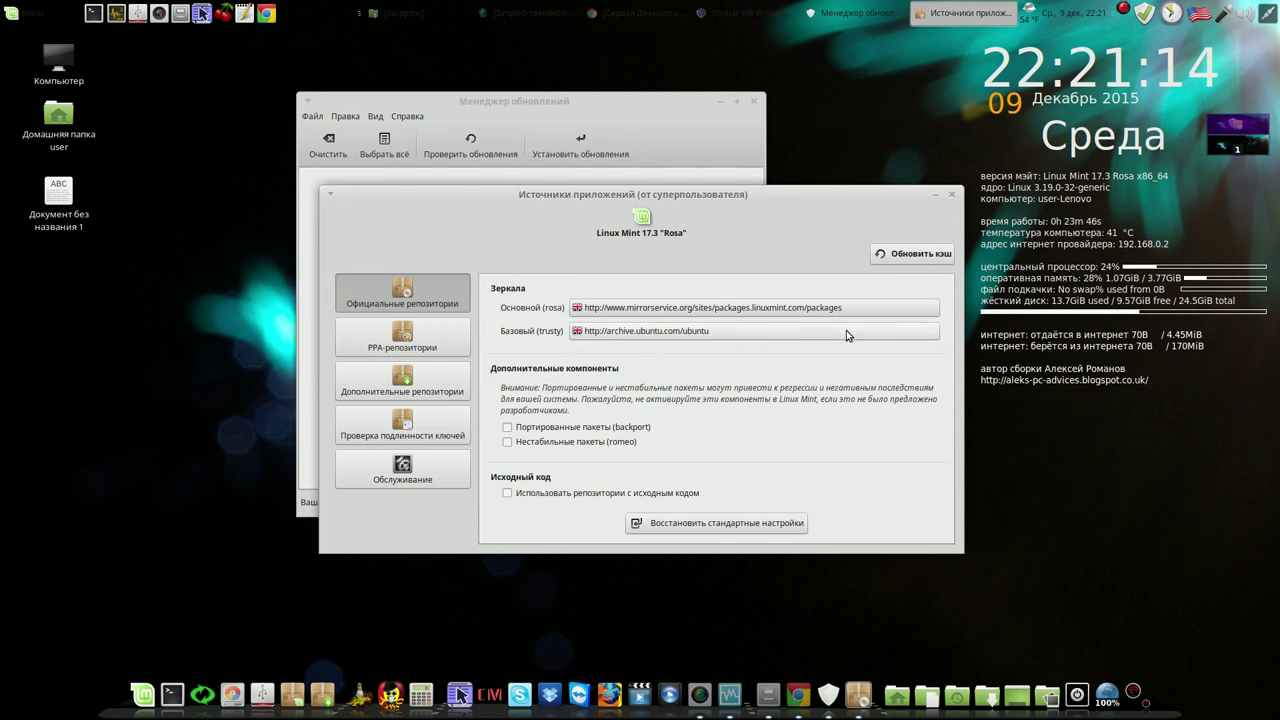
# Refresh the package cache, close Software Sources, and open Update Manager preferences
pyautogui.click(904, 256)
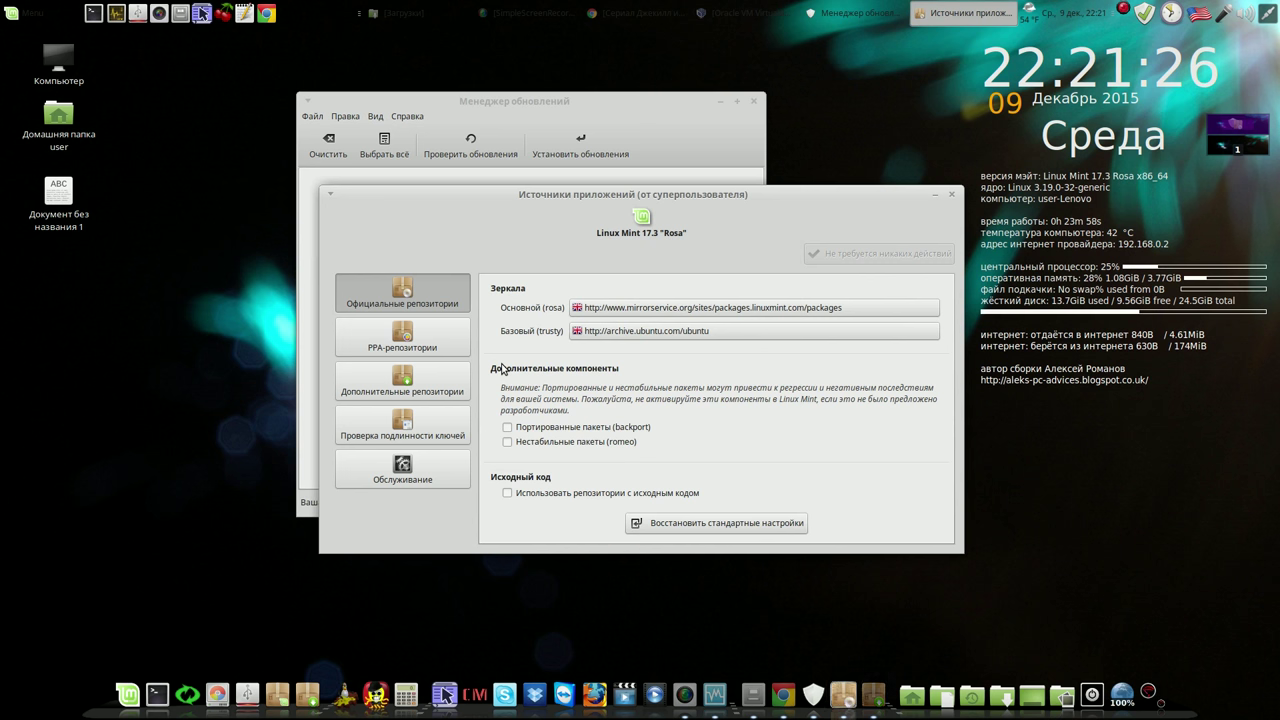
pyautogui.click(951, 195)
pyautogui.click(345, 116)
pyautogui.click(365, 147)
# Set auto-refresh to every 30 days, 0 hours, apply, and check for updates
pyautogui.click(444, 266)
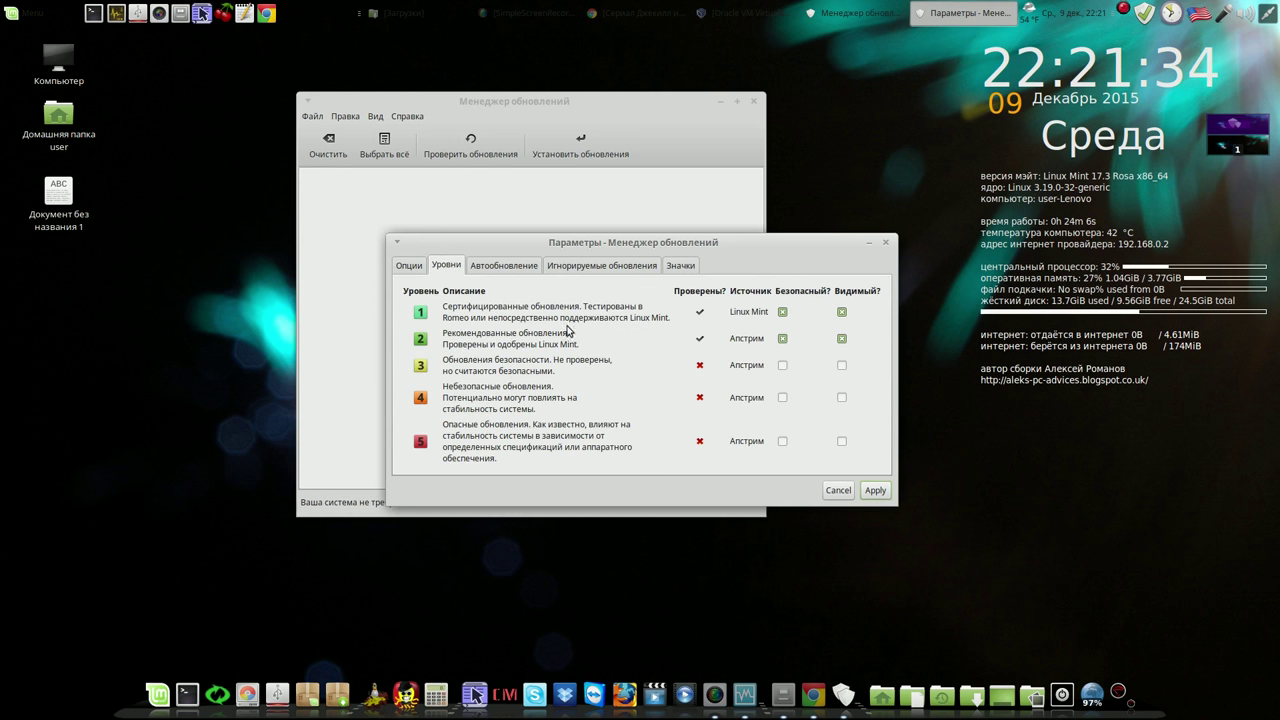
pyautogui.click(506, 268)
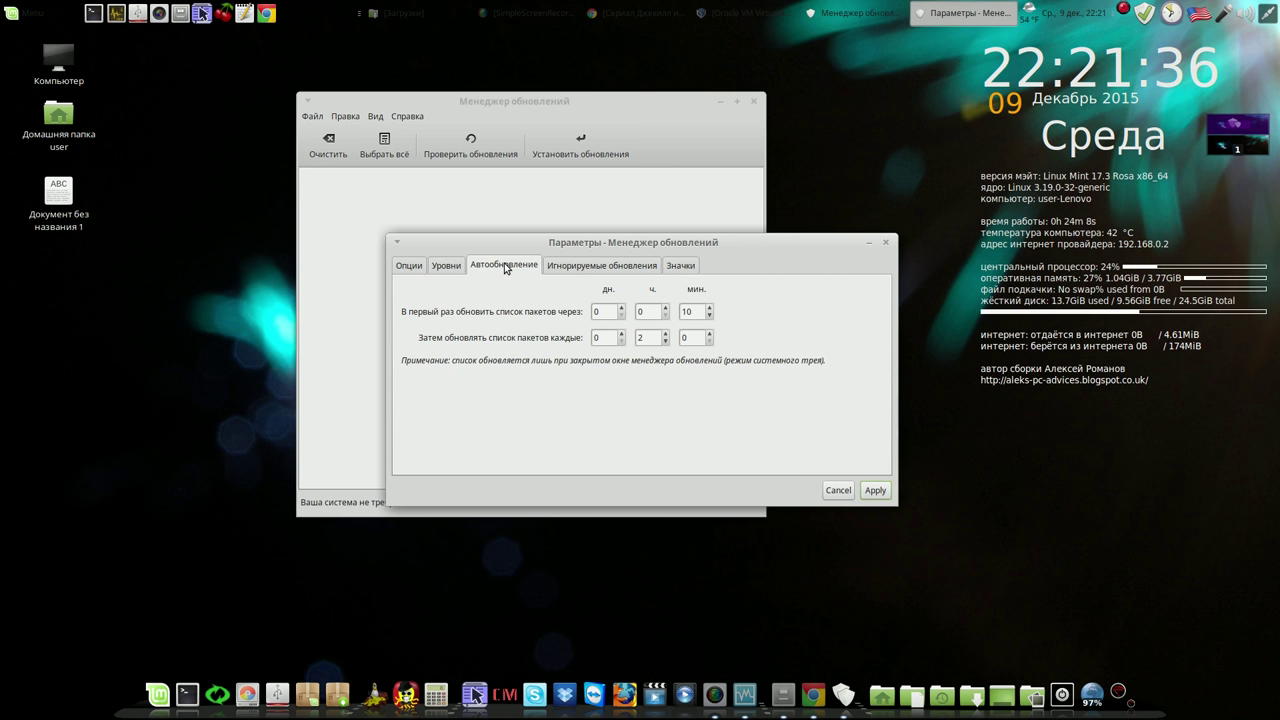
pyautogui.click(665, 342)
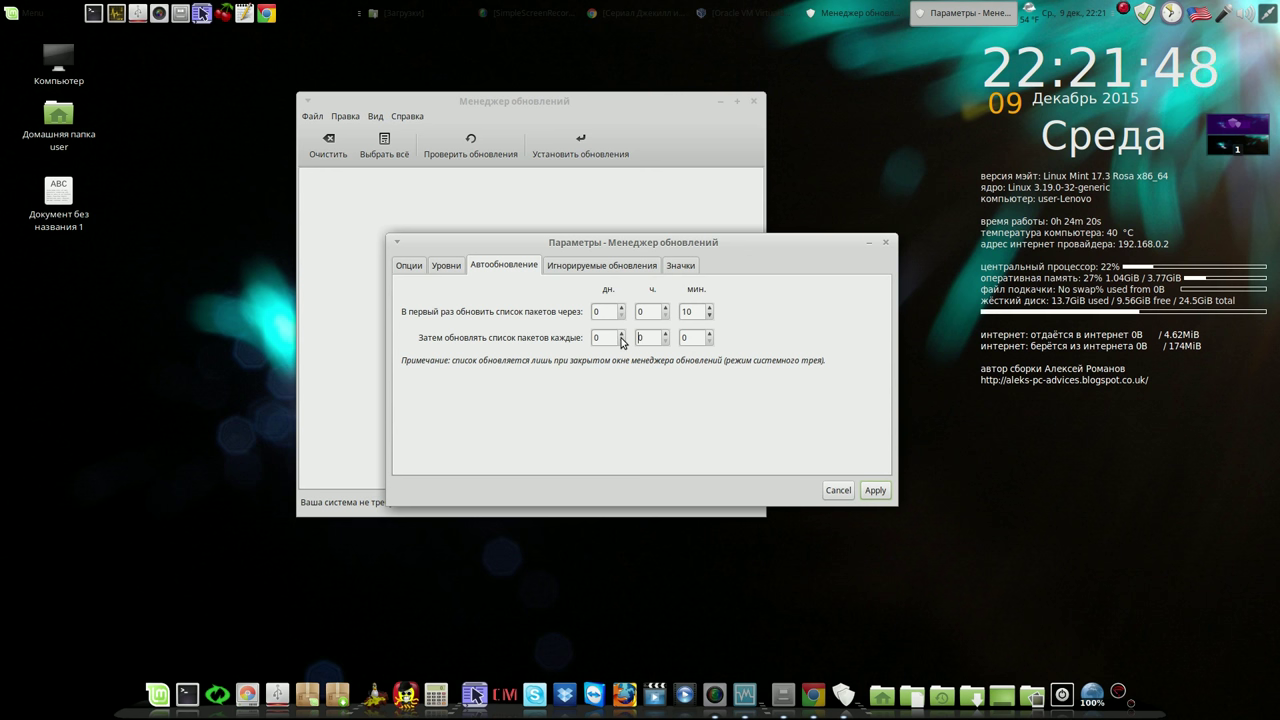
pyautogui.click(621, 335)
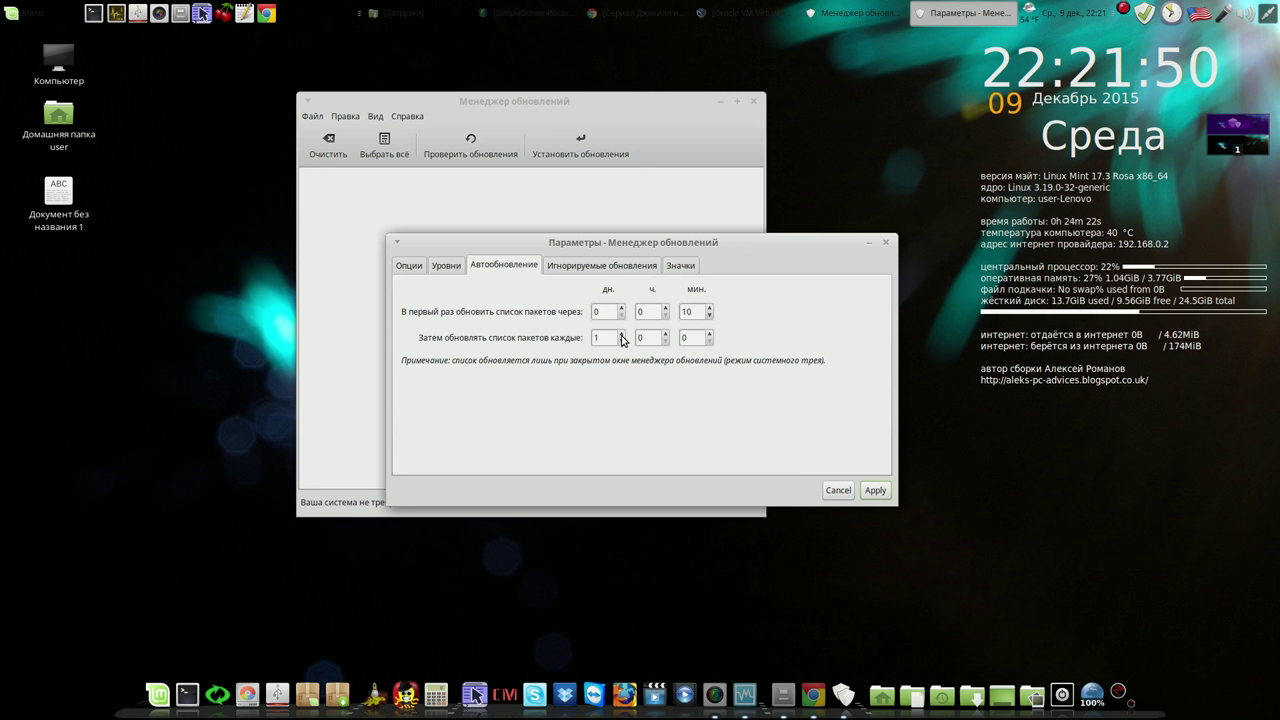
pyautogui.click(621, 335)
pyautogui.click(621, 341)
pyautogui.click(621, 341)
pyautogui.click(621, 335)
pyautogui.click(871, 487)
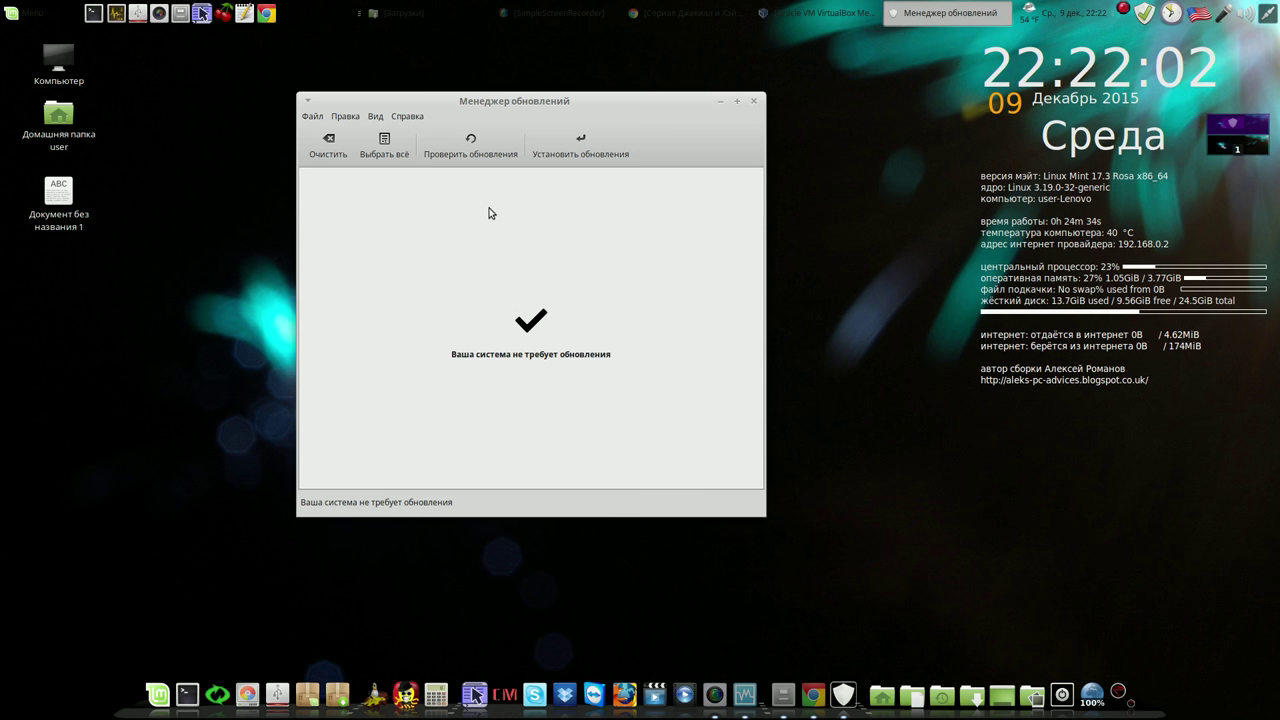
pyautogui.click(480, 148)
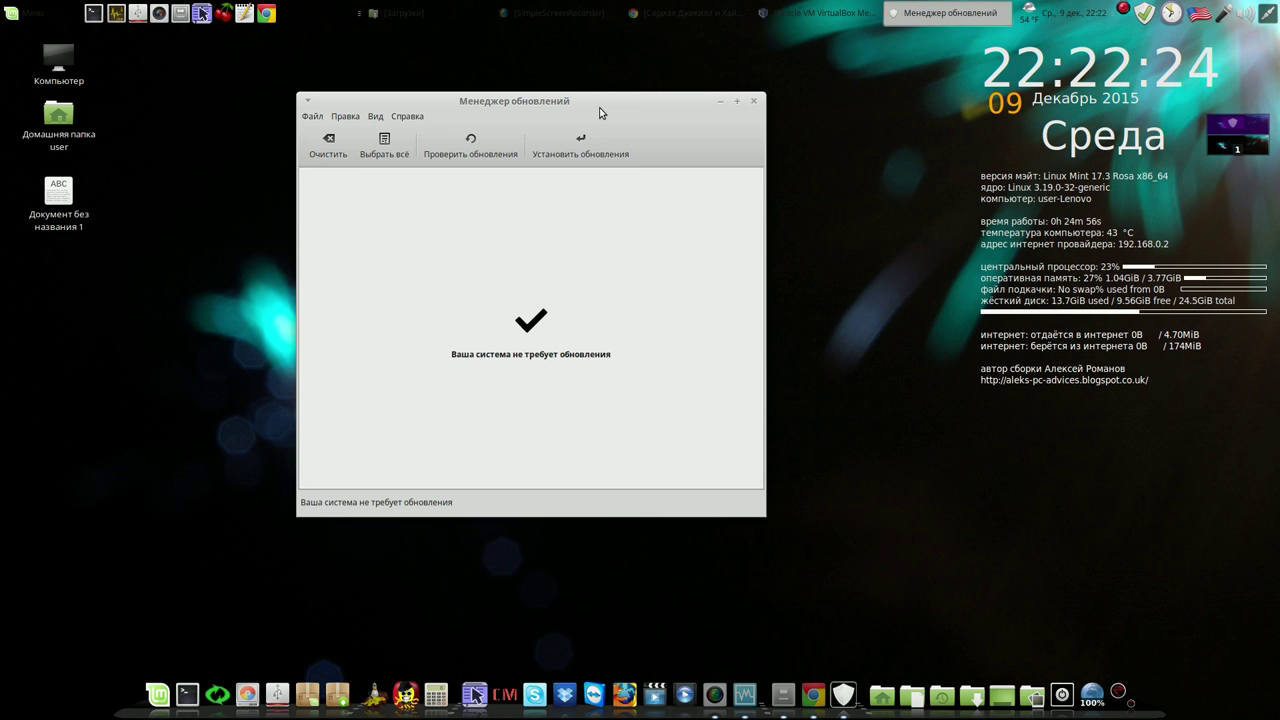
# Close Update Manager and bring VirtualBox Manager to the front
pyautogui.click(754, 102)
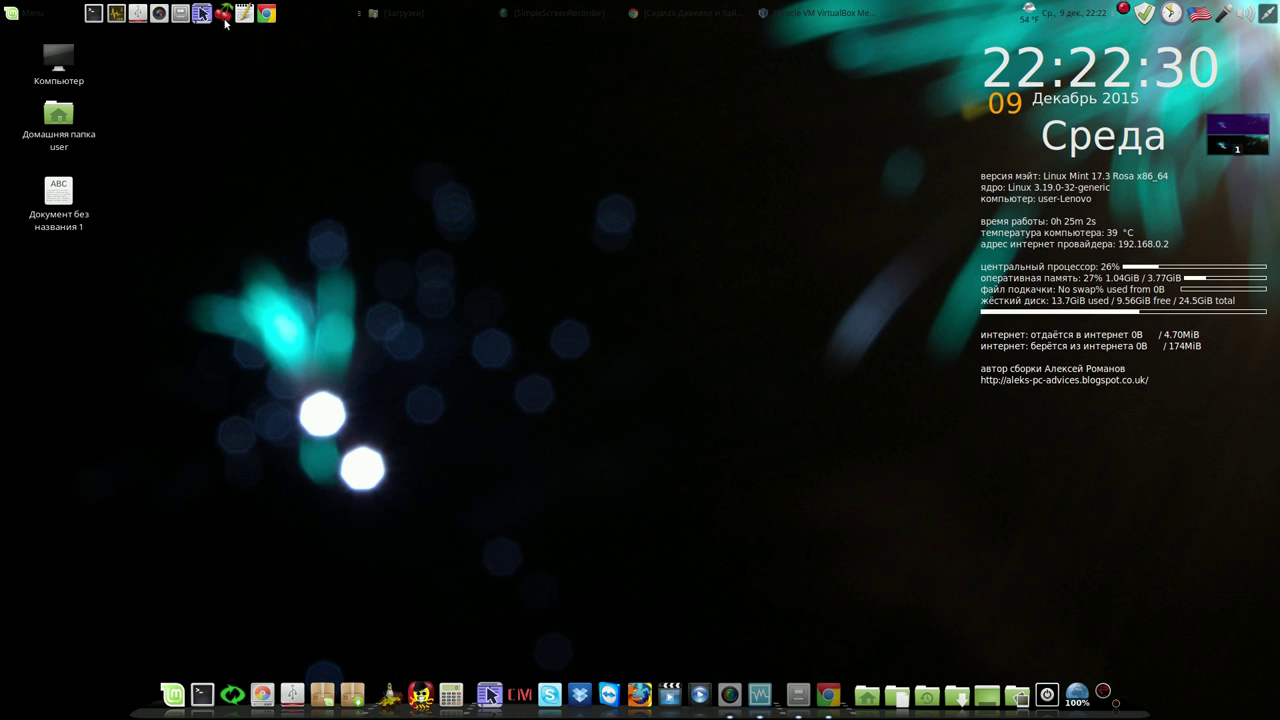
pyautogui.click(775, 13)
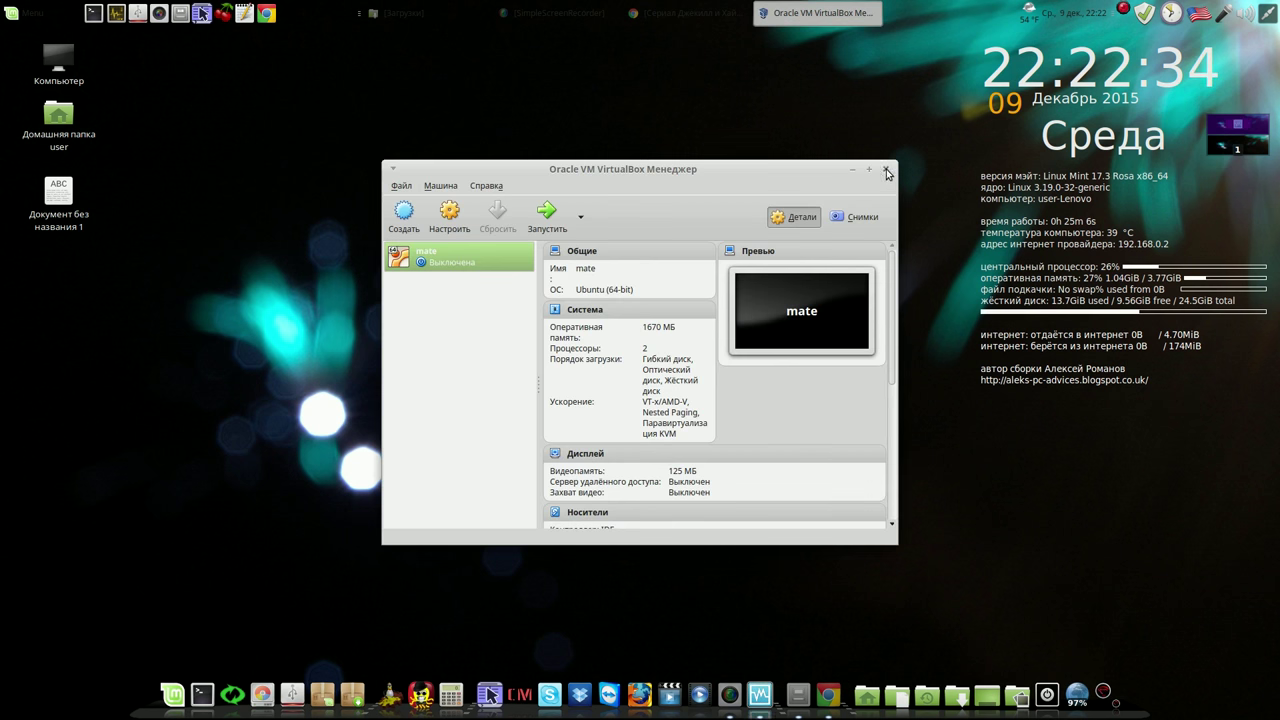
# Close VirtualBox Manager and the Загрузки window, then launch CherryTree
pyautogui.click(885, 168)
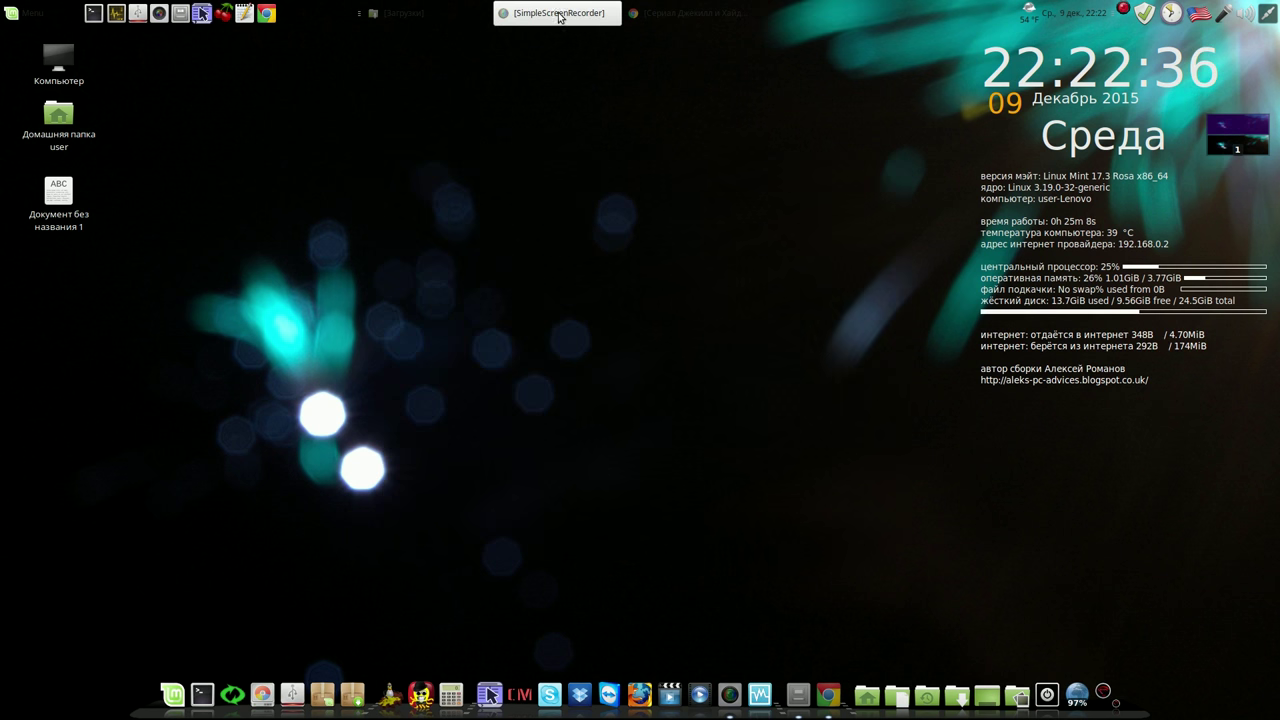
pyautogui.click(407, 17)
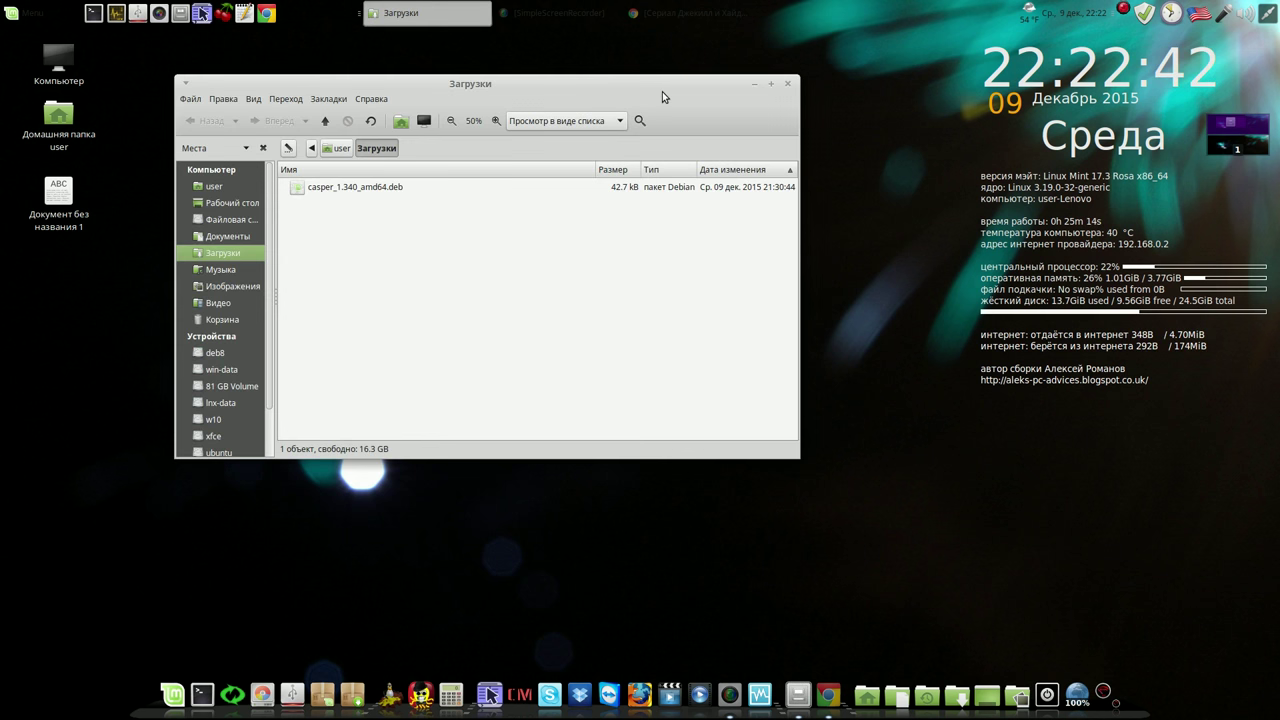
pyautogui.click(789, 85)
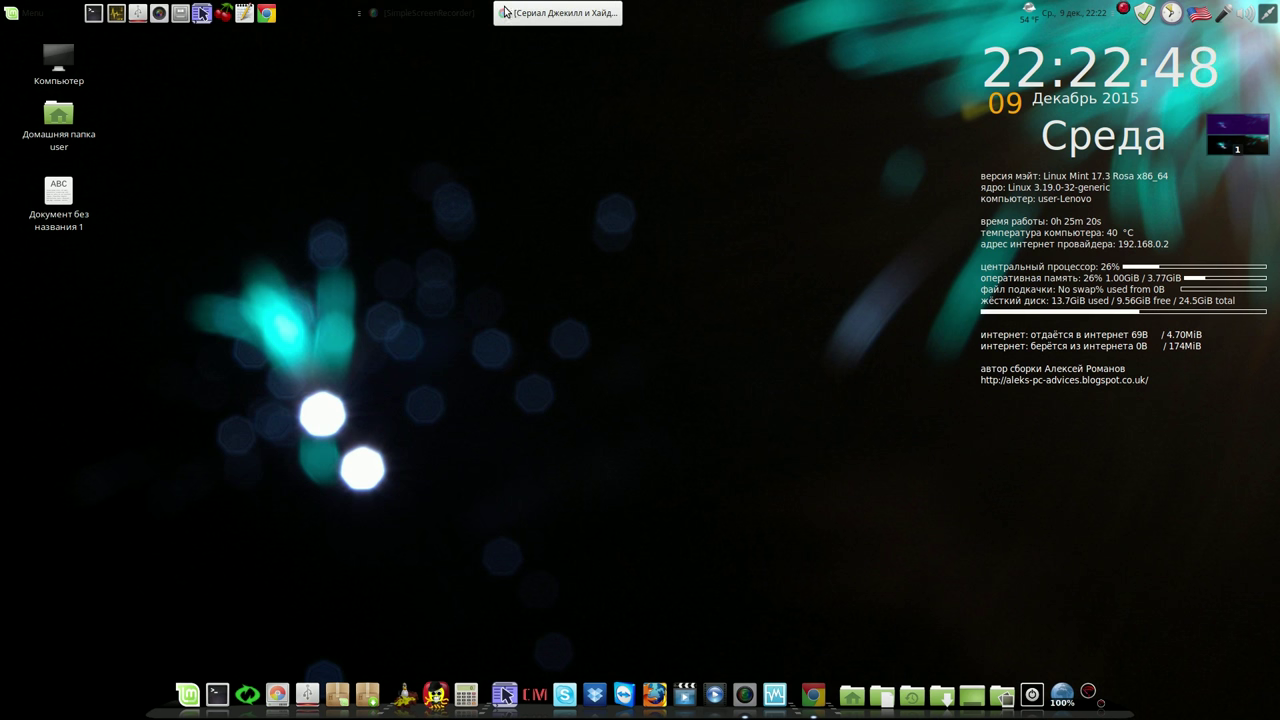
pyautogui.click(226, 13)
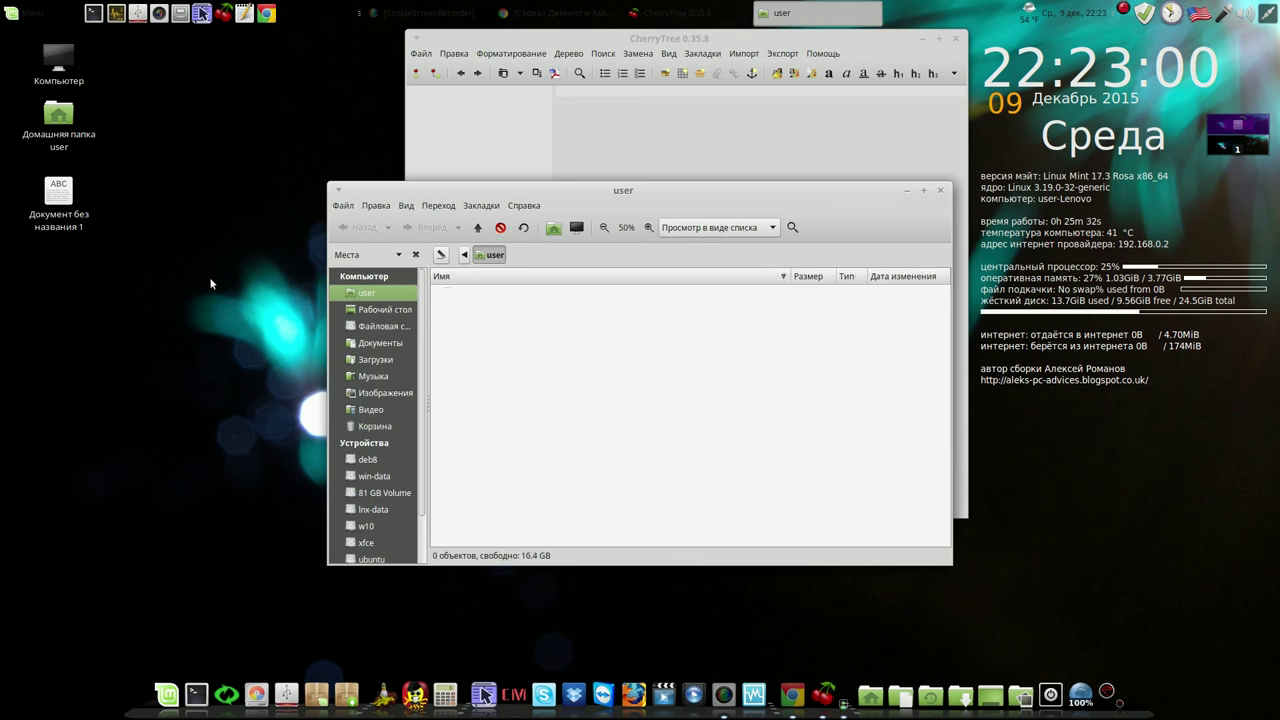
# Mount win-data and open the recent notebook команды и видео.ctb
pyautogui.click(380, 477)
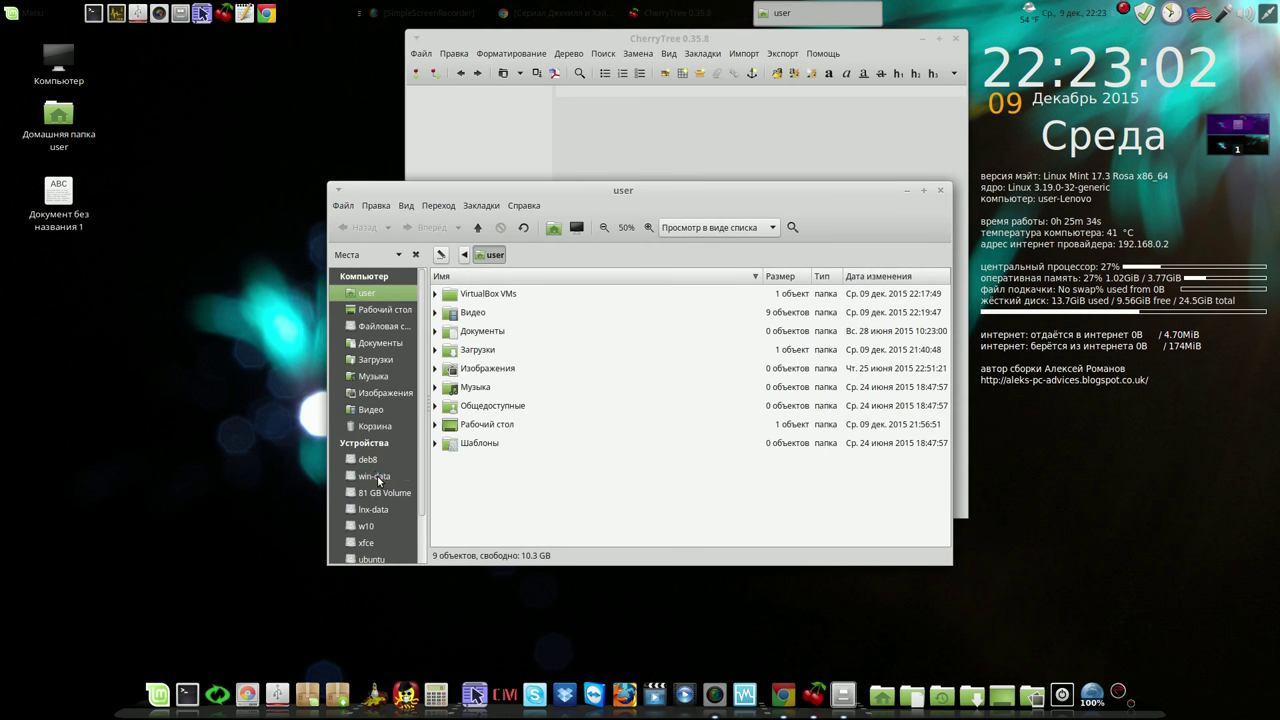
pyautogui.click(938, 191)
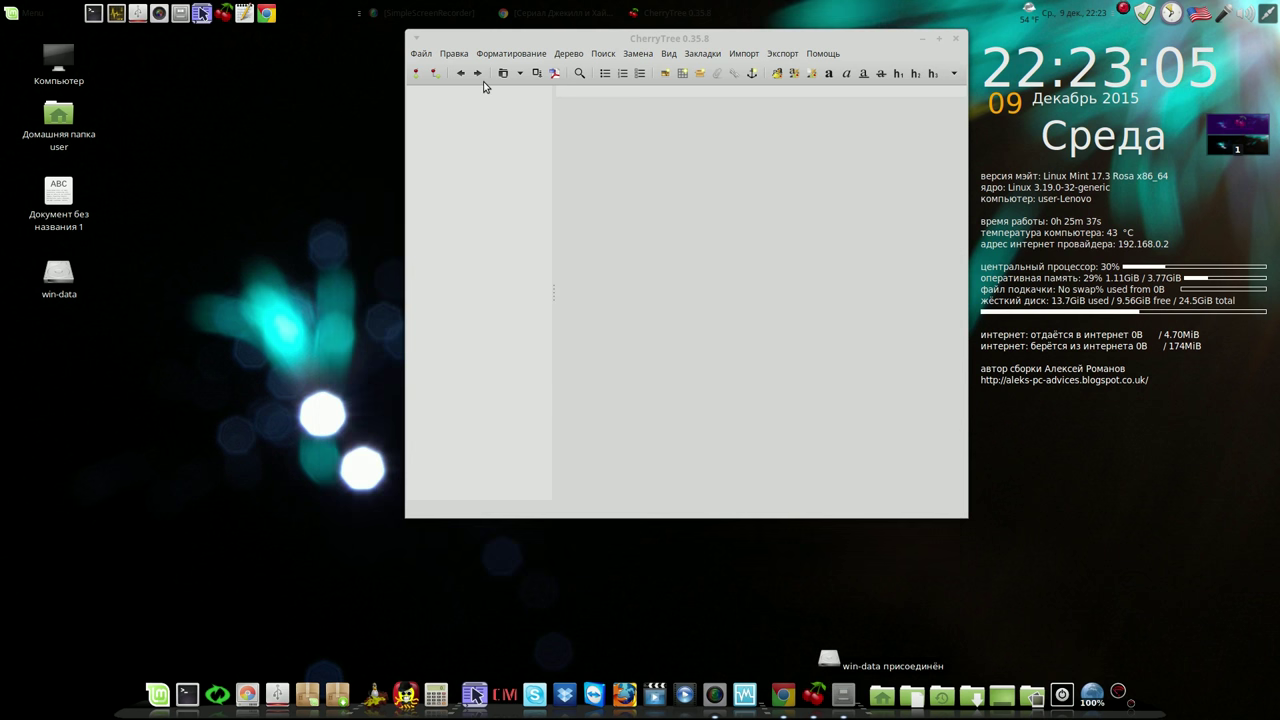
pyautogui.click(420, 54)
pyautogui.moveTo(480, 104)
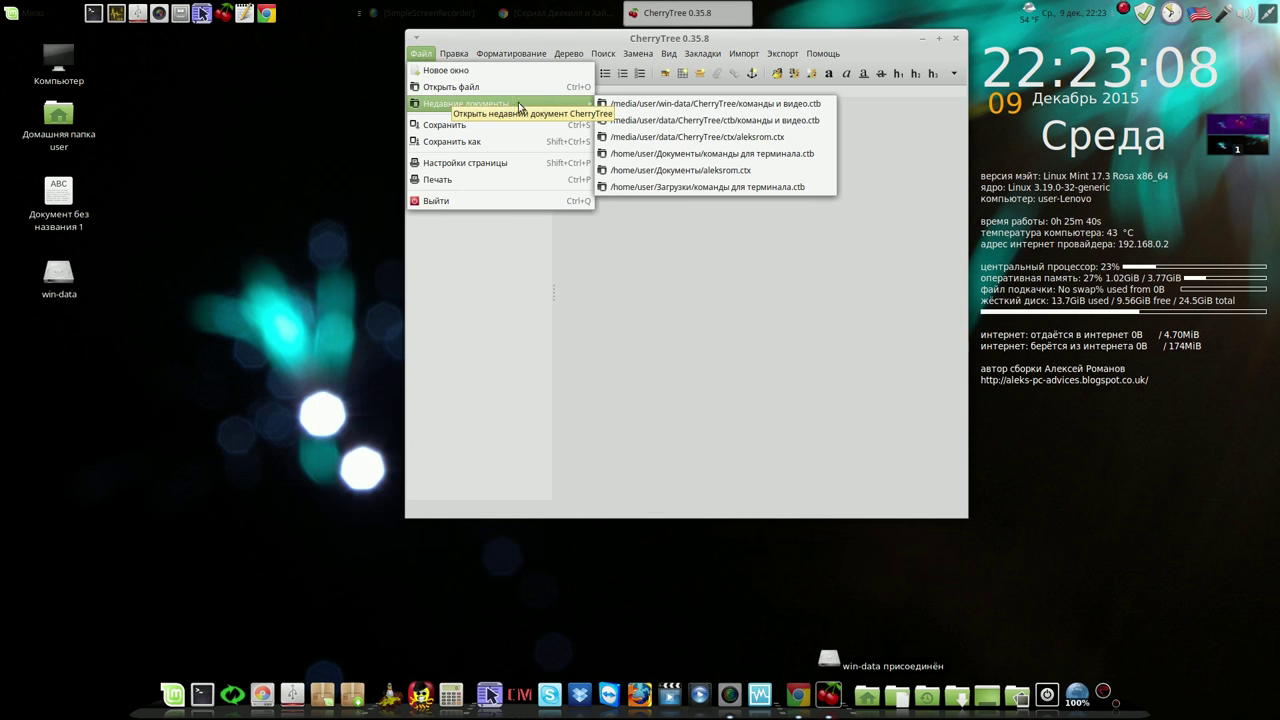
pyautogui.click(760, 106)
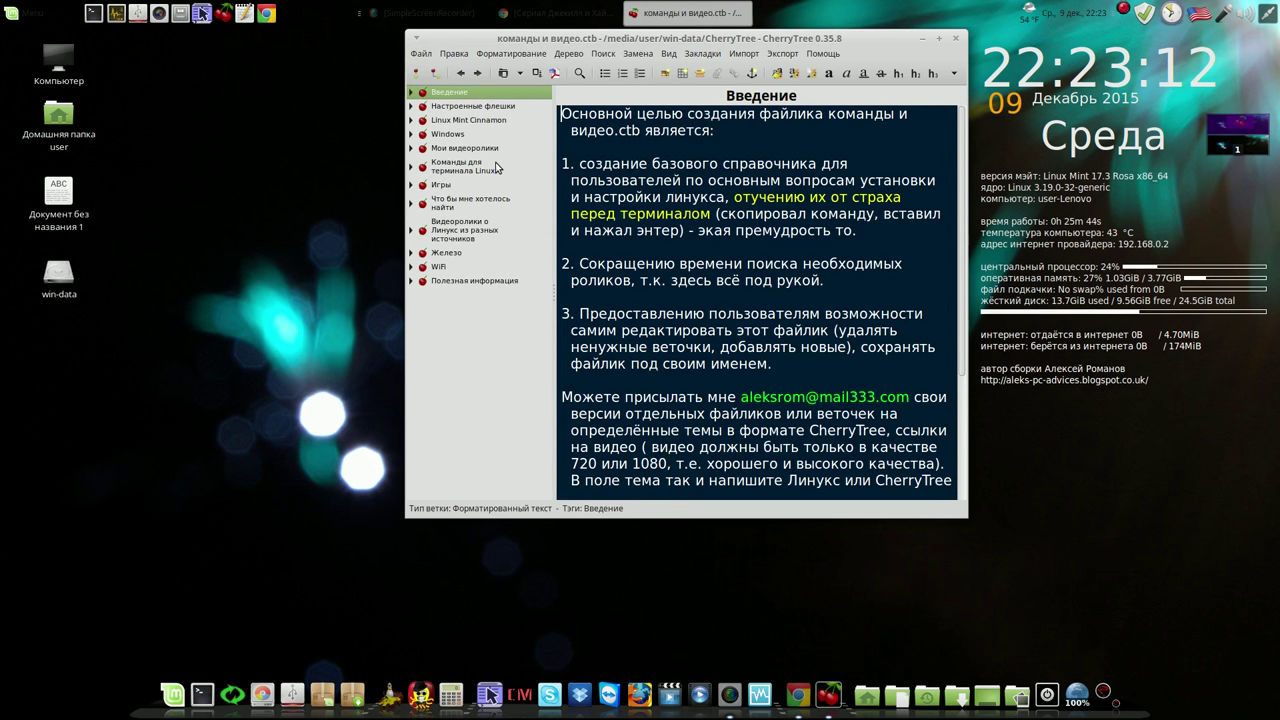
# Expand the command branches to the Ubuntu Tweak node and open a Terminal
pyautogui.click(411, 167)
pyautogui.click(421, 185)
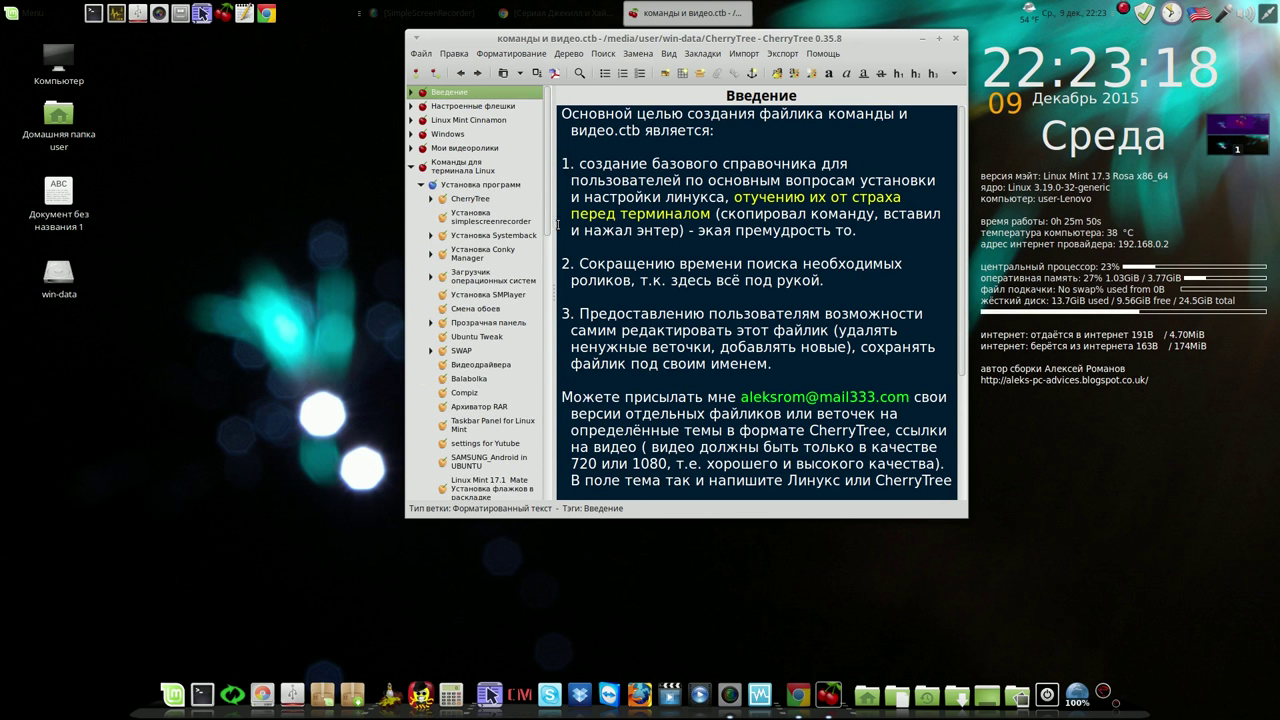
pyautogui.moveTo(571, 231); pyautogui.dragTo(604, 262)
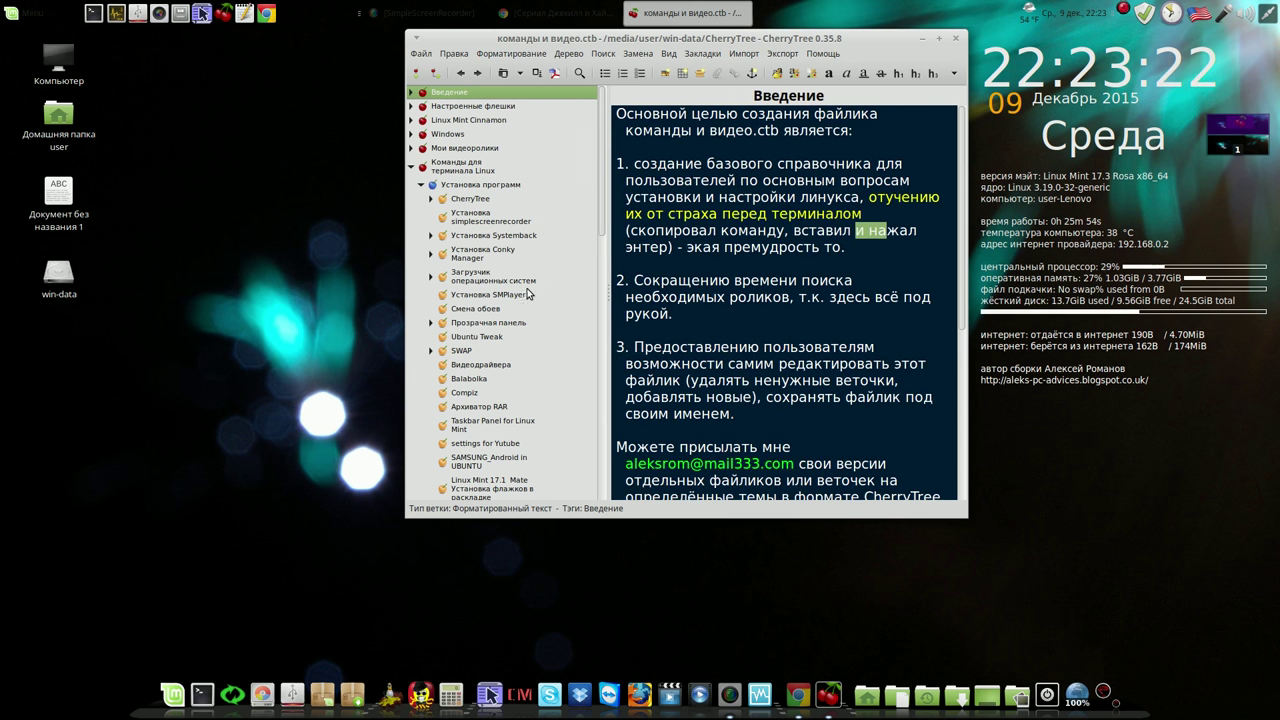
pyautogui.click(494, 338)
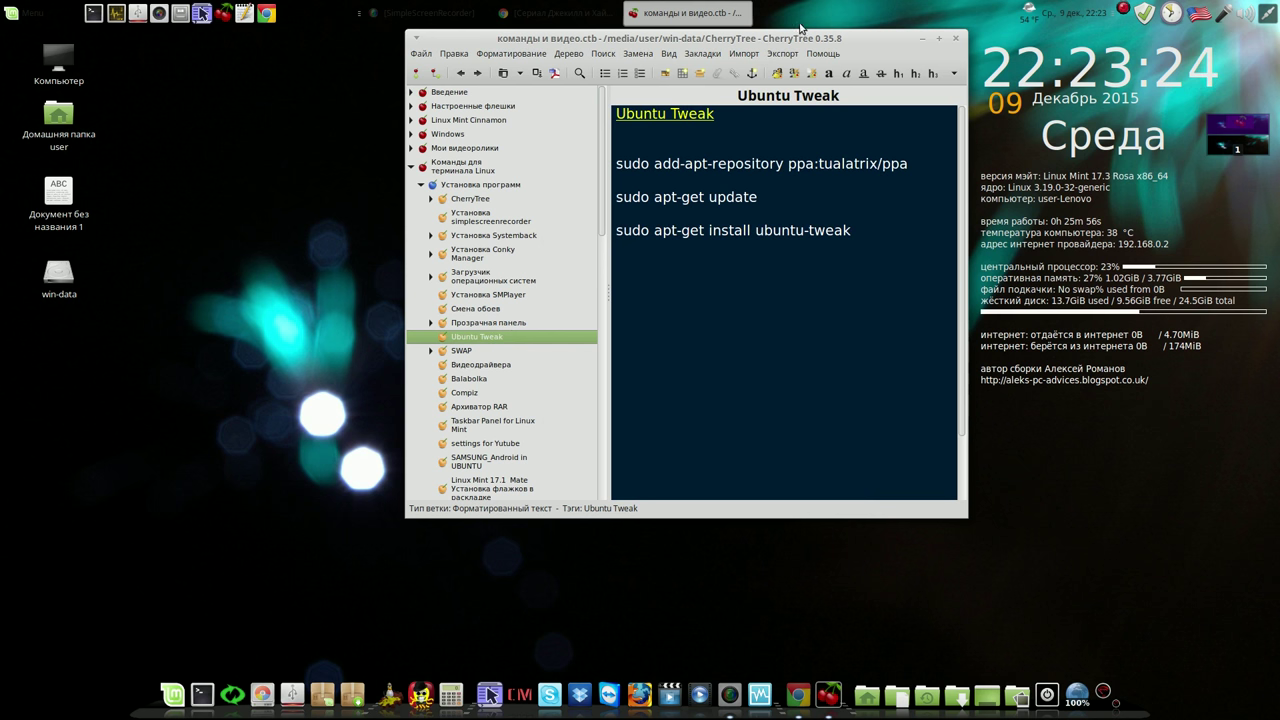
pyautogui.moveTo(864, 40)
pyautogui.mouseDown()
pyautogui.moveTo(901, 49)
pyautogui.moveTo(872, 45)
pyautogui.mouseUp()
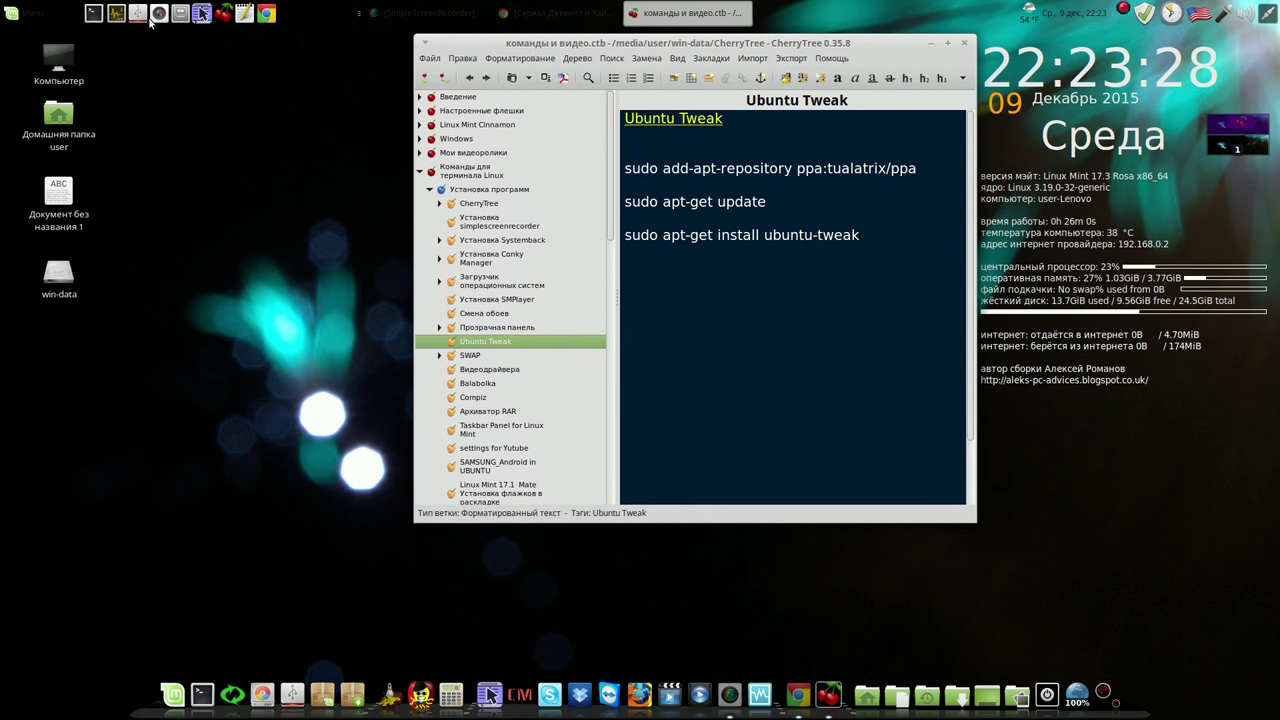
pyautogui.click(93, 13)
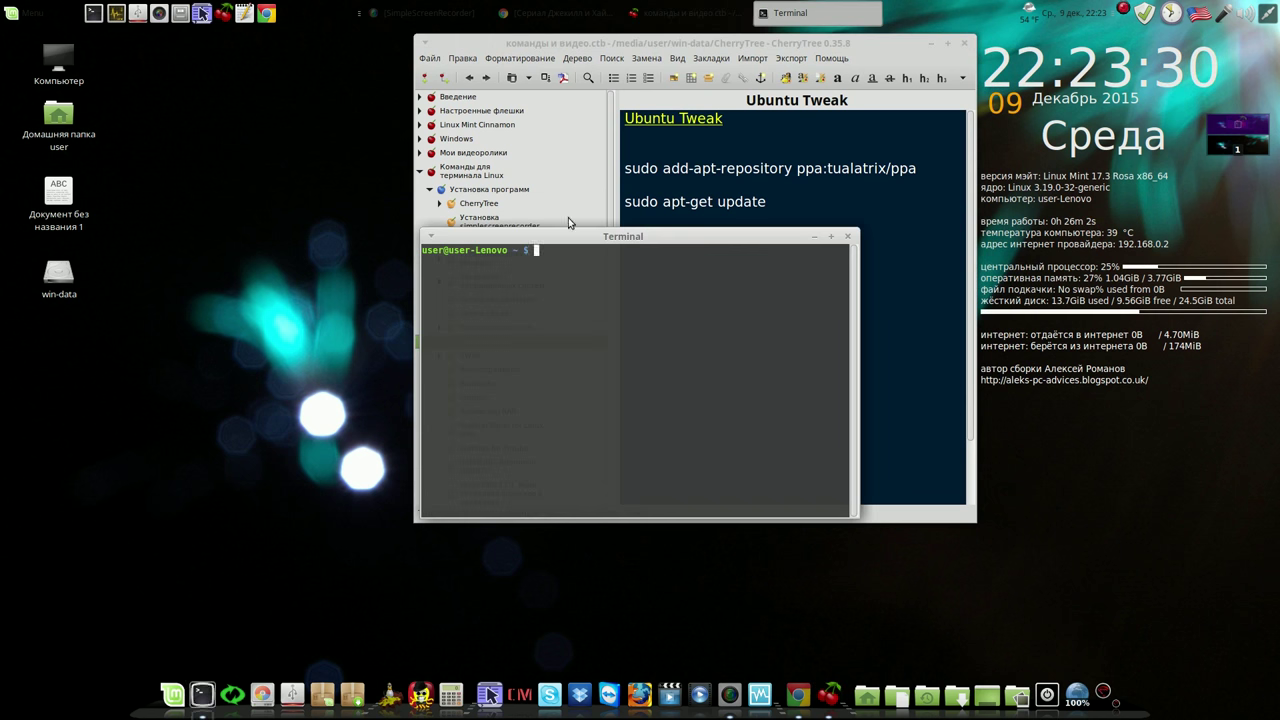
# Place Terminal beside CherryTree and run the sudo add-apt-repository command for Ubuntu Tweak
pyautogui.moveTo(691, 236); pyautogui.dragTo(276, 70)
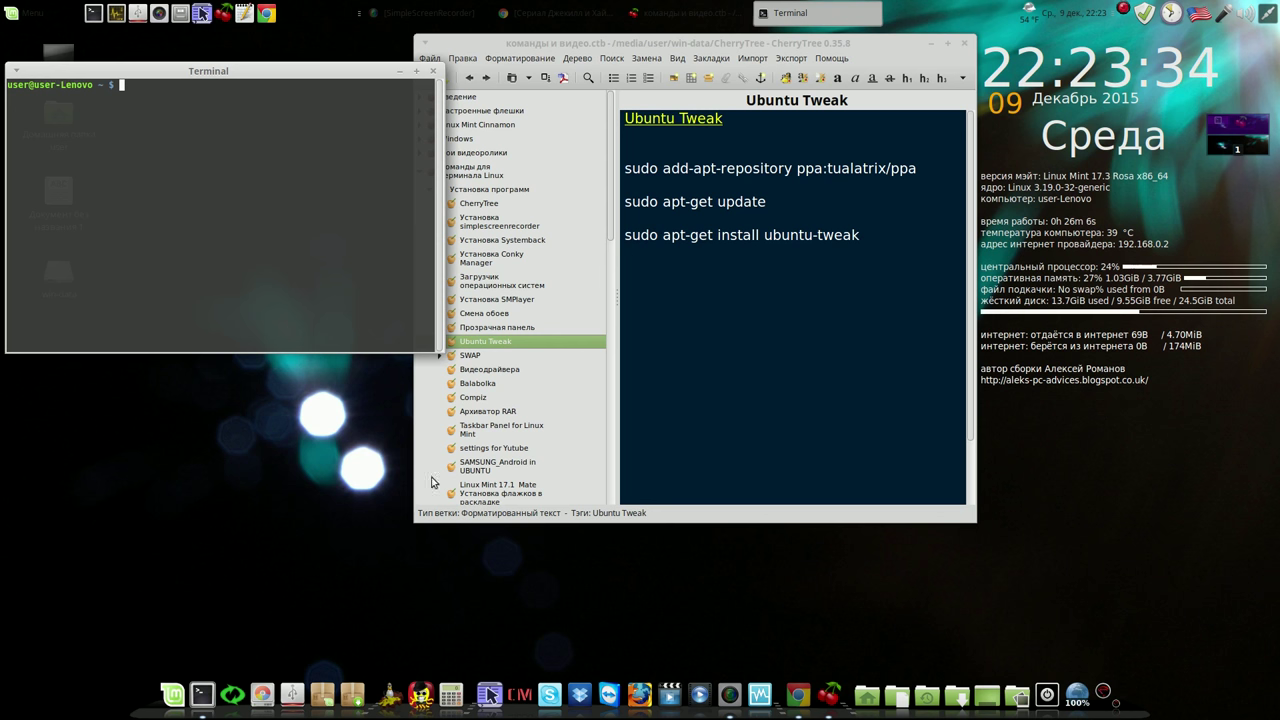
pyautogui.moveTo(420, 516); pyautogui.dragTo(463, 514)
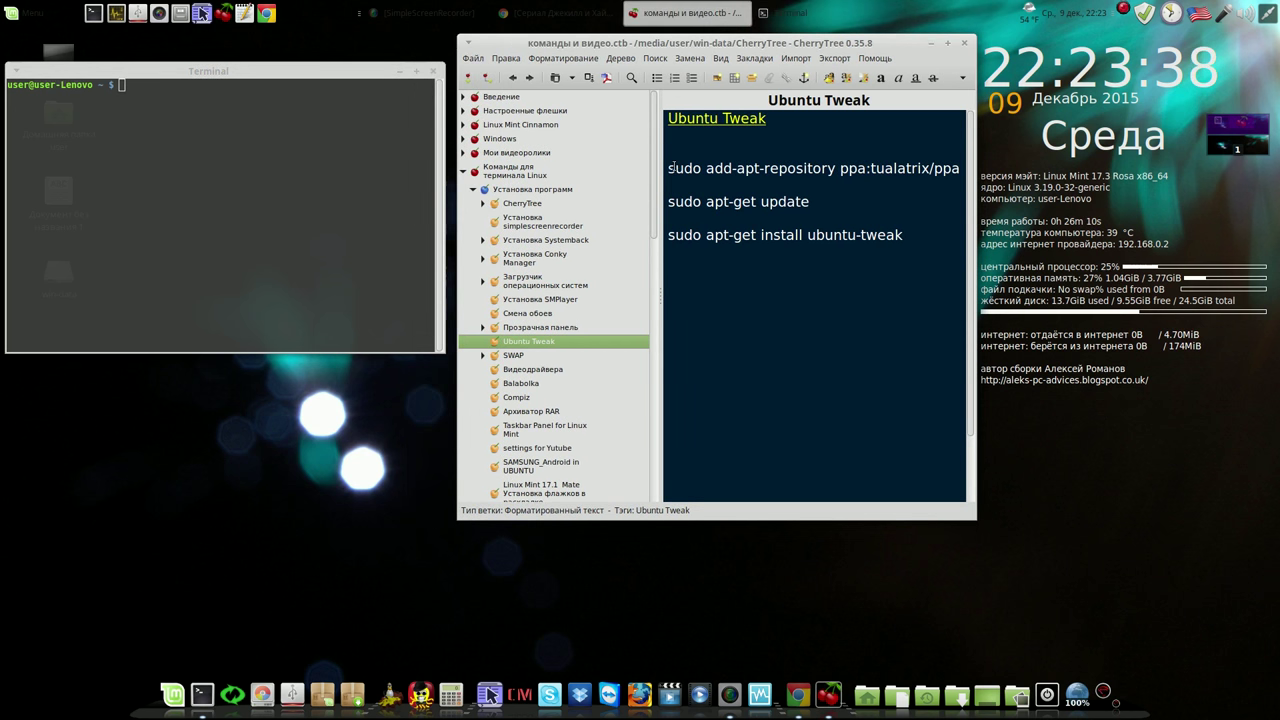
pyautogui.moveTo(675, 168); pyautogui.dragTo(232, 106)
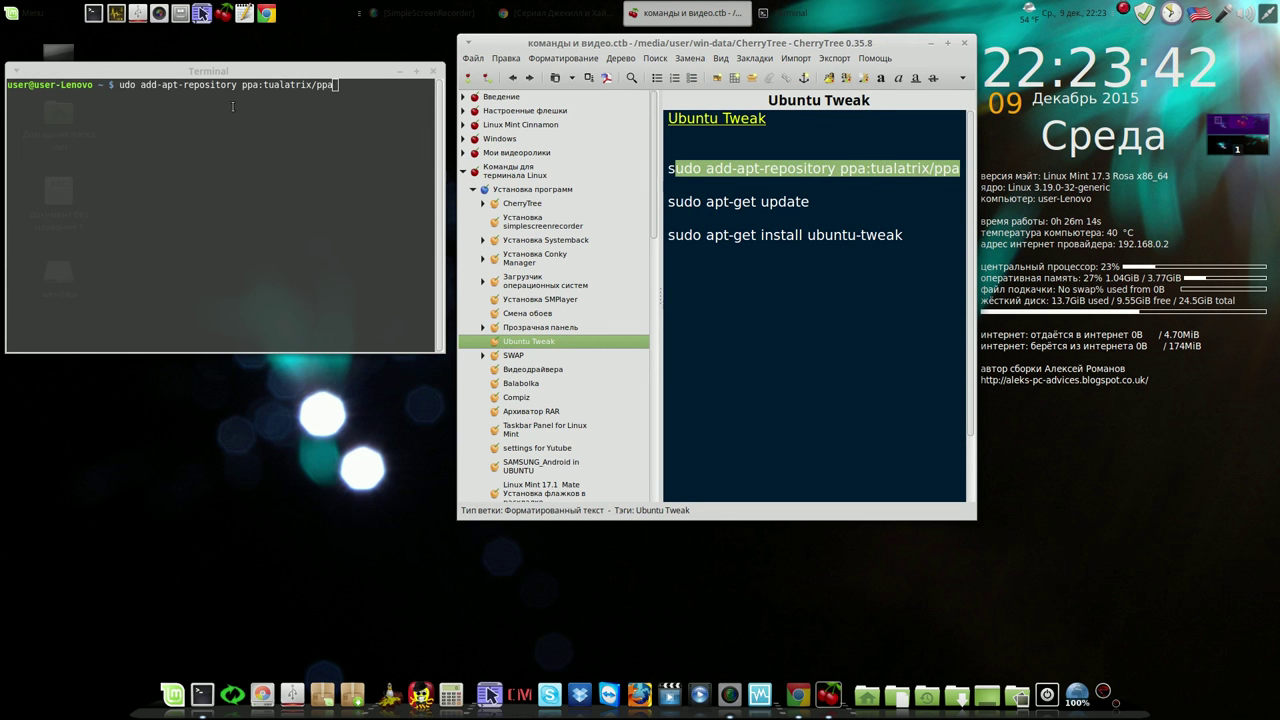
pyautogui.click(336, 90)
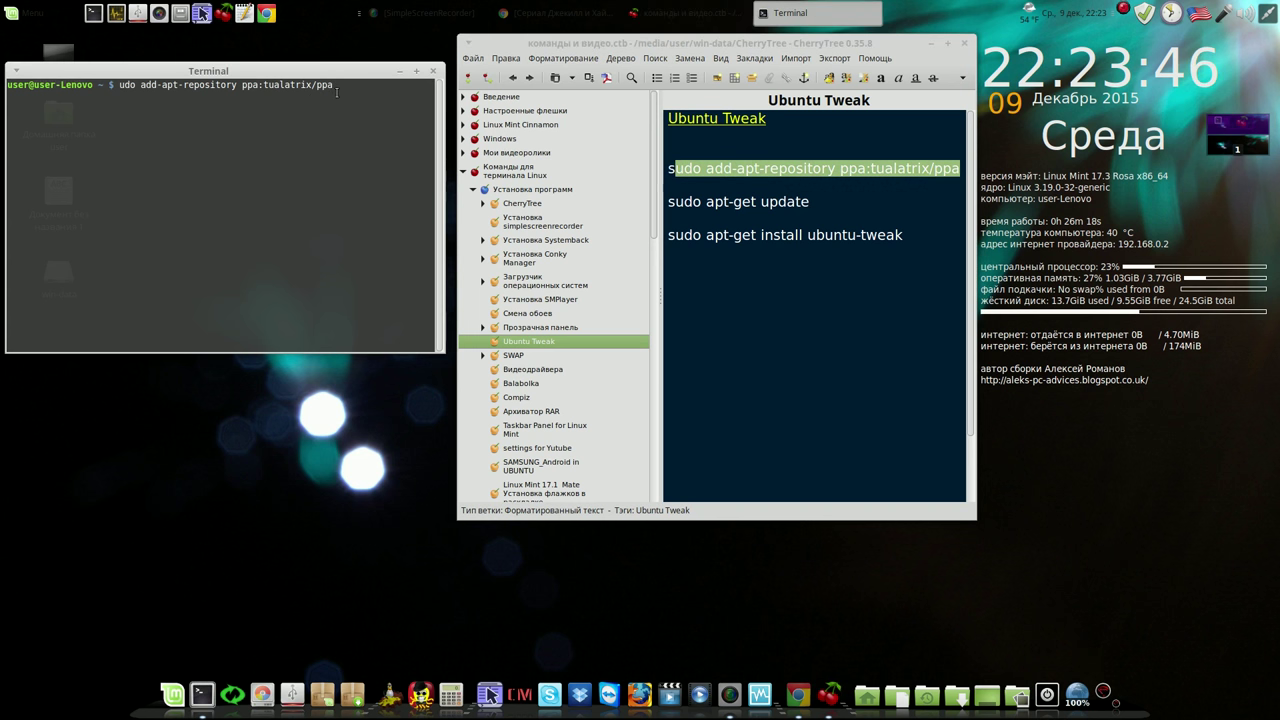
pyautogui.press('Return')
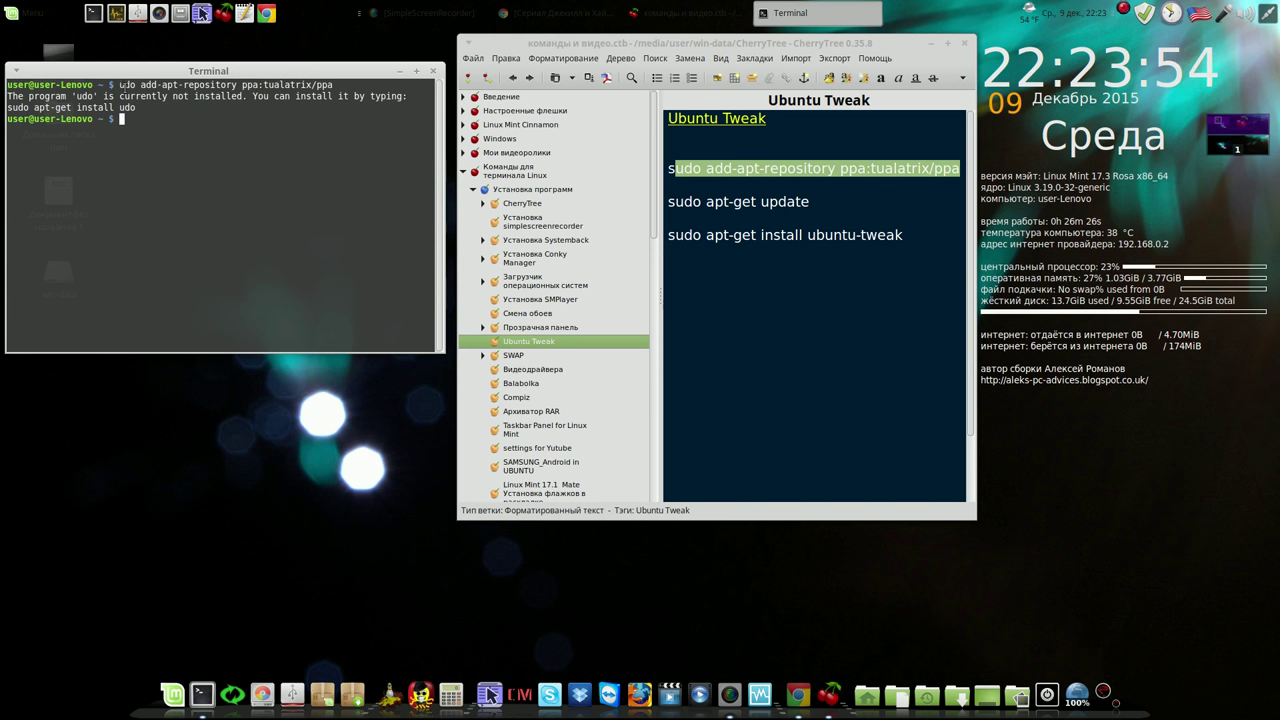
pyautogui.moveTo(119, 84); pyautogui.dragTo(161, 85)
pyautogui.moveTo(668, 168); pyautogui.dragTo(210, 133)
pyautogui.press('Return')
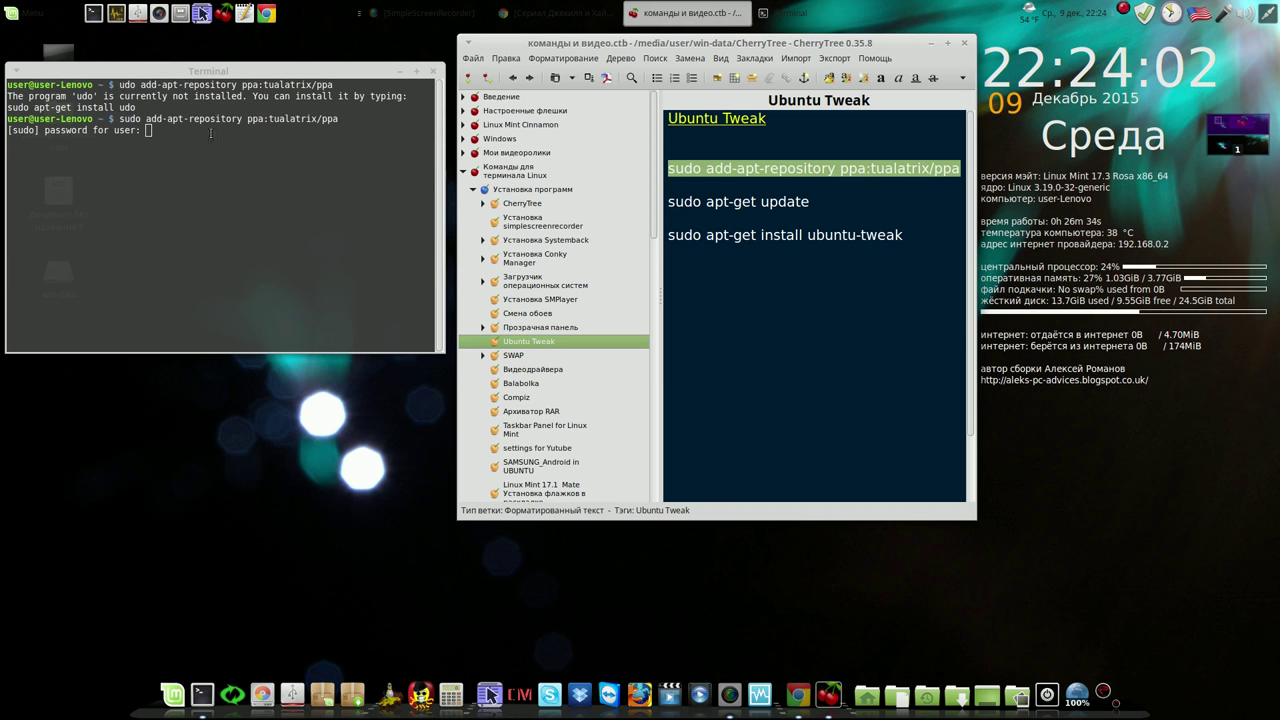
# Enter the sudo password, accept the tualatrix PPA, and drop 'sudo apt-get update' at the prompt
pyautogui.click(204, 138)
pyautogui.press('Return')
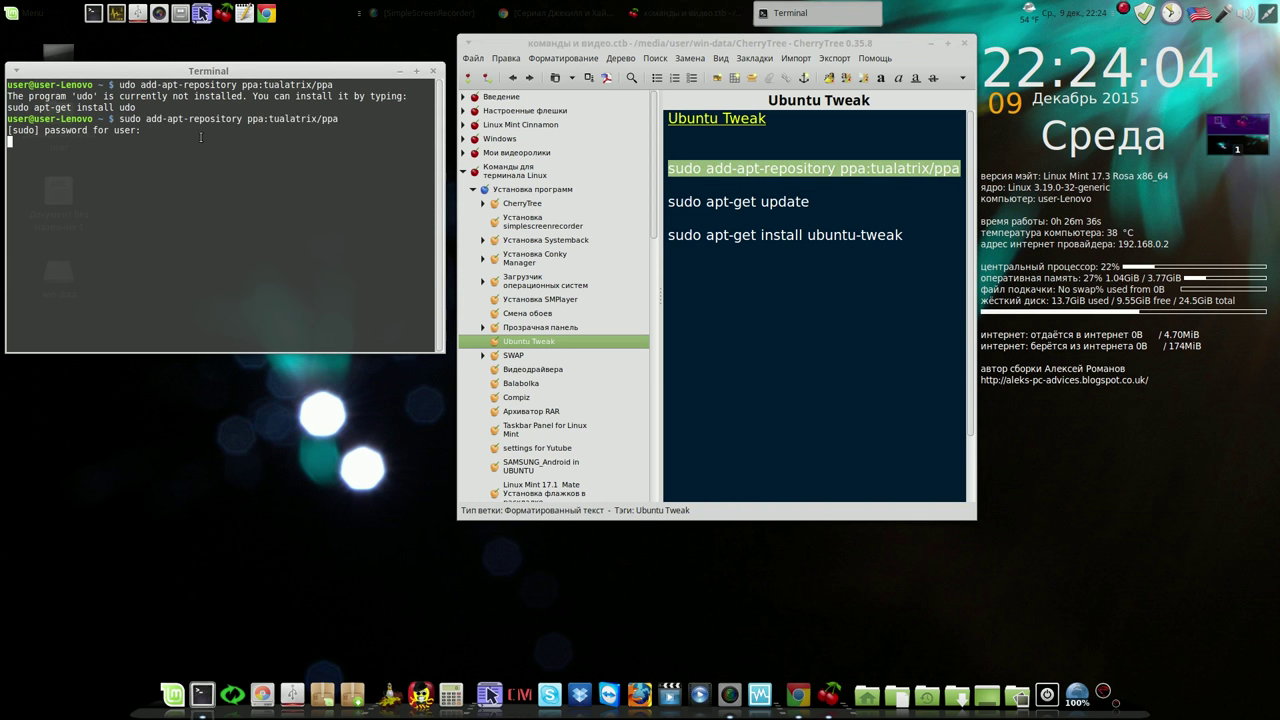
pyautogui.doubleClick(197, 132)
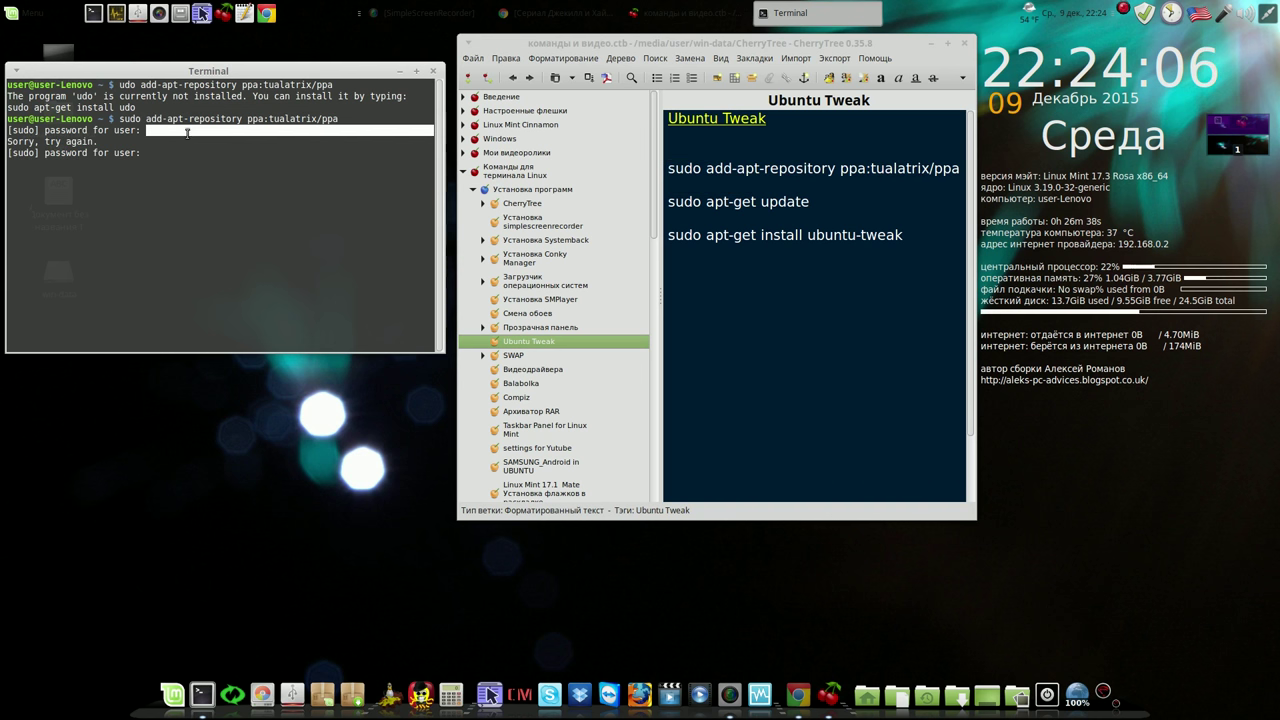
pyautogui.click(187, 134)
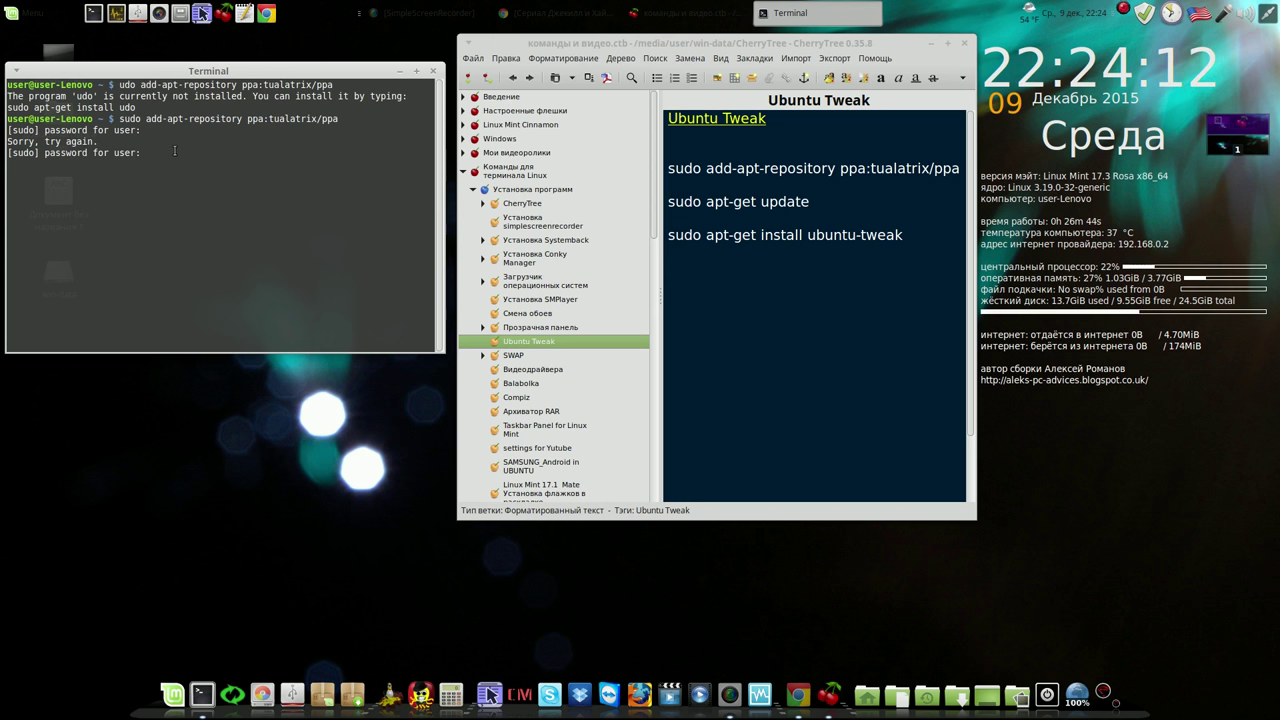
pyautogui.press('Return')
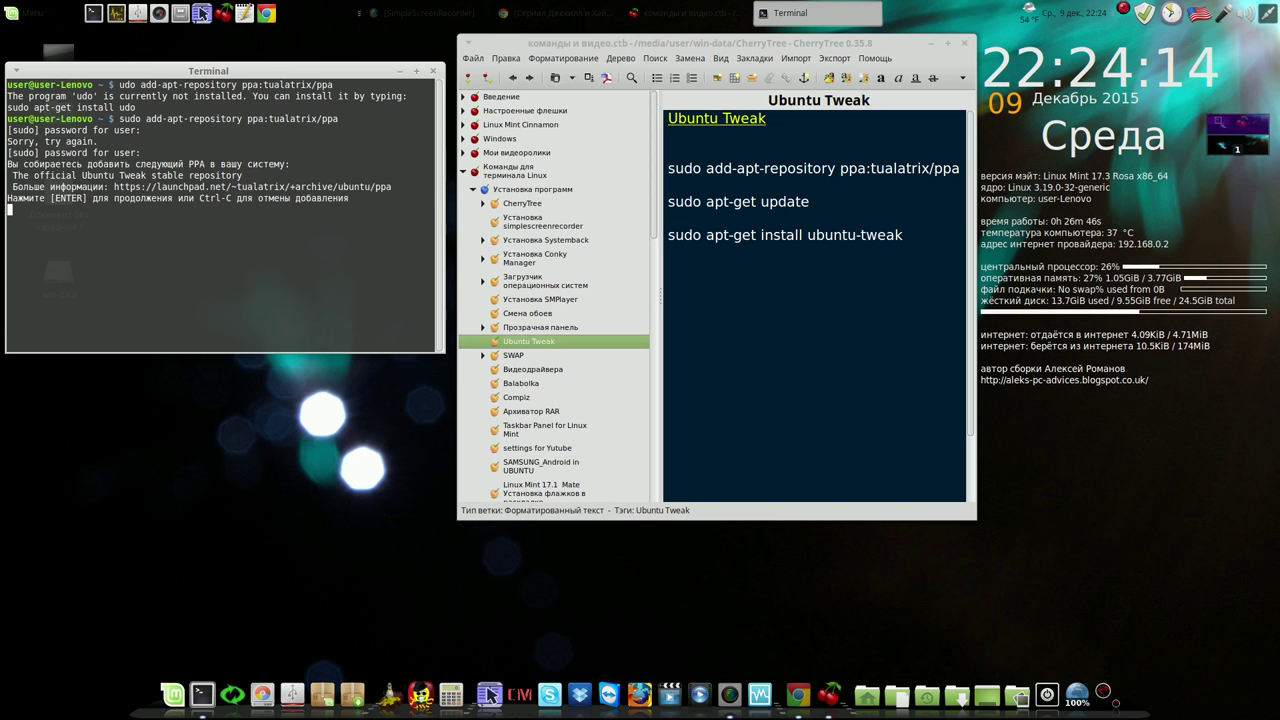
pyautogui.press('Return')
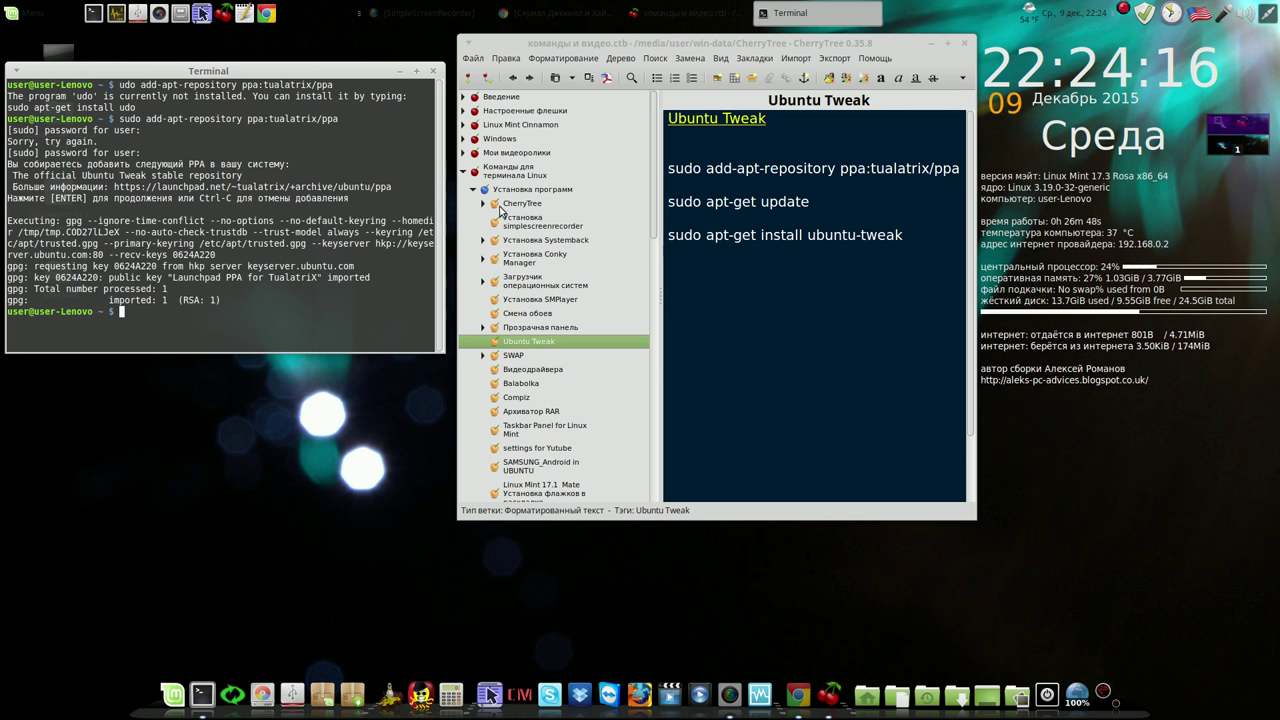
pyautogui.moveTo(668, 202); pyautogui.dragTo(237, 317)
pyautogui.click(256, 317)
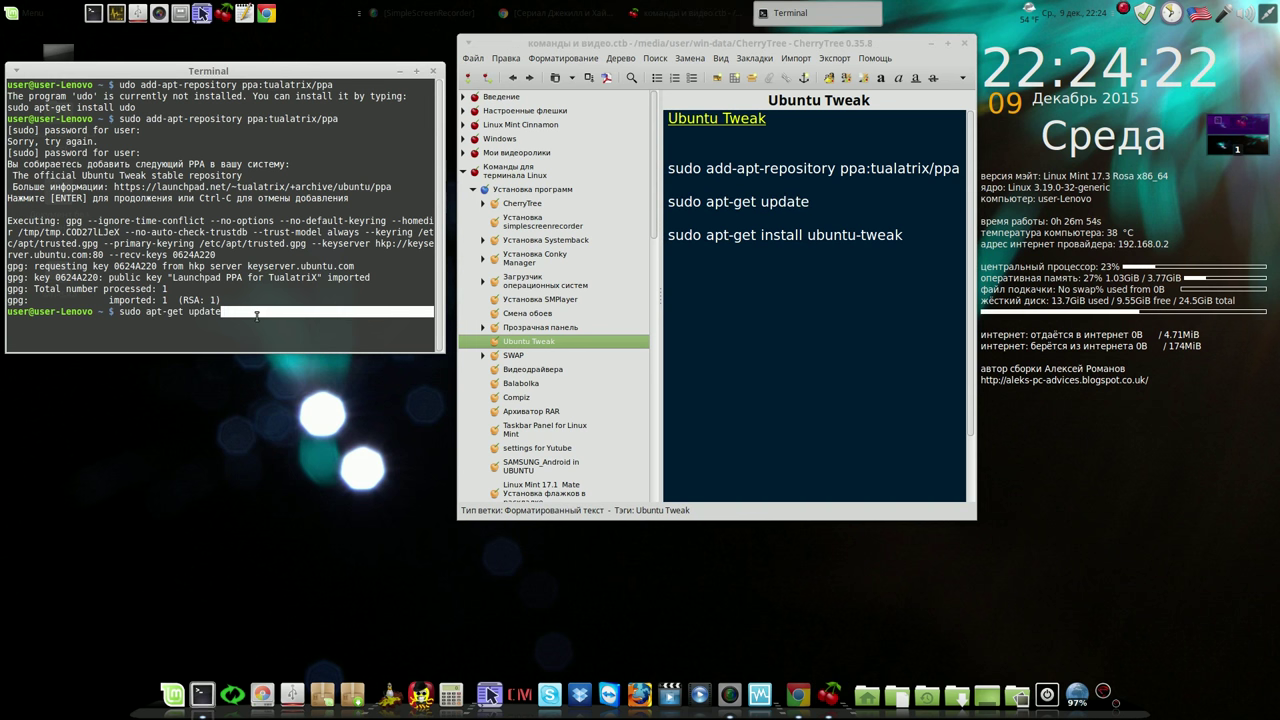
# Run apt-get update, then install ubuntu-tweak with 'sudo apt-get install ubuntu-tweak', answering y
pyautogui.press('Return')
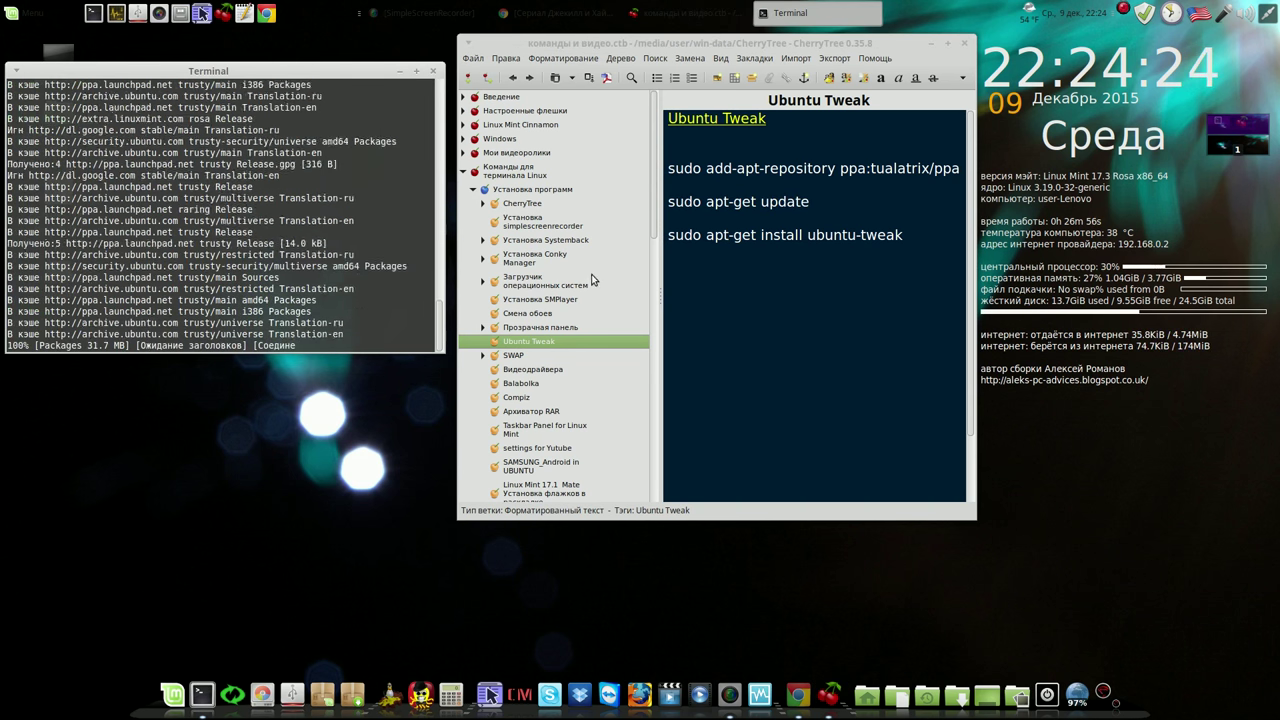
pyautogui.moveTo(668, 235); pyautogui.dragTo(904, 236)
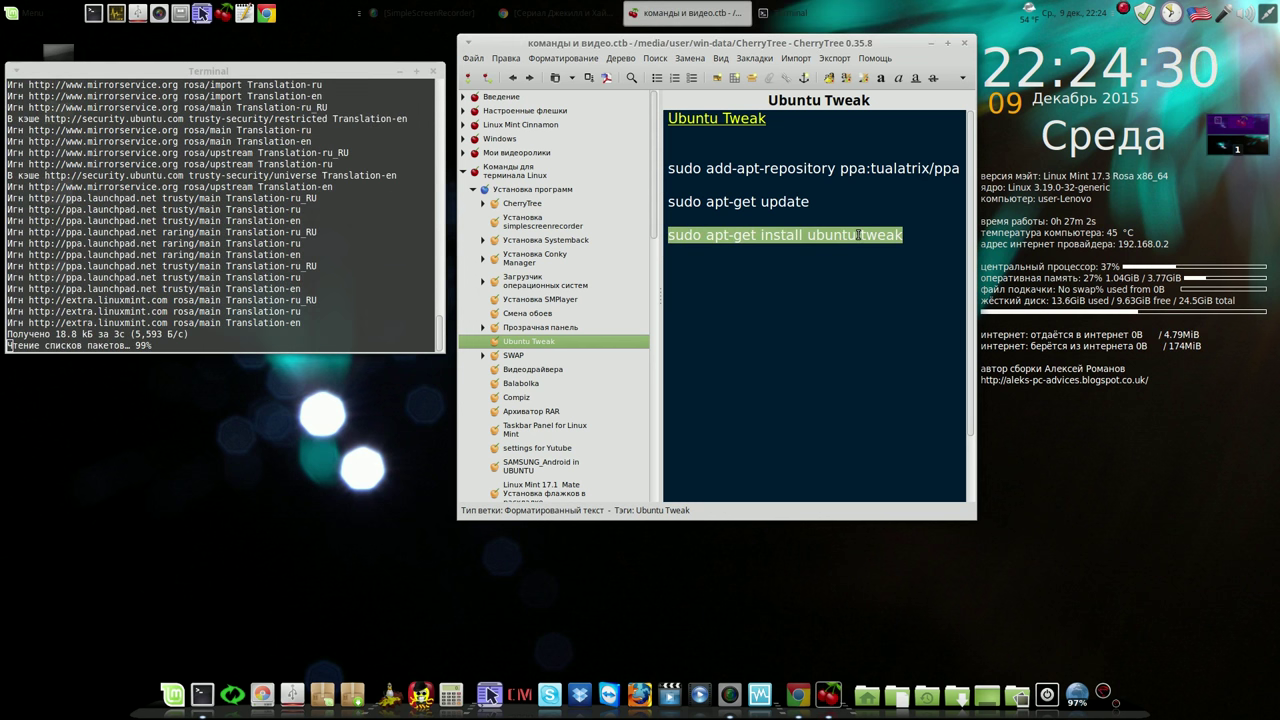
pyautogui.moveTo(858, 234); pyautogui.dragTo(300, 340)
pyautogui.click(306, 344)
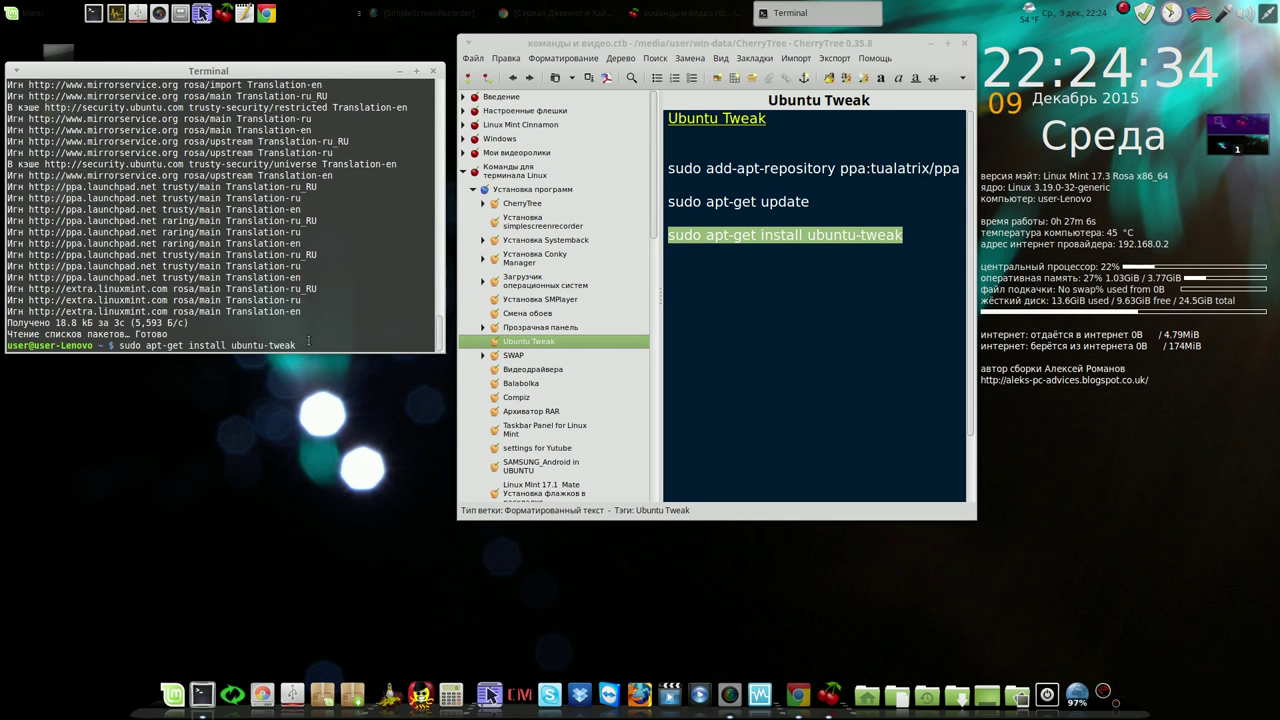
pyautogui.press('Return')
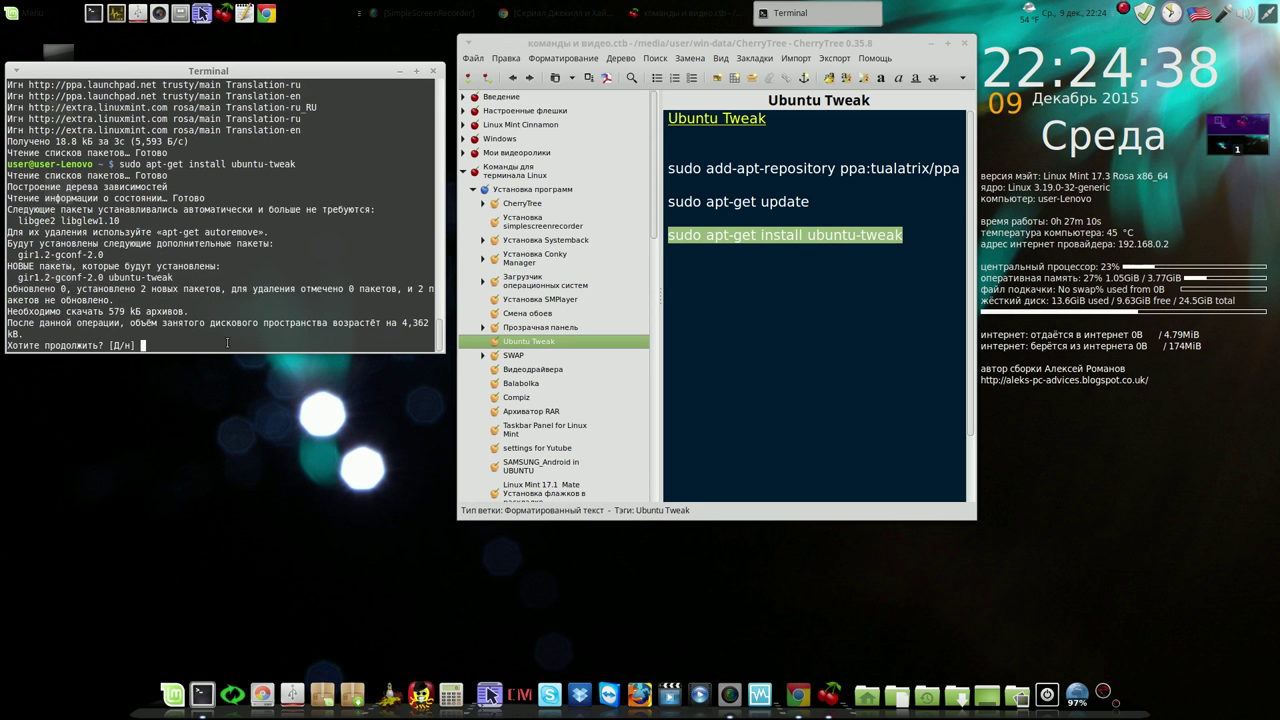
pyautogui.write('y')
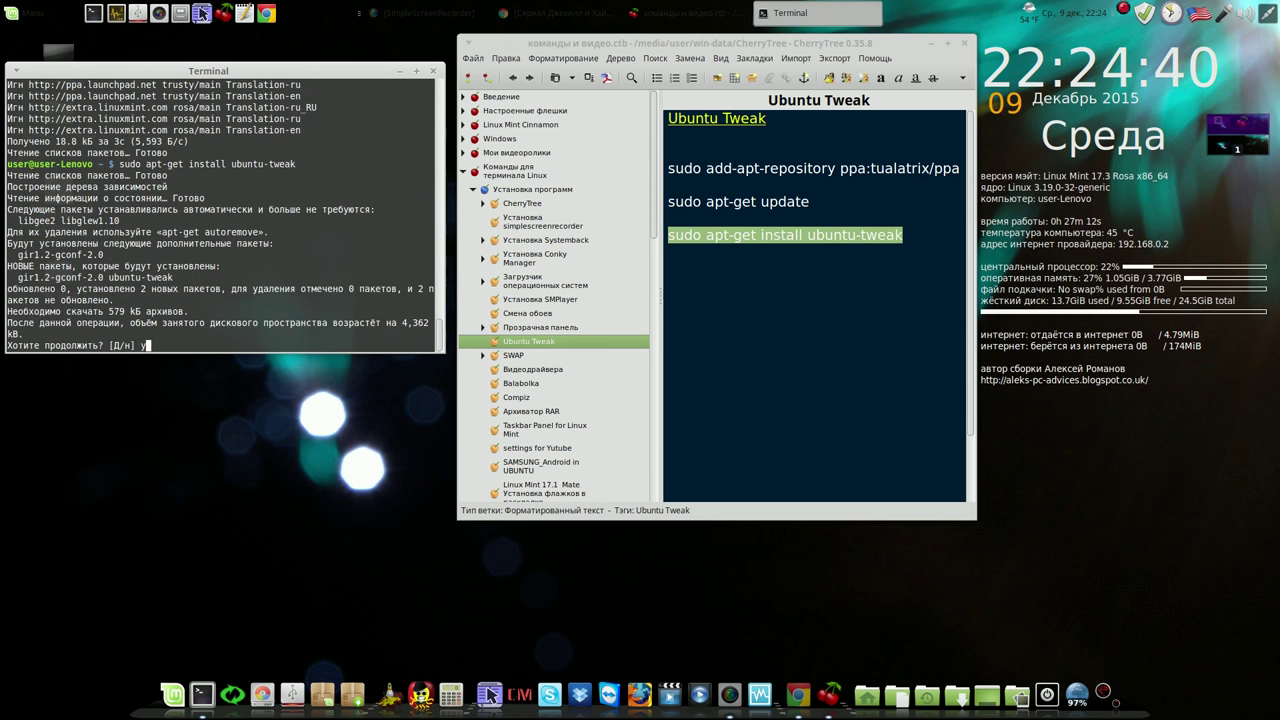
pyautogui.press('Return')
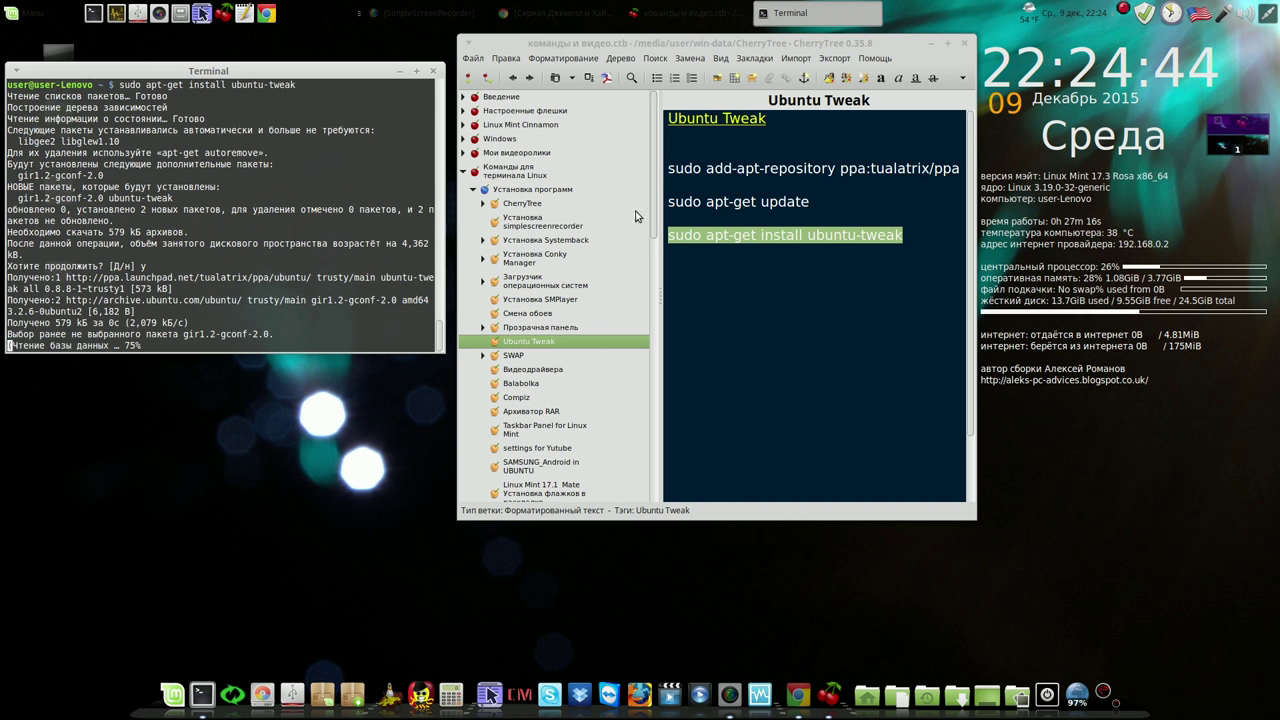
# Close CherryTree and the Terminal, and accept launching Ubuntu Tweak
pyautogui.click(964, 45)
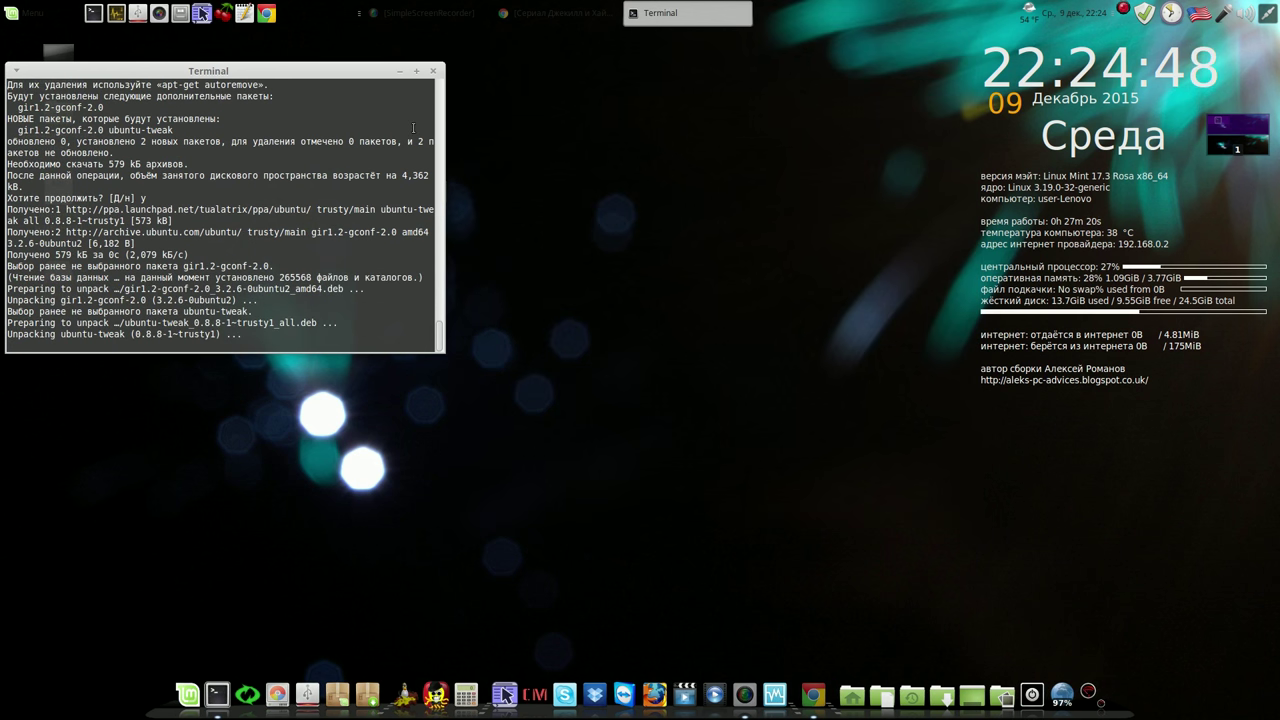
pyautogui.moveTo(349, 72); pyautogui.dragTo(835, 69)
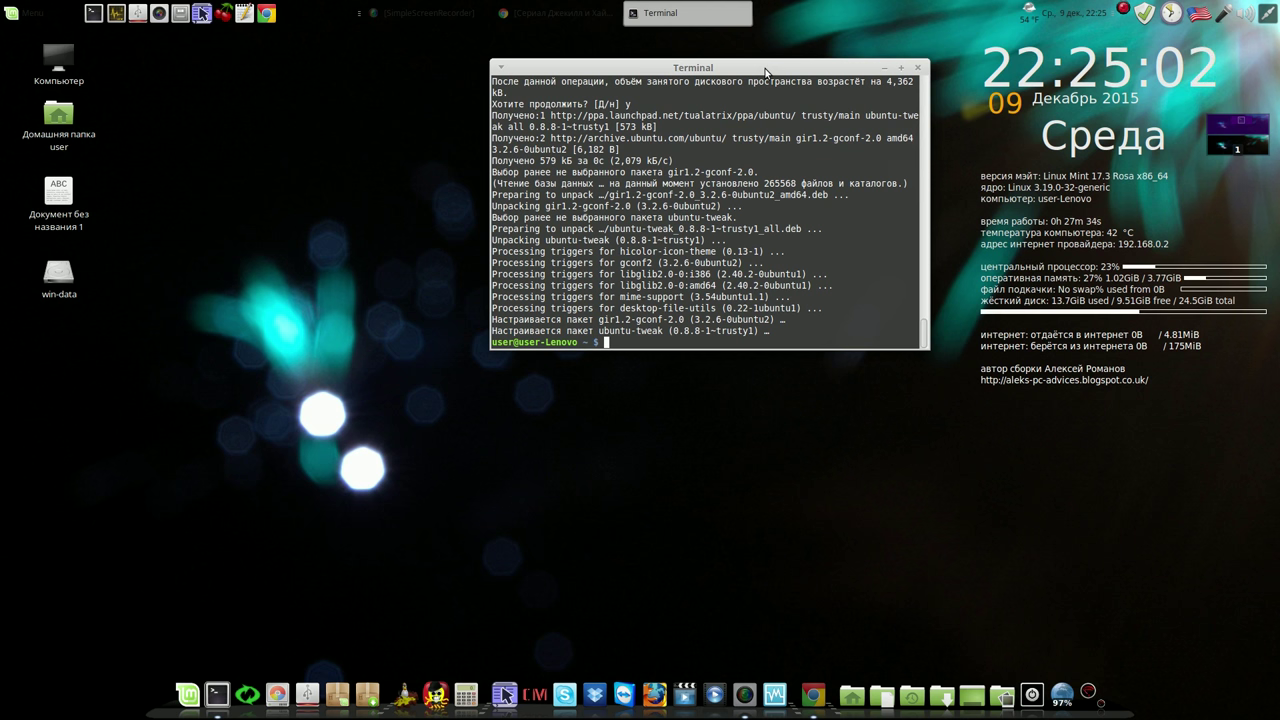
pyautogui.click(917, 67)
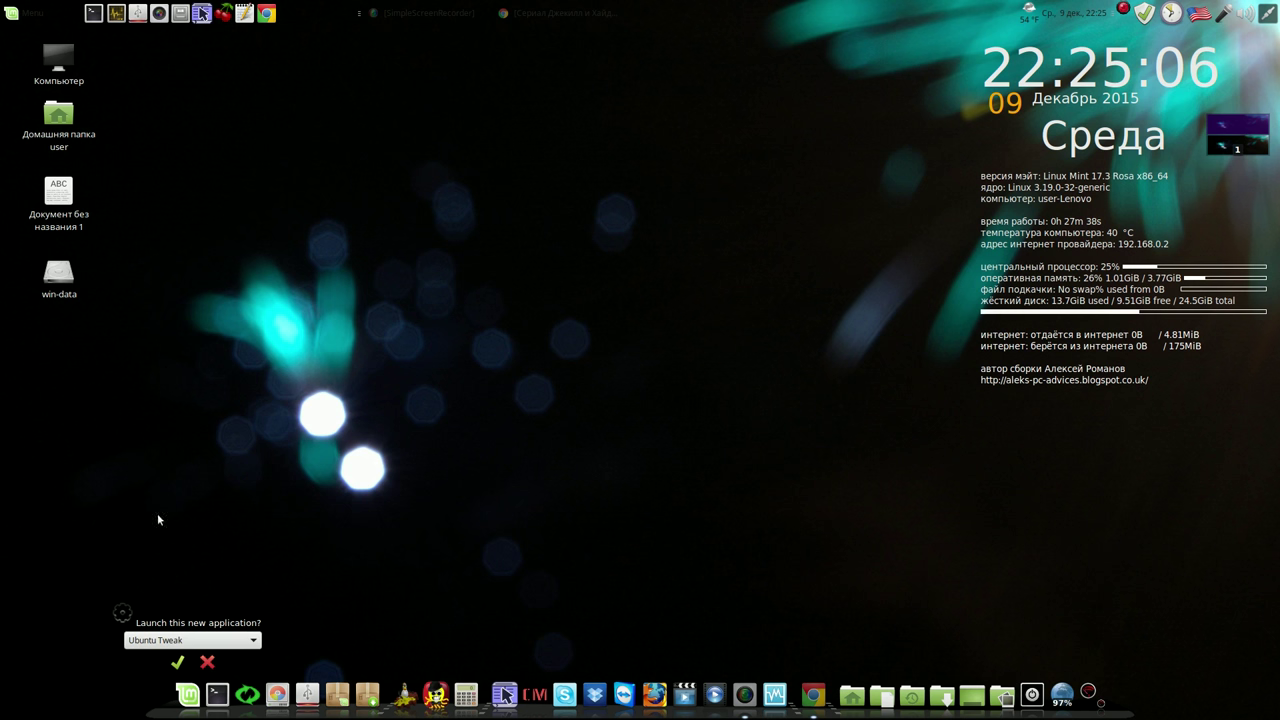
pyautogui.click(179, 662)
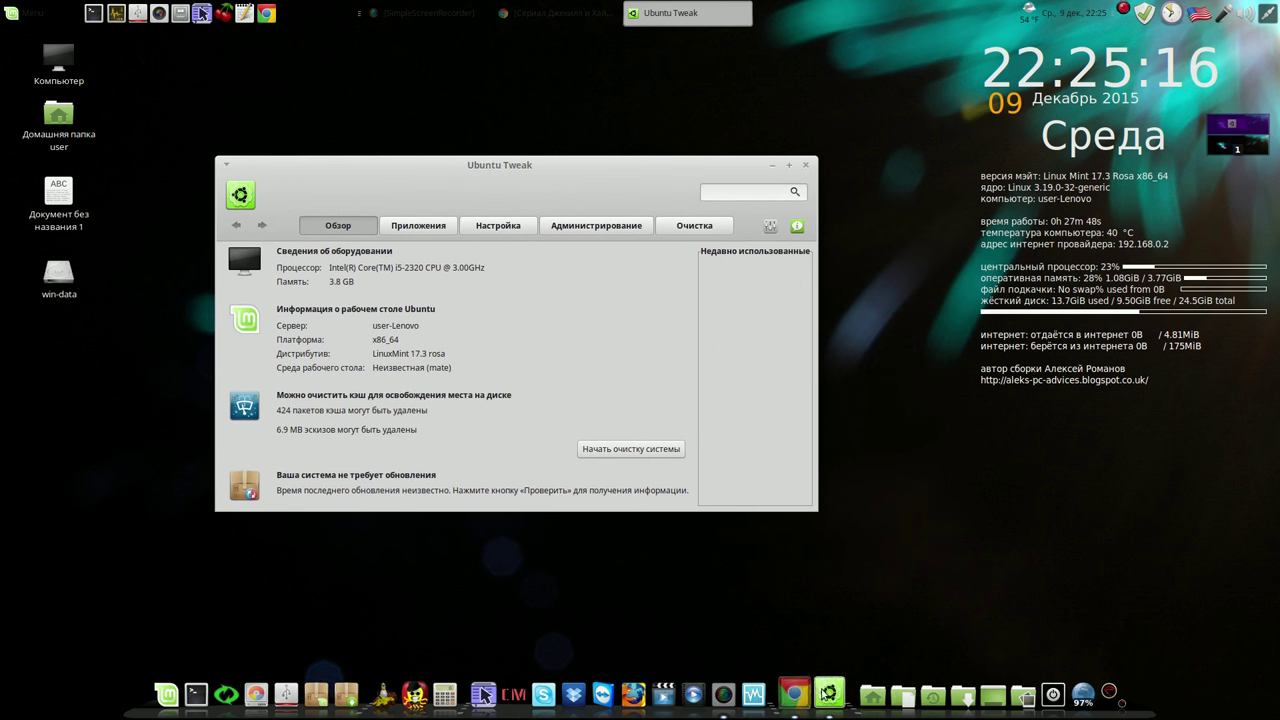
# Pin Ubuntu Tweak to Cairo-Dock as a permanent launcher with 'Сделать значком запуска'
pyautogui.rightClick(833, 694)
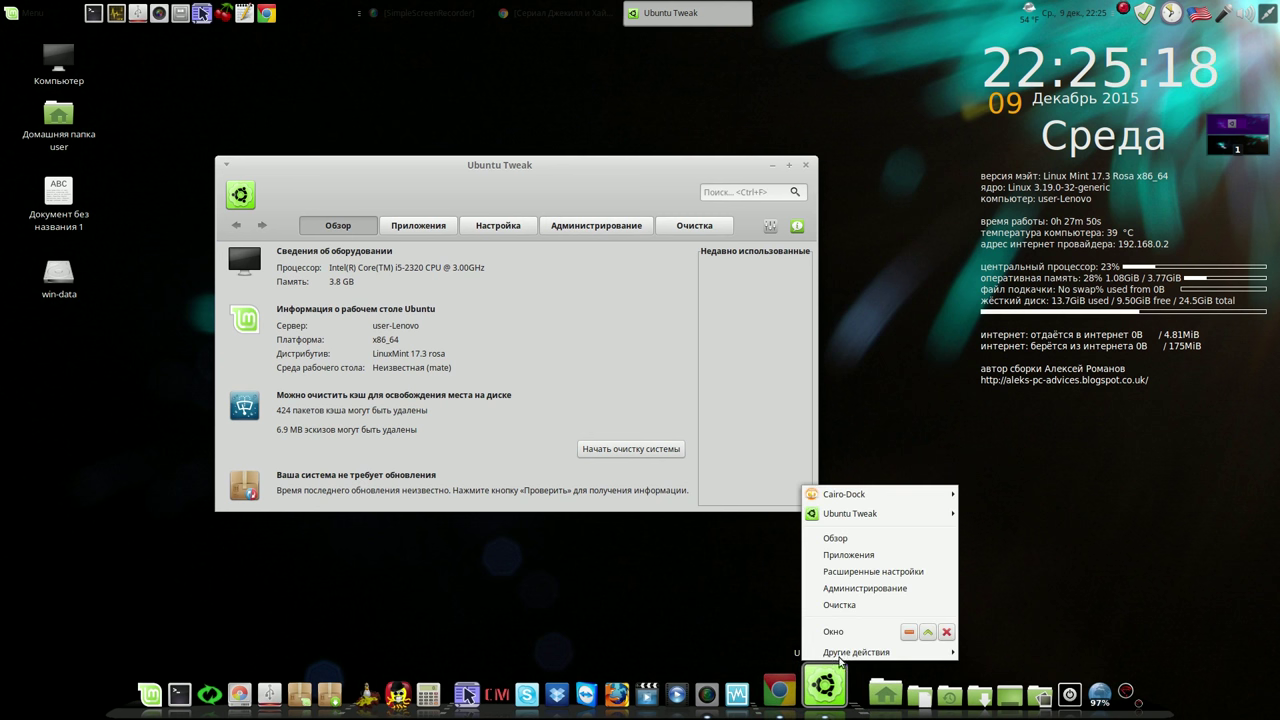
pyautogui.moveTo(921, 517)
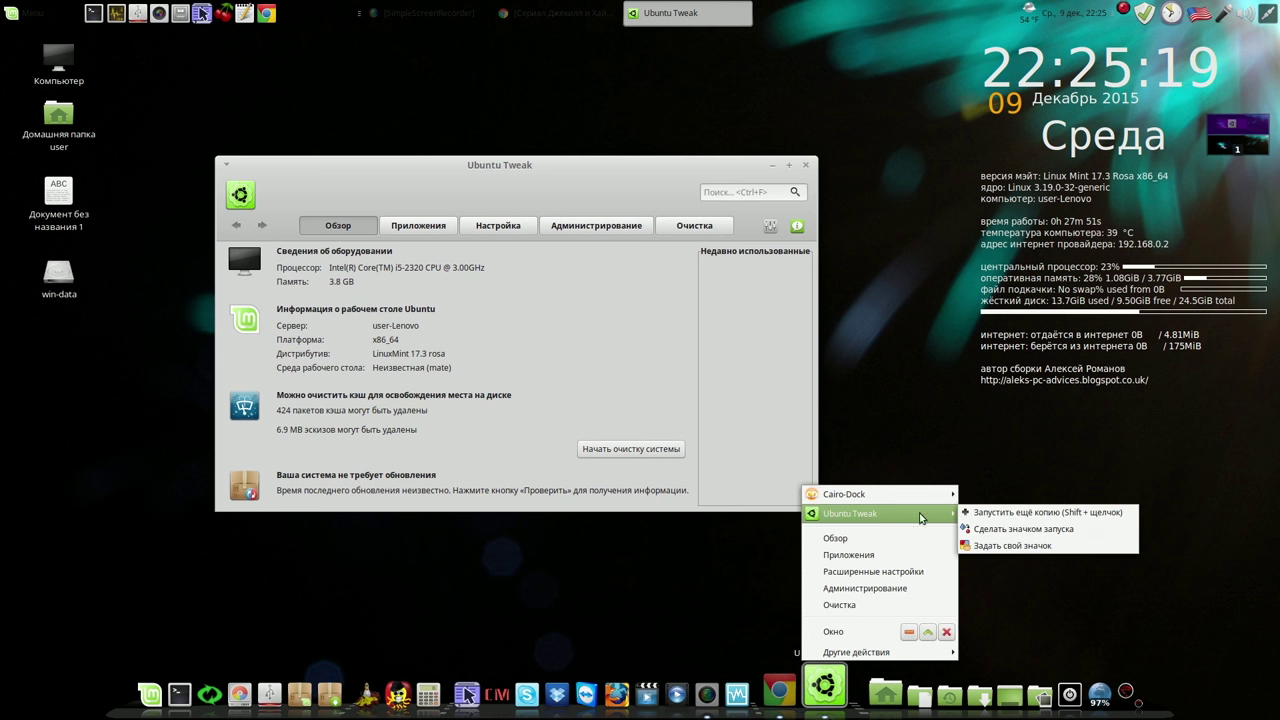
pyautogui.click(1049, 530)
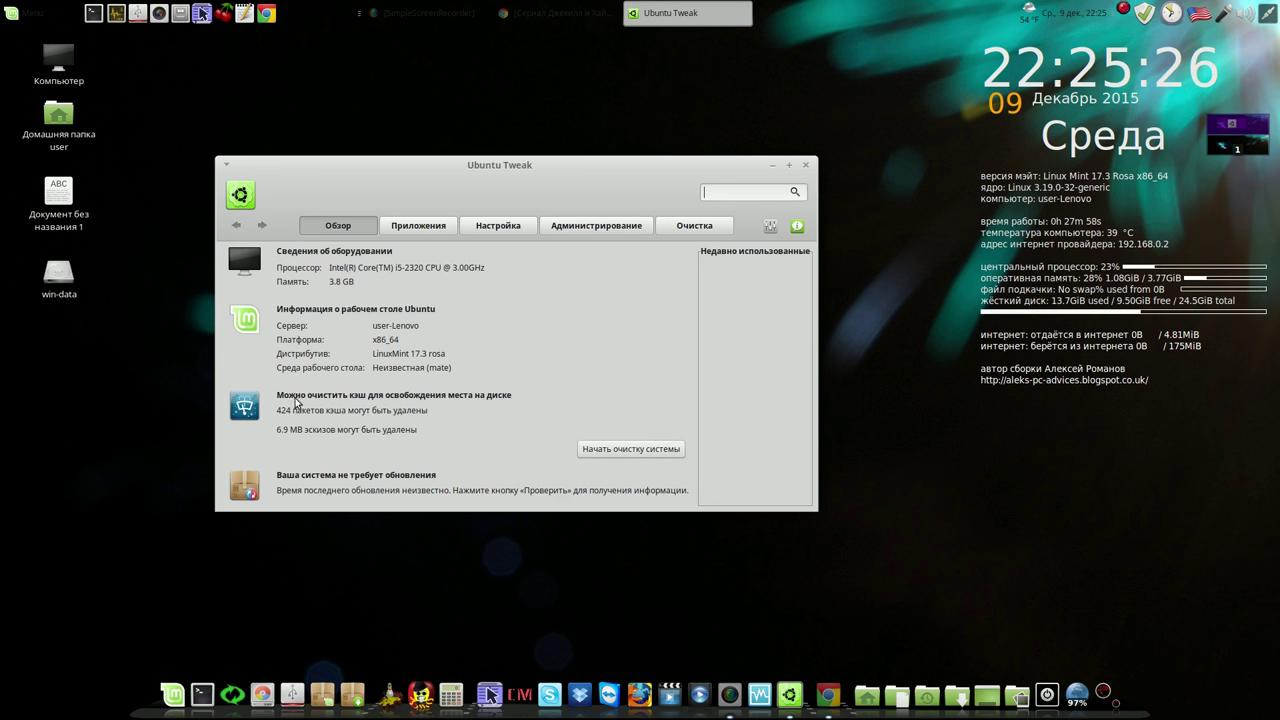
# Under Очистка → Система, tick the Apt cache, unused packages and package settings entries
pyautogui.click(690, 228)
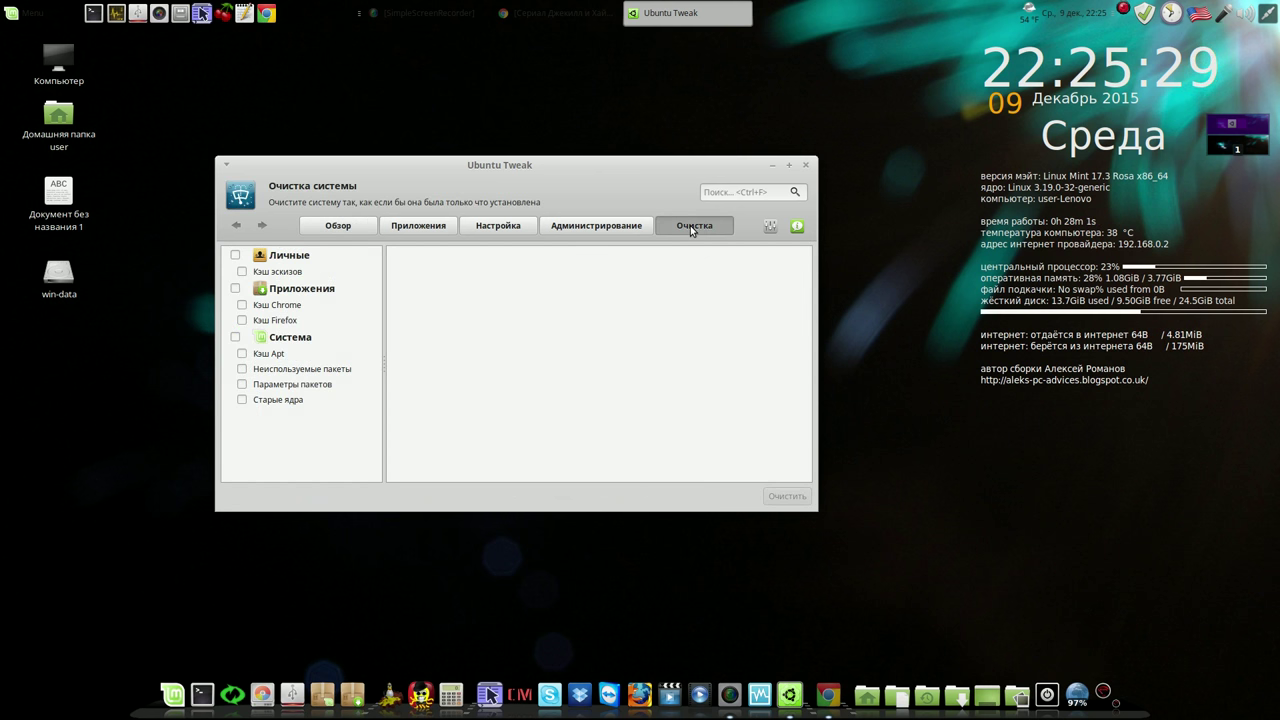
pyautogui.click(234, 337)
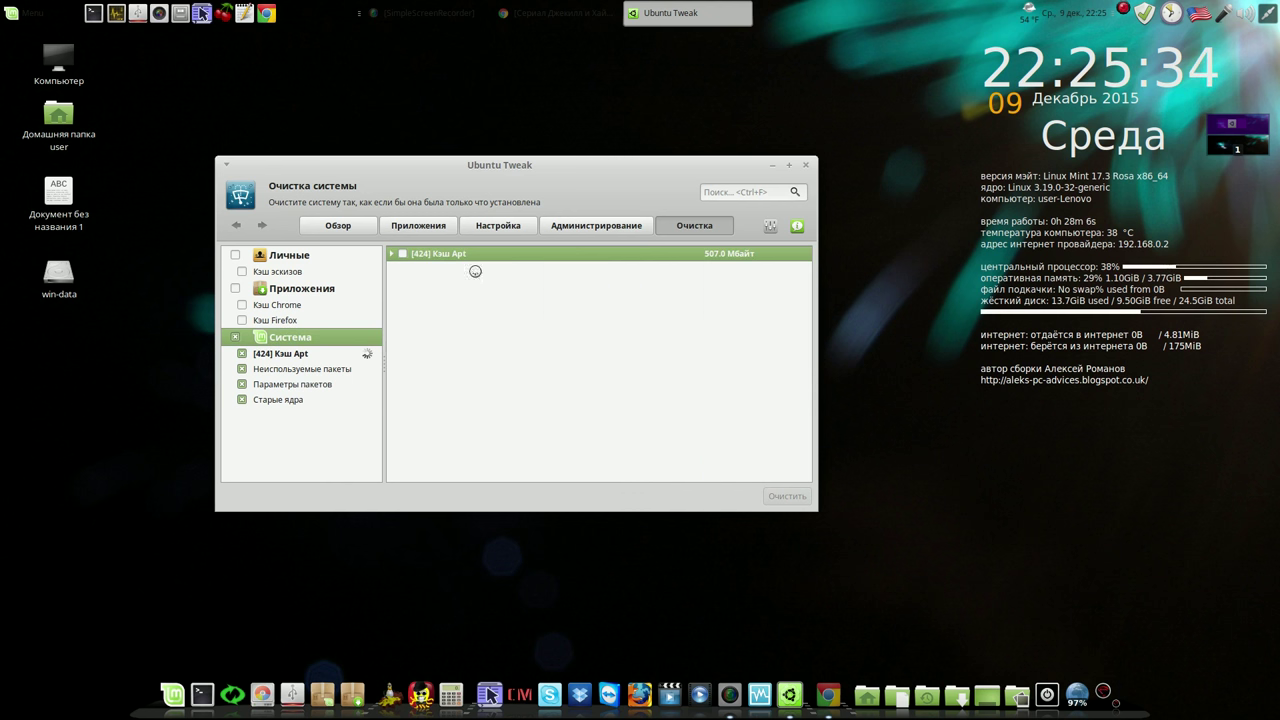
pyautogui.click(403, 255)
pyautogui.click(403, 270)
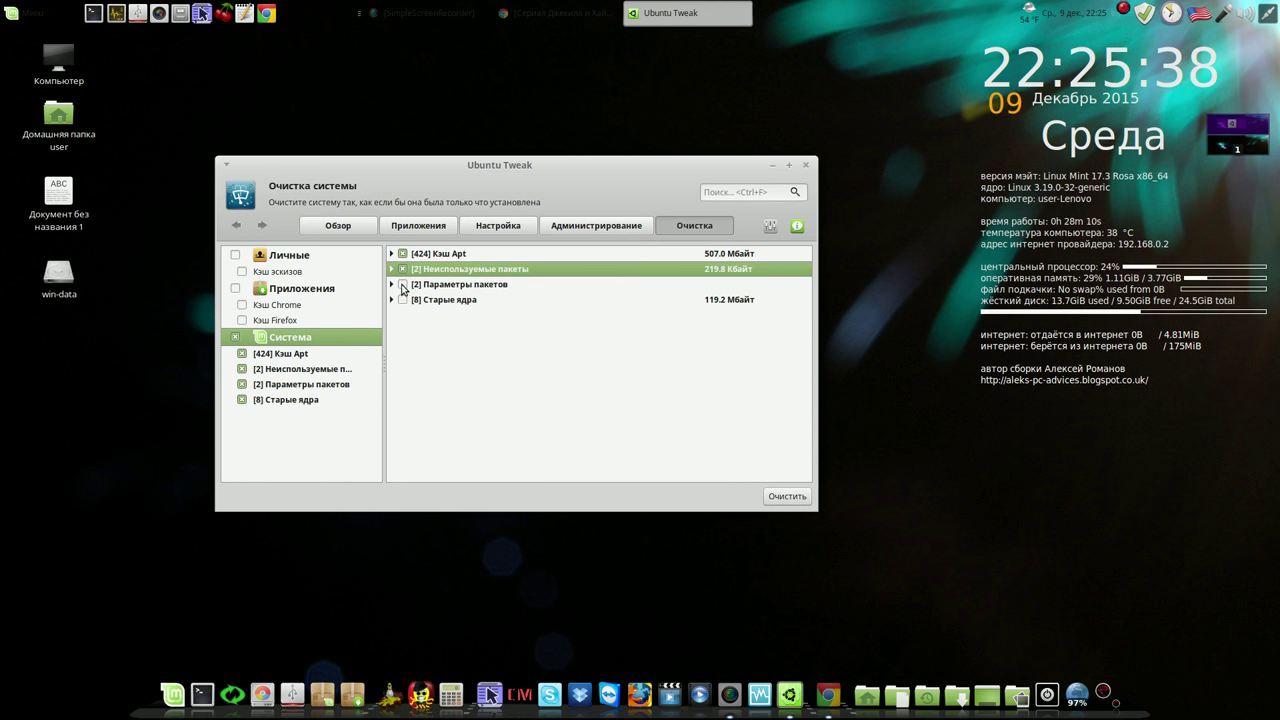
pyautogui.click(403, 285)
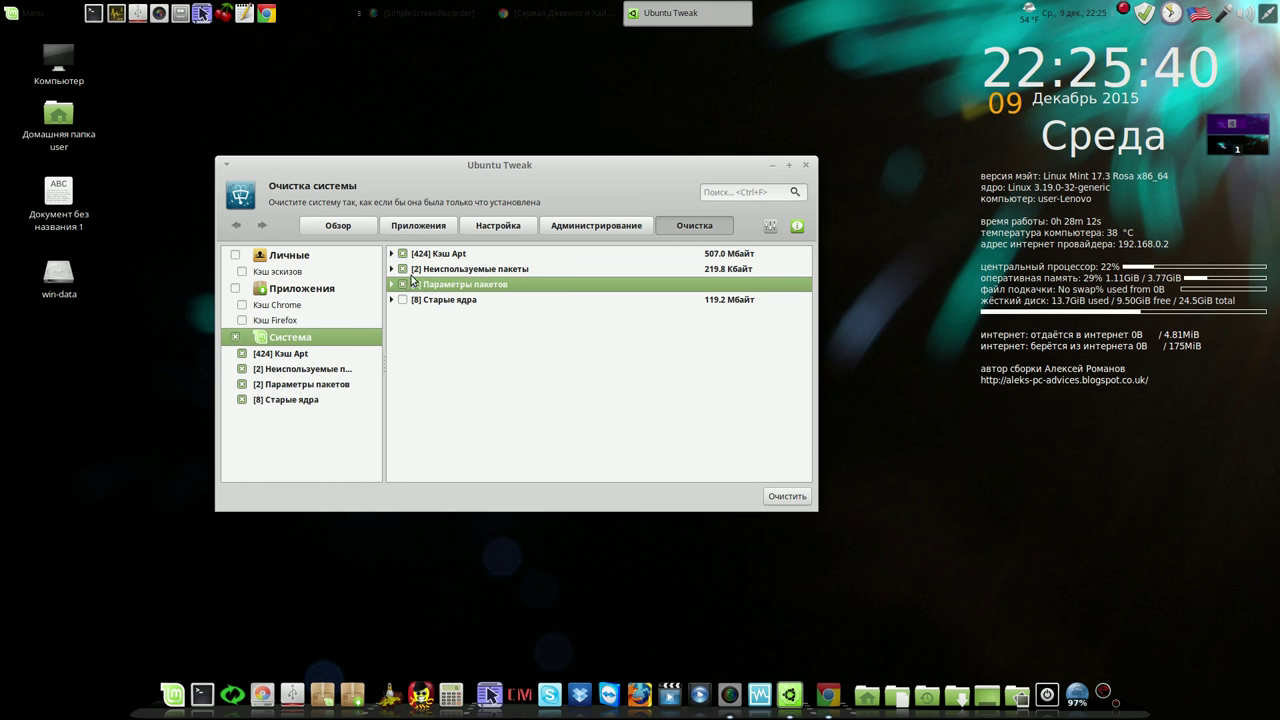
# Run Очистить and authenticate twice to clear the 507.0 MB apt cache and unused packages
pyautogui.click(786, 497)
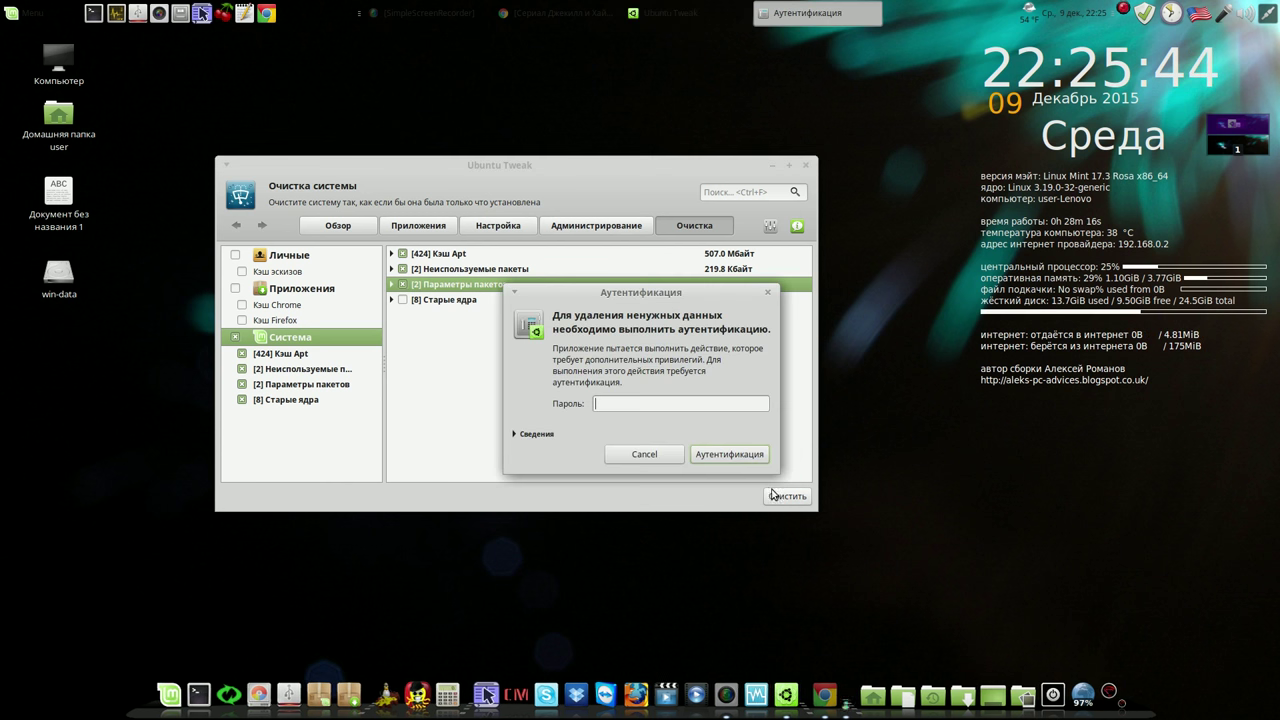
pyautogui.write('****')
pyautogui.click(731, 456)
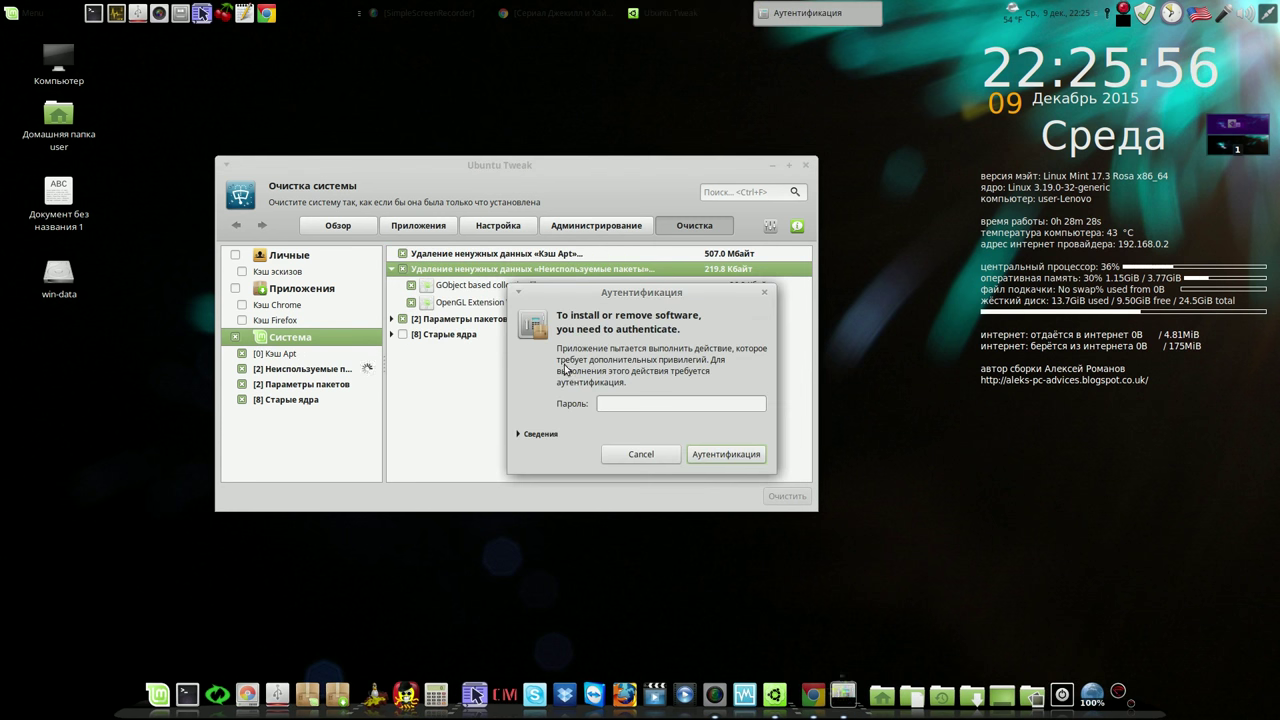
pyautogui.write('••••')
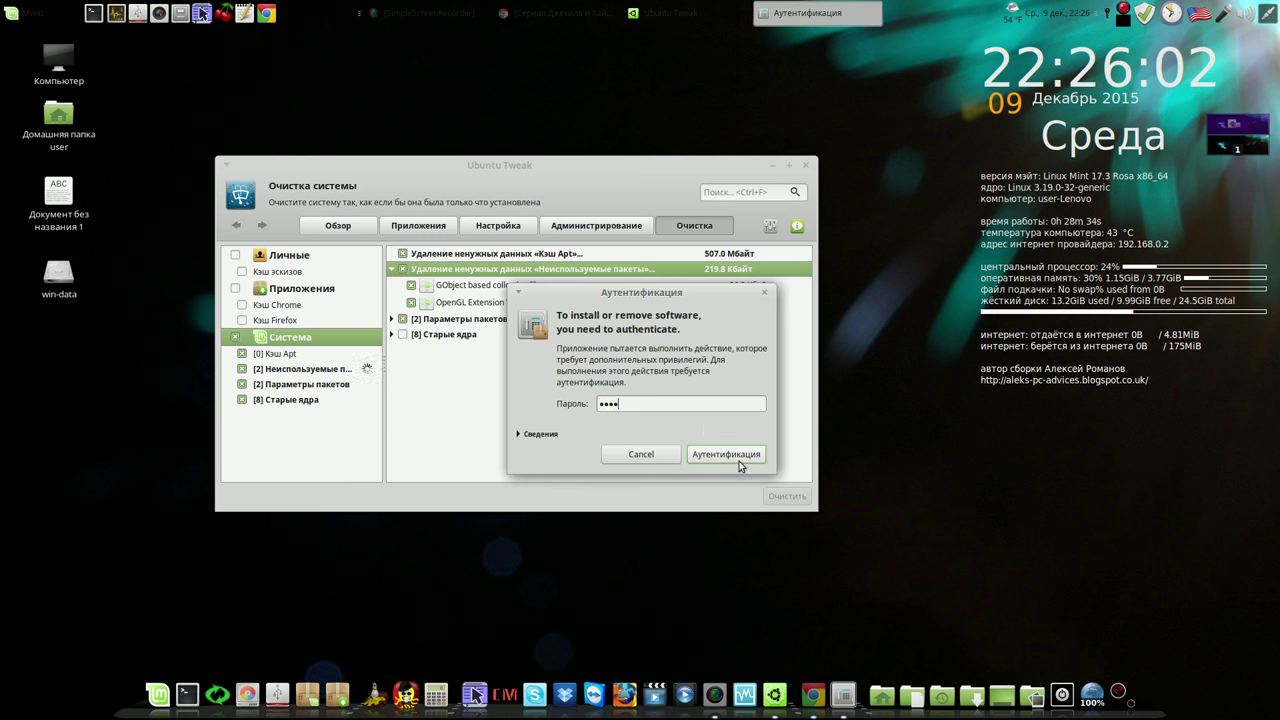
pyautogui.click(738, 462)
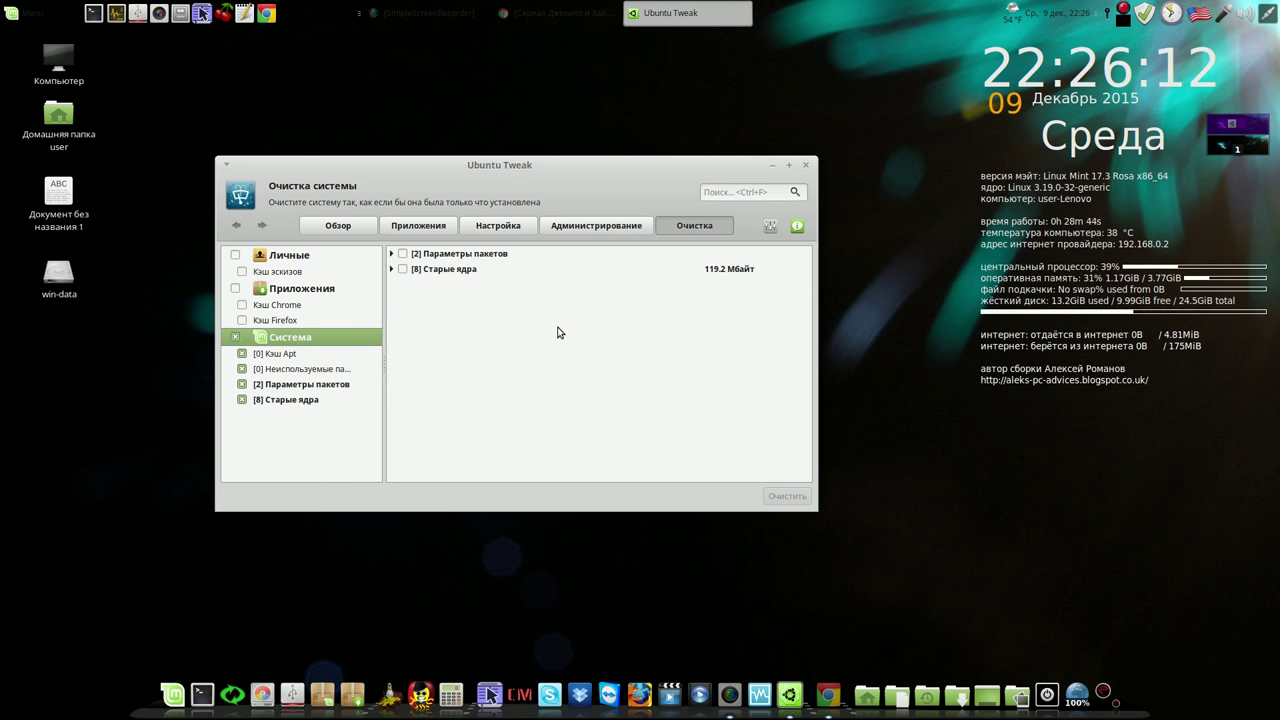
# Clear the leftover package settings, then expand Старые ядра and tick all eight old kernels
pyautogui.click(403, 254)
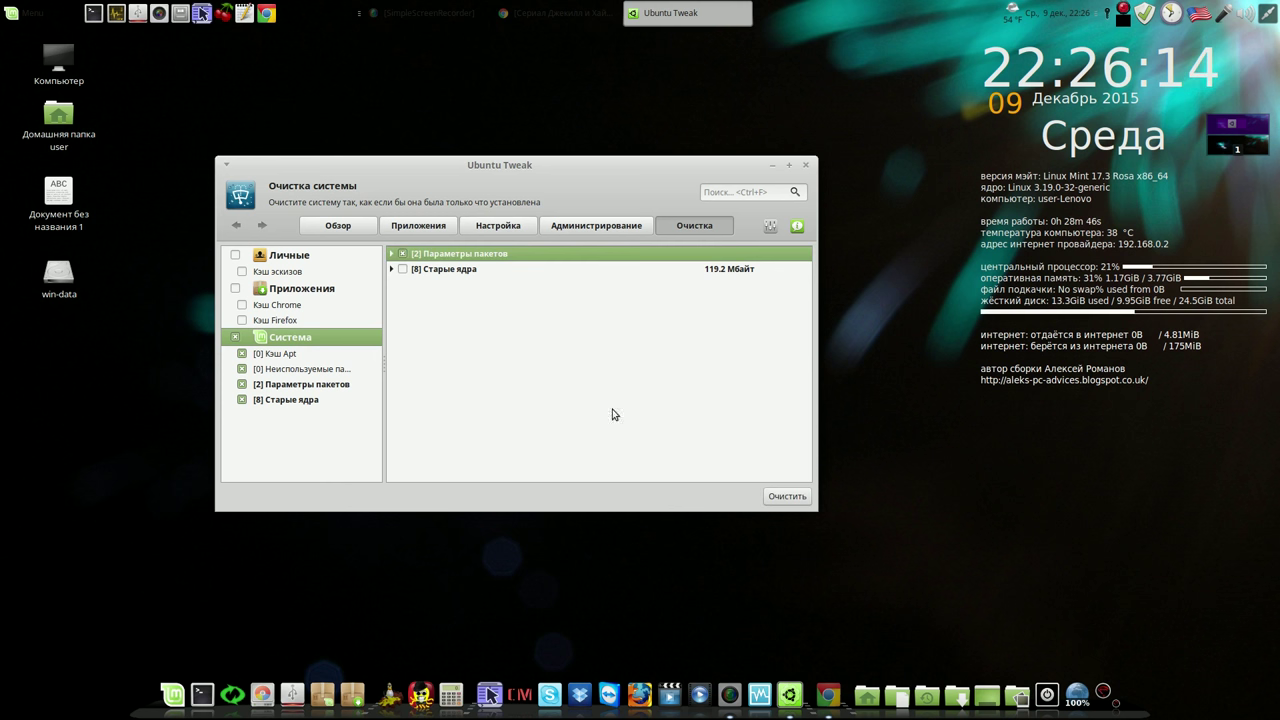
pyautogui.click(770, 497)
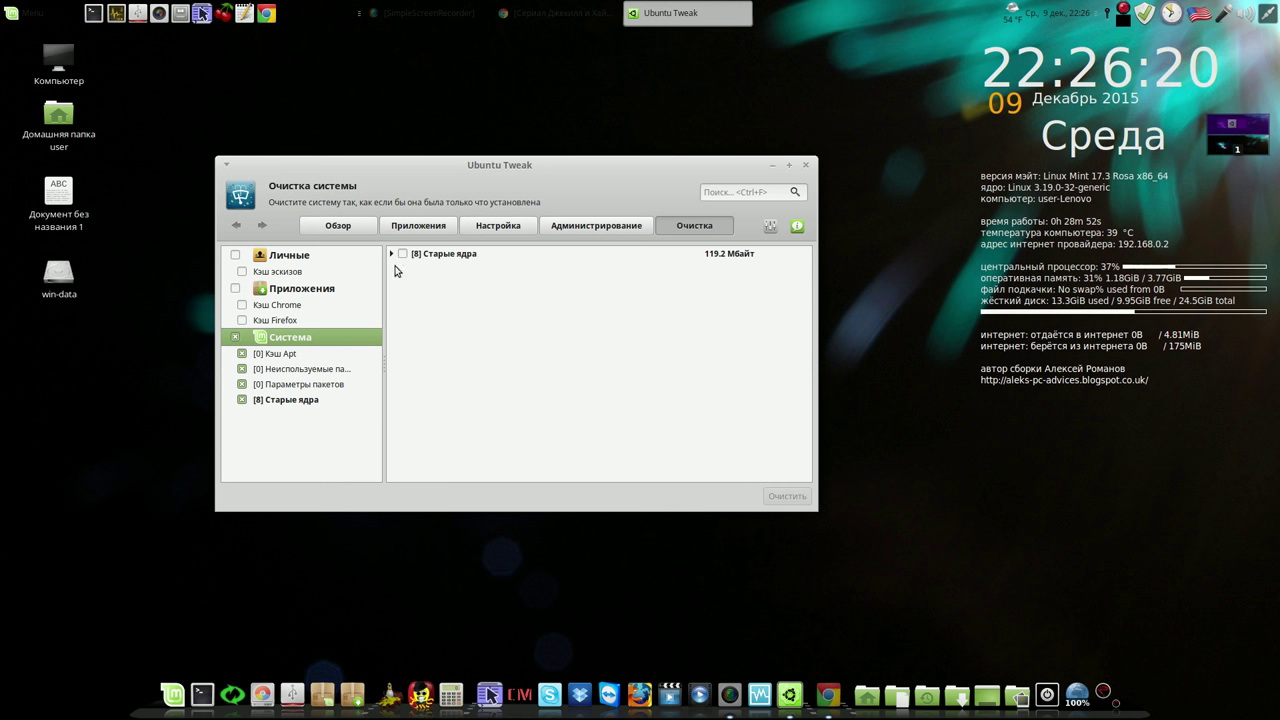
pyautogui.click(392, 255)
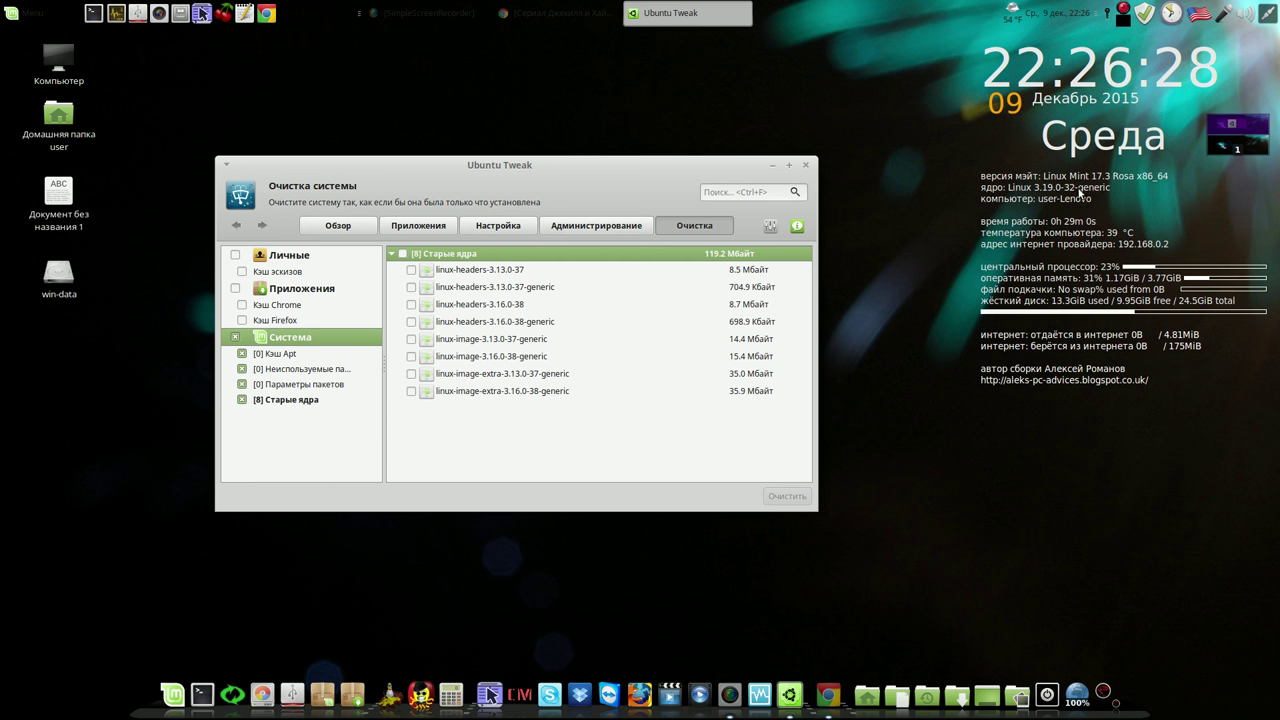
pyautogui.click(403, 255)
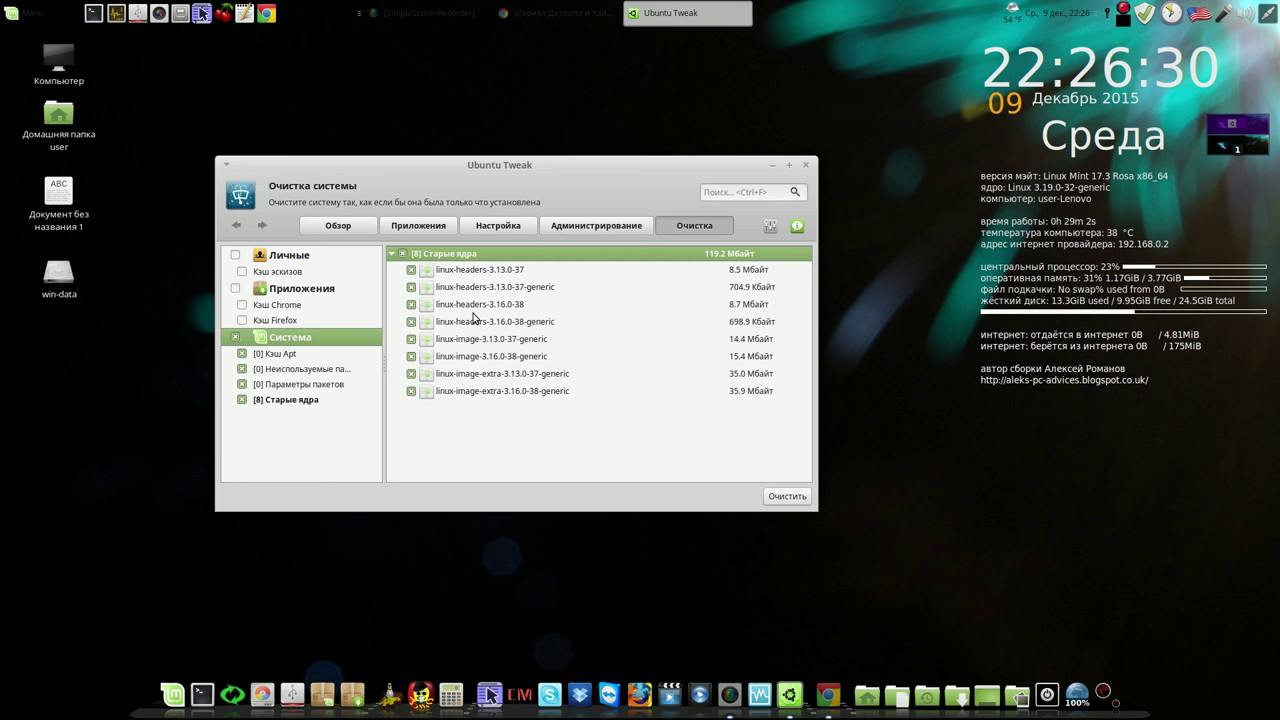
# Start removing the eight ticked old kernel packages (119.2 MB) with Очистить
pyautogui.click(785, 496)
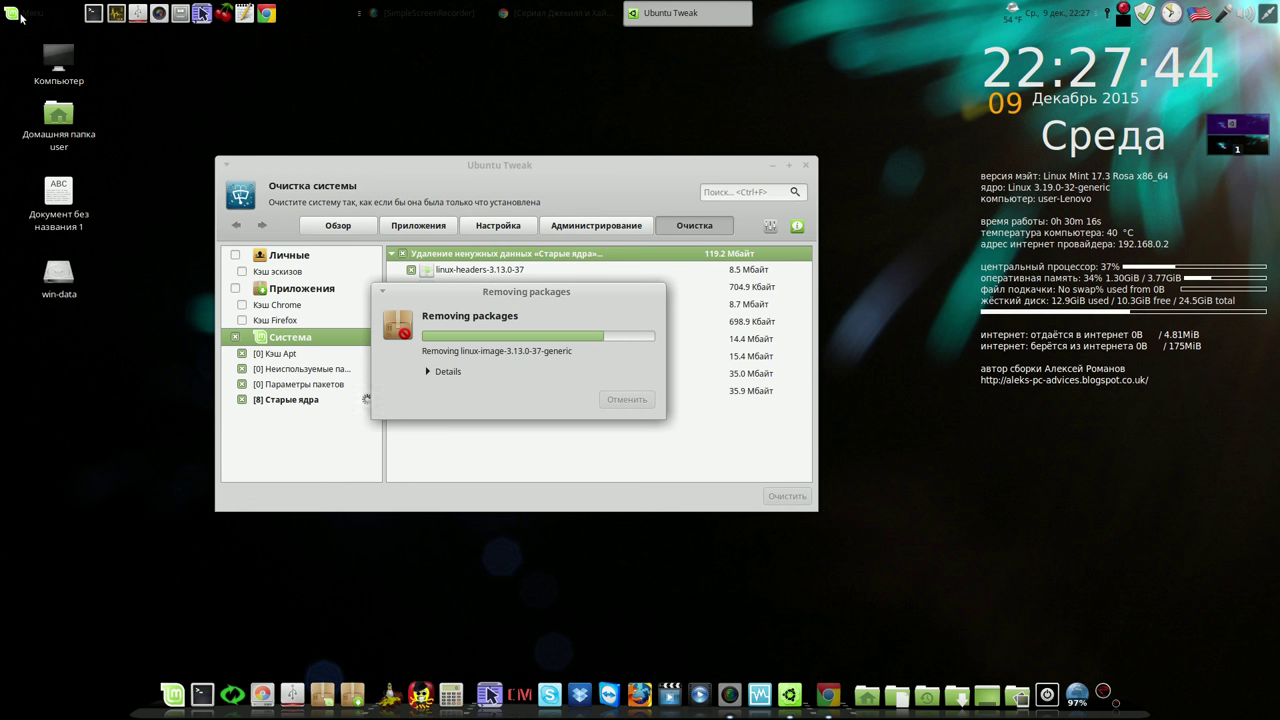
# Browse the applications menu, dismiss it, and close the TeamViewer window
pyautogui.click(28, 13)
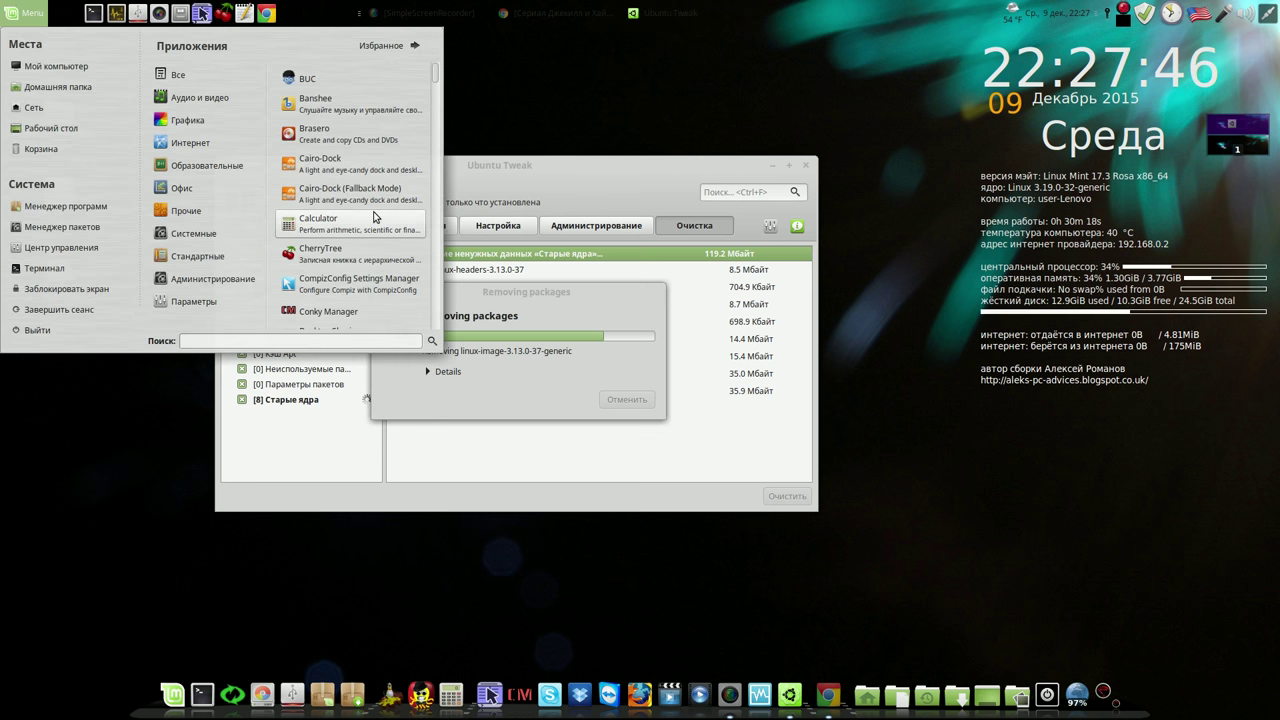
pyautogui.moveTo(209, 193)
pyautogui.moveTo(205, 145)
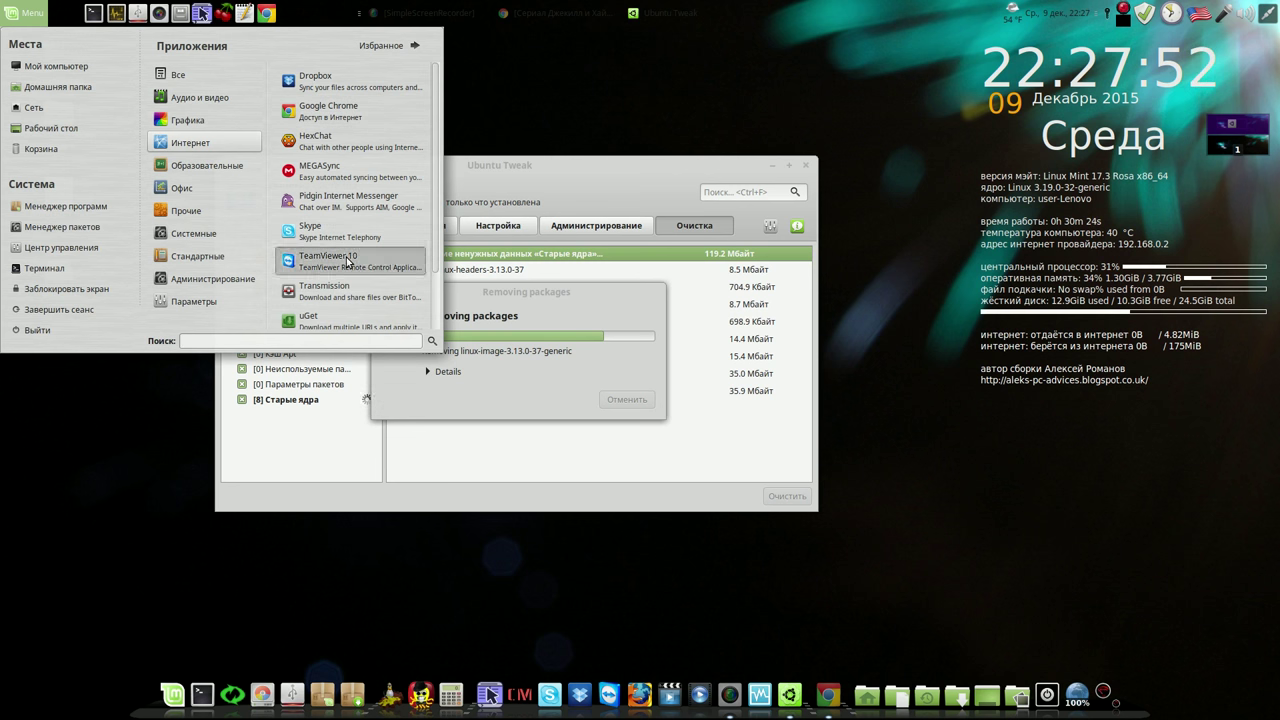
pyautogui.press('Escape')
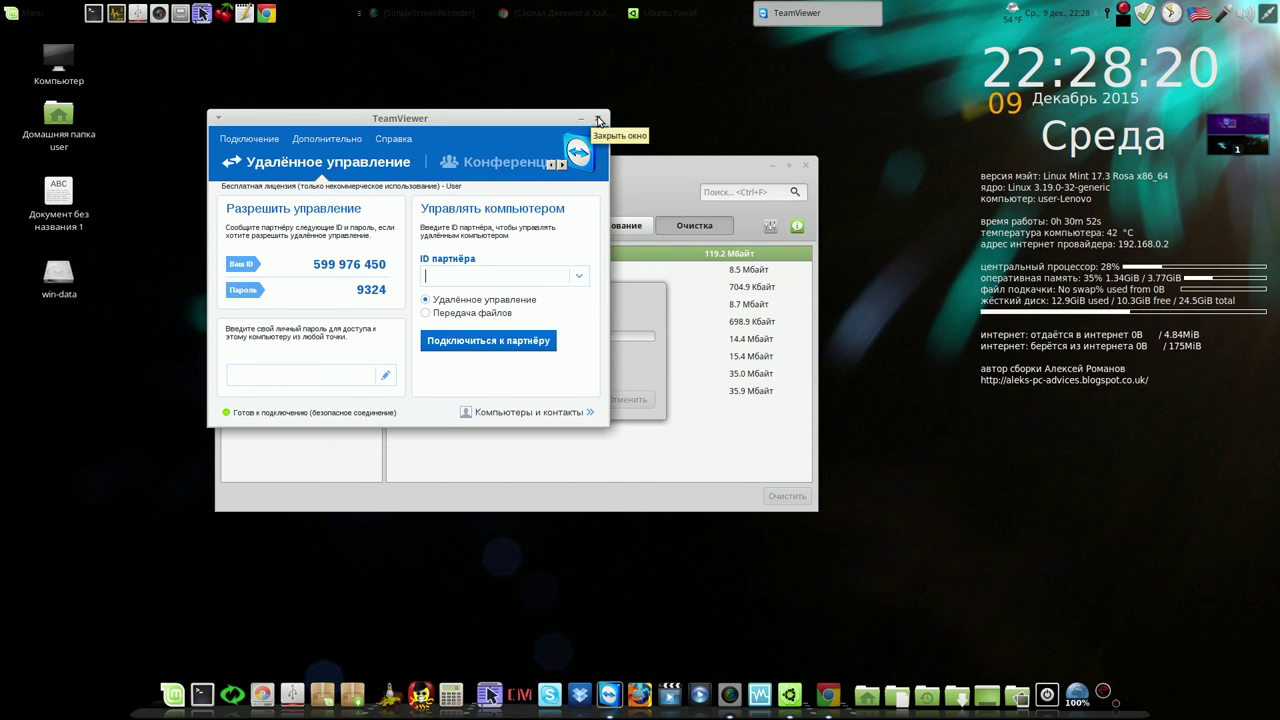
pyautogui.click(598, 119)
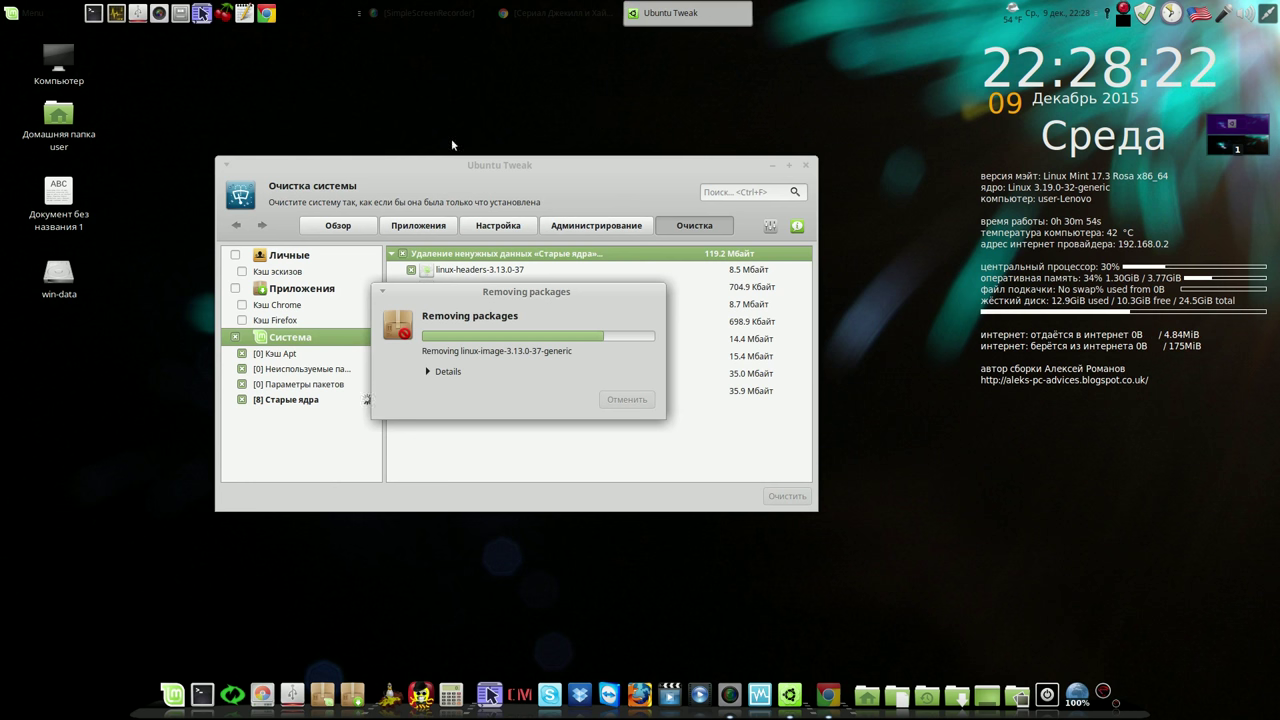
pyautogui.click(24, 16)
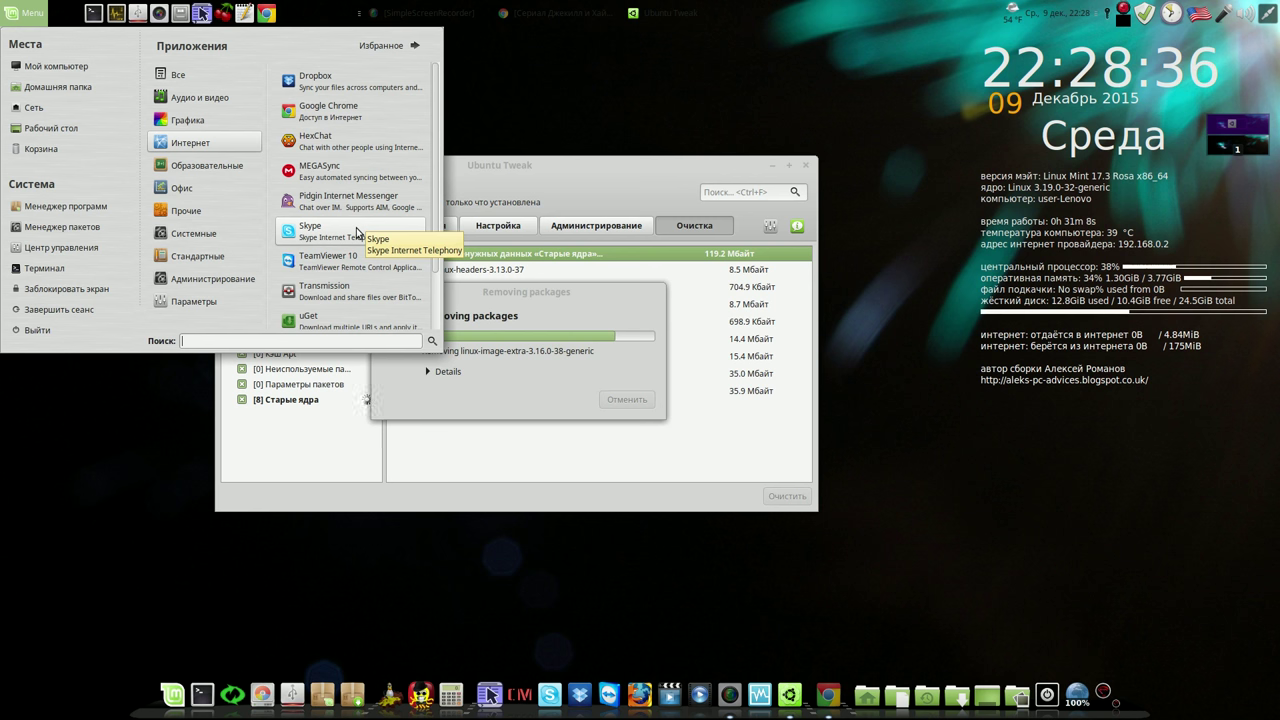
pyautogui.click(357, 232)
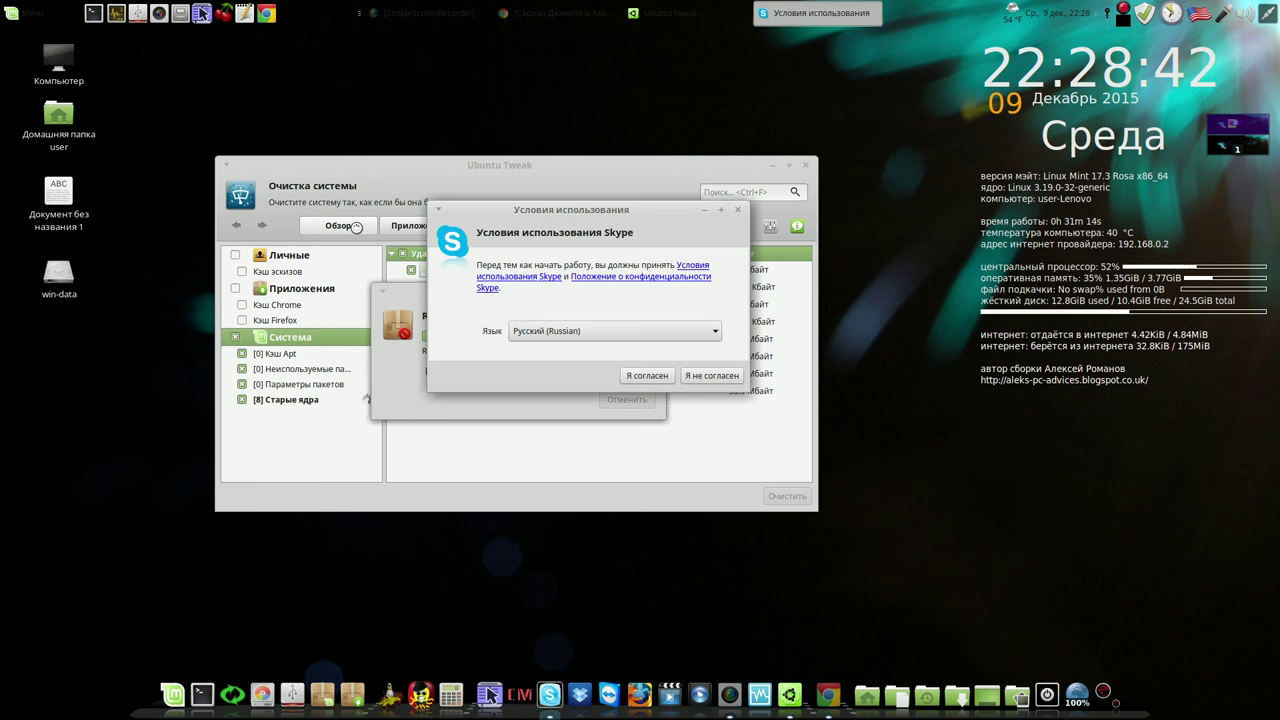
pyautogui.click(714, 376)
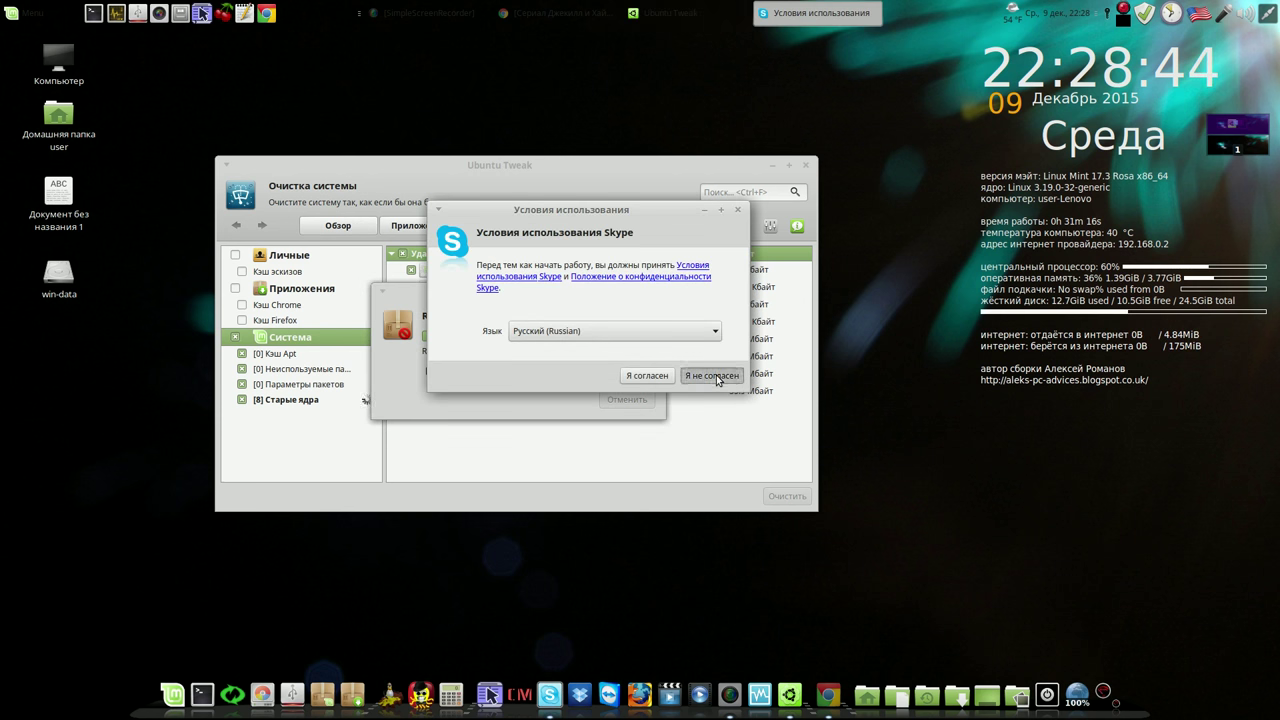
pyautogui.click(643, 179)
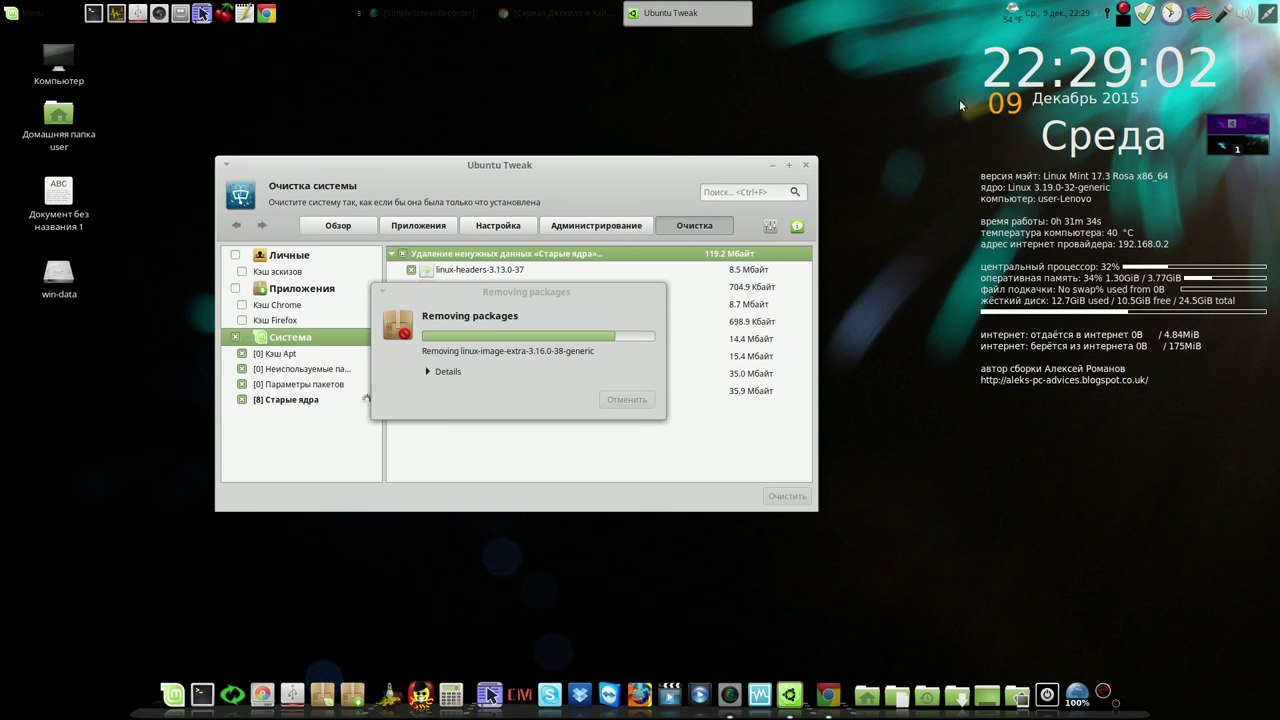
# Pause the screen recording, then clear the 4 leftover package settings with Очистить
pyautogui.rightClick(1124, 14)
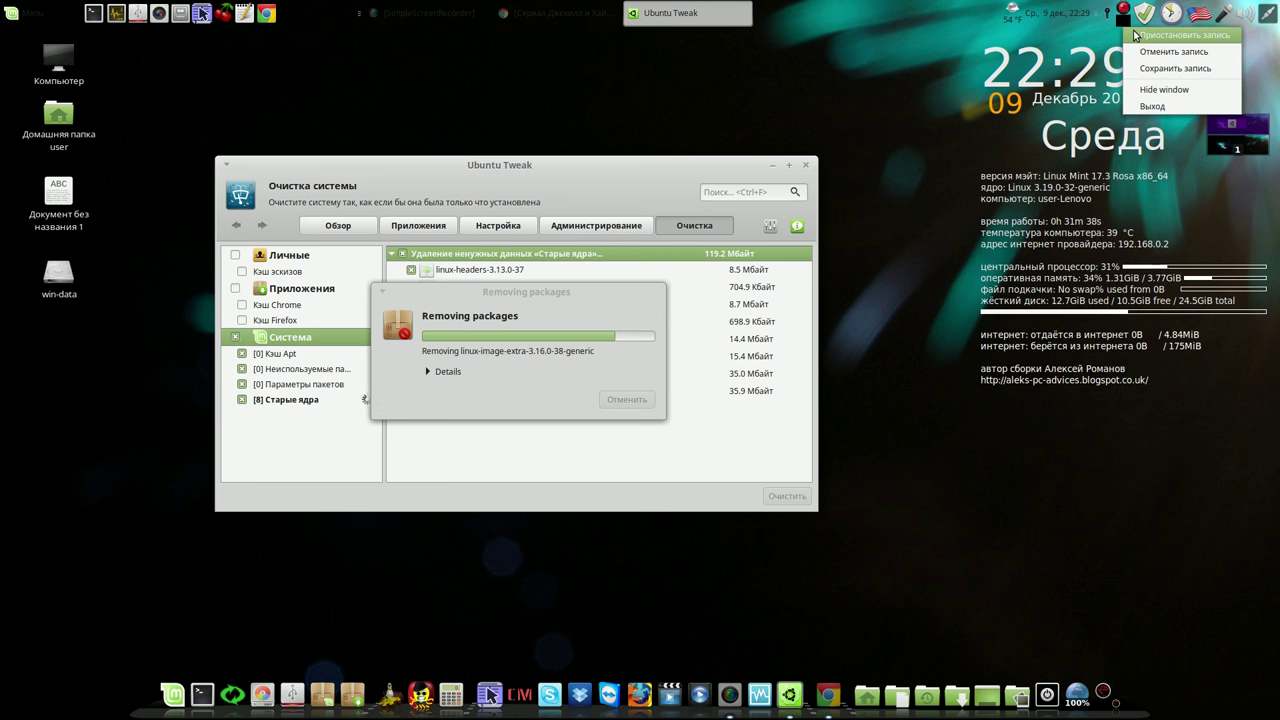
pyautogui.click(1172, 32)
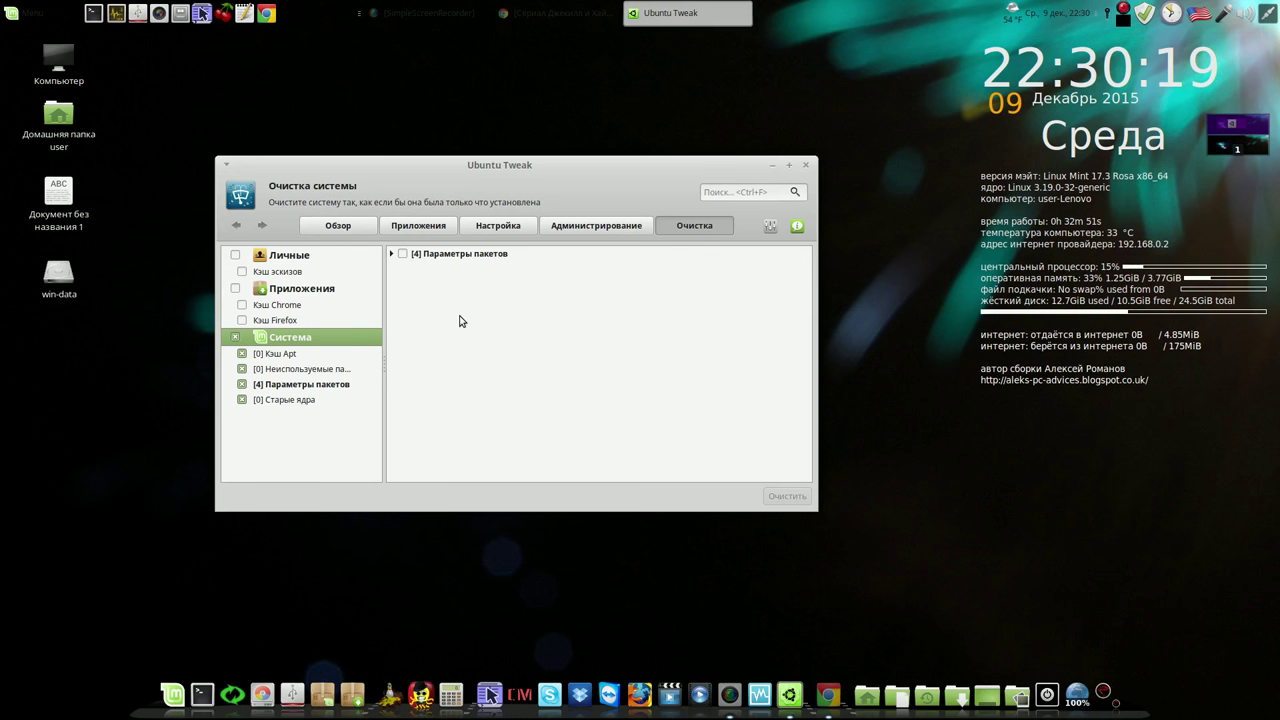
pyautogui.click(403, 255)
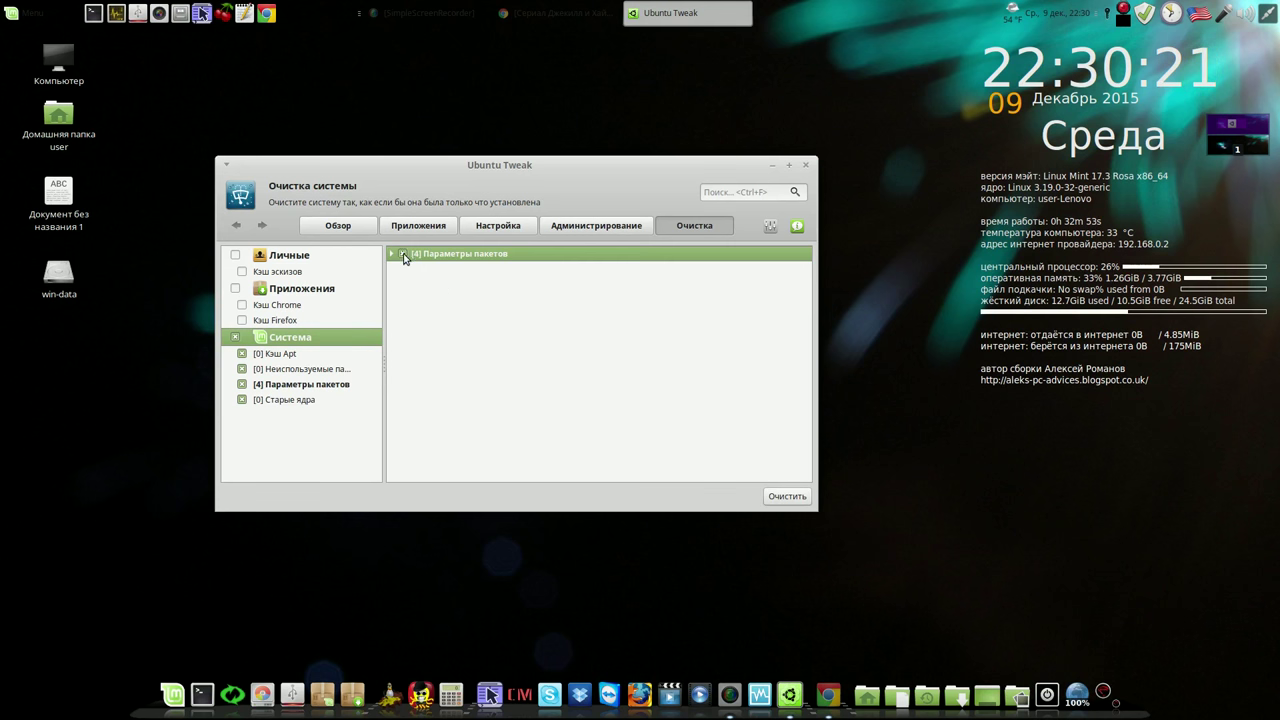
pyautogui.click(783, 496)
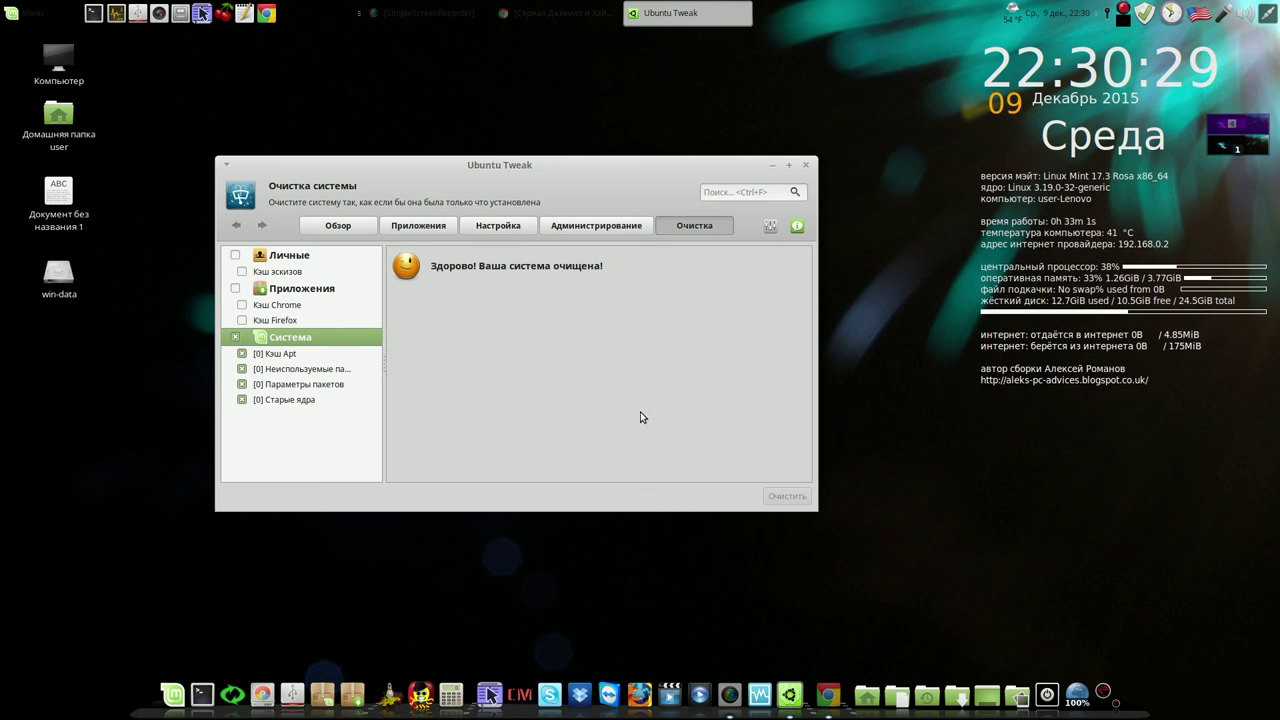
# Clear the Chrome (33.5 MB) and Firefox (22.8 MB) caches under Приложения, then close Ubuntu Tweak
pyautogui.click(236, 290)
pyautogui.click(402, 254)
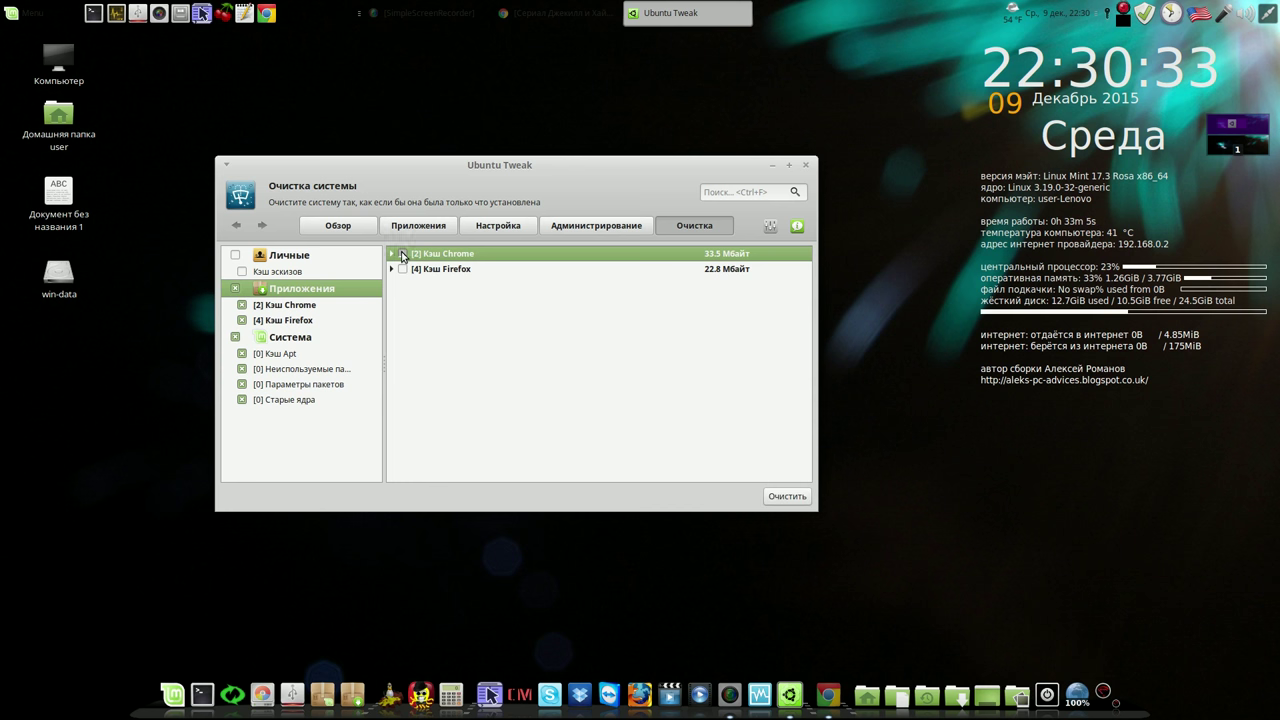
pyautogui.click(402, 269)
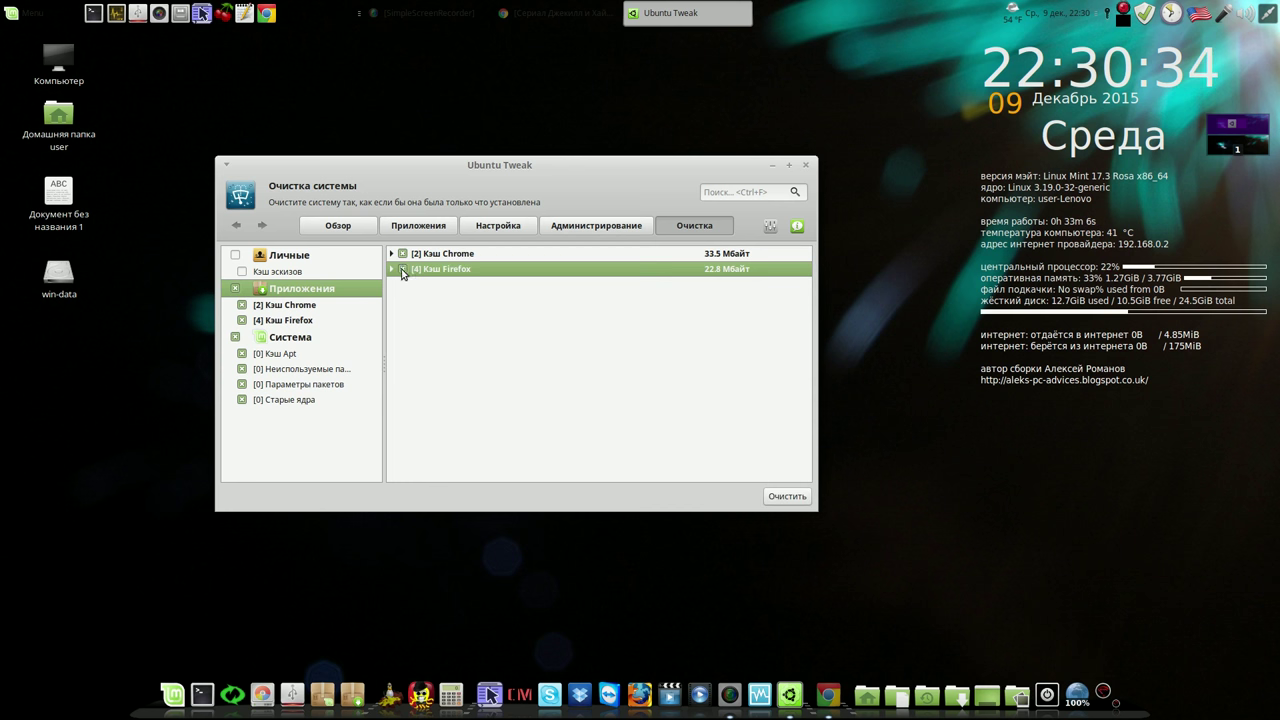
pyautogui.click(772, 495)
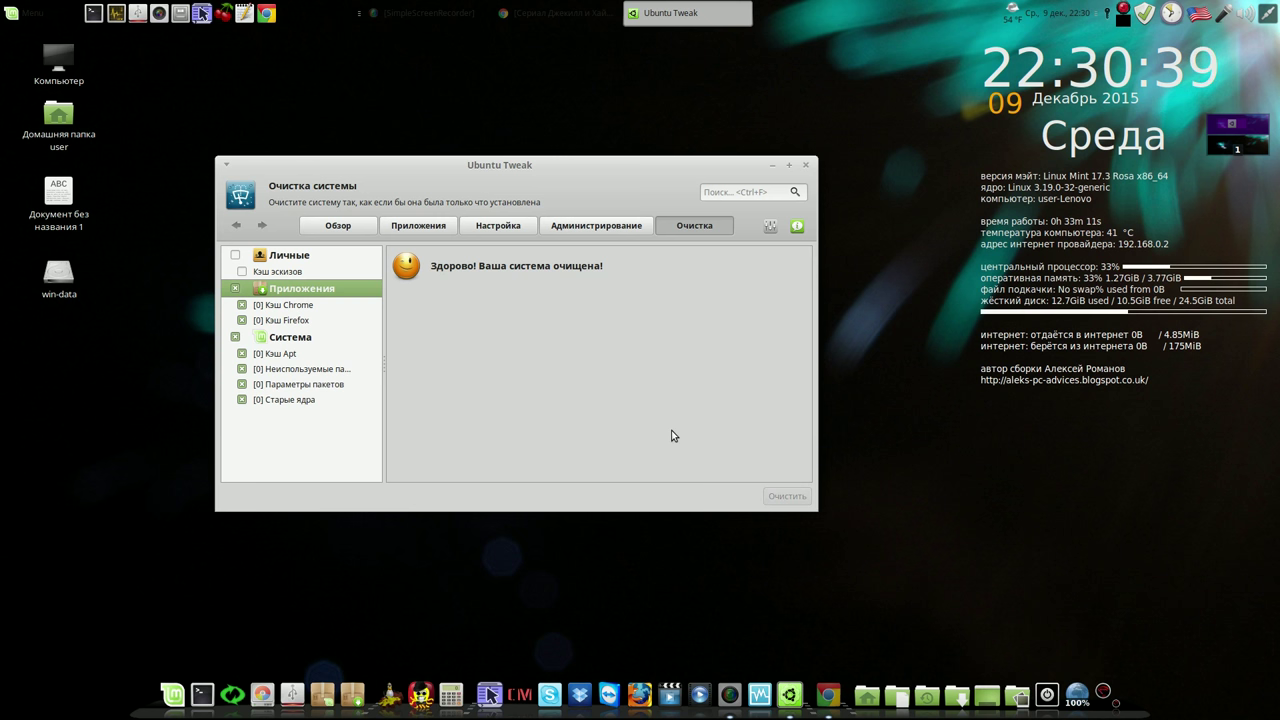
pyautogui.click(807, 167)
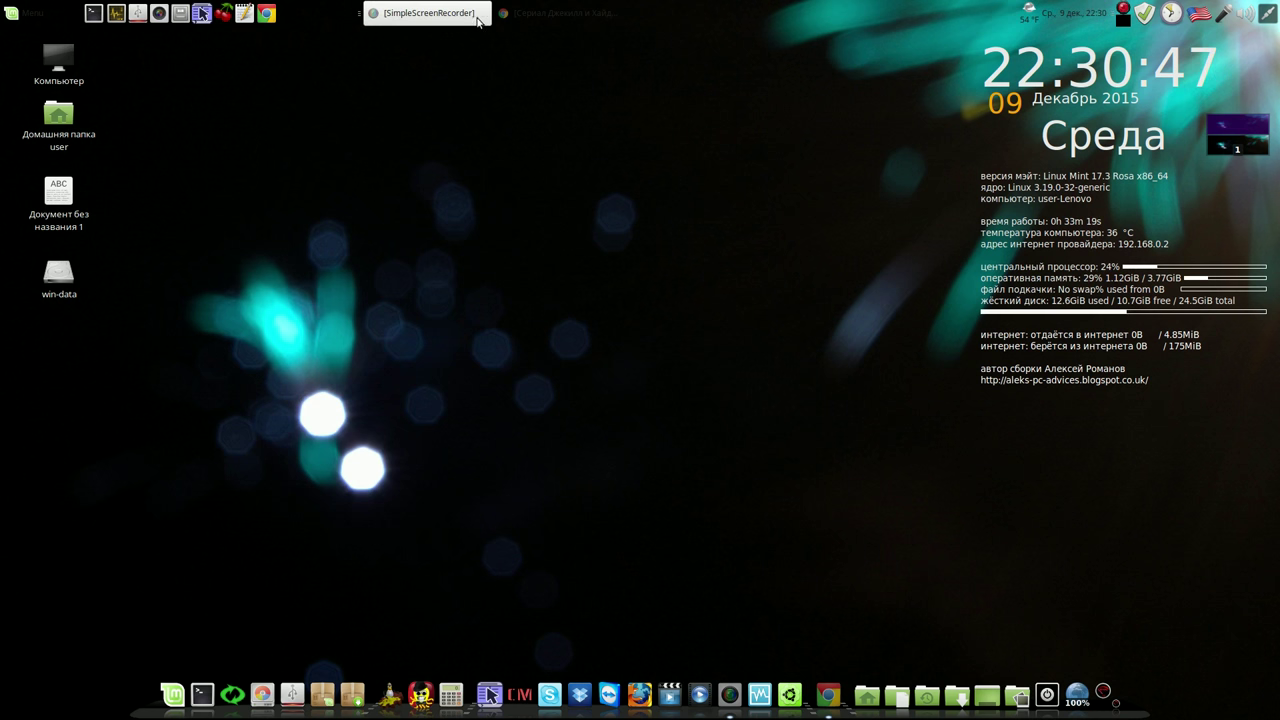
# Open the Компьютерные советы blog in a new Chrome tab, widen the window, and follow its 'мега' link
pyautogui.click(515, 17)
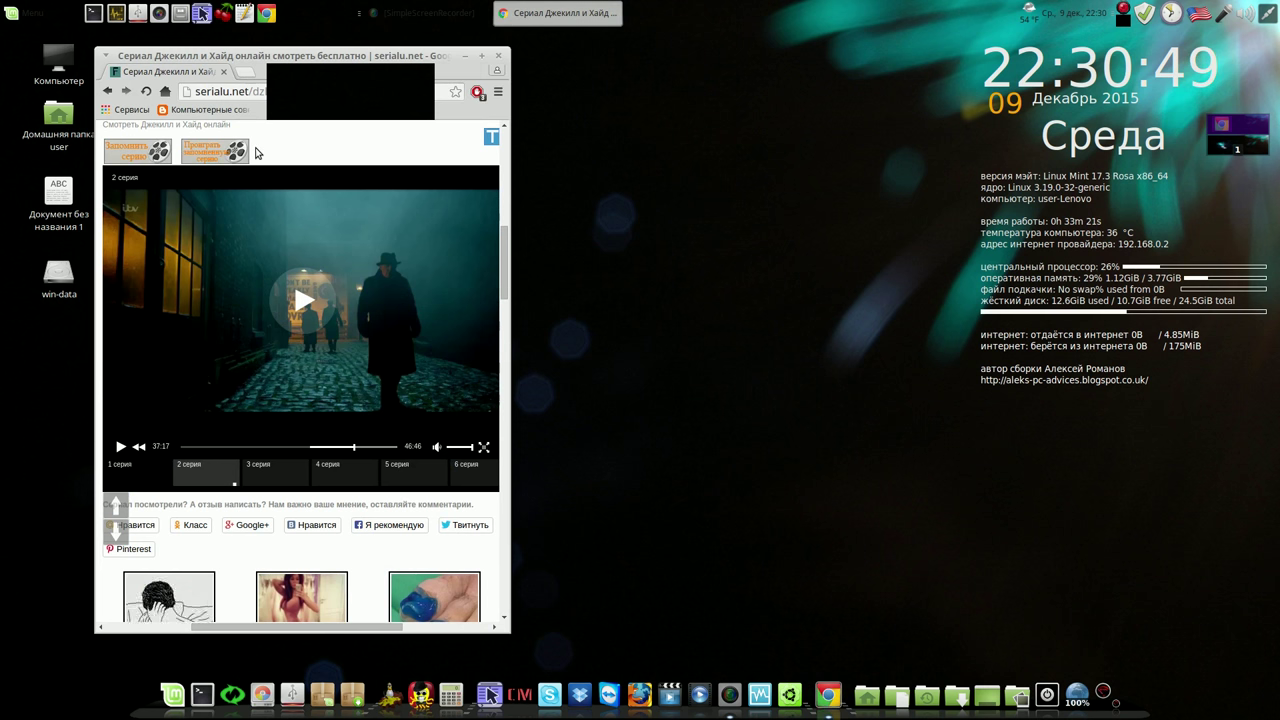
pyautogui.click(246, 74)
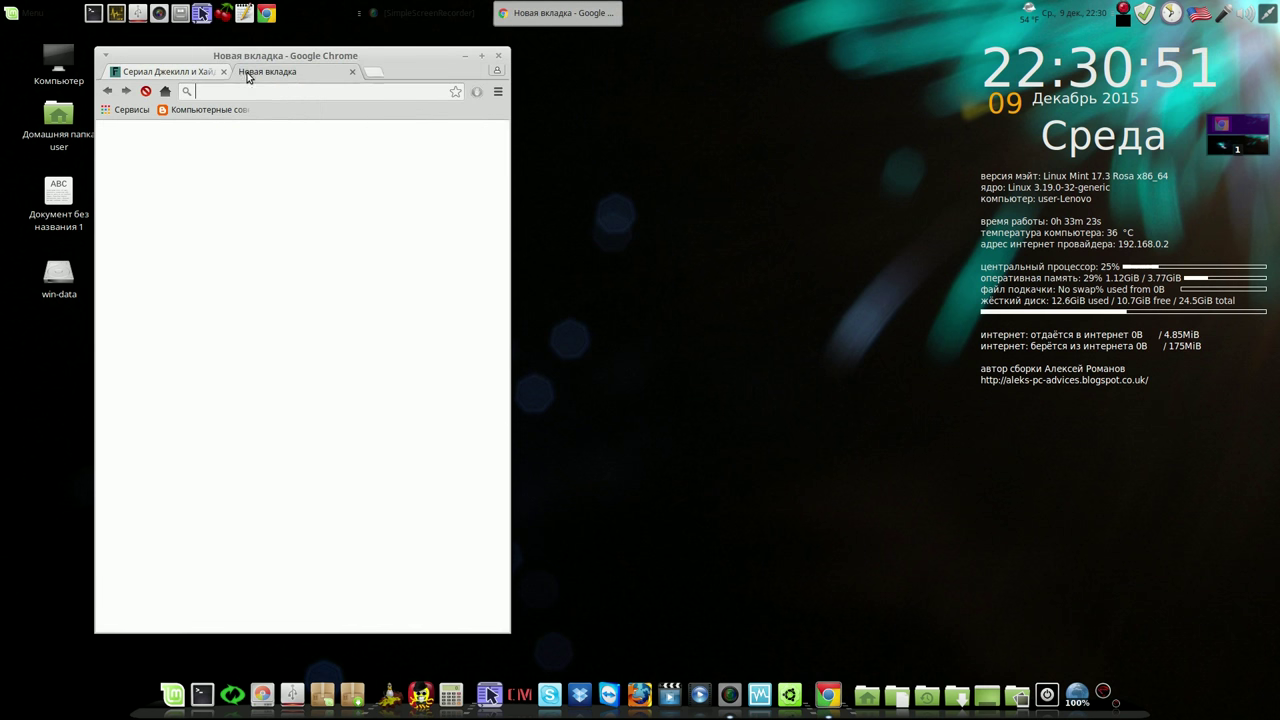
pyautogui.click(226, 109)
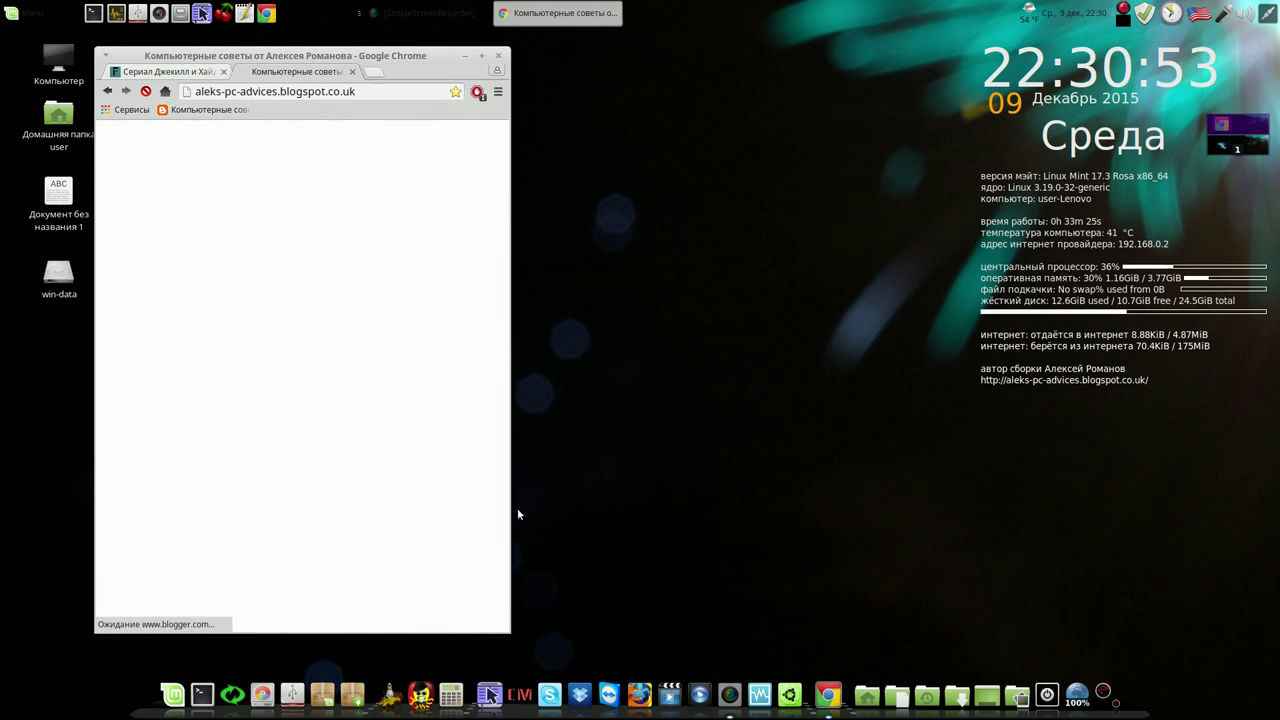
pyautogui.moveTo(517, 628); pyautogui.dragTo(953, 643)
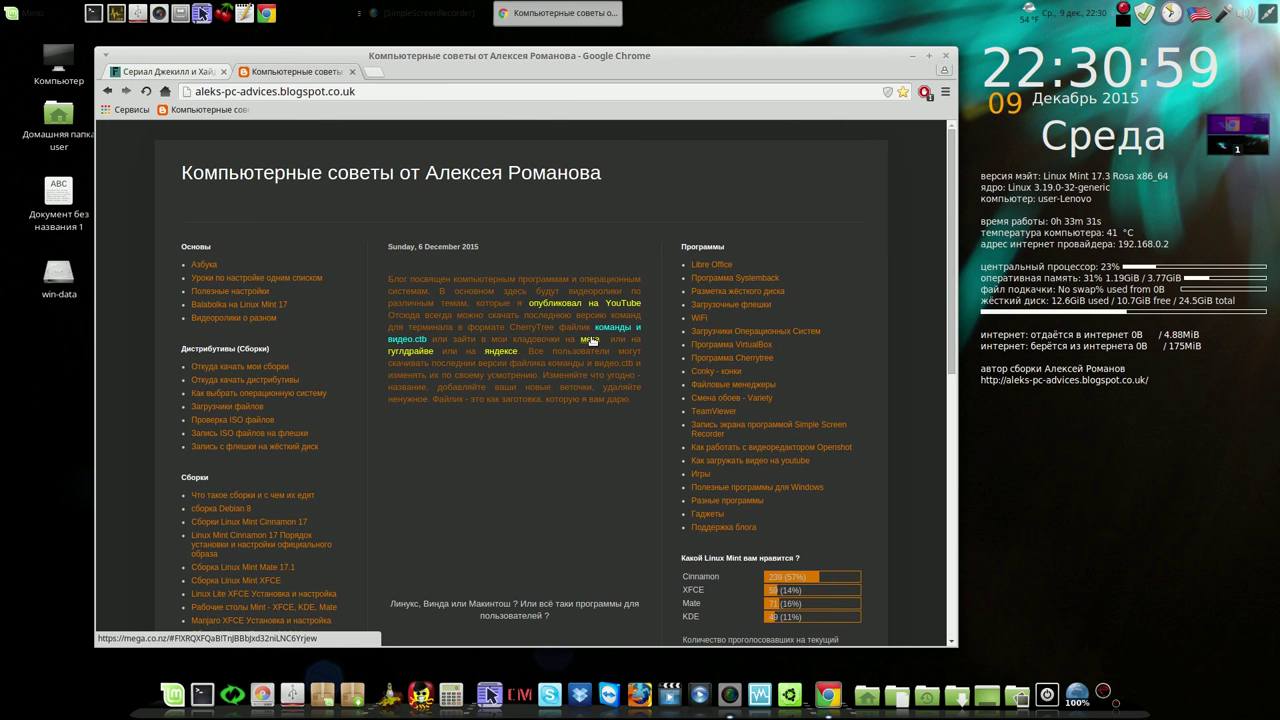
pyautogui.click(592, 341)
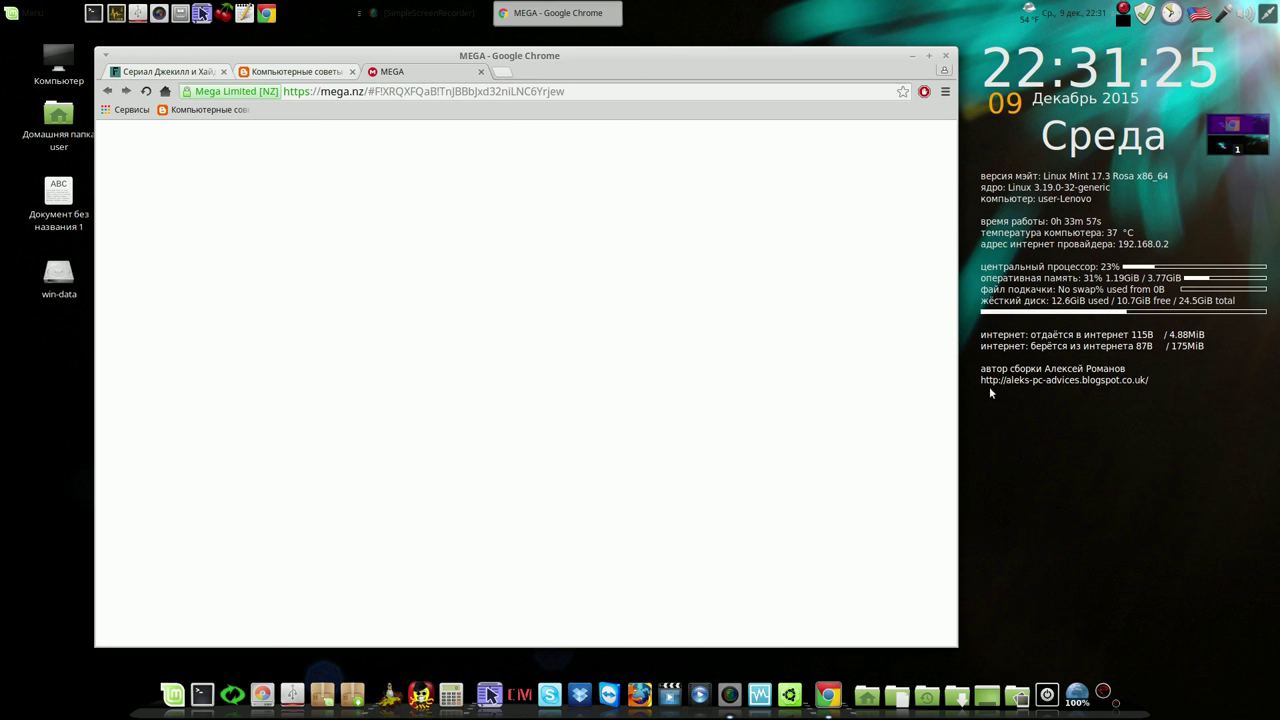
# Pause recording, browse into Linux мои сборки/linux-mint-mate-17.3 on MEGA, then close the tab and minimize Chrome
pyautogui.click(1124, 14)
pyautogui.click(1136, 36)
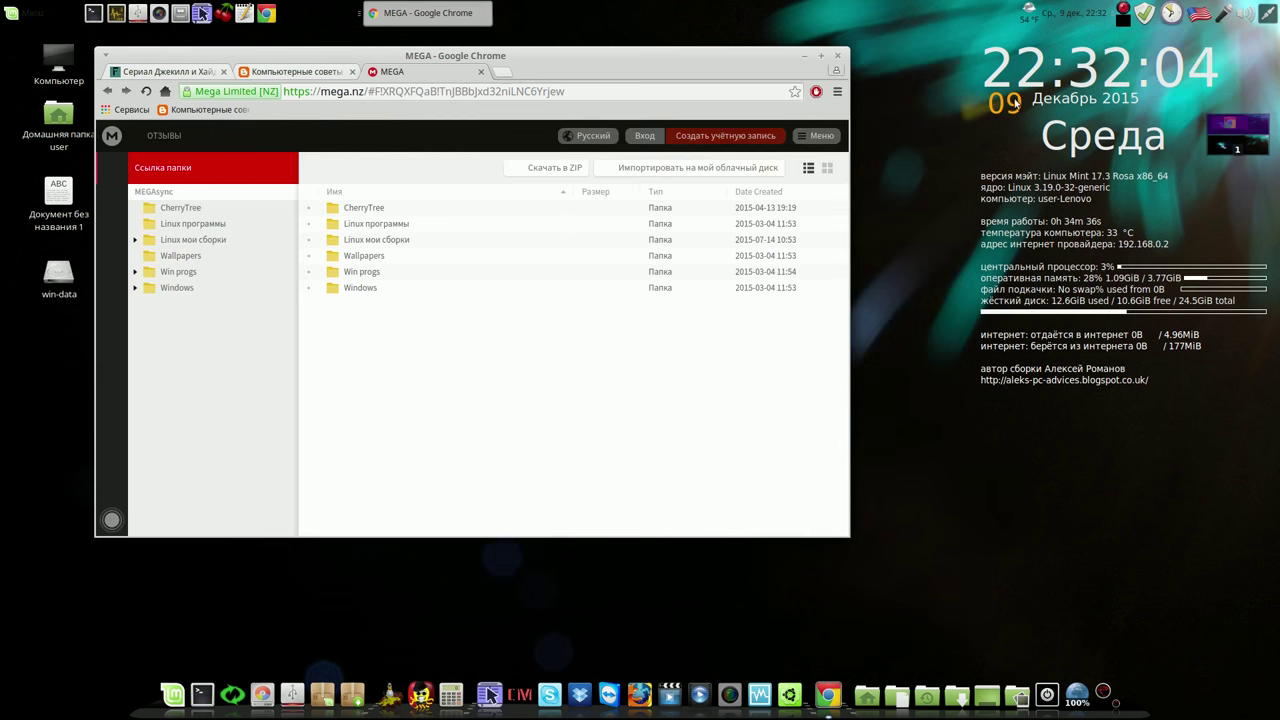
pyautogui.click(193, 242)
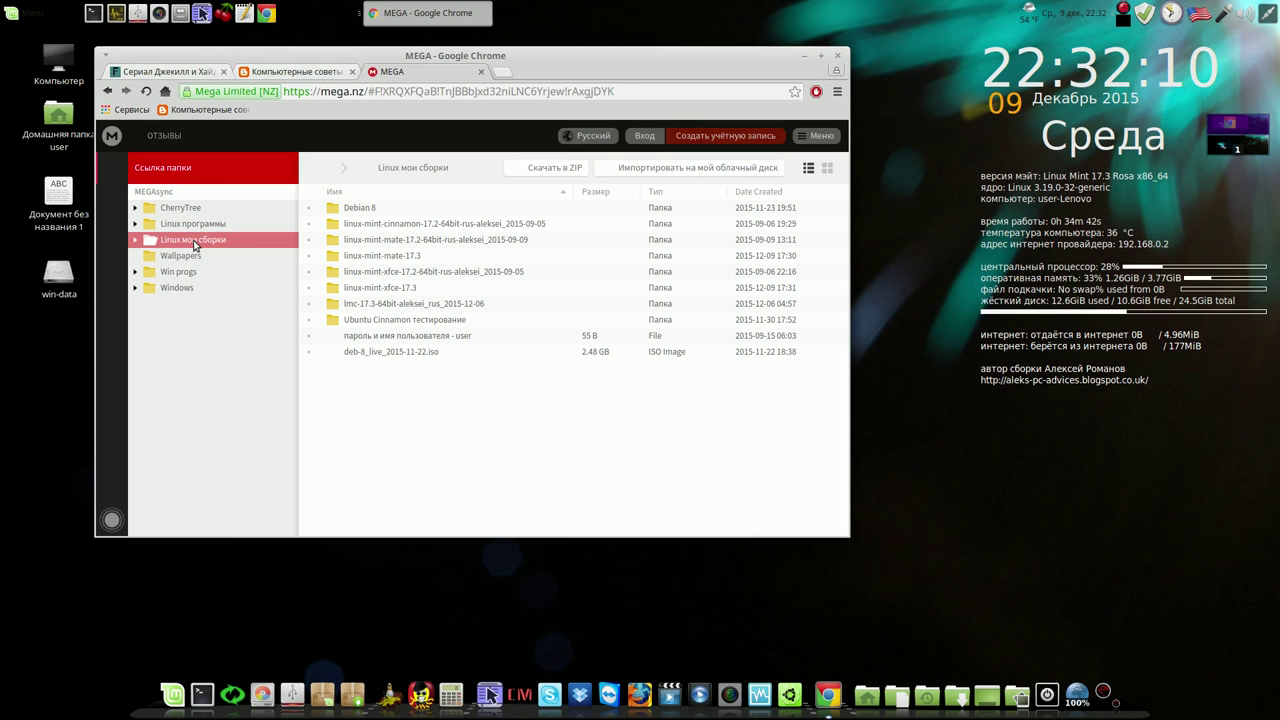
pyautogui.doubleClick(378, 258)
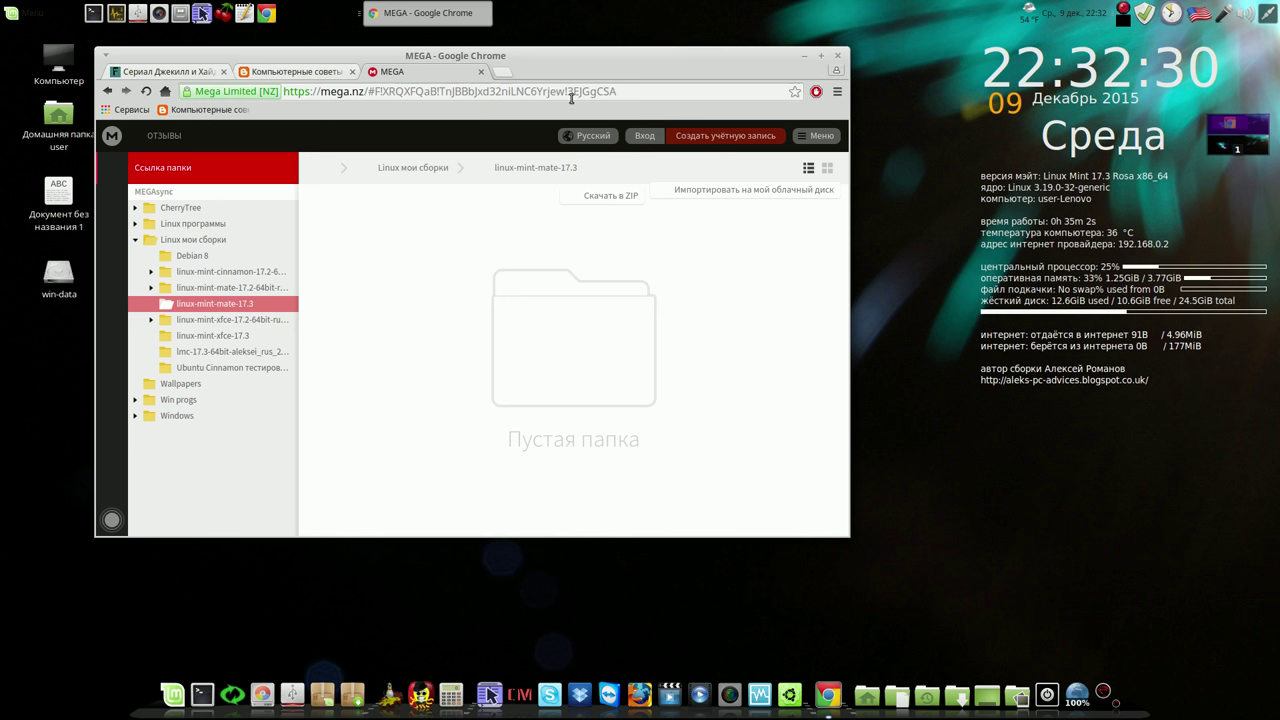
pyautogui.click(481, 73)
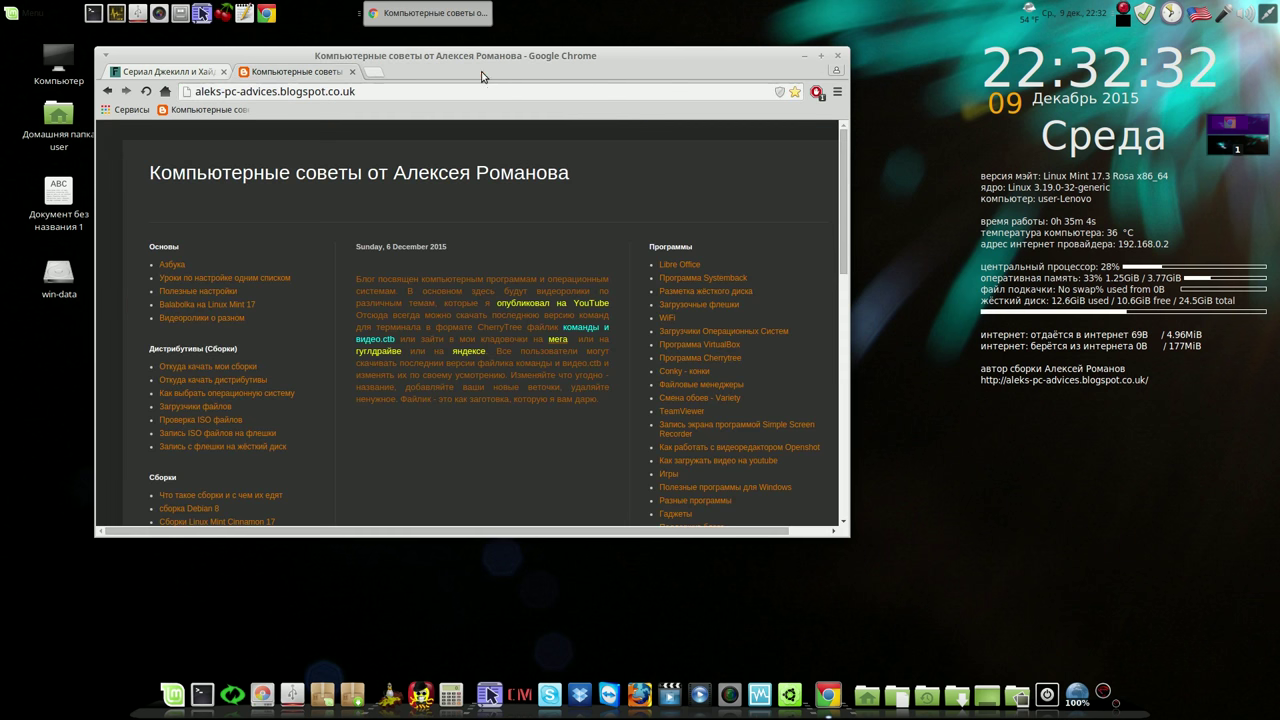
pyautogui.click(803, 57)
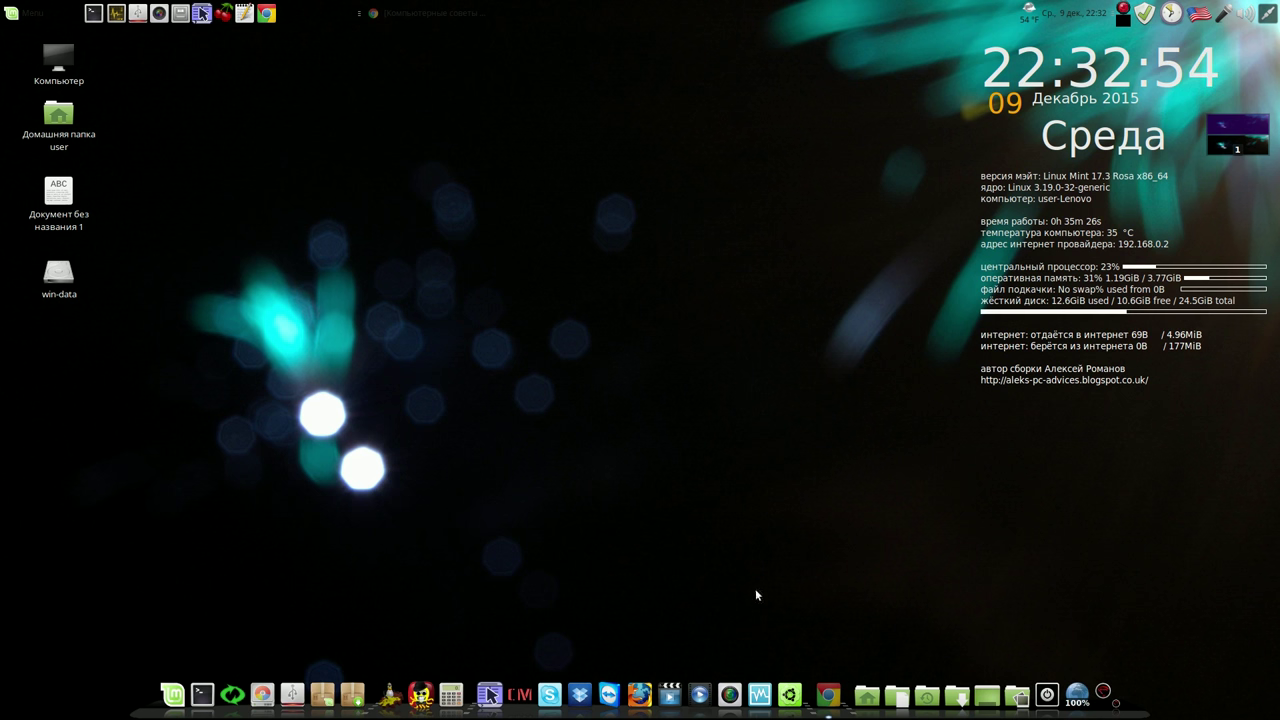
# Replace the conky_short widget with conky_long in Conky Manager, closing the manager after each change
pyautogui.click(520, 686)
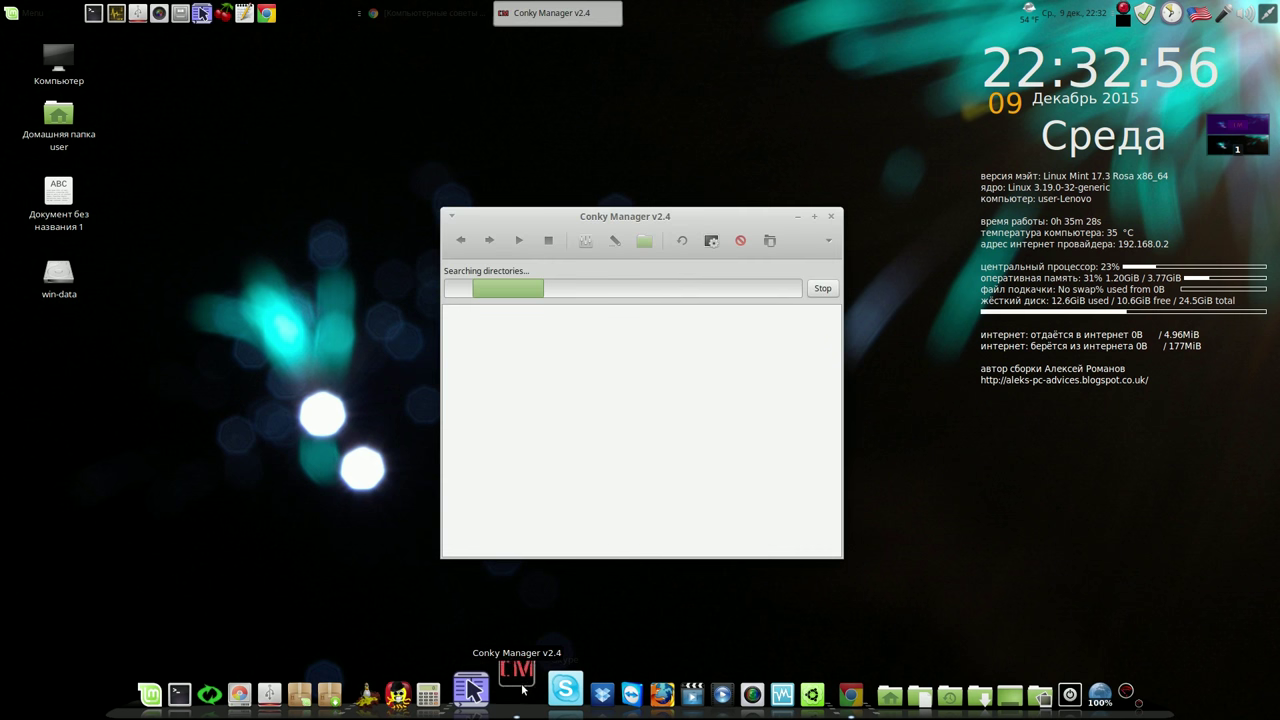
pyautogui.click(461, 345)
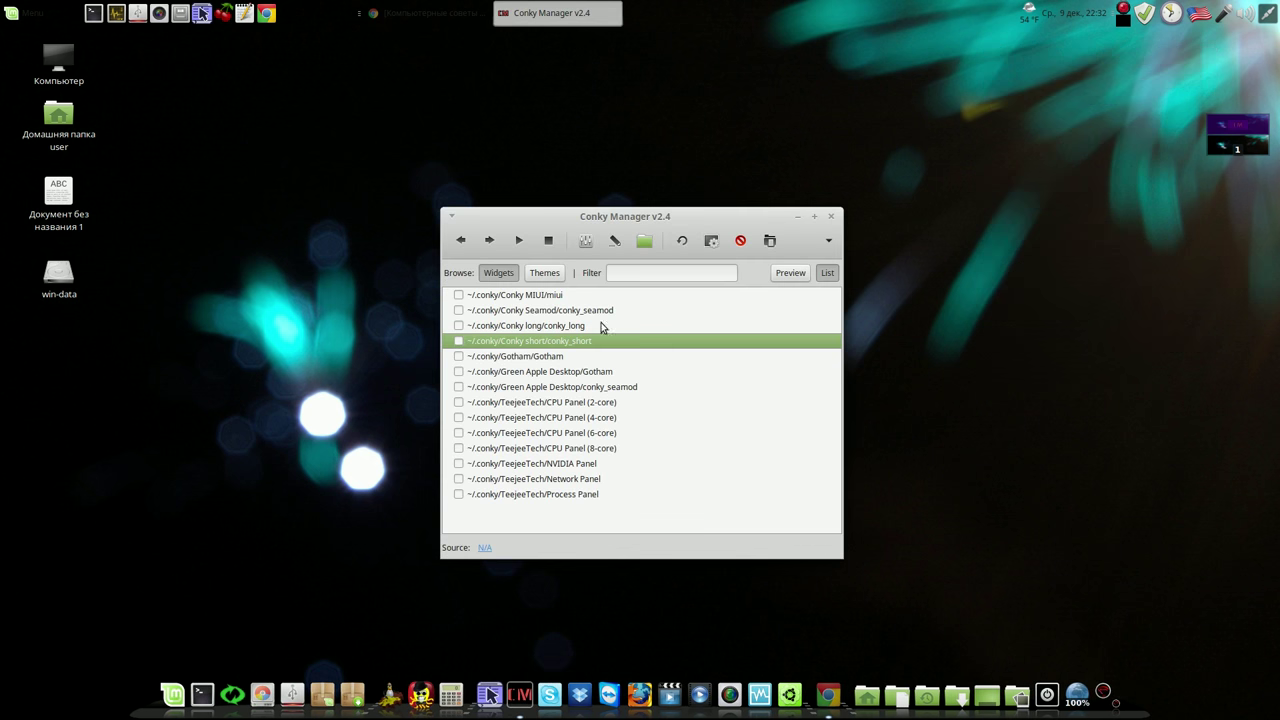
pyautogui.click(830, 216)
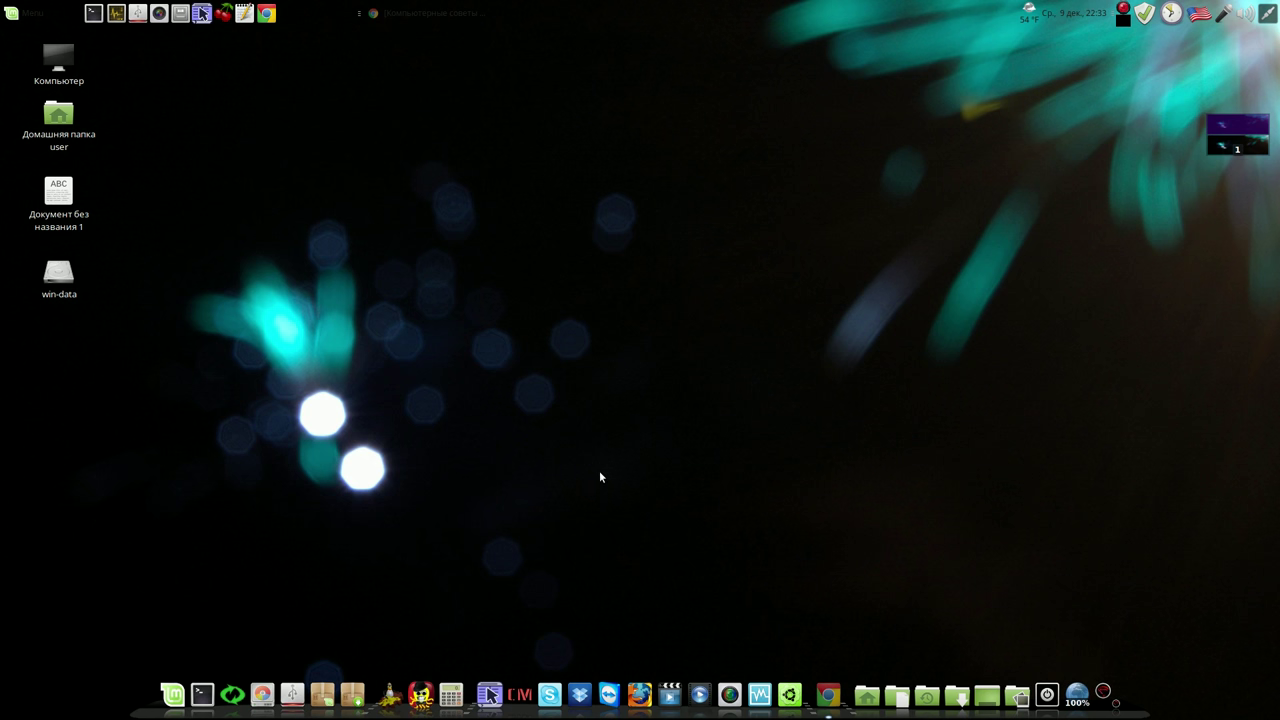
pyautogui.click(520, 692)
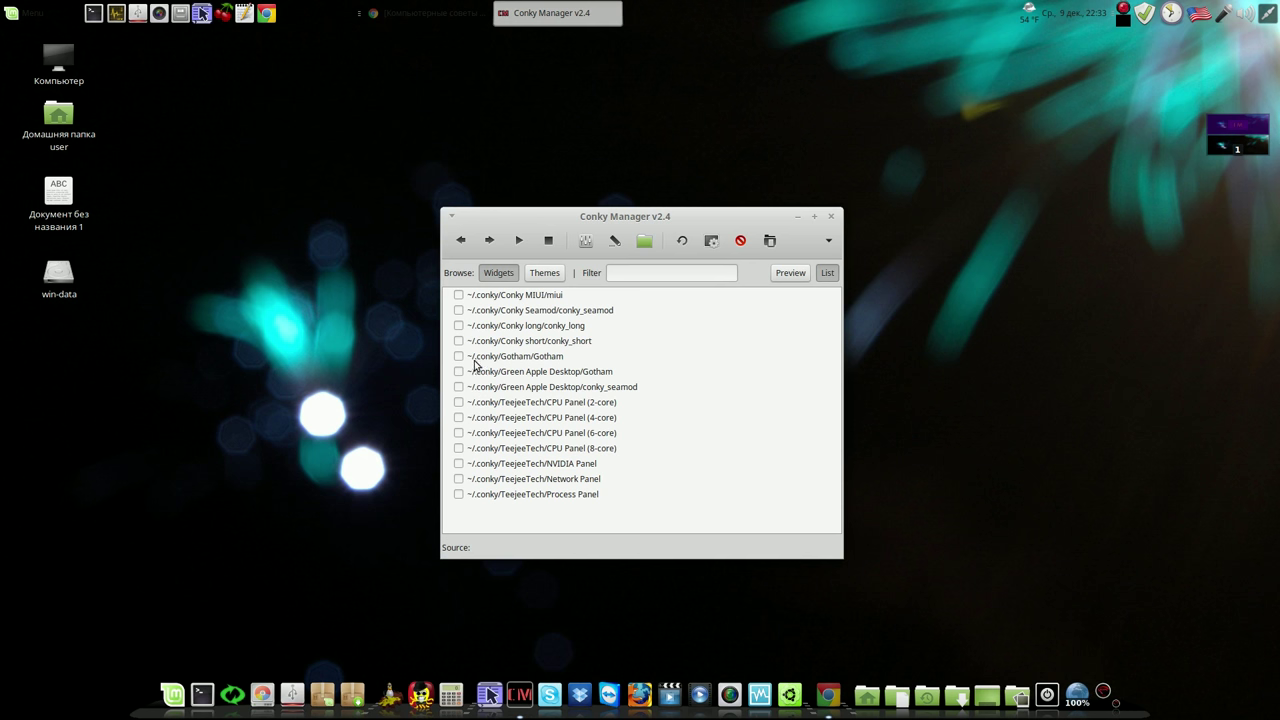
pyautogui.click(460, 326)
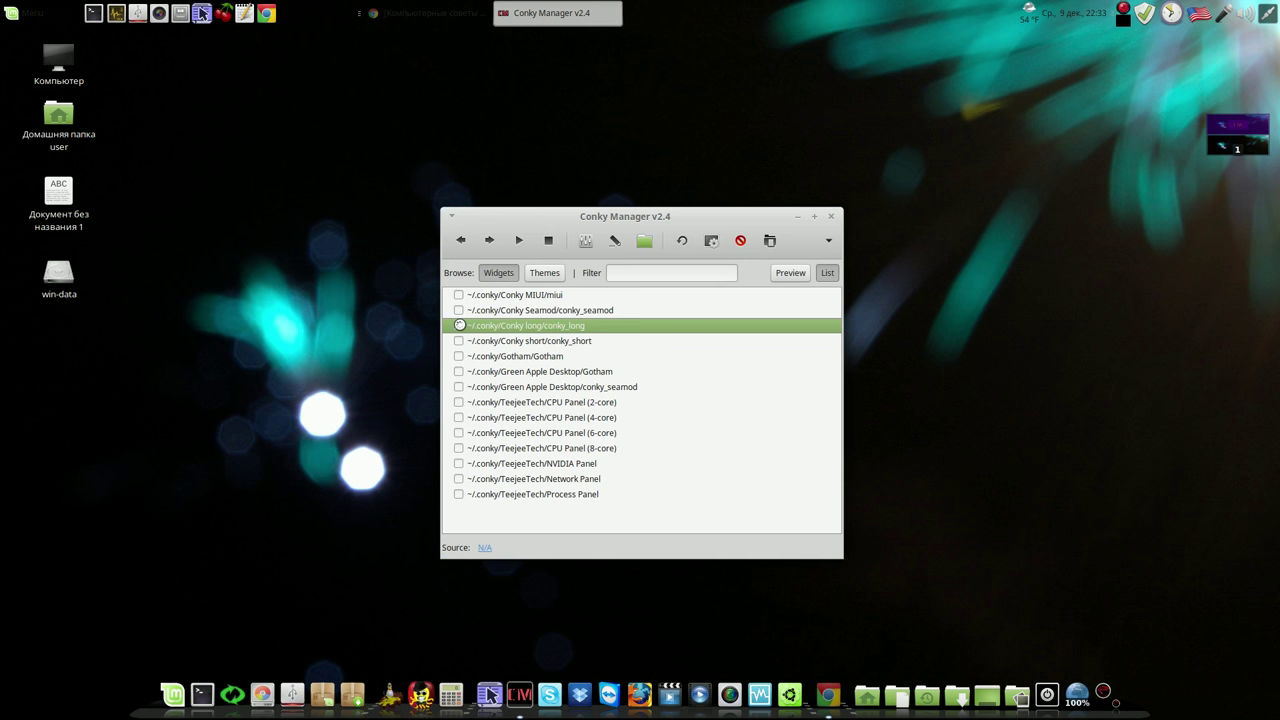
pyautogui.click(833, 217)
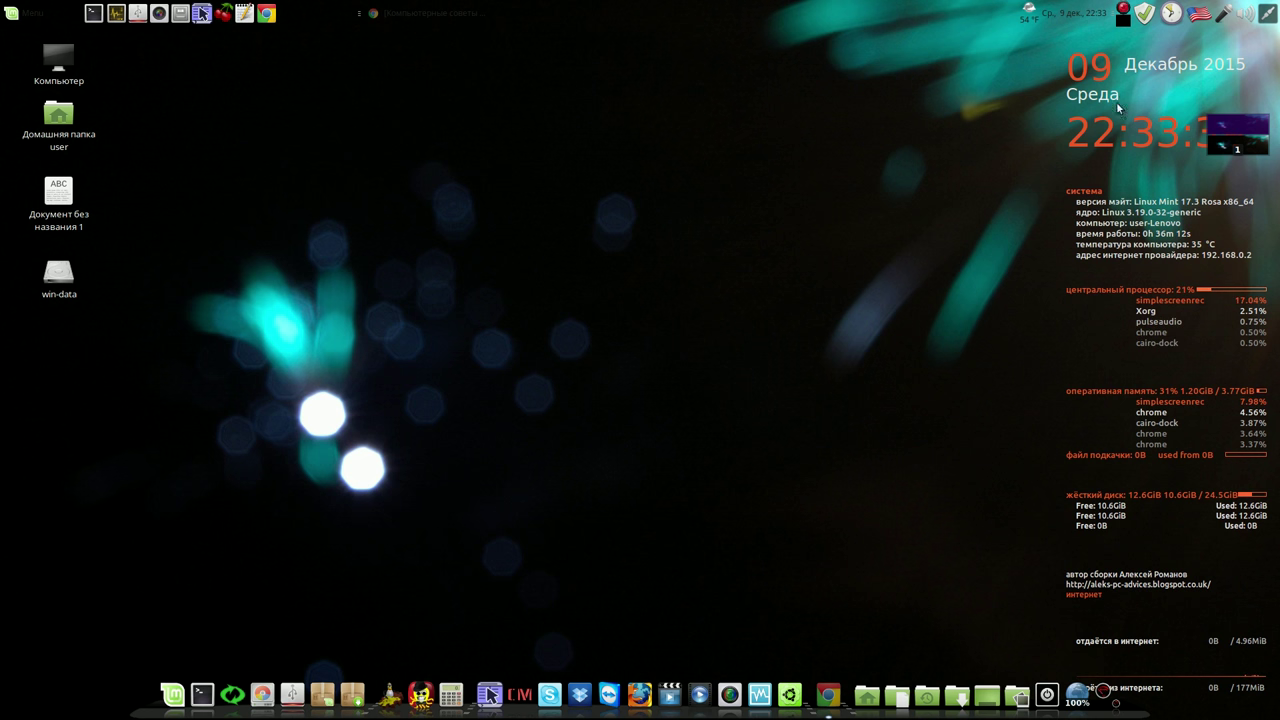
# Switch the keyboard layout to Russian and launch Pluma with a blank document
pyautogui.rightClick(1203, 20)
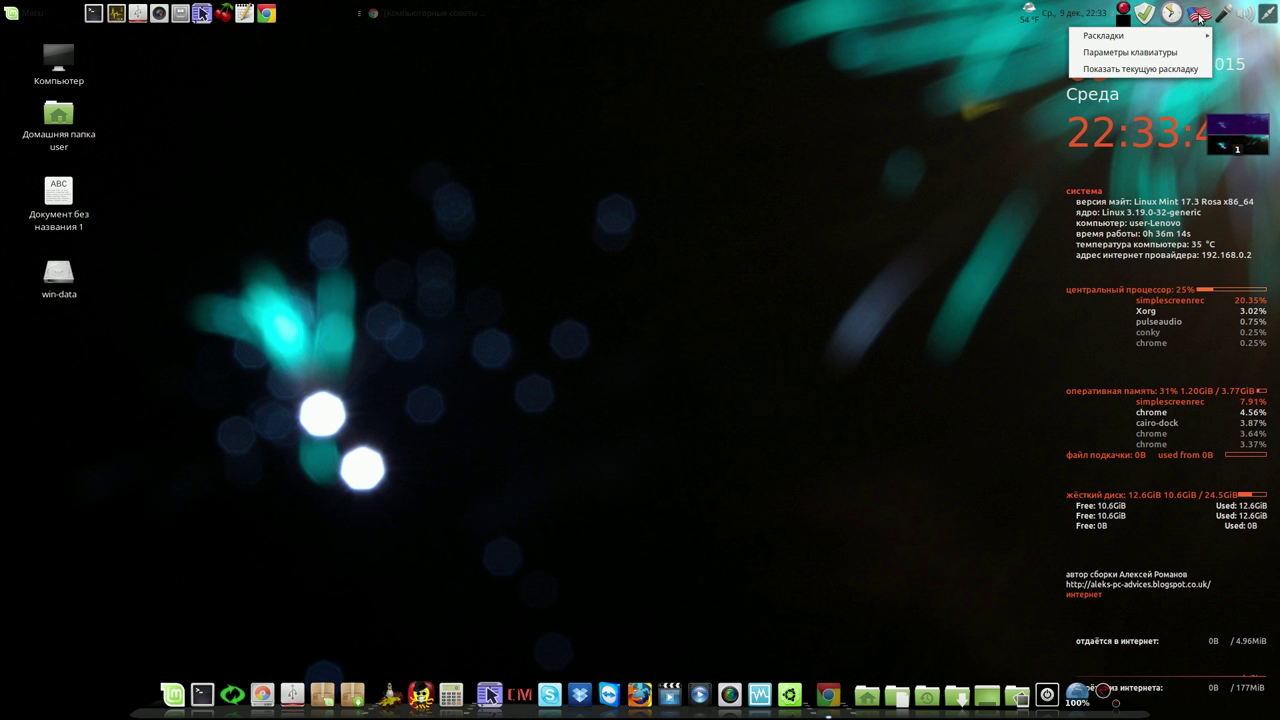
pyautogui.moveTo(1178, 35)
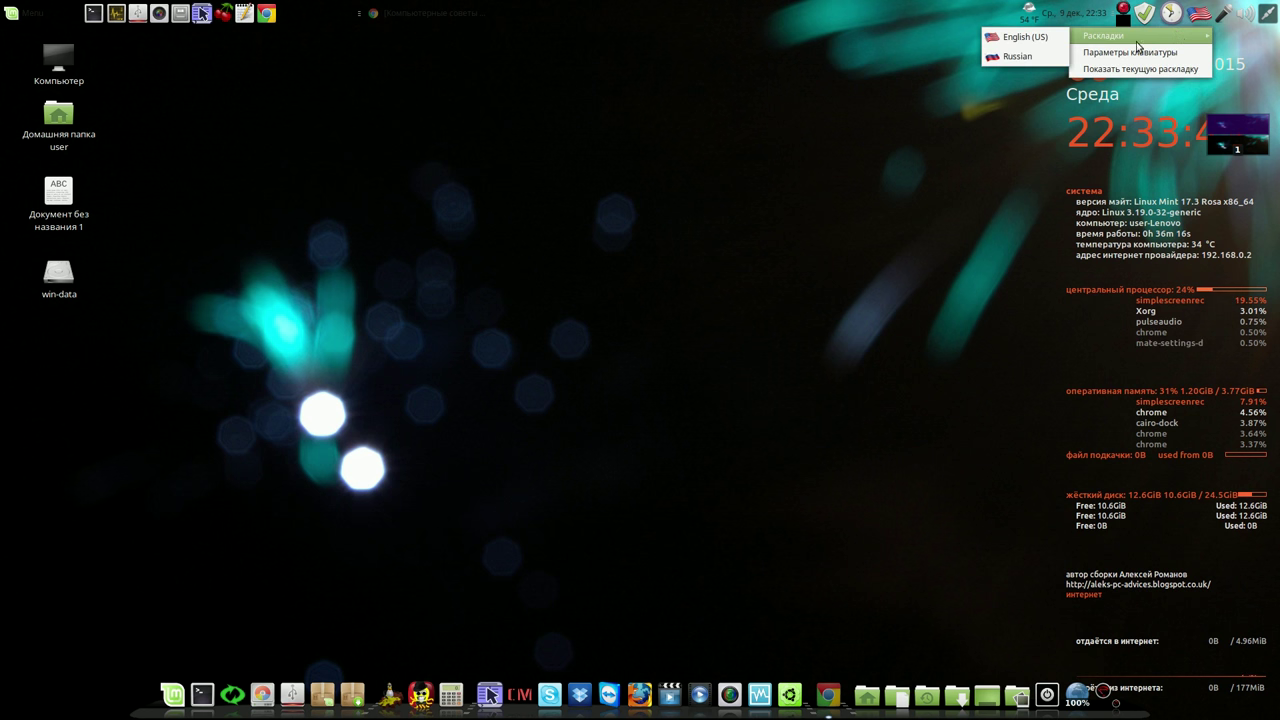
pyautogui.click(1050, 56)
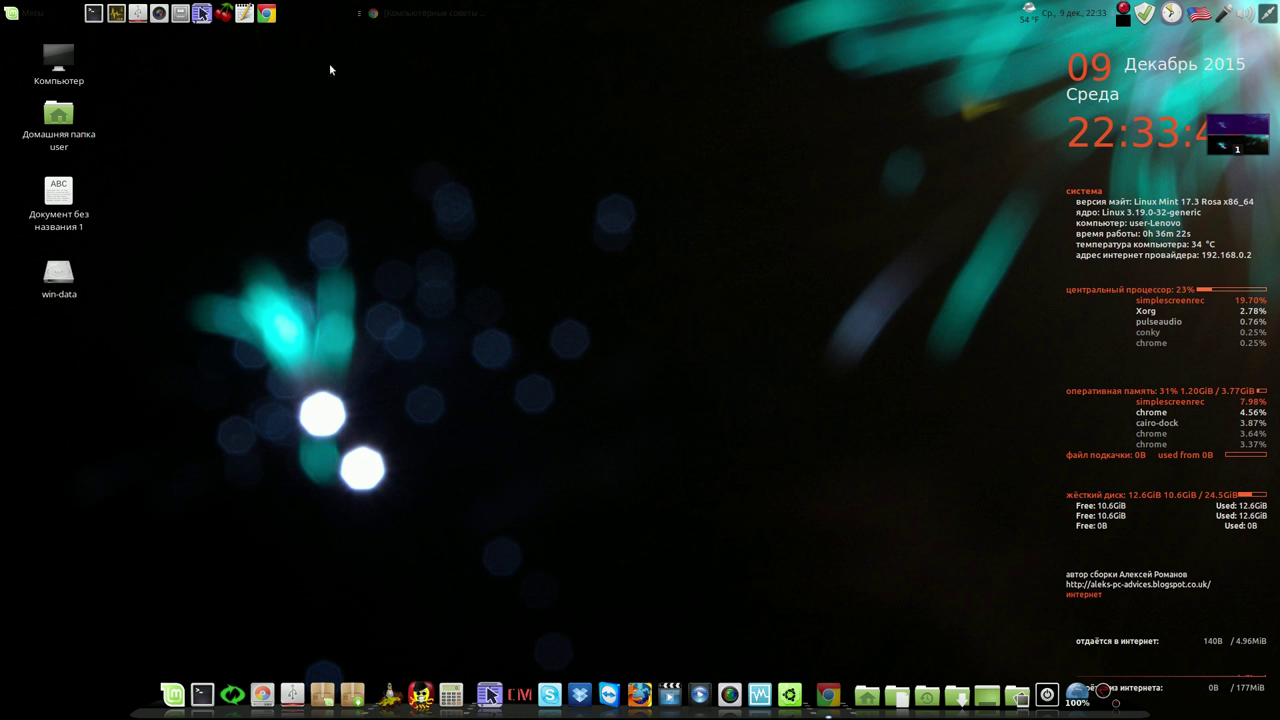
pyautogui.click(244, 13)
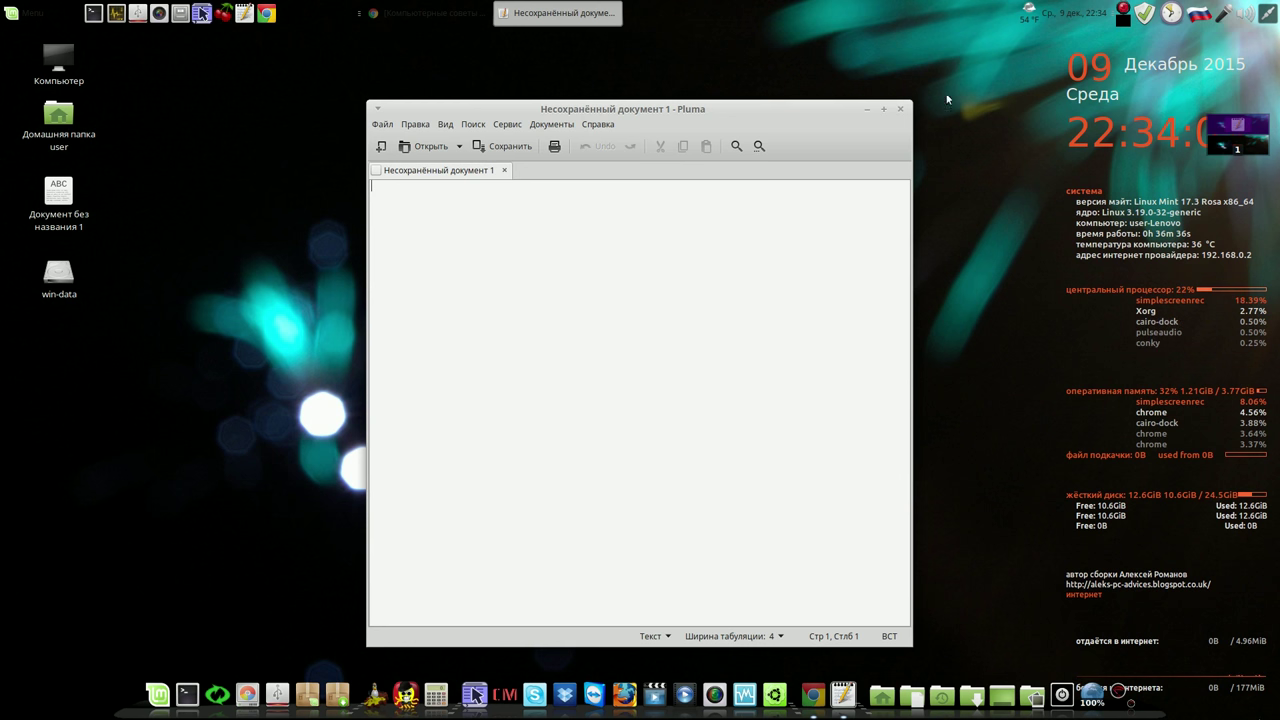
# Close the empty Pluma window, reopen it, and switch the layout to US with Alt+Shift
pyautogui.click(899, 112)
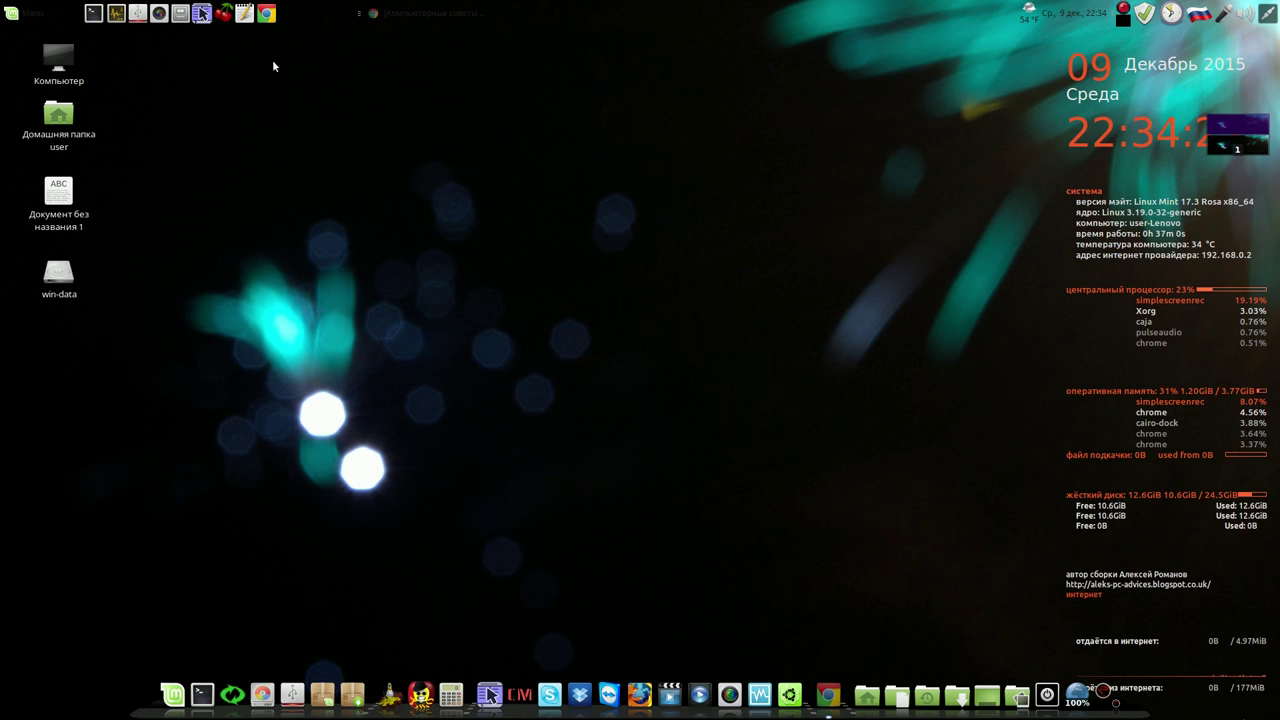
pyautogui.click(242, 13)
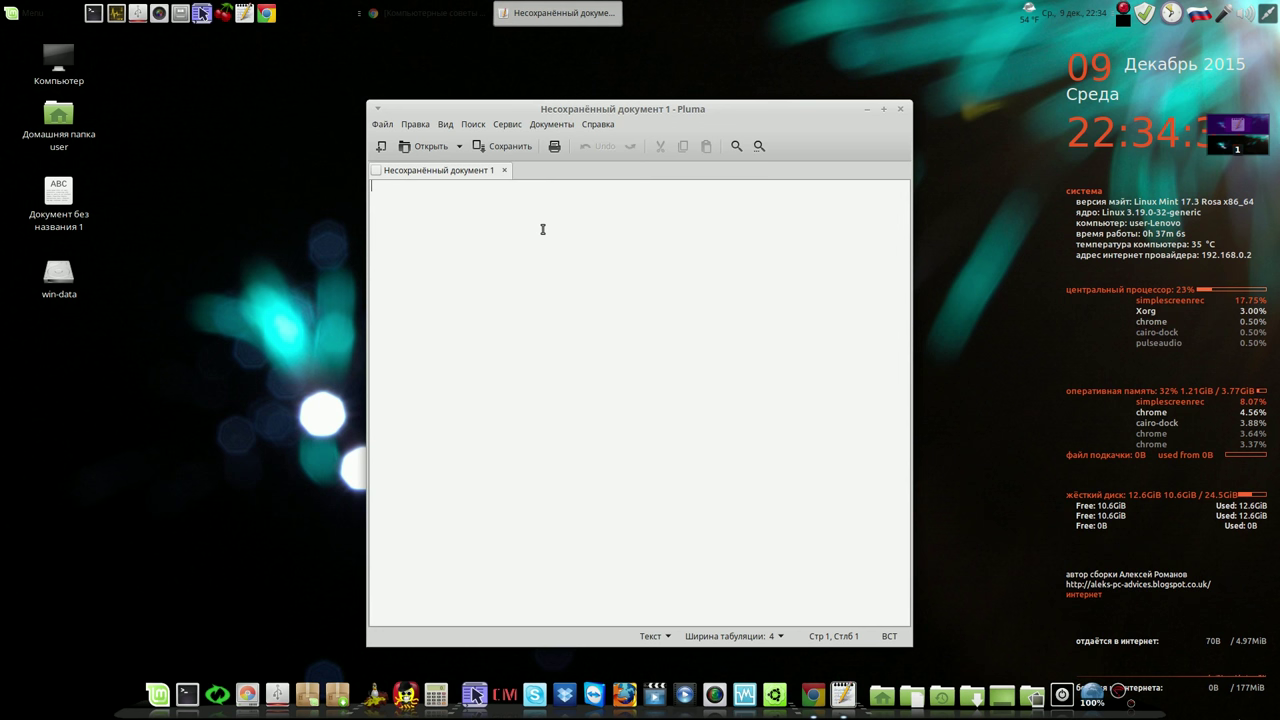
pyautogui.hotkey('alt', 'shift')
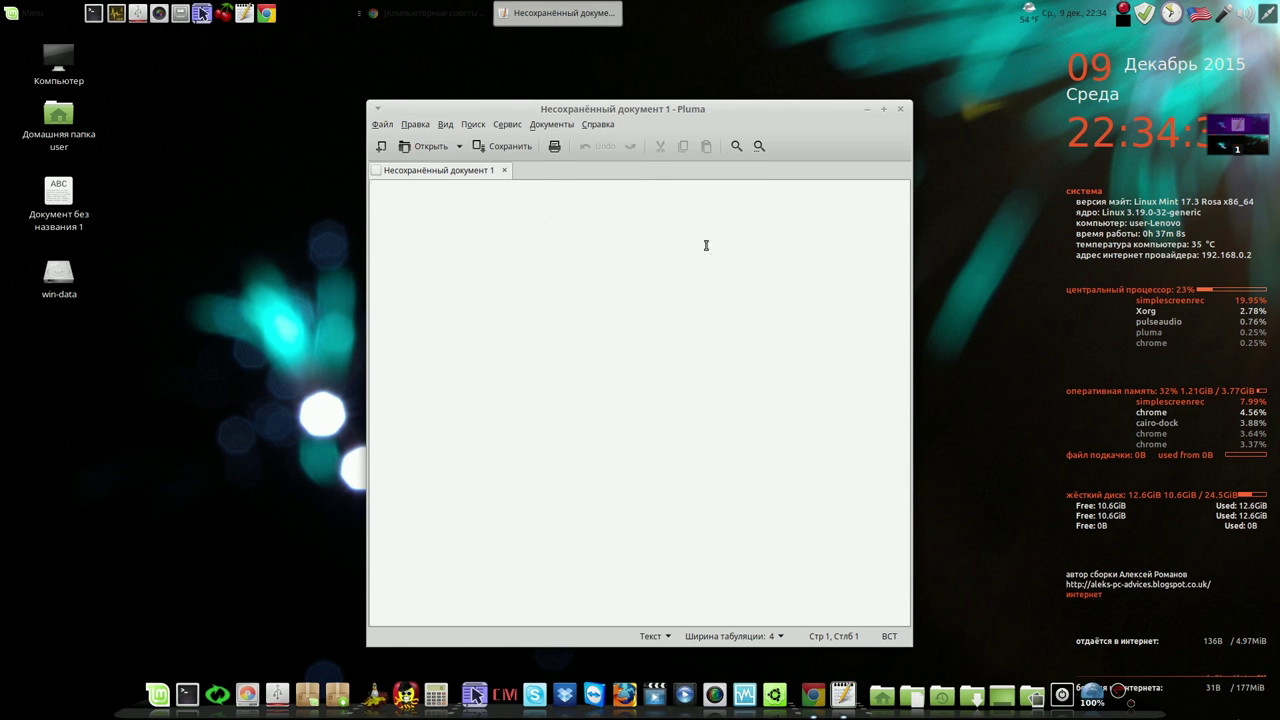
# Try the new layout on the empty document, then close Pluma without any text
pyautogui.click(1199, 14)
pyautogui.click(1199, 14)
pyautogui.click(1199, 14)
pyautogui.click(900, 109)
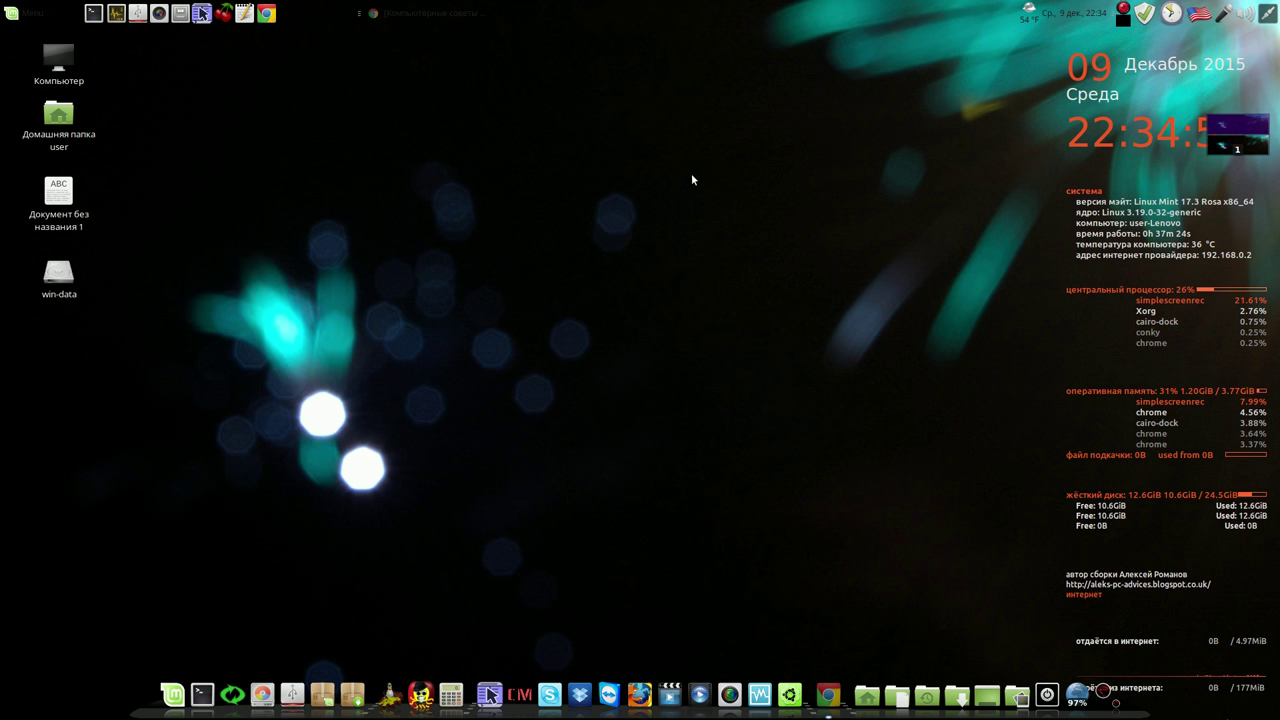
# Untick Закрепить местоположение on the workspace switcher and drag it above the dock's left end
pyautogui.rightClick(1201, 149)
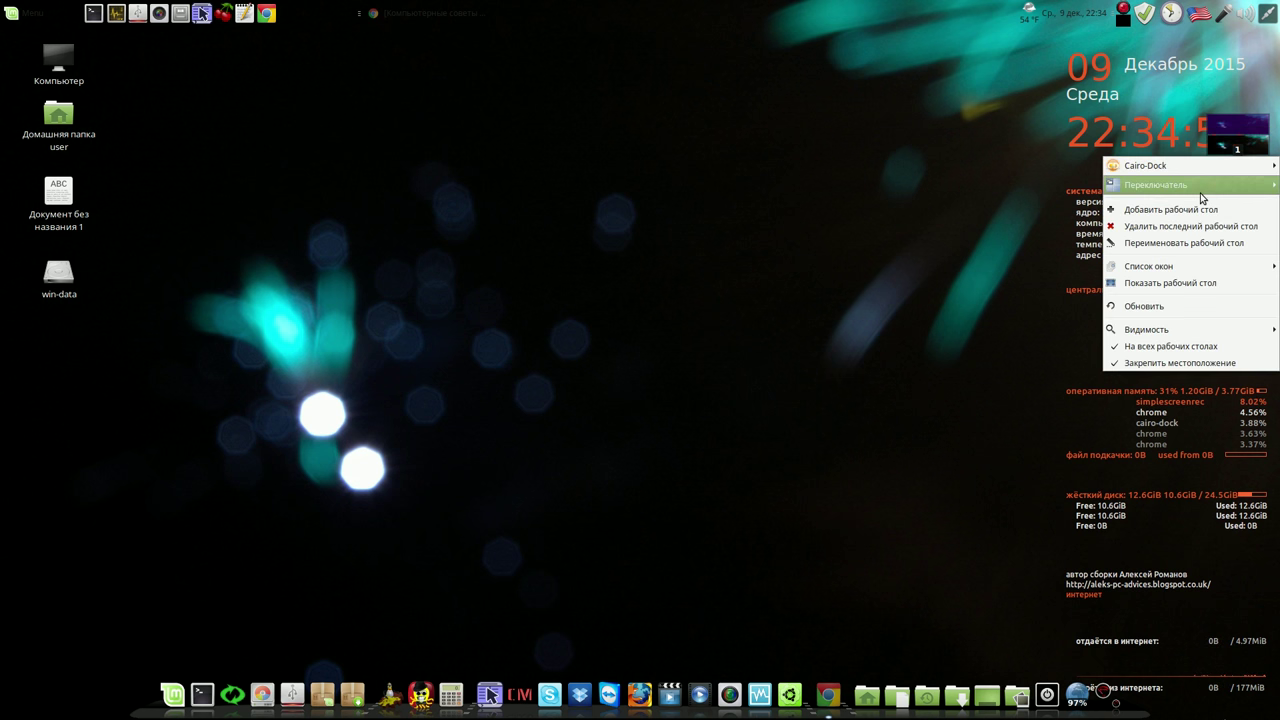
pyautogui.click(1141, 366)
pyautogui.moveTo(1237, 137); pyautogui.dragTo(55, 660)
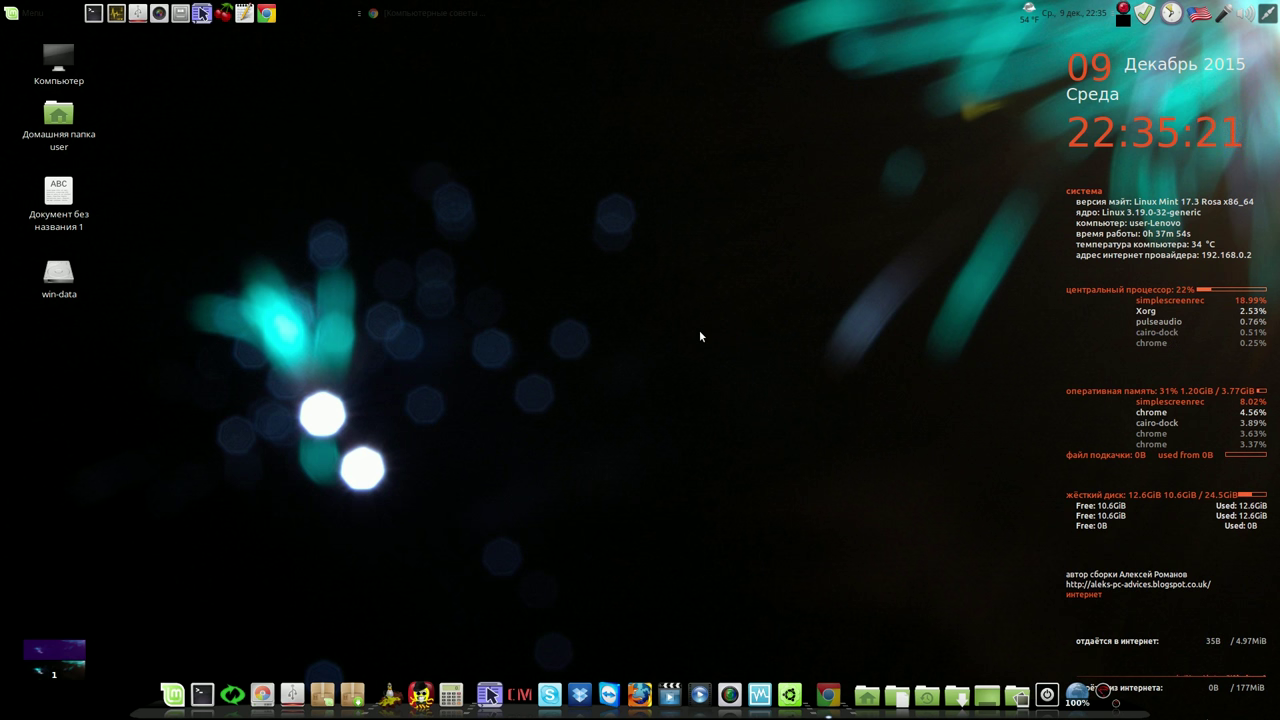
pyautogui.click(404, 15)
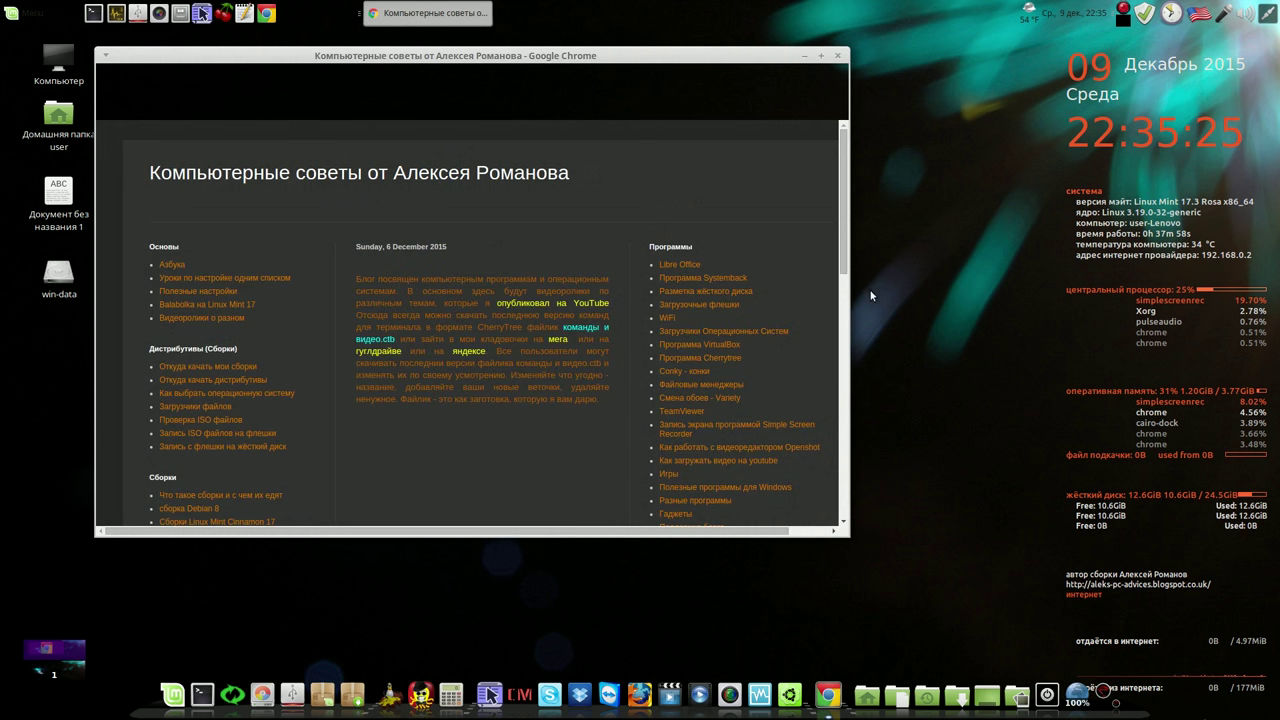
pyautogui.moveTo(843, 220); pyautogui.dragTo(852, 323)
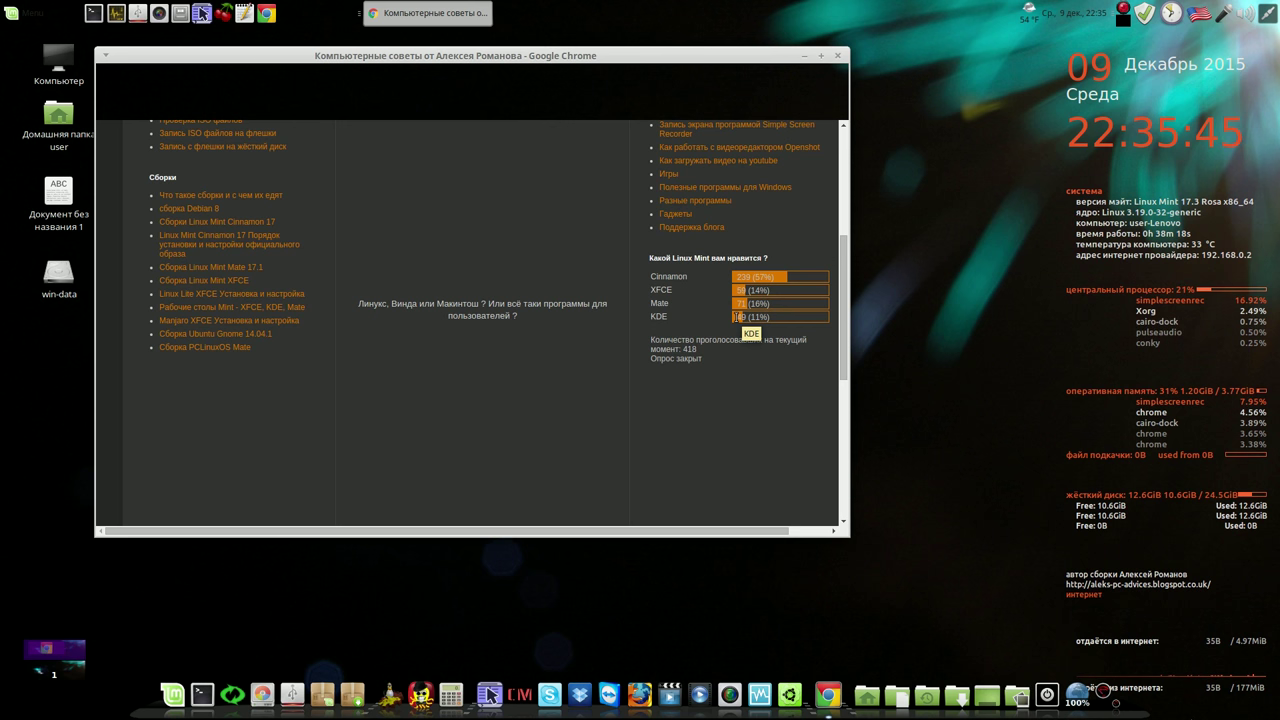
pyautogui.moveTo(842, 315); pyautogui.dragTo(845, 207)
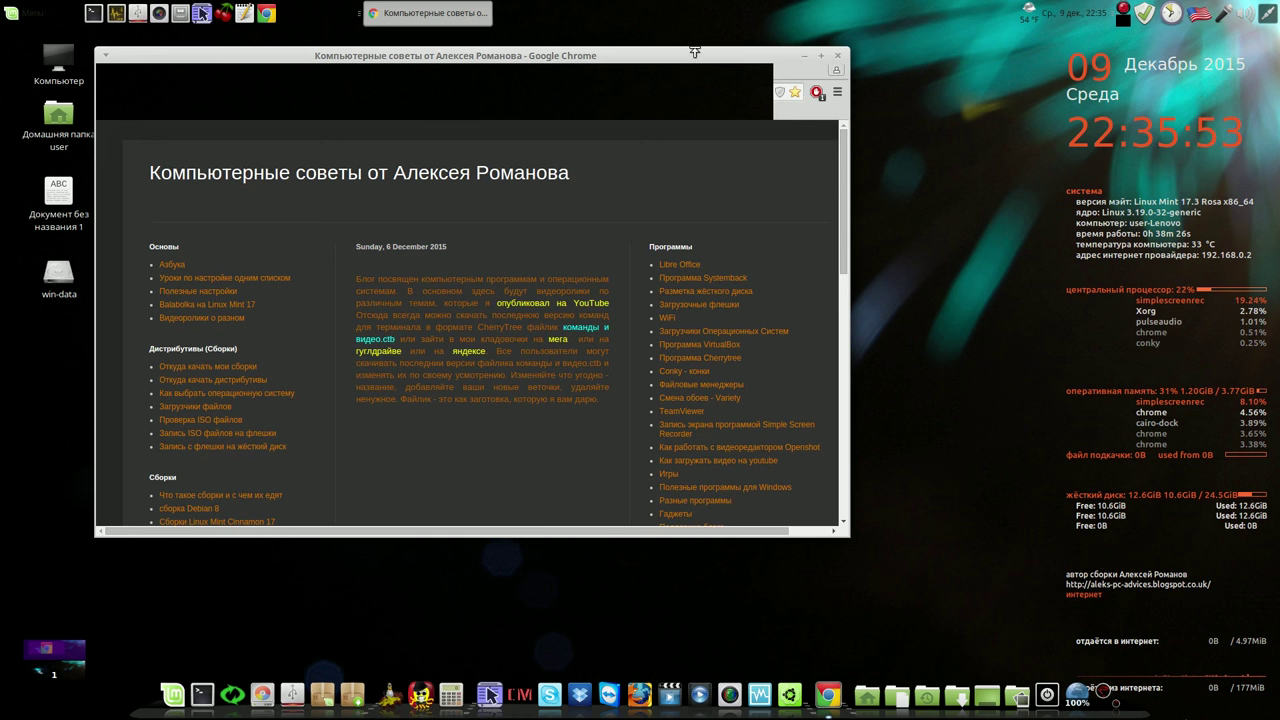
pyautogui.click(805, 56)
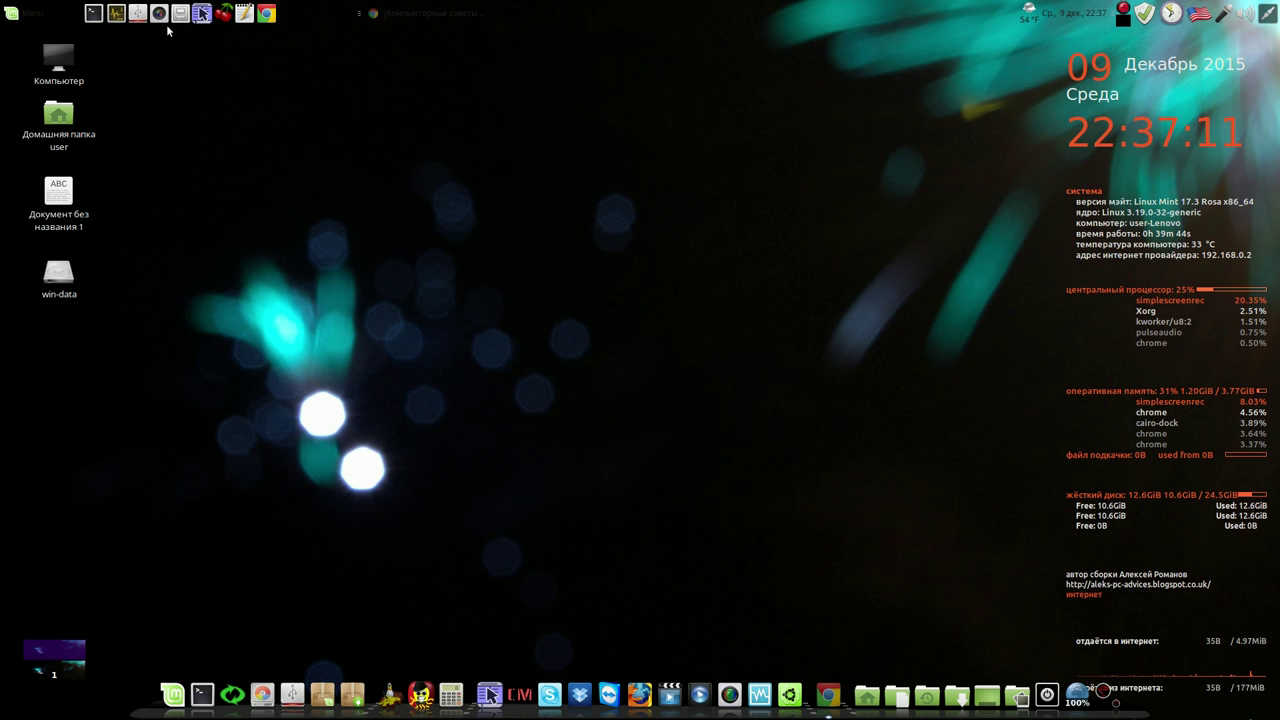
pyautogui.click(17, 26)
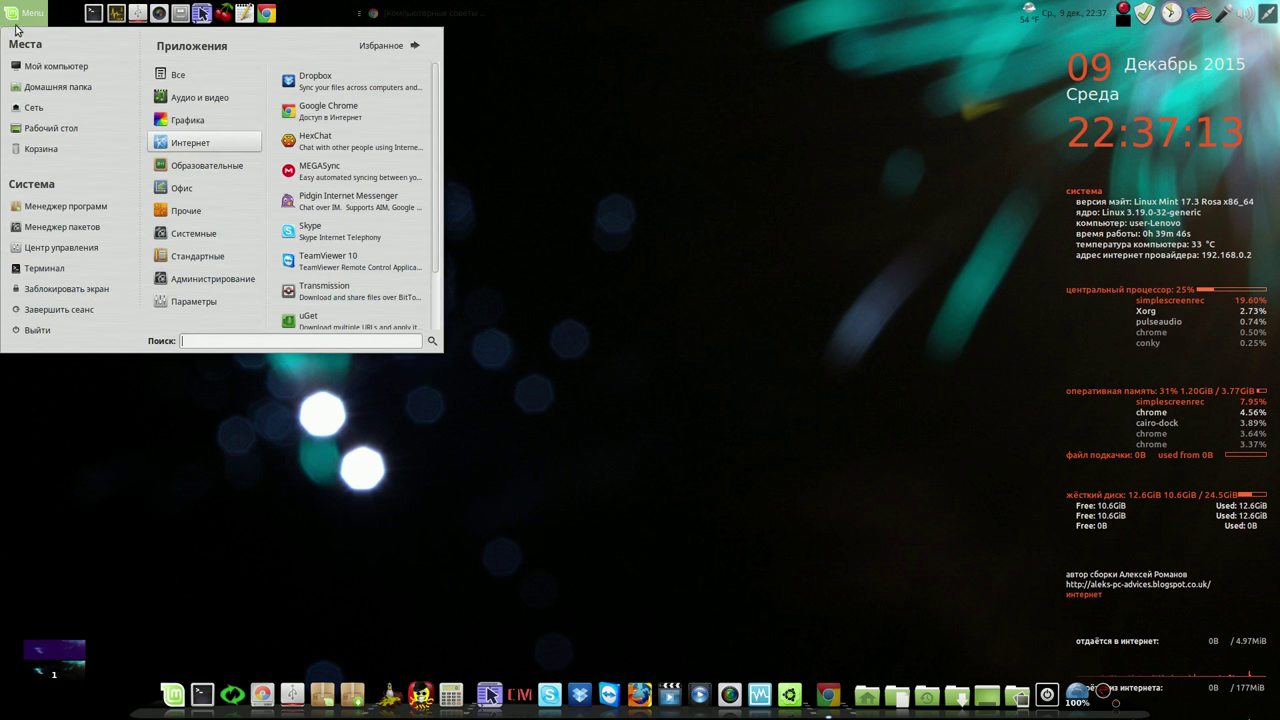
pyautogui.moveTo(203, 192)
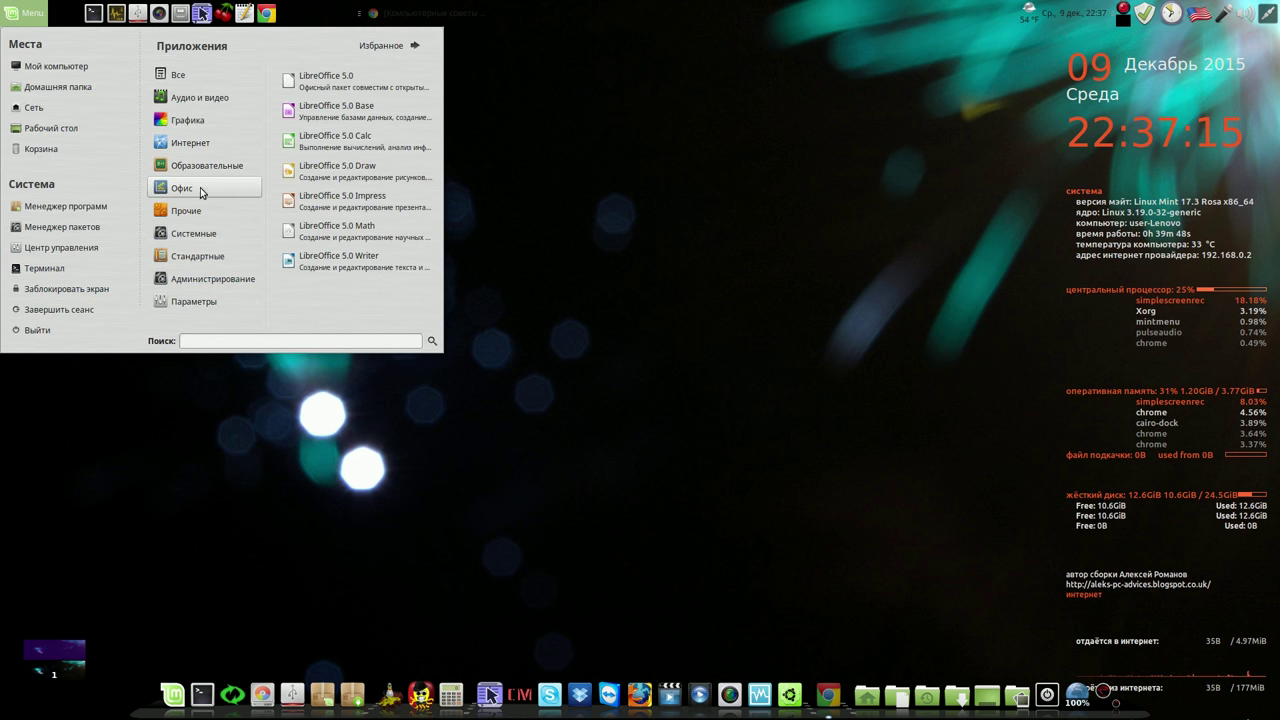
pyautogui.click(372, 143)
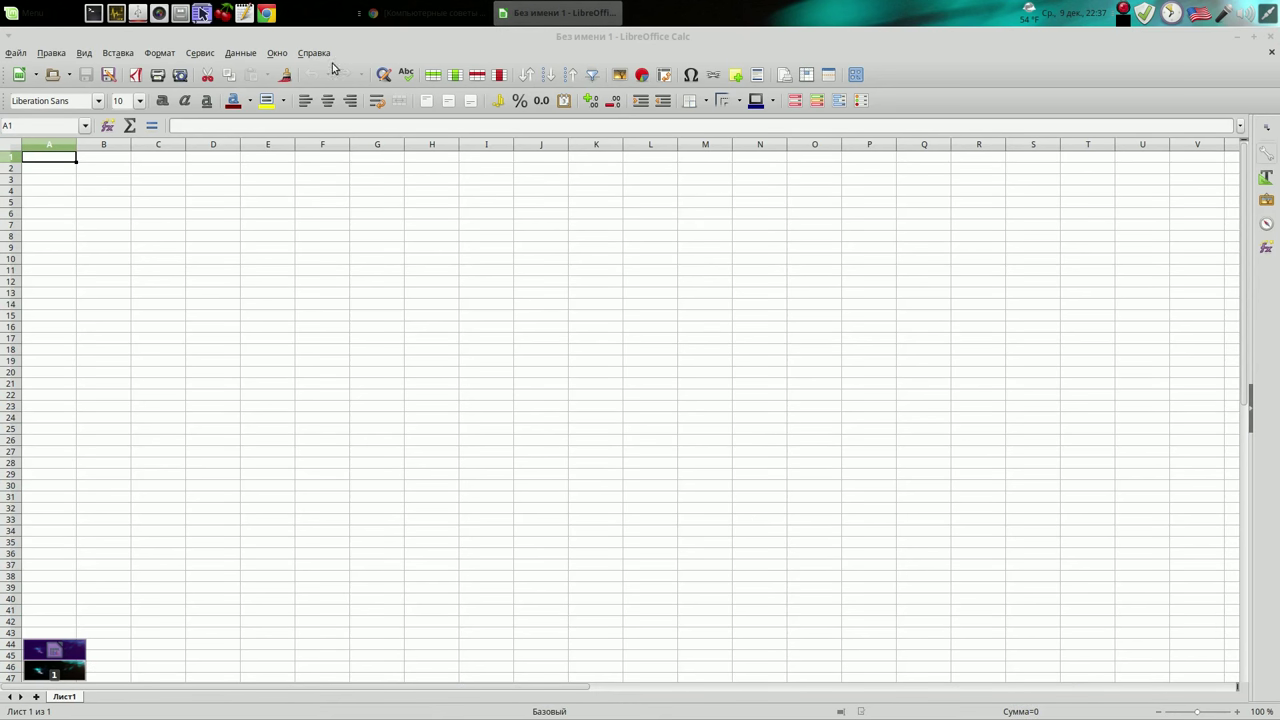
pyautogui.click(314, 52)
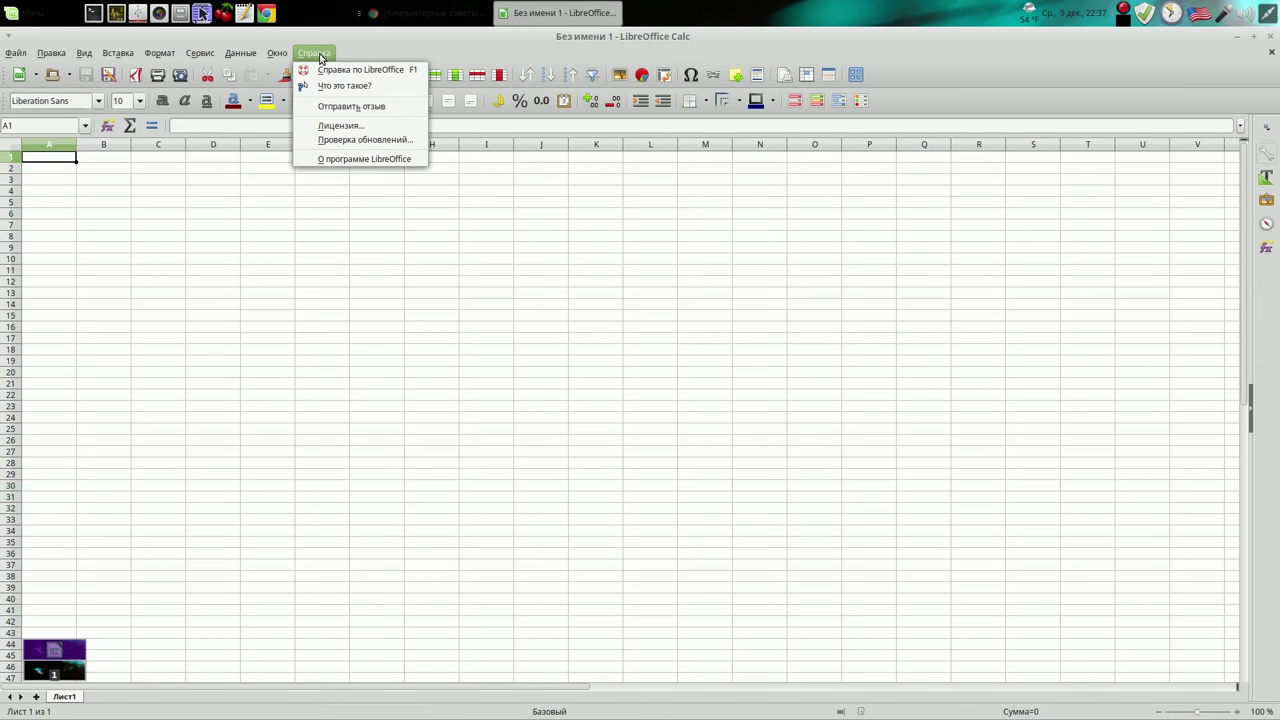
pyautogui.click(350, 159)
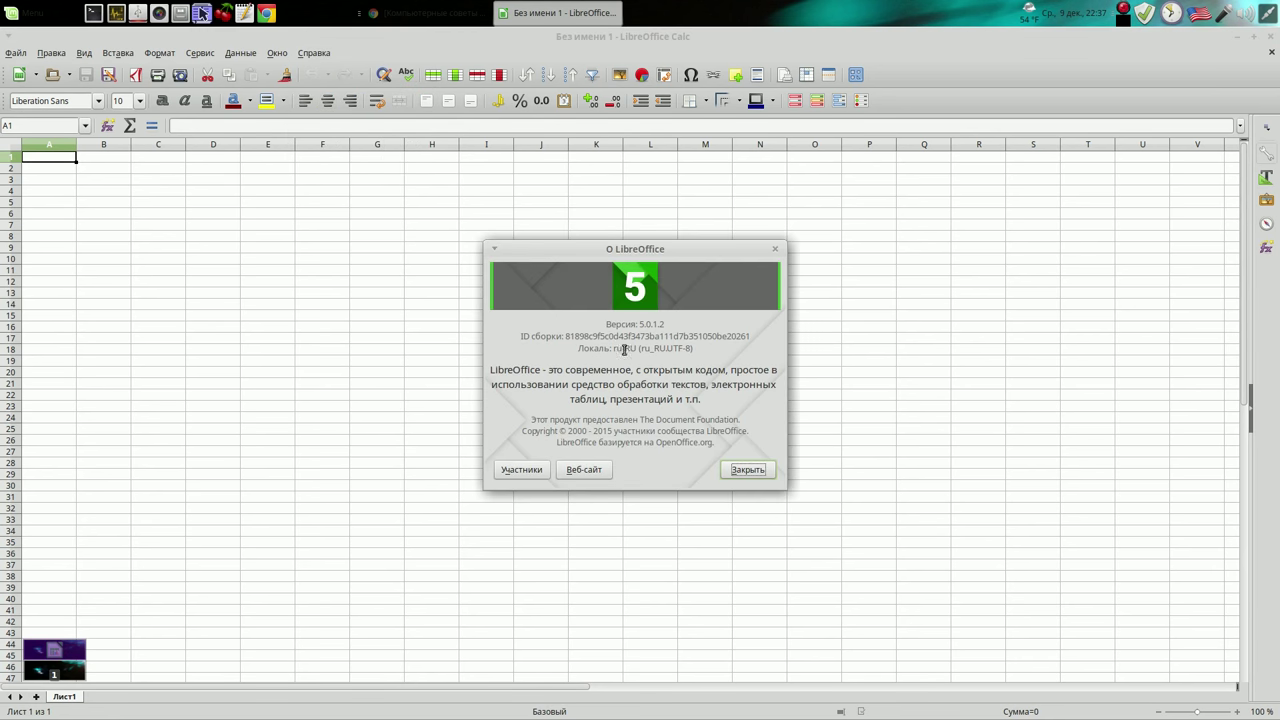
pyautogui.click(748, 472)
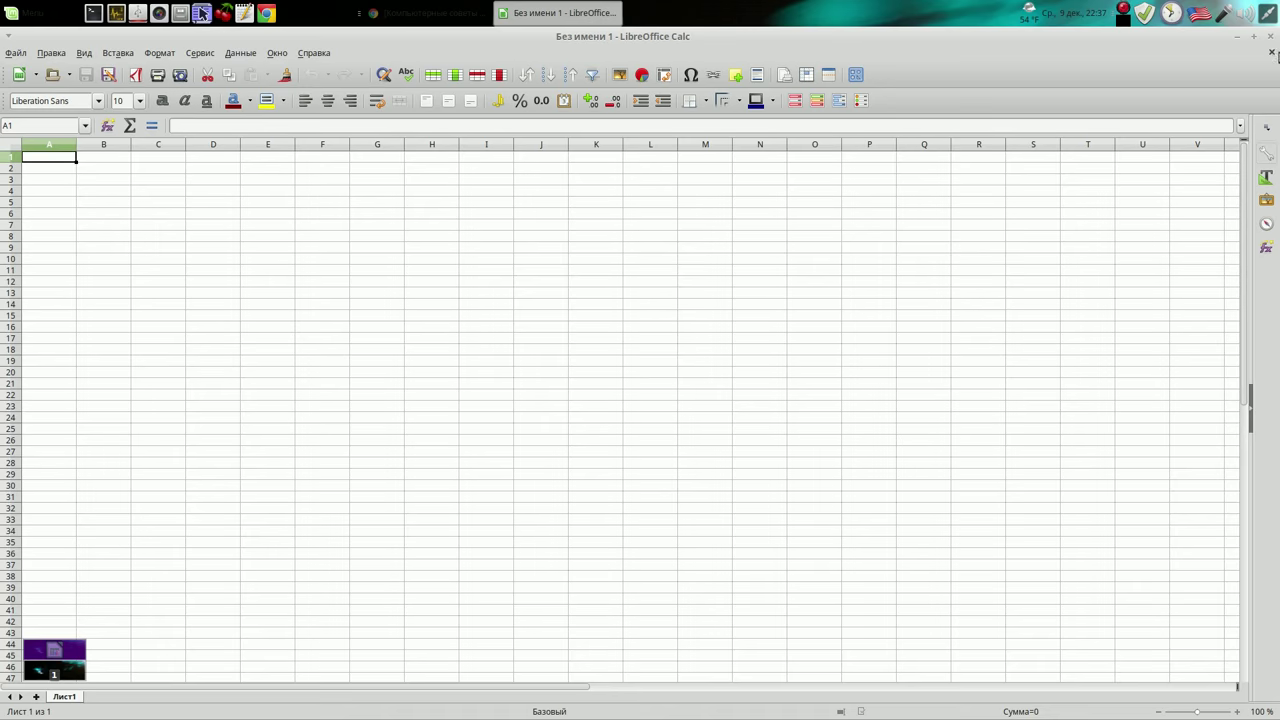
pyautogui.click(1270, 36)
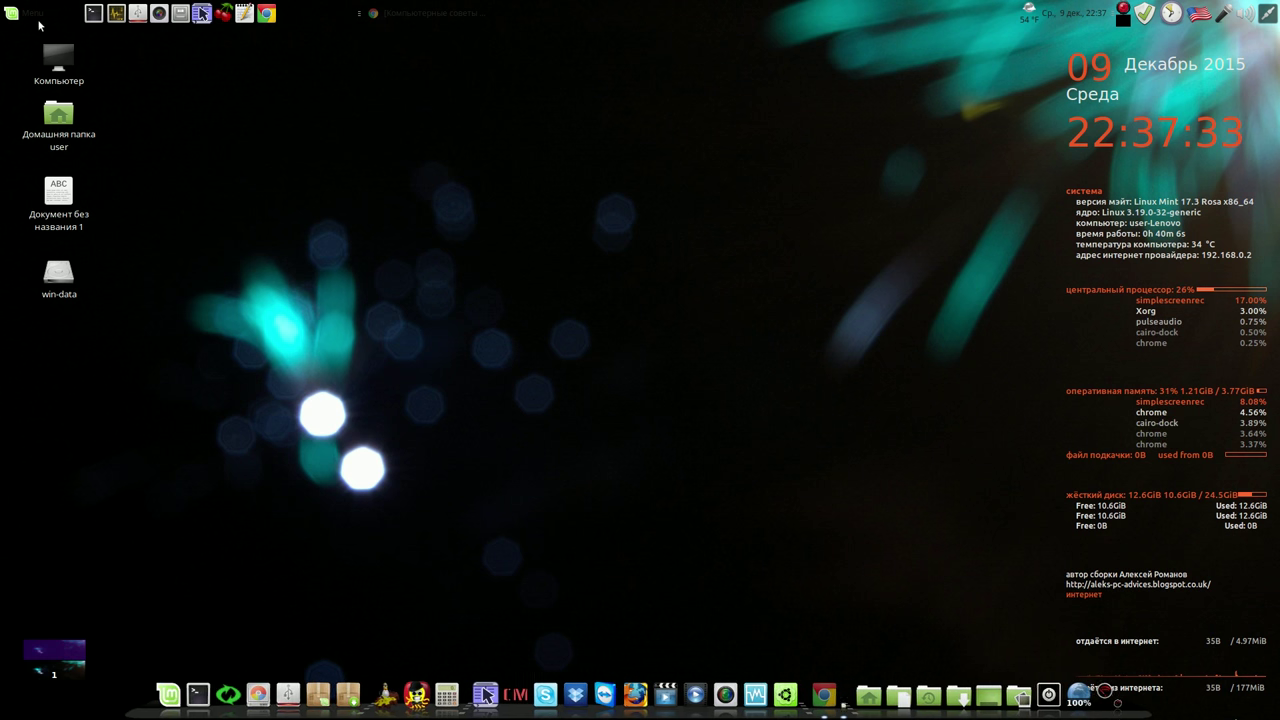
pyautogui.click(34, 14)
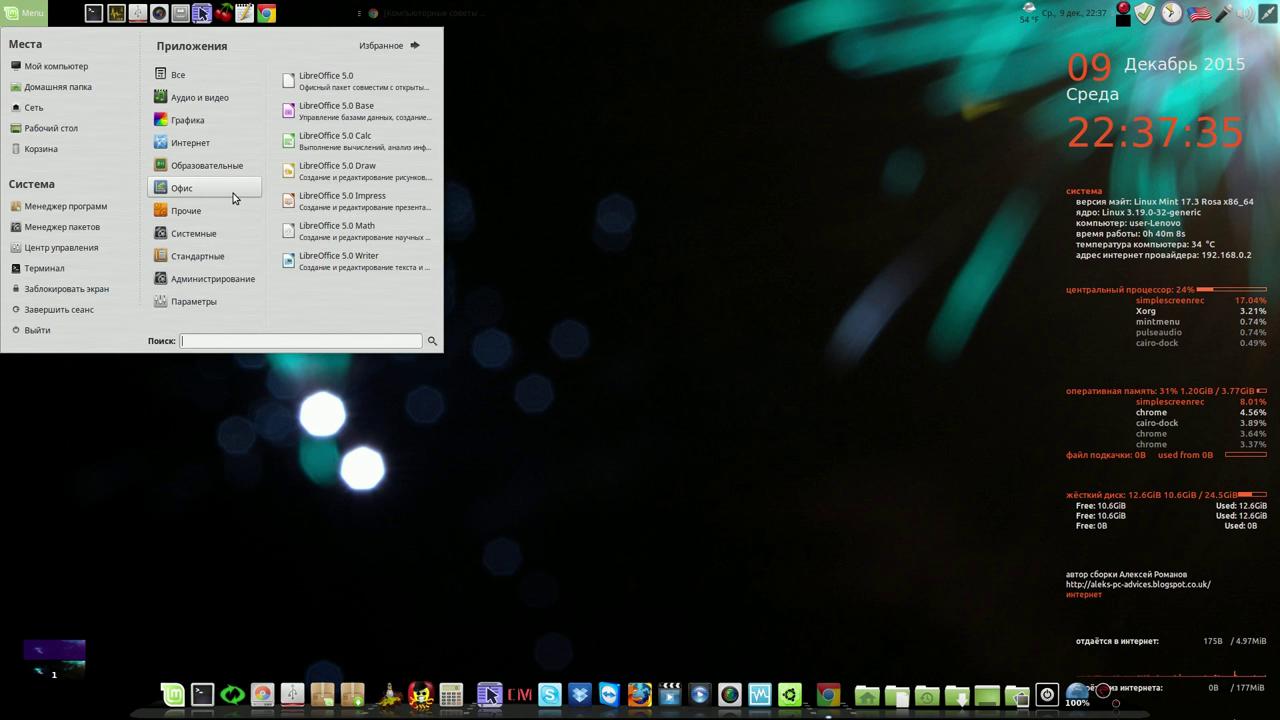
pyautogui.click(346, 257)
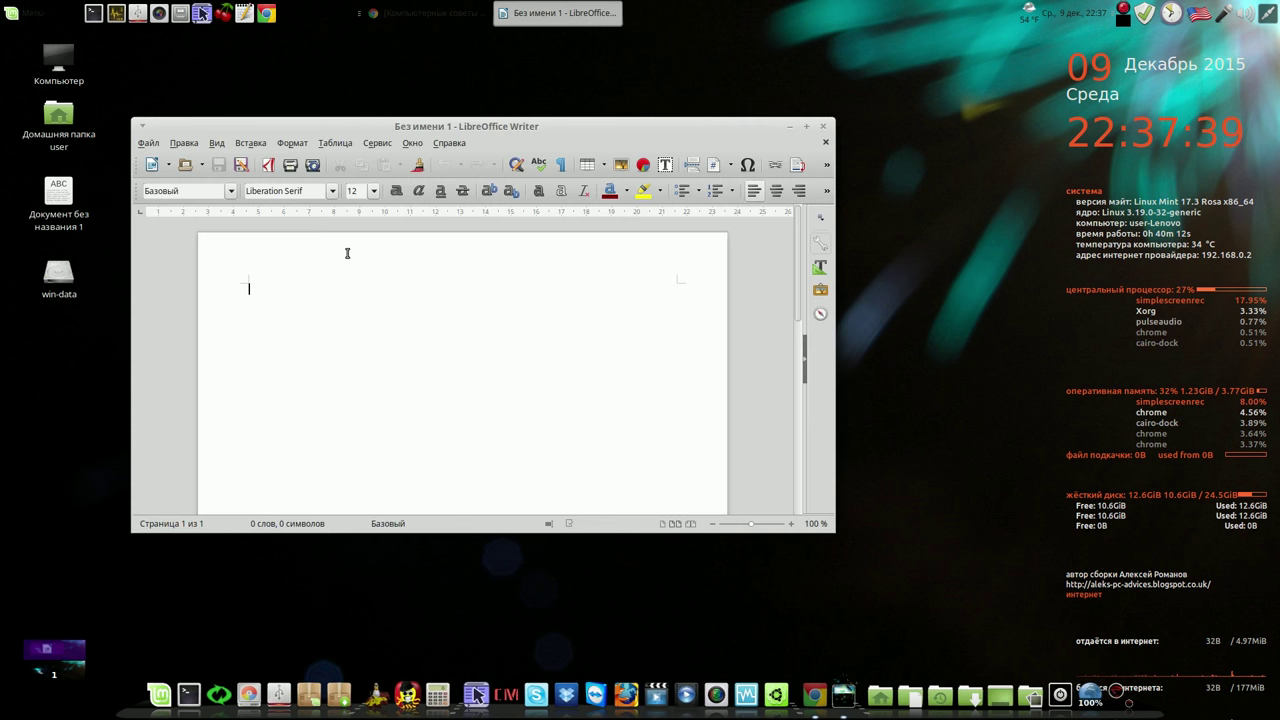
pyautogui.click(822, 126)
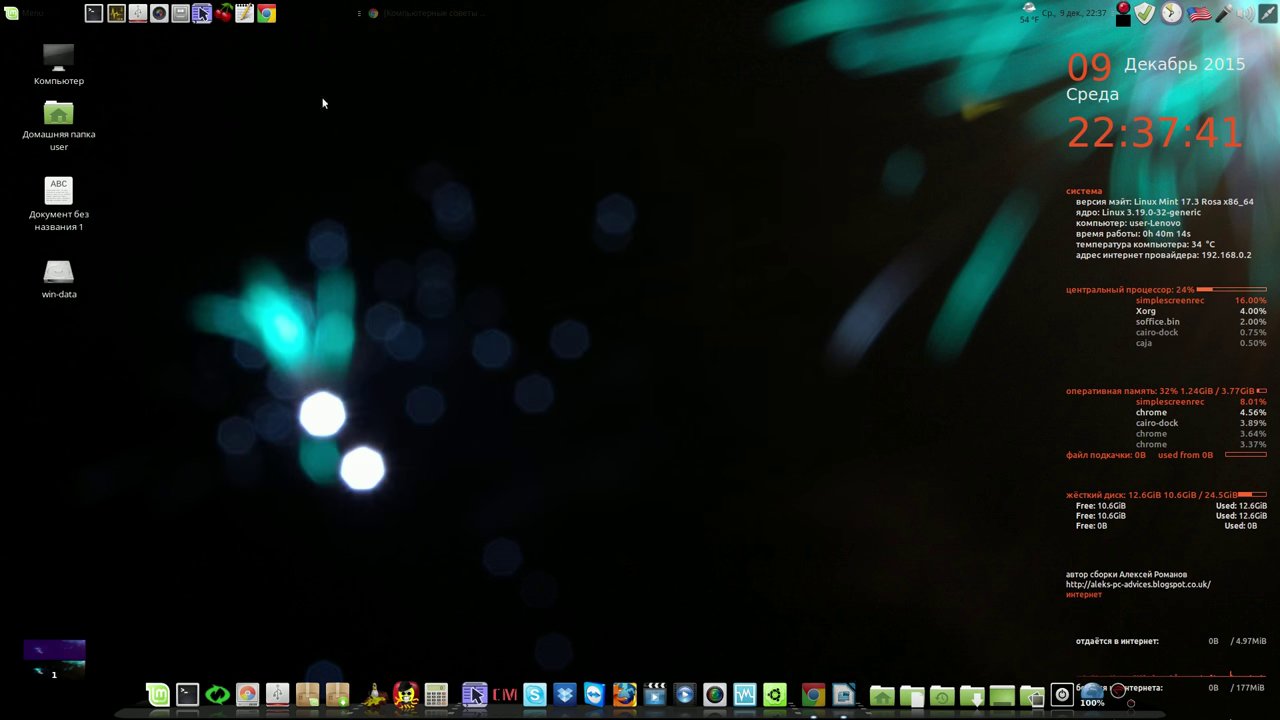
pyautogui.click(24, 13)
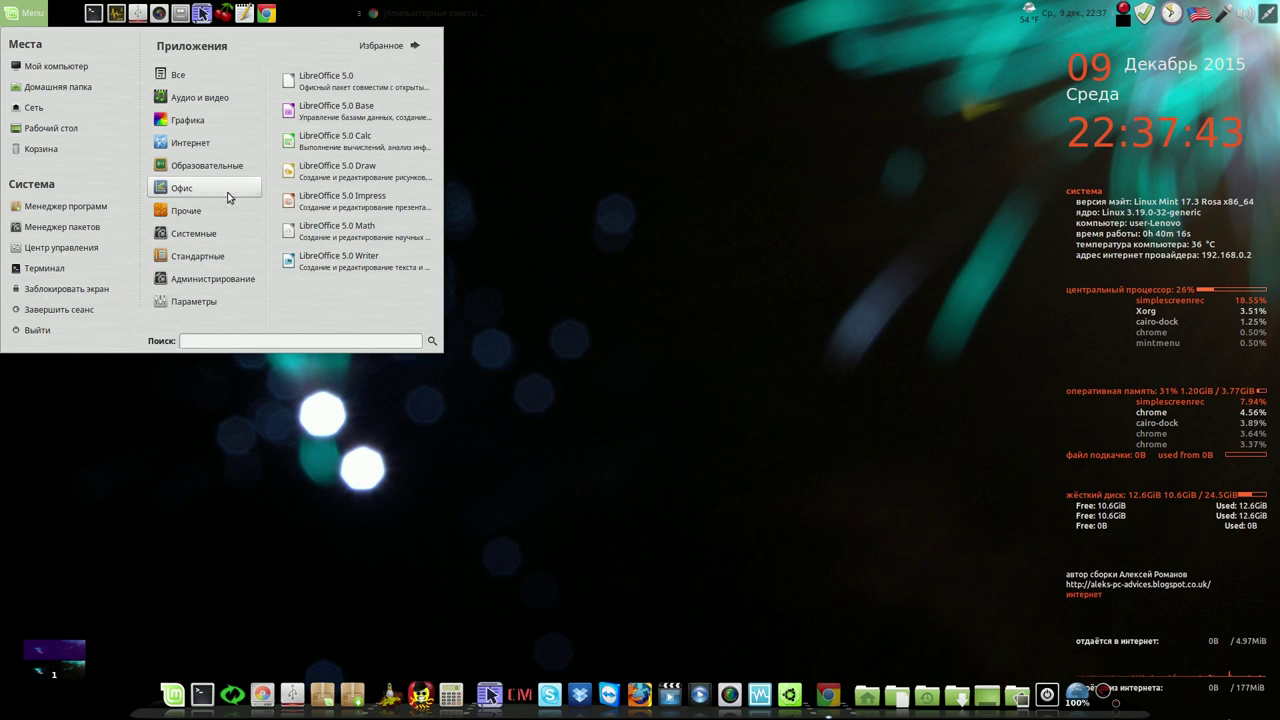
pyautogui.click(418, 140)
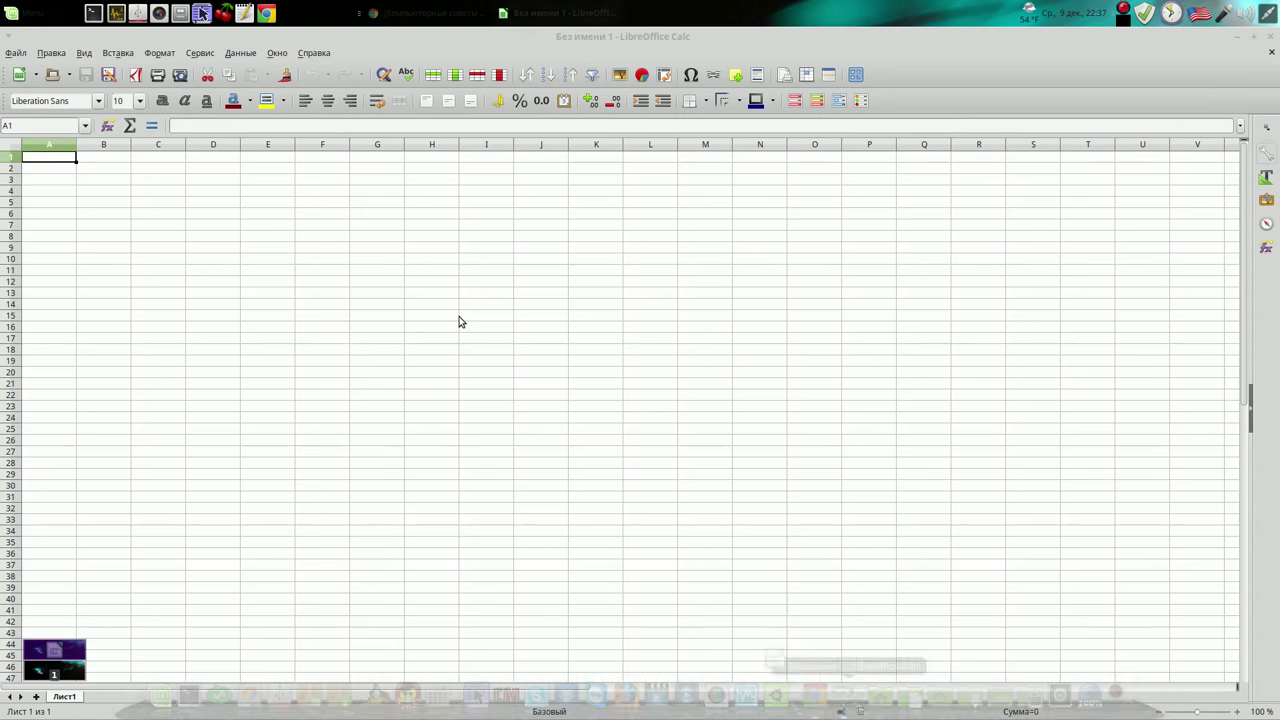
pyautogui.click(1270, 40)
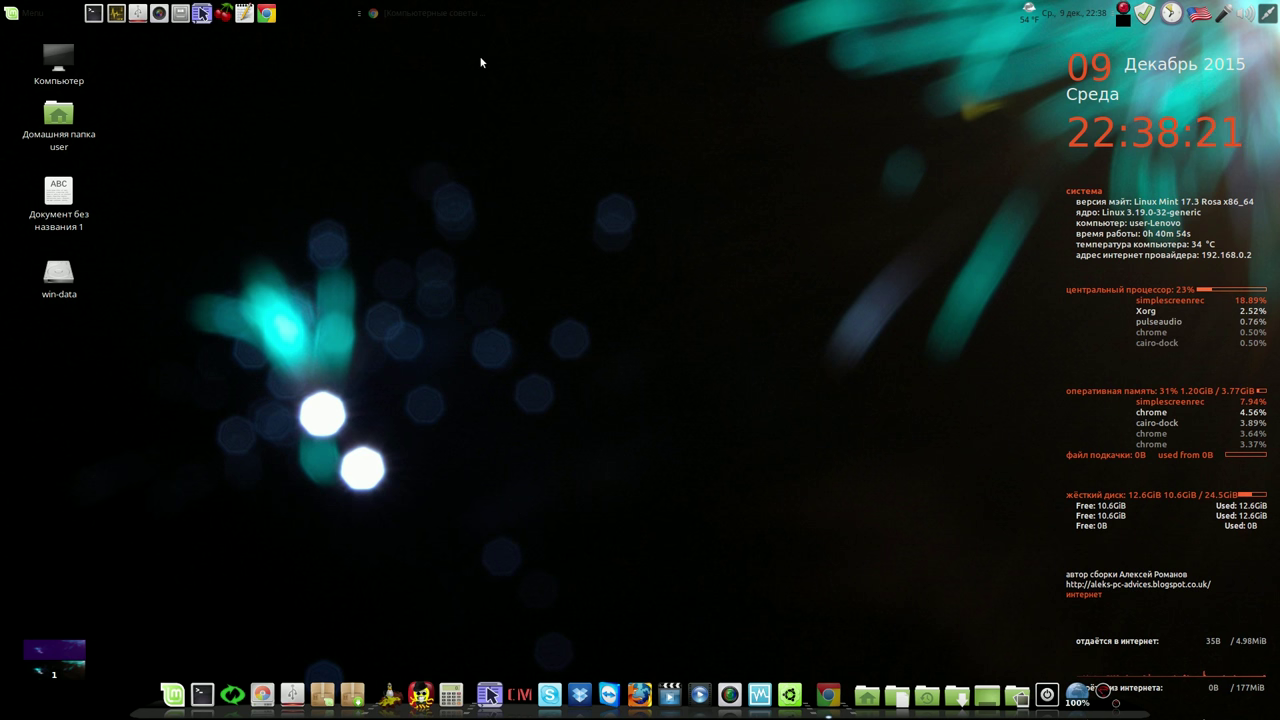
# Restore the blog in Chrome and open its MEGA folder linux-mint-mate-17.3
pyautogui.click(430, 13)
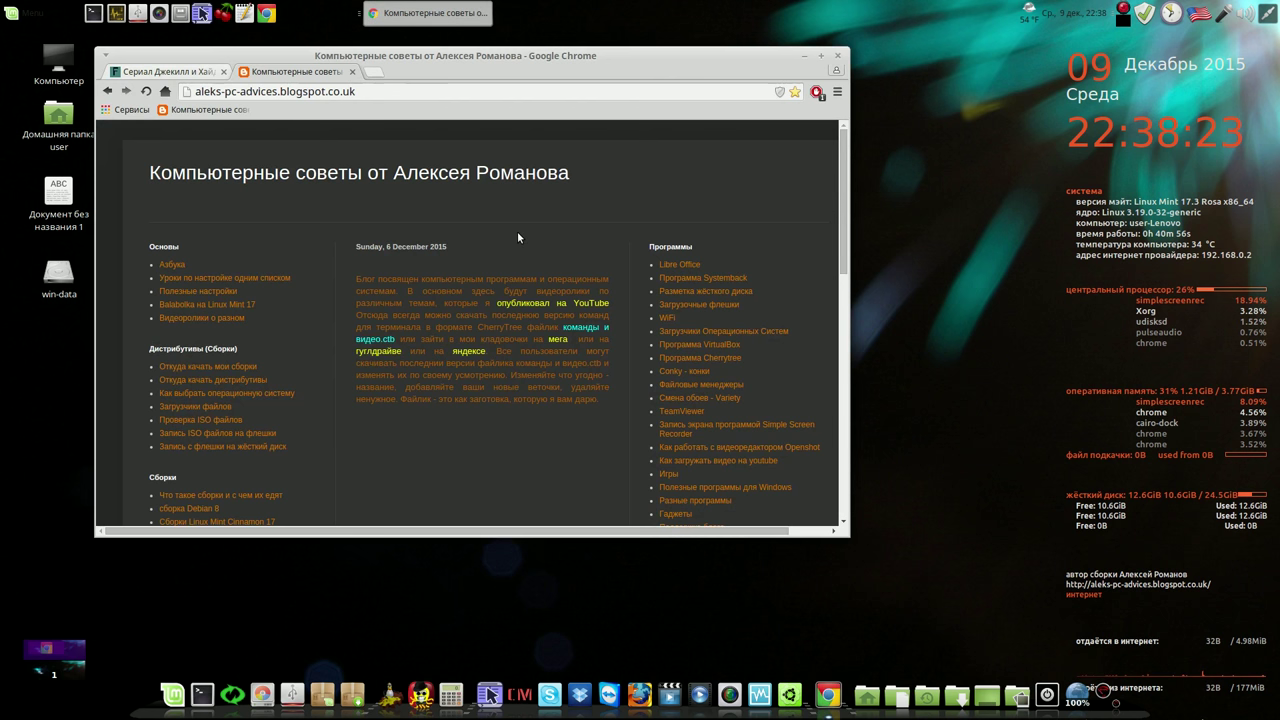
pyautogui.click(561, 341)
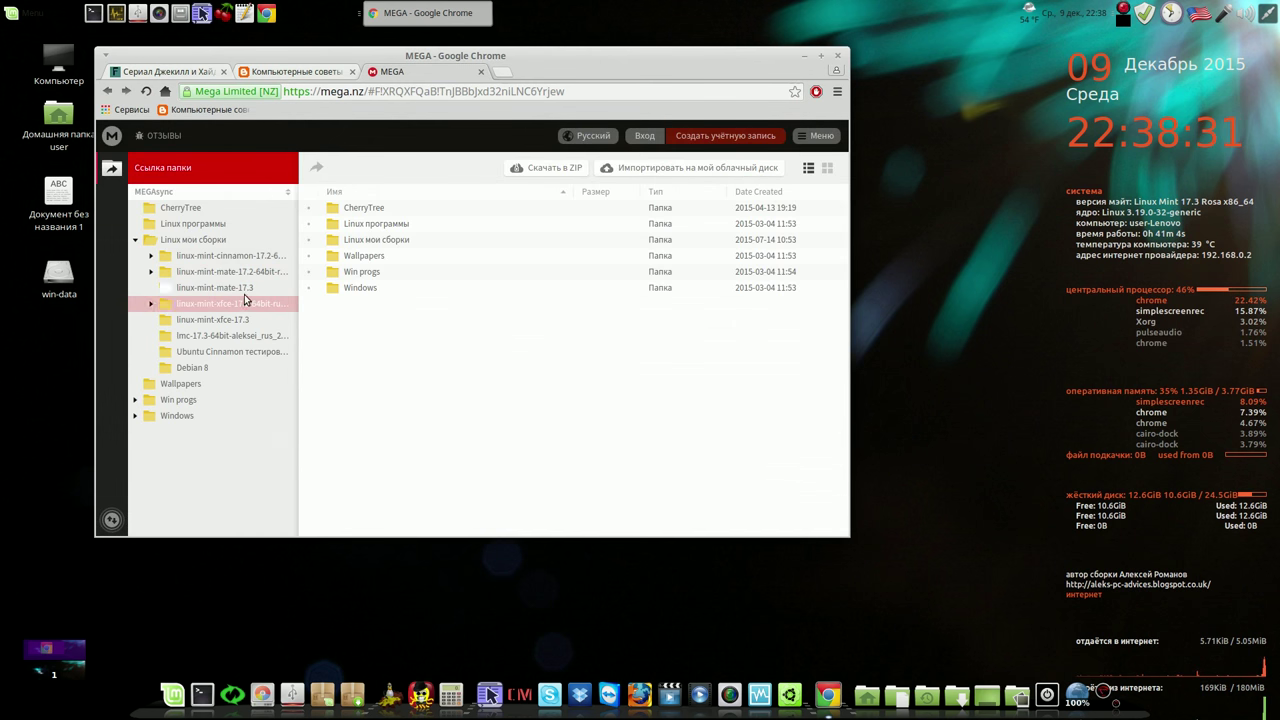
pyautogui.click(245, 289)
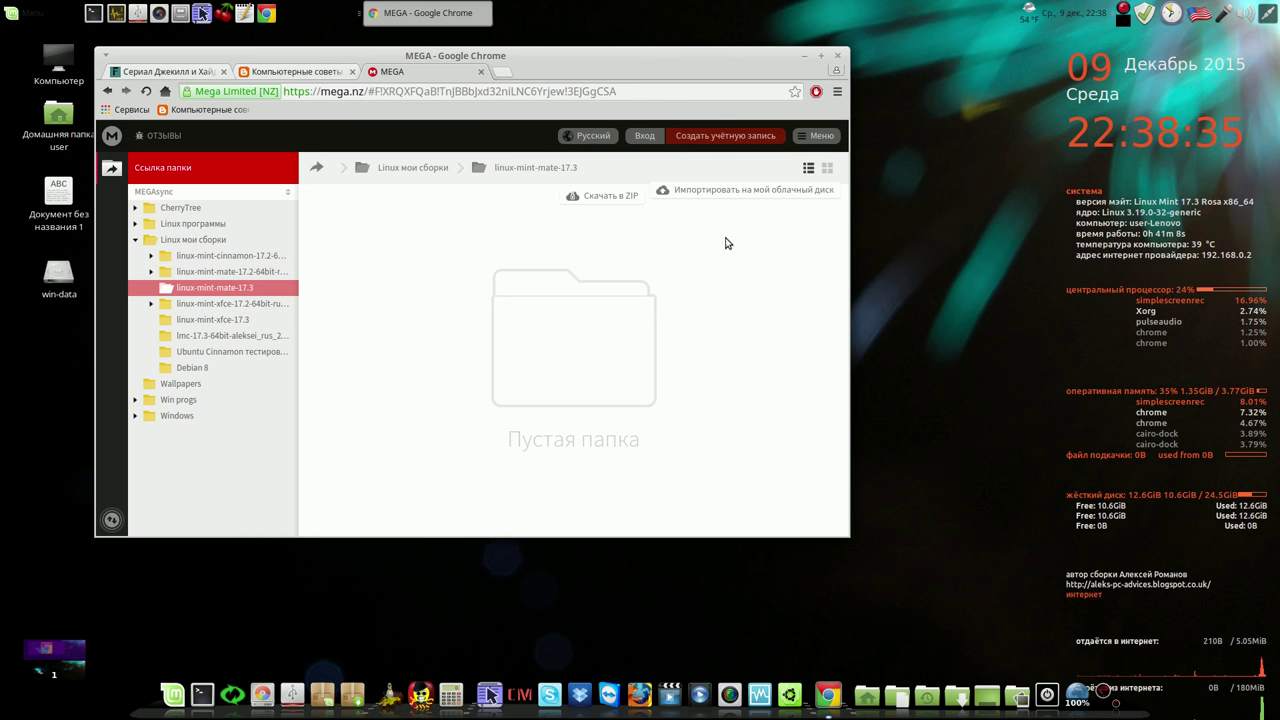
# Close the MEGA tab, minimize Chrome, and bring up the screen recorder's pause, cancel and save options
pyautogui.click(481, 73)
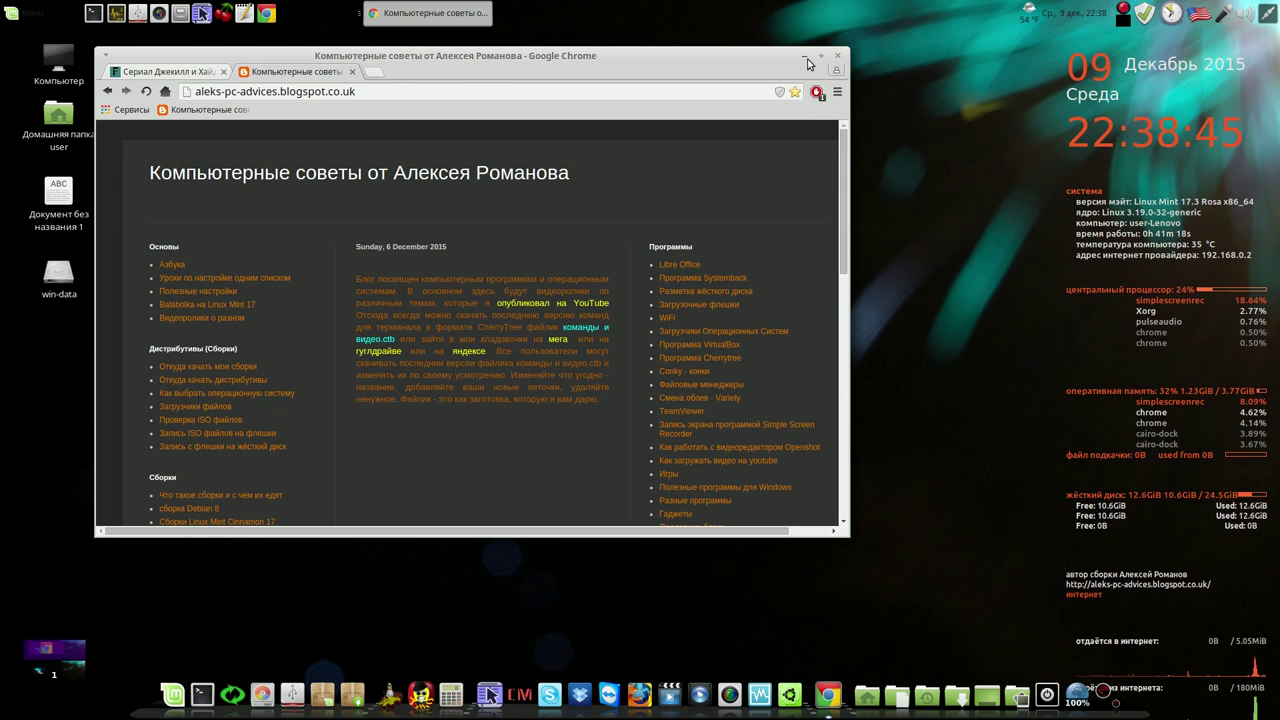
pyautogui.click(807, 58)
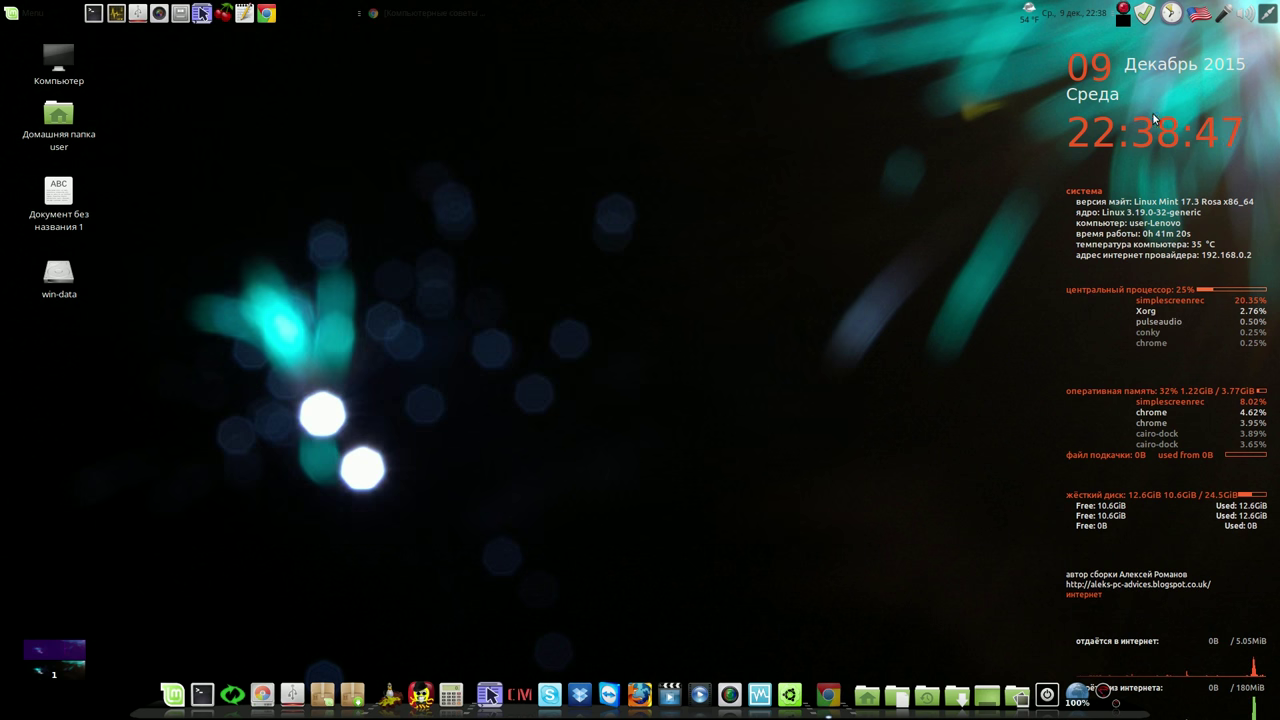
pyautogui.rightClick(1126, 14)
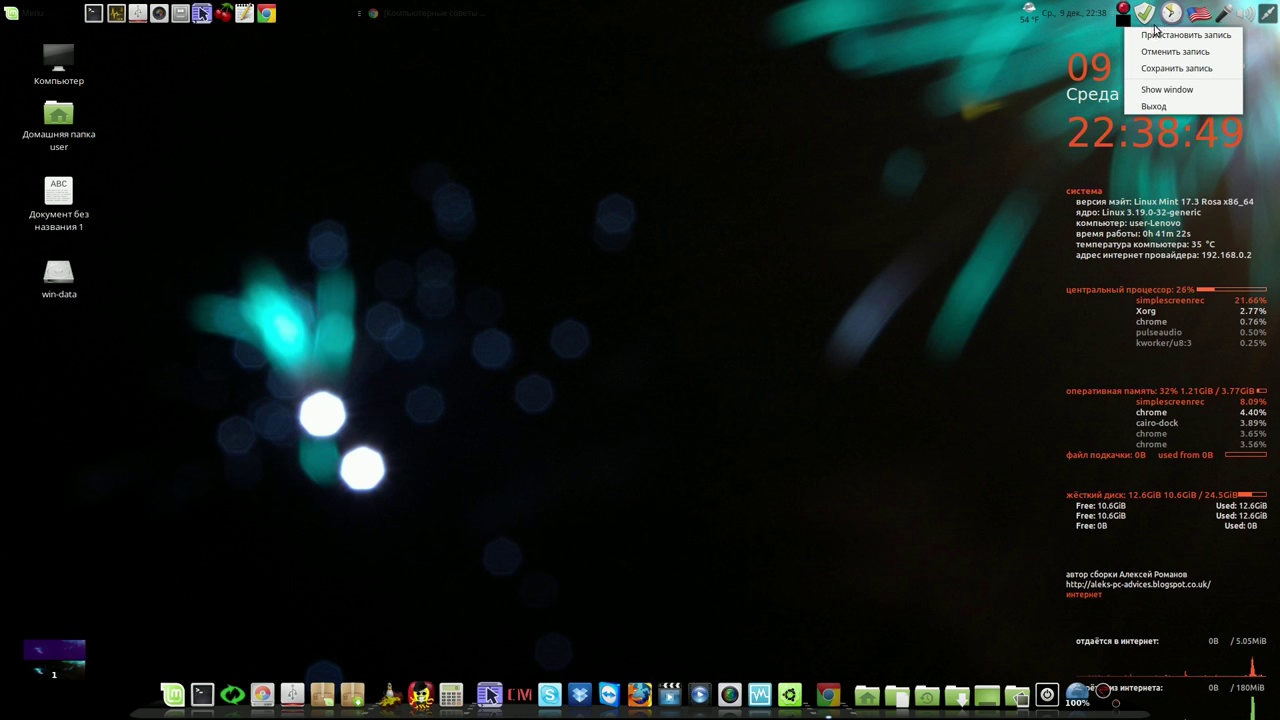